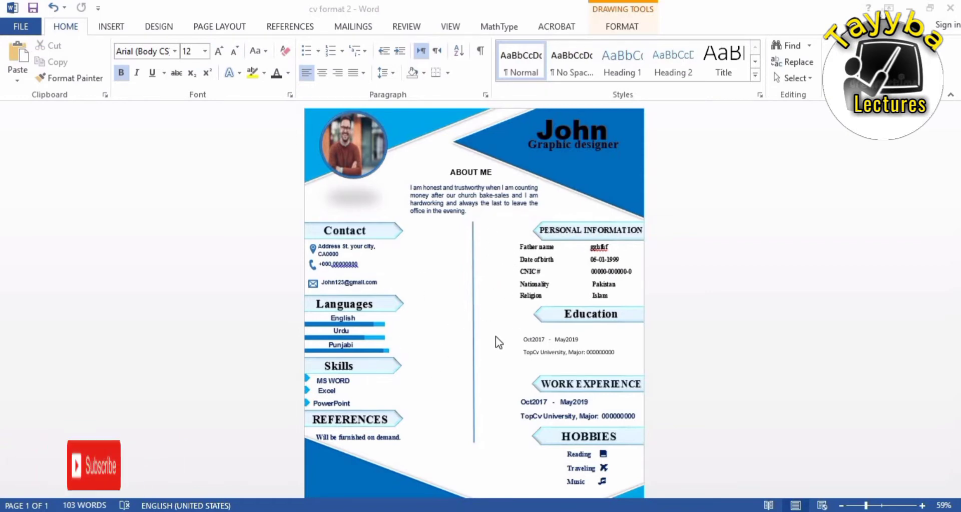
- Auto-hide the ribbon to view the blue CV sample larger
{"action": "scroll", "coordinate": [506, 400], "scroll_direction": "down", "scroll_amount": 2}
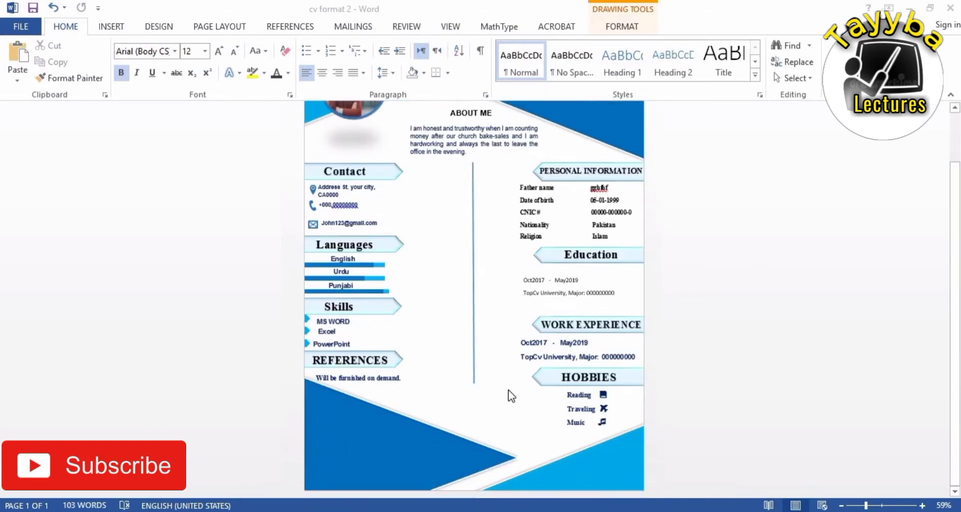
{"action": "scroll", "coordinate": [508, 394], "scroll_direction": "up", "scroll_amount": 2}
{"action": "left_click", "coordinate": [890, 8]}
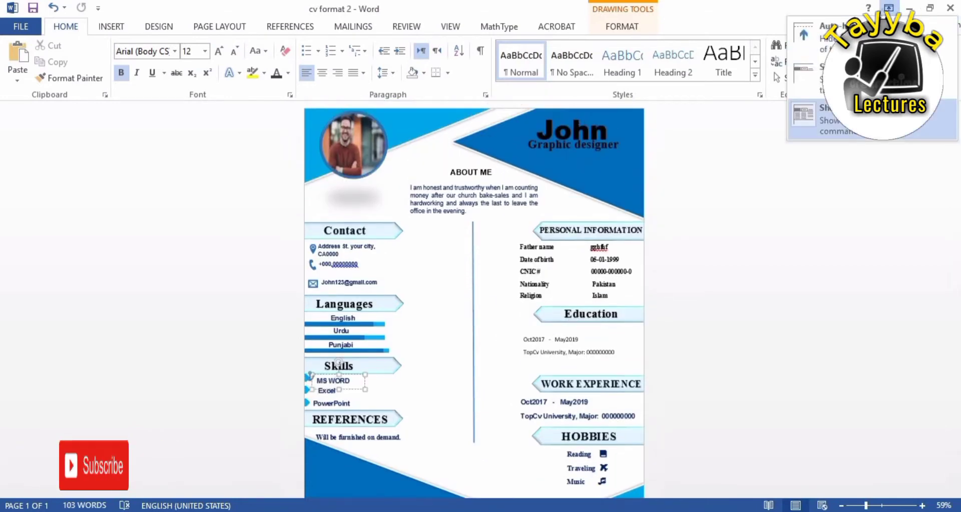
{"action": "left_click", "coordinate": [826, 35]}
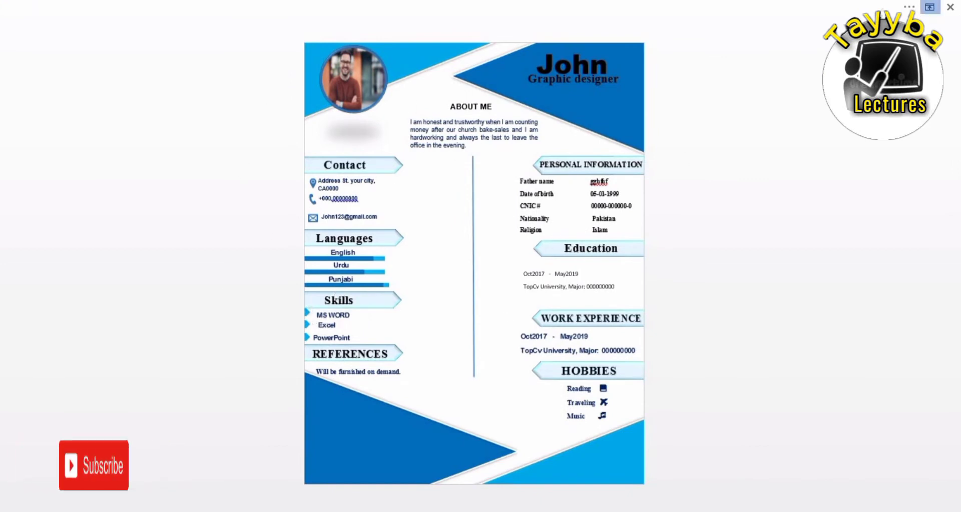
- Restore the full ribbon and switch to the 'cv format' document
{"action": "left_click", "coordinate": [930, 7]}
{"action": "left_click", "coordinate": [826, 107]}
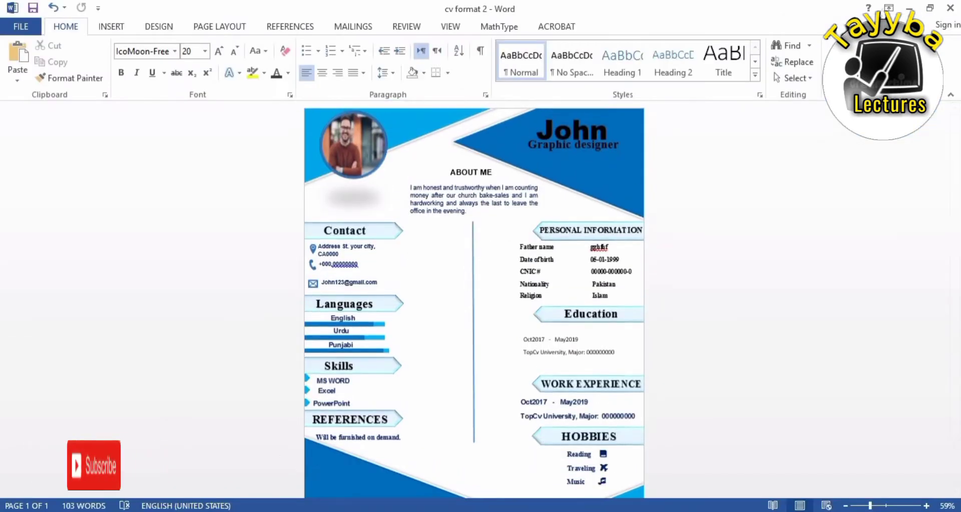
{"action": "left_click", "coordinate": [363, 482]}
- Auto-hide the ribbon to preview the orange CV, then restore the full ribbon
{"action": "left_click", "coordinate": [889, 8]}
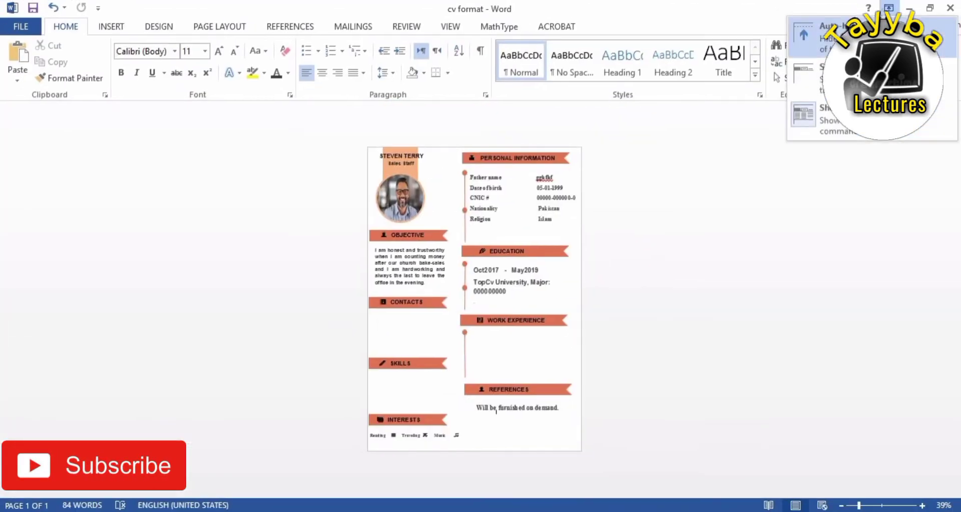
{"action": "left_click", "coordinate": [821, 39]}
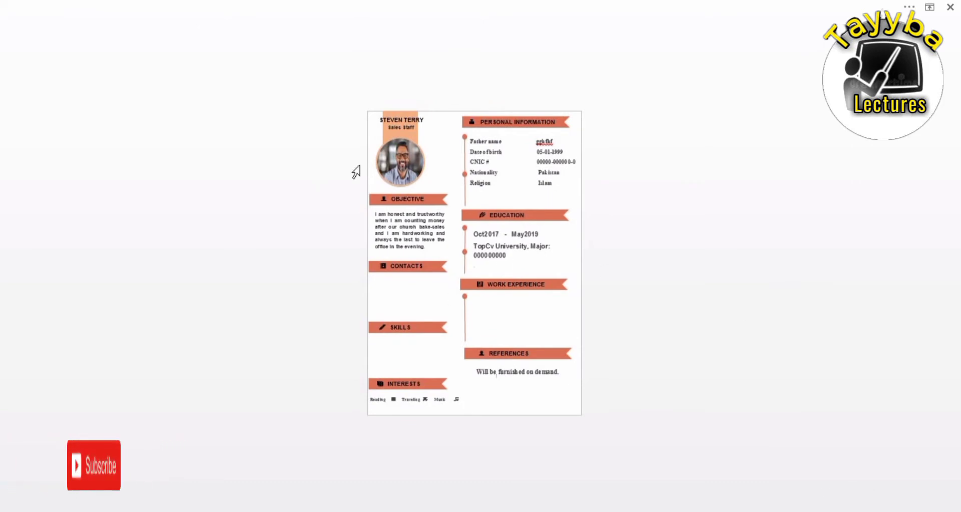
{"action": "left_click", "coordinate": [931, 7]}
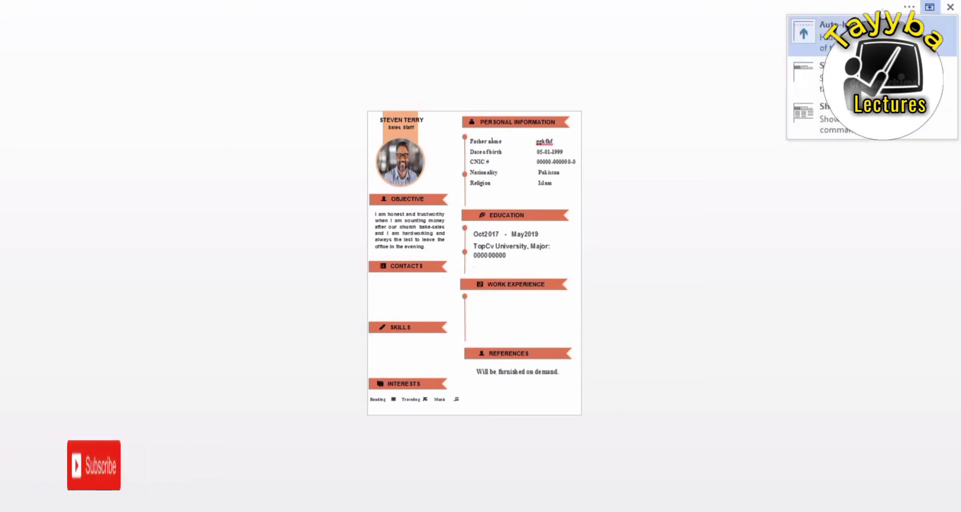
{"action": "left_click", "coordinate": [826, 117]}
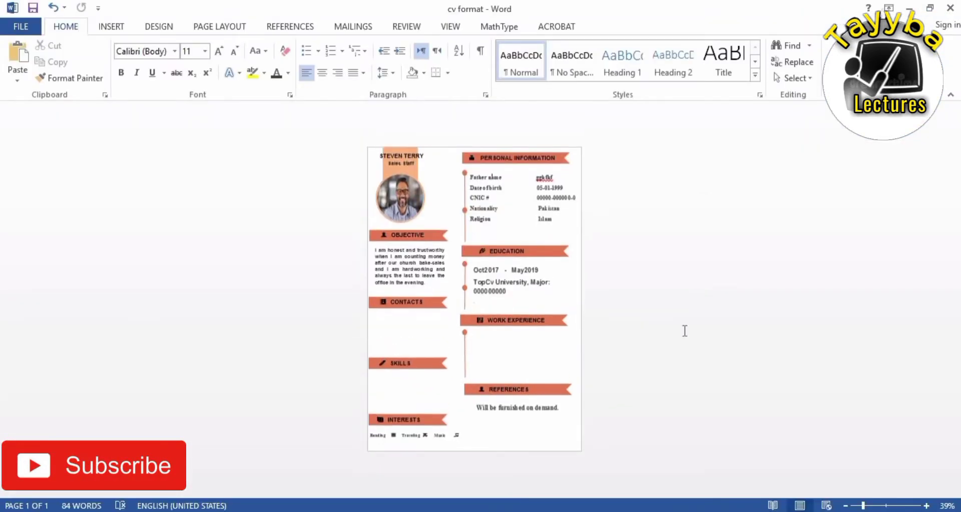
- Scroll through the orange CV sample to review its sections
{"action": "scroll", "coordinate": [675, 296], "scroll_direction": "up", "scroll_amount": 2}
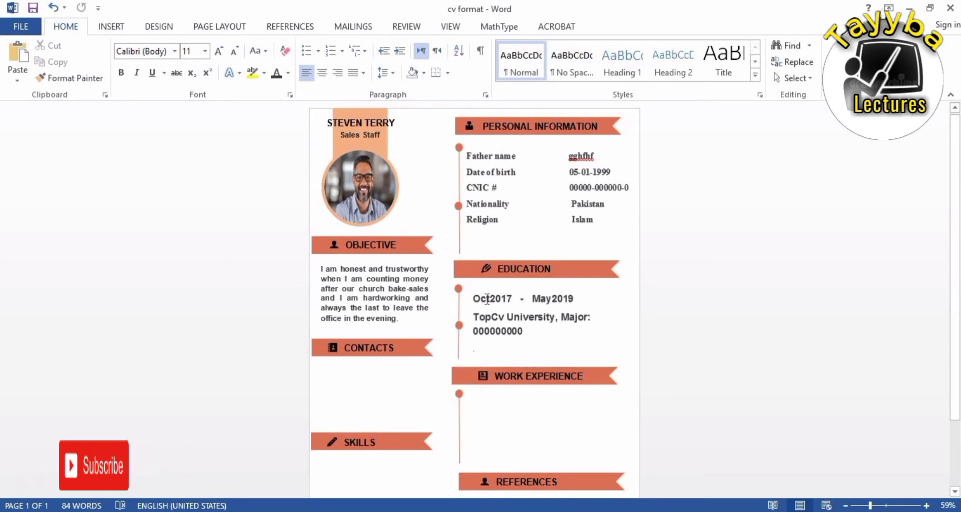
{"action": "scroll", "coordinate": [527, 248], "scroll_direction": "down", "scroll_amount": 3}
{"action": "scroll", "coordinate": [486, 285], "scroll_direction": "down", "scroll_amount": 2}
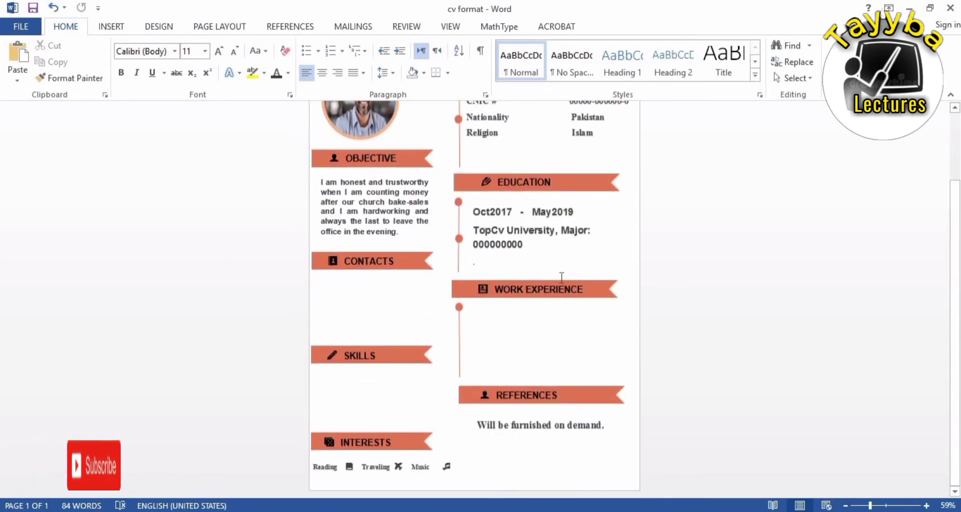
{"action": "scroll", "coordinate": [501, 276], "scroll_direction": "up", "scroll_amount": 3}
{"action": "scroll", "coordinate": [516, 270], "scroll_direction": "up", "scroll_amount": 4}
{"action": "scroll", "coordinate": [539, 260], "scroll_direction": "down", "scroll_amount": 6}
{"action": "scroll", "coordinate": [531, 261], "scroll_direction": "up", "scroll_amount": 3}
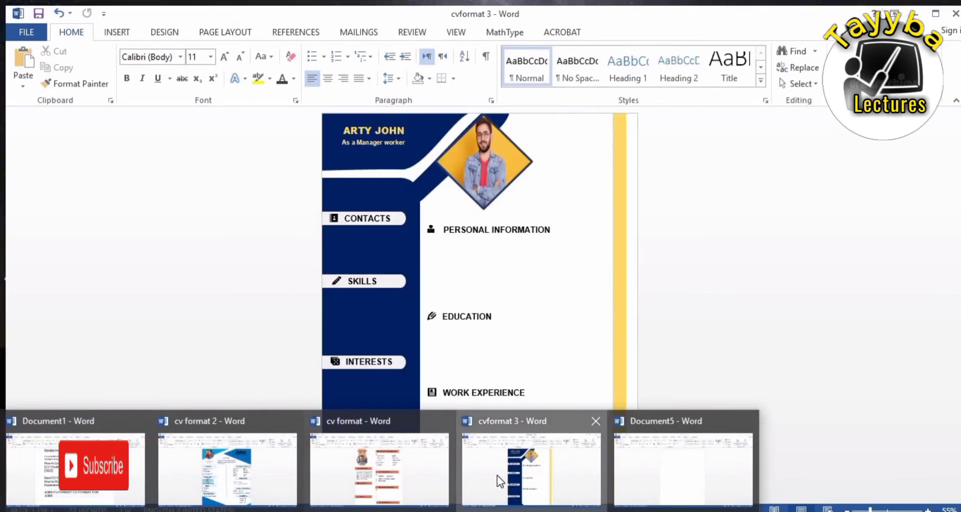
- Switch to the cvformat 3 document and zoom it to 55%
{"action": "left_click", "coordinate": [497, 475]}
{"action": "left_click", "coordinate": [844, 505]}
{"action": "left_click_drag", "start_coordinate": [849, 504], "coordinate": [865, 504]}
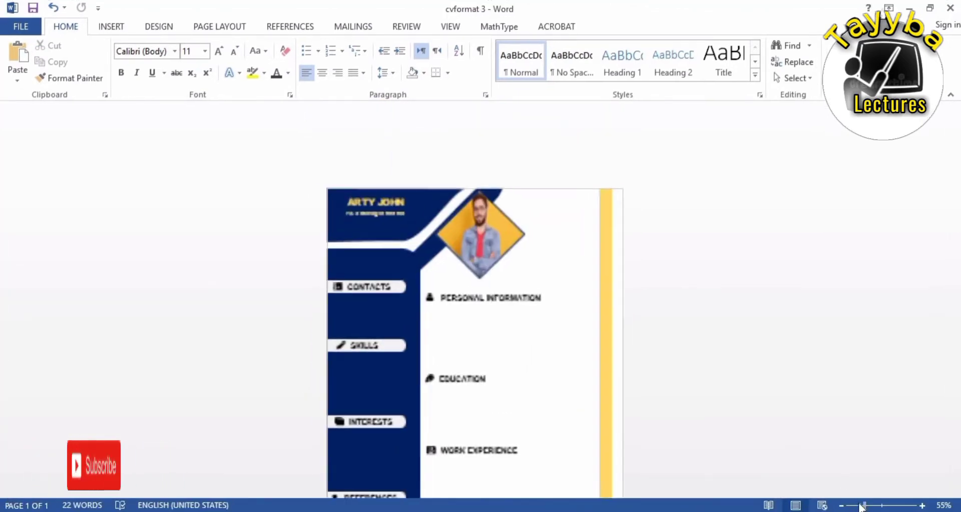
- Scroll through cvformat 3, then switch to the blank Document5
{"action": "scroll", "coordinate": [692, 330], "scroll_direction": "up", "scroll_amount": 1}
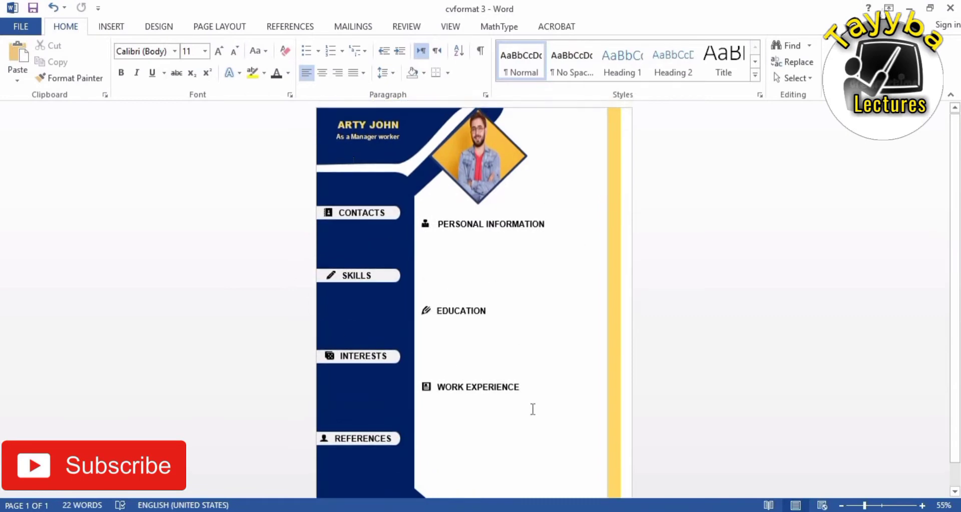
{"action": "scroll", "coordinate": [434, 427], "scroll_direction": "down", "scroll_amount": 1}
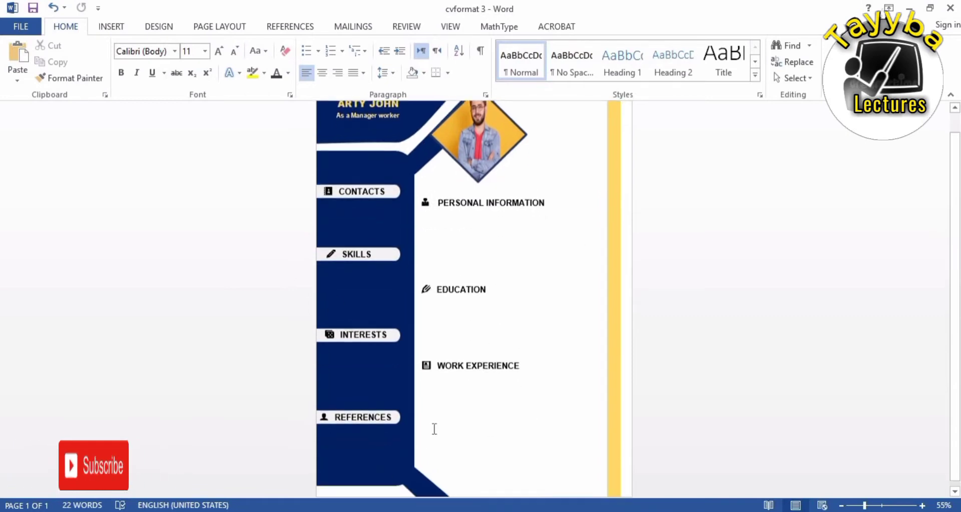
{"action": "scroll", "coordinate": [434, 423], "scroll_direction": "up", "scroll_amount": 1}
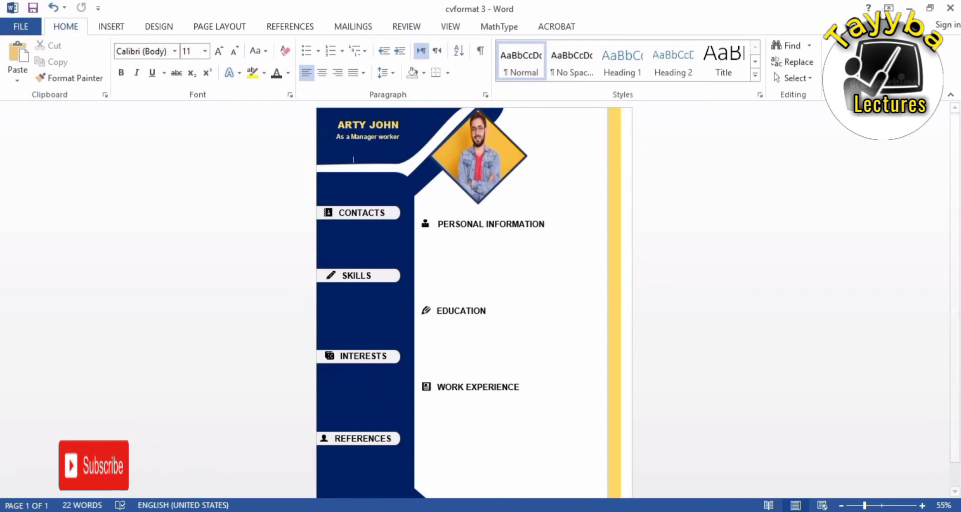
{"action": "left_click", "coordinate": [637, 477]}
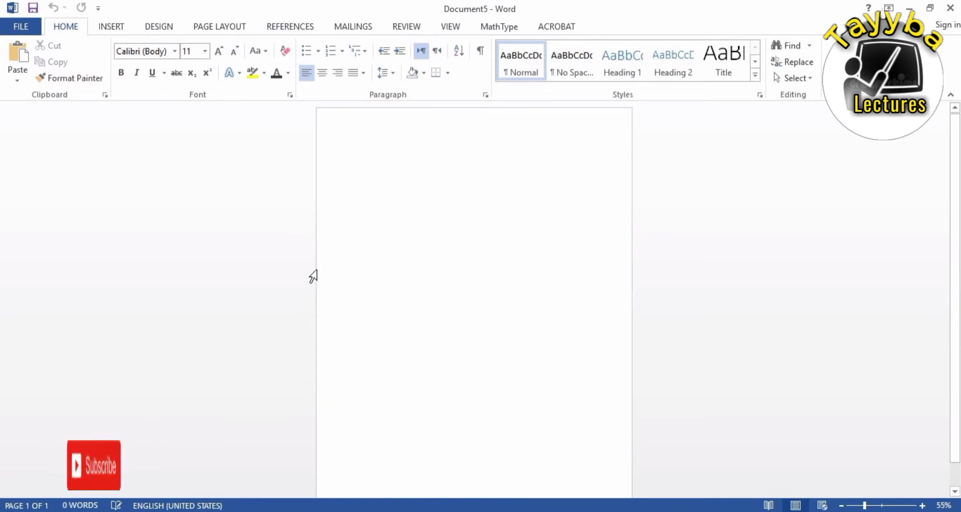
- Draw a rectangle across the top of the page as the header band
{"action": "left_click", "coordinate": [120, 27]}
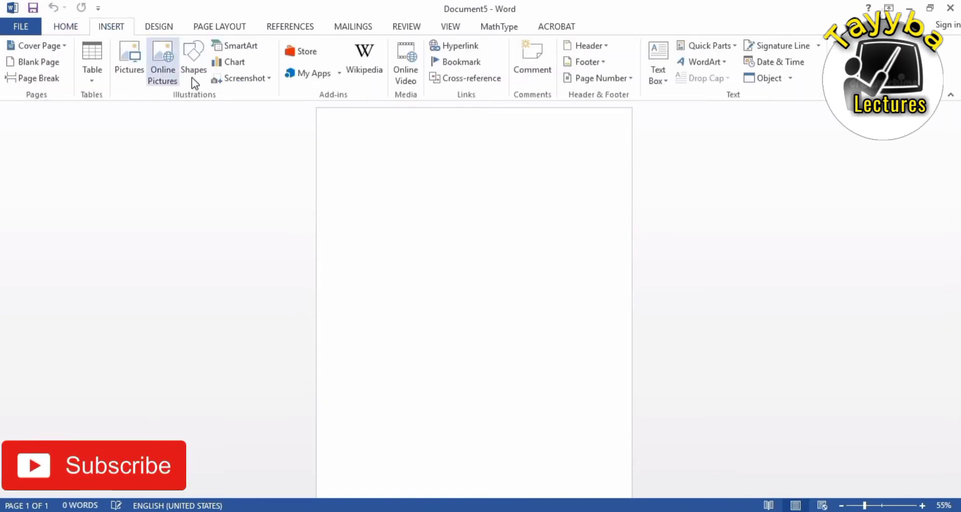
{"action": "left_click", "coordinate": [193, 78]}
{"action": "left_click", "coordinate": [309, 111]}
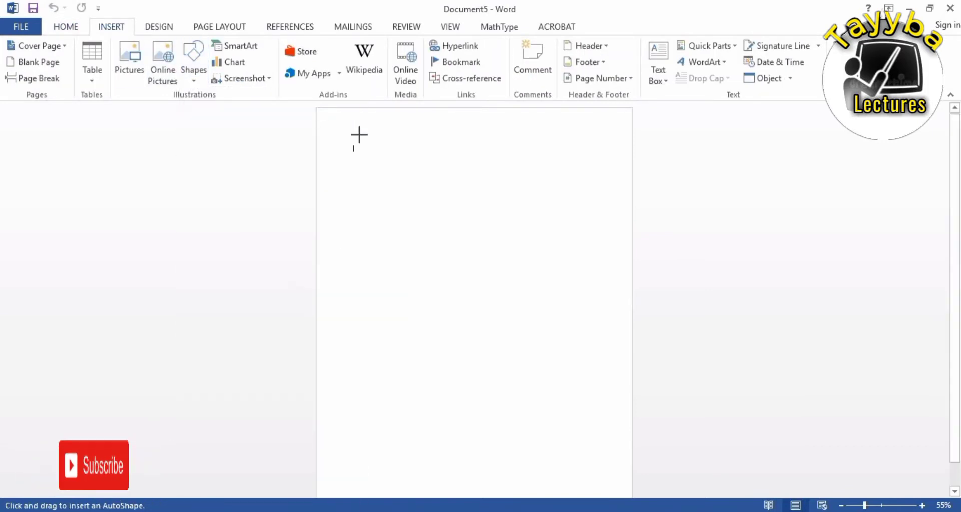
{"action": "mouse_move", "coordinate": [319, 110]}
{"action": "left_mouse_down"}
{"action": "mouse_move", "coordinate": [552, 177]}
{"action": "mouse_move", "coordinate": [632, 176]}
{"action": "left_mouse_up"}
{"action": "key", "text": "ctrl+z"}
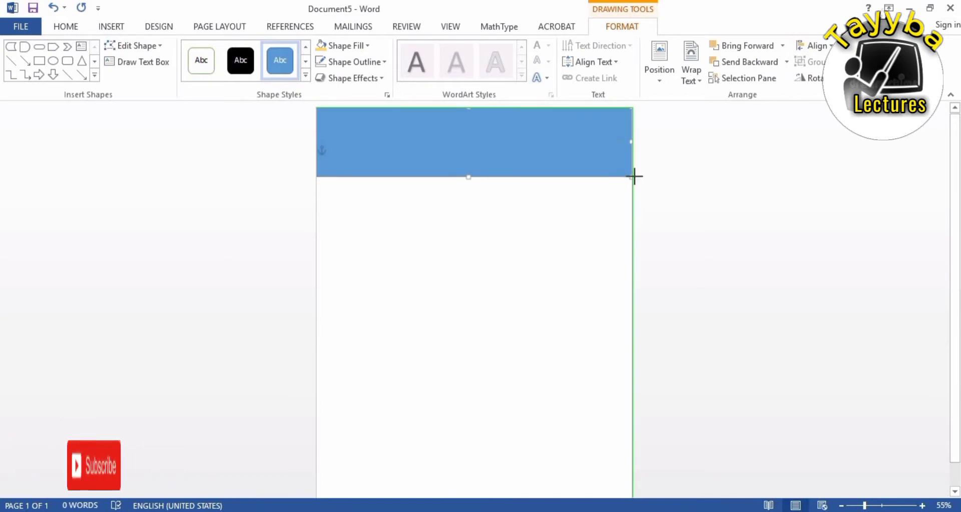
{"action": "left_click", "coordinate": [449, 202]}
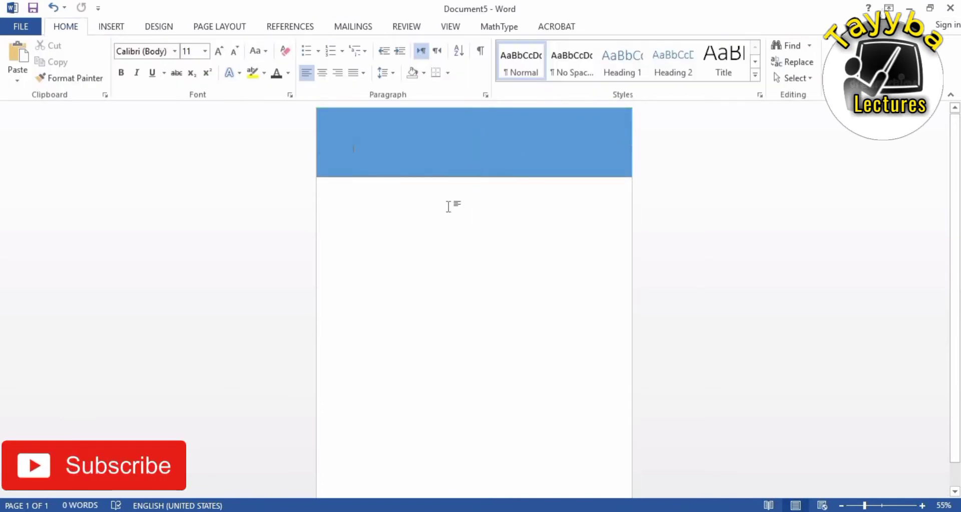
{"action": "left_click", "coordinate": [468, 153]}
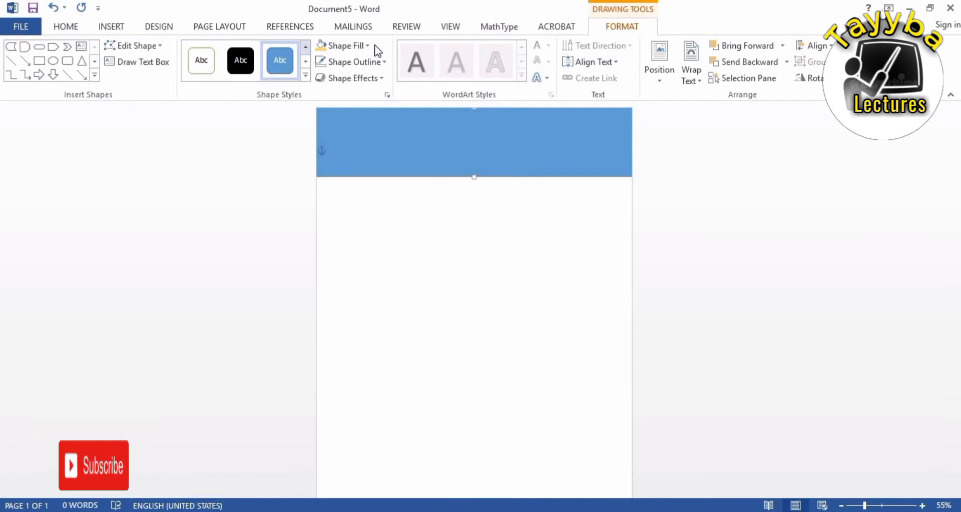
- Fill the header band dark grey and remove its outline
{"action": "left_click", "coordinate": [349, 47]}
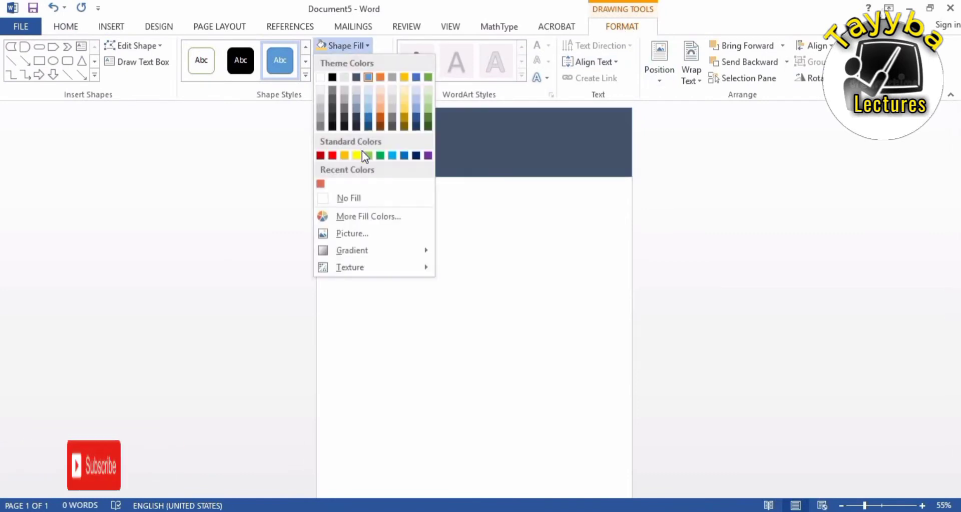
{"action": "left_click", "coordinate": [333, 99]}
{"action": "left_click", "coordinate": [354, 60]}
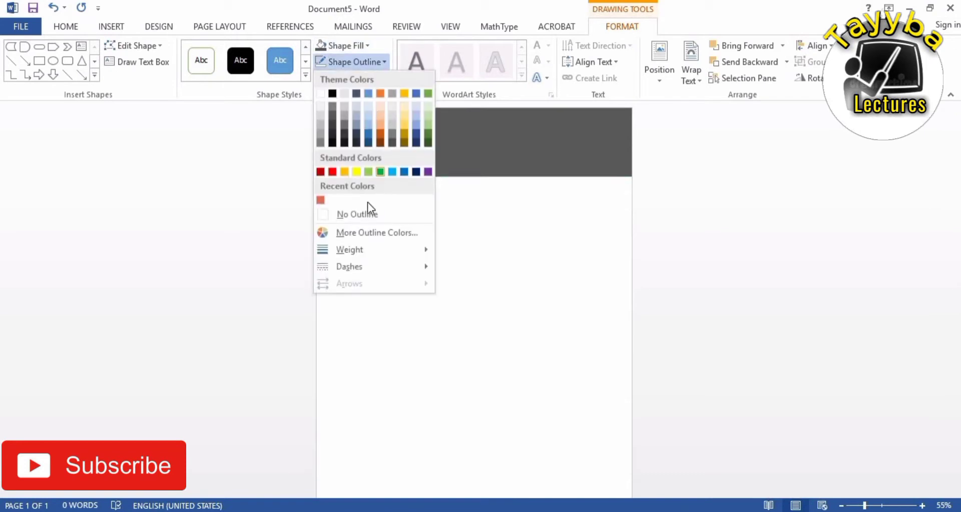
{"action": "left_click", "coordinate": [414, 213]}
{"action": "left_click", "coordinate": [422, 221]}
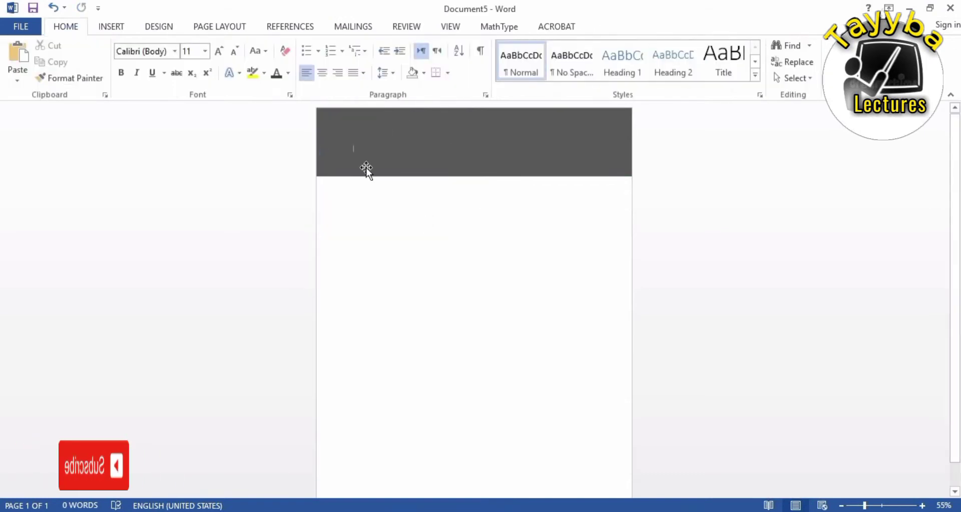
- Draw a thin rectangle strip just below the dark grey header
{"action": "left_click", "coordinate": [110, 29]}
{"action": "left_click", "coordinate": [191, 70]}
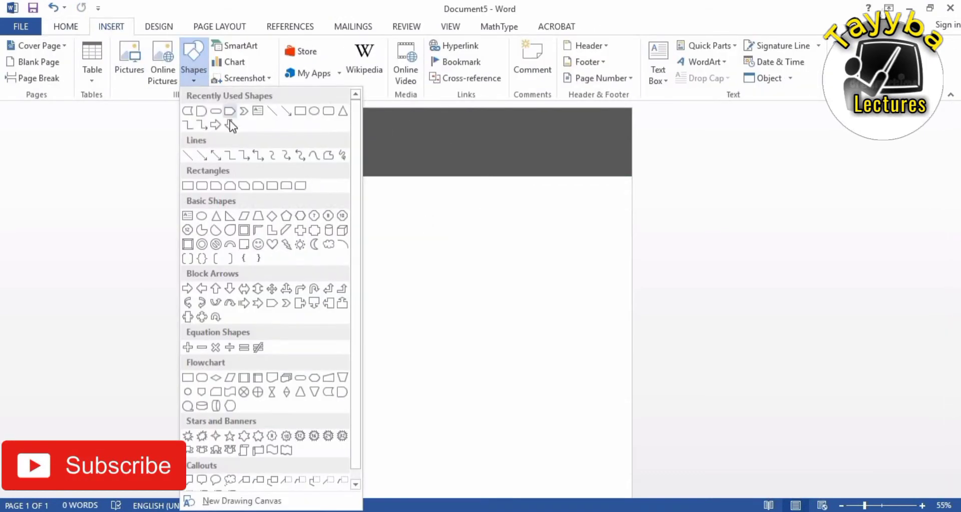
{"action": "left_click", "coordinate": [302, 110]}
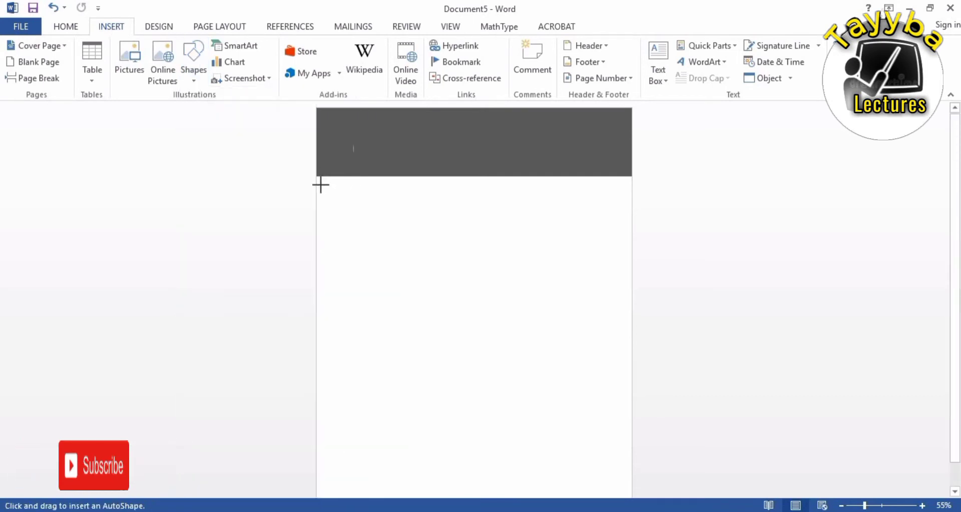
{"action": "mouse_move", "coordinate": [320, 173]}
{"action": "left_mouse_down"}
{"action": "mouse_move", "coordinate": [634, 200]}
{"action": "mouse_move", "coordinate": [604, 194]}
{"action": "mouse_move", "coordinate": [632, 190]}
{"action": "mouse_move", "coordinate": [589, 181]}
{"action": "left_mouse_up"}
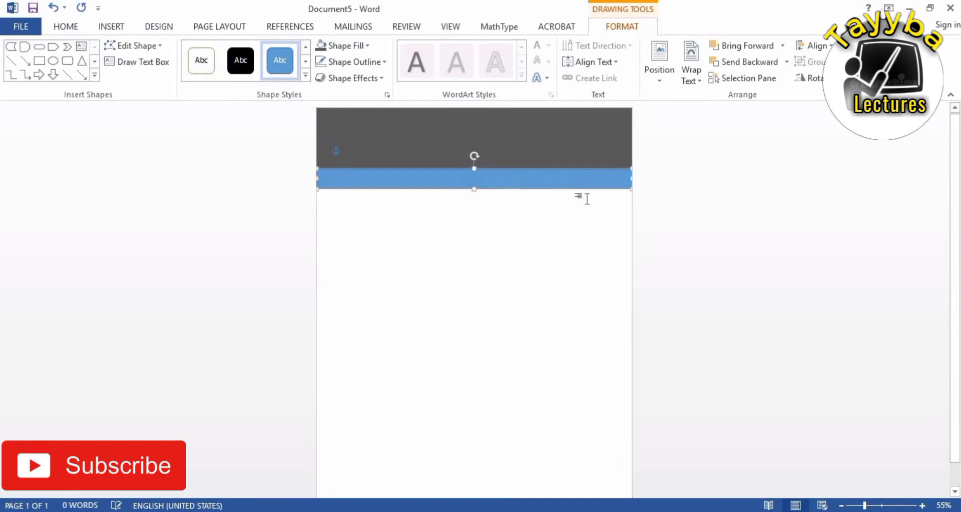
{"action": "left_click", "coordinate": [498, 195]}
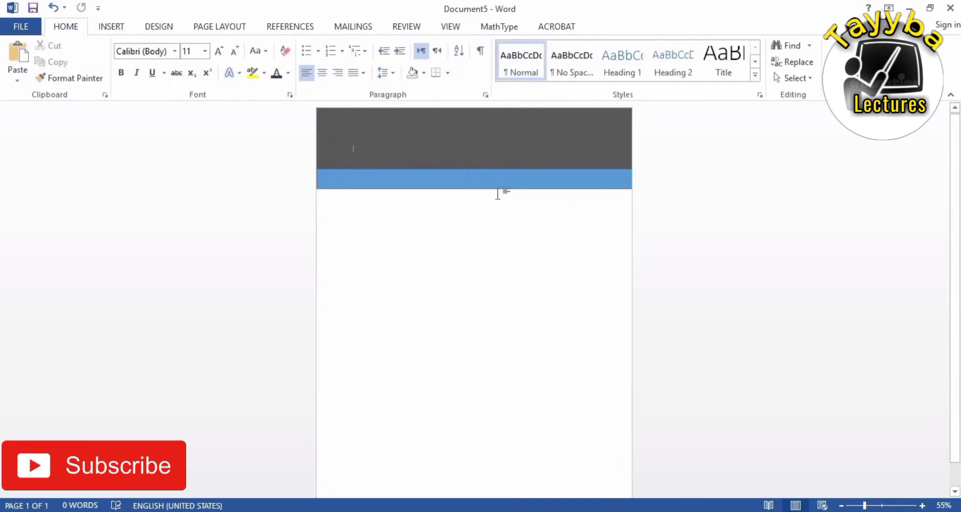
{"action": "left_click", "coordinate": [429, 182]}
- Fill the strip with custom orange RGB 247, 125, 57
{"action": "left_click", "coordinate": [356, 49]}
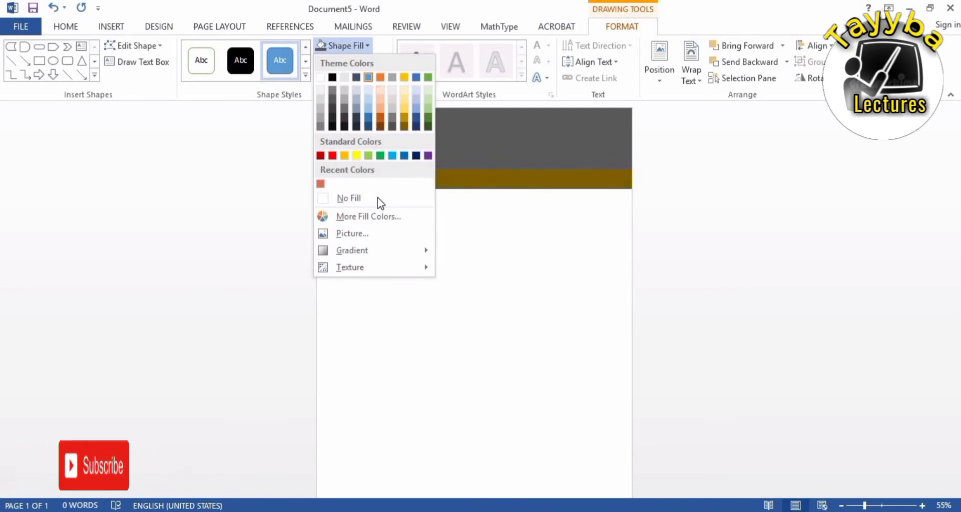
{"action": "left_click", "coordinate": [363, 217]}
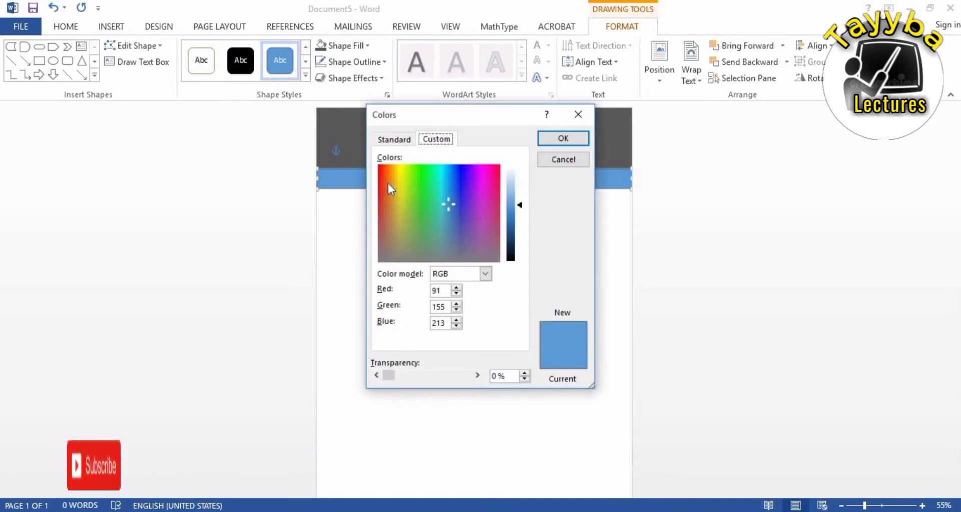
{"action": "left_click", "coordinate": [389, 183]}
{"action": "mouse_move", "coordinate": [387, 187]}
{"action": "left_mouse_down"}
{"action": "mouse_move", "coordinate": [382, 194]}
{"action": "mouse_move", "coordinate": [386, 176]}
{"action": "left_mouse_up"}
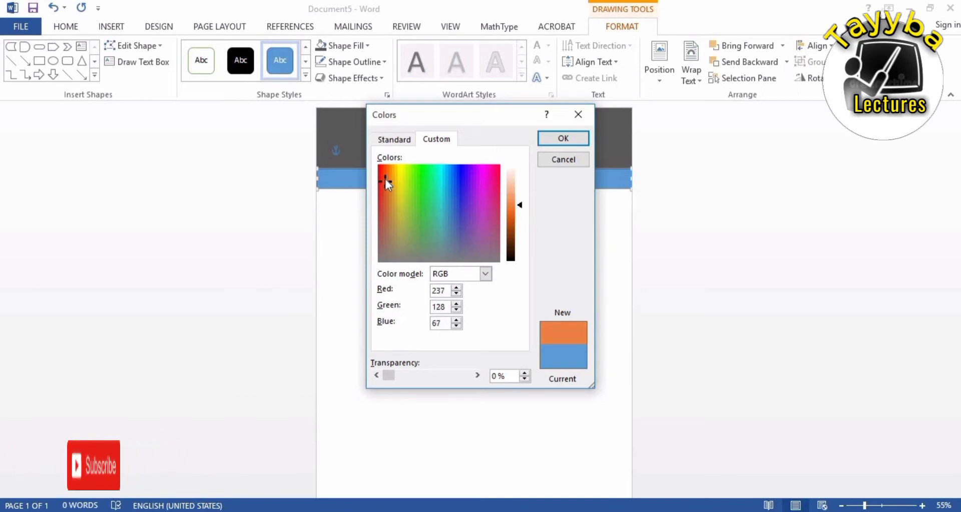
{"action": "left_click_drag", "start_coordinate": [386, 179], "coordinate": [386, 172]}
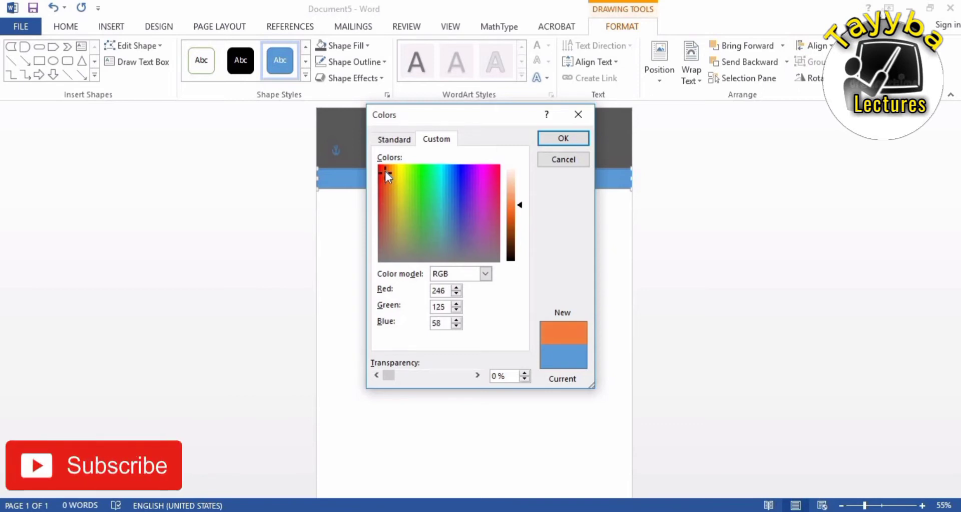
{"action": "left_click", "coordinate": [563, 138]}
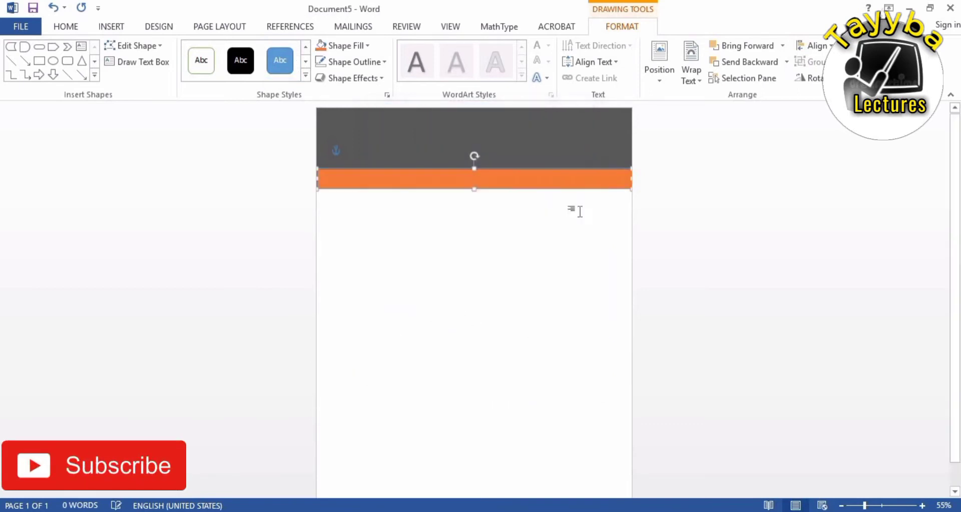
- Remove the orange bar's outline and align it with the page edges
{"action": "left_click", "coordinate": [353, 62]}
{"action": "left_click", "coordinate": [365, 215]}
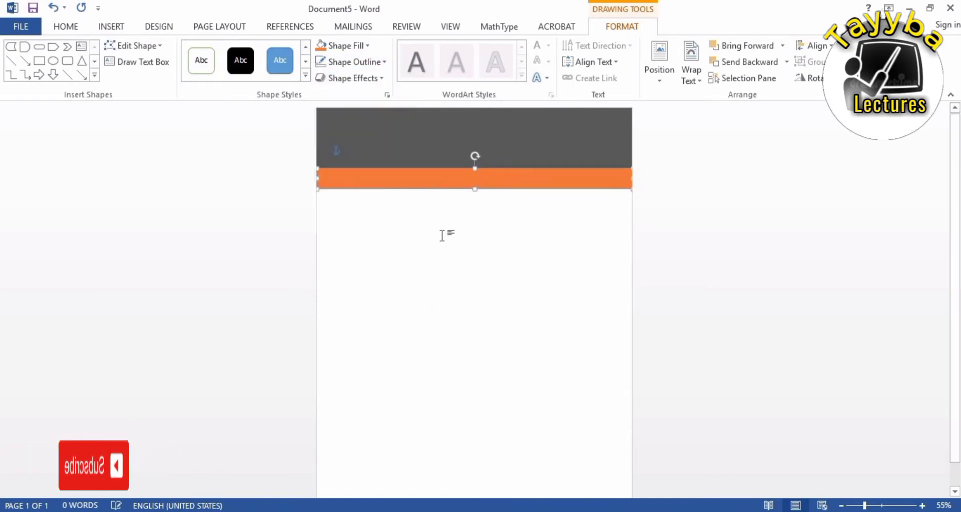
{"action": "left_click", "coordinate": [472, 229]}
{"action": "left_click_drag", "start_coordinate": [458, 181], "coordinate": [441, 179]}
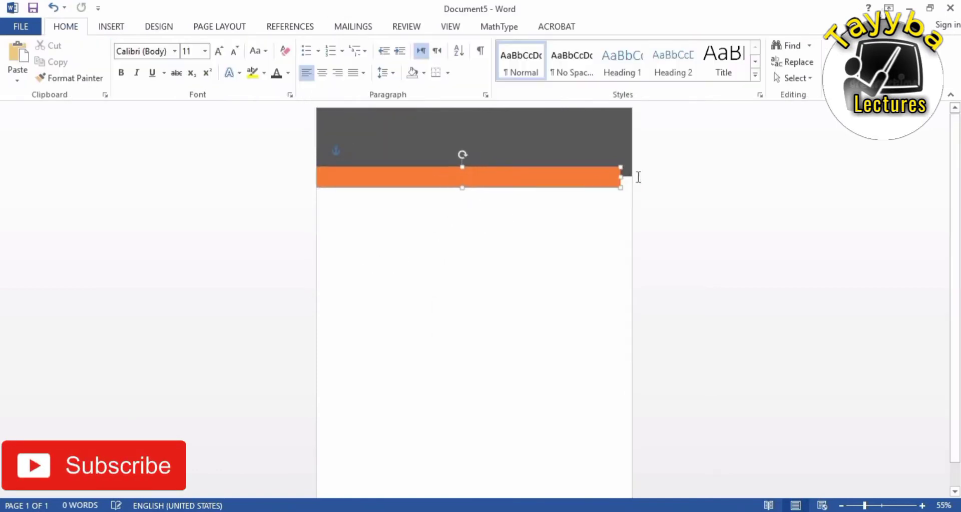
{"action": "left_click", "coordinate": [620, 181]}
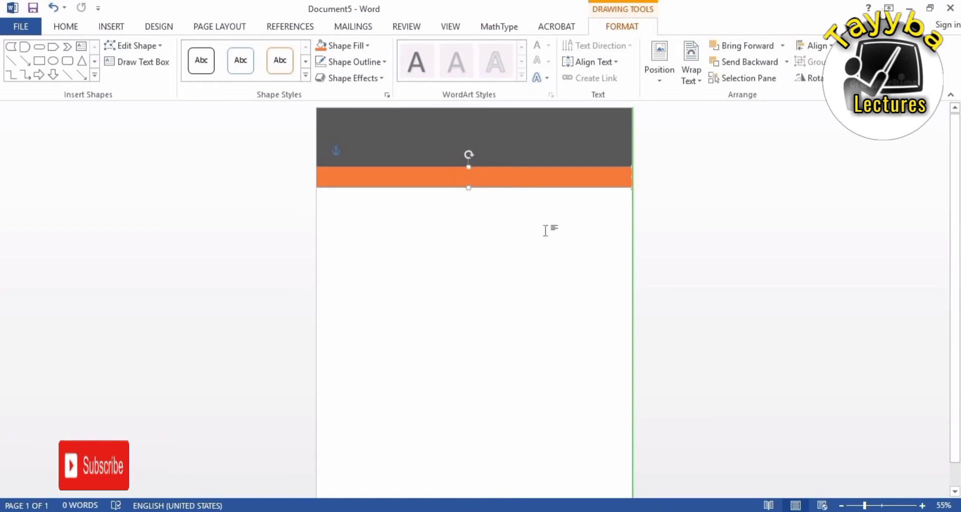
{"action": "left_click", "coordinate": [509, 238]}
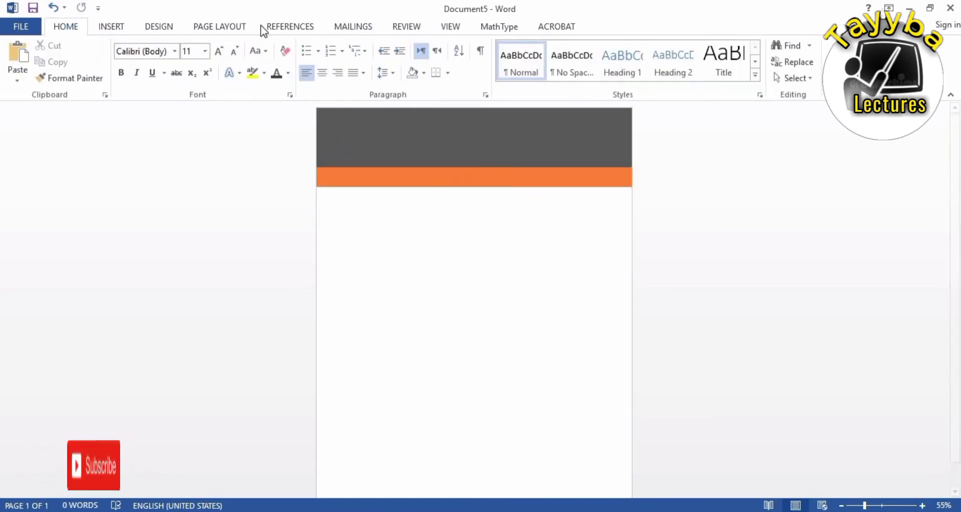
- Open the Insert Pictures dialog and look through Downloads, Documents and Pictures
{"action": "left_click", "coordinate": [106, 28]}
{"action": "left_click", "coordinate": [133, 65]}
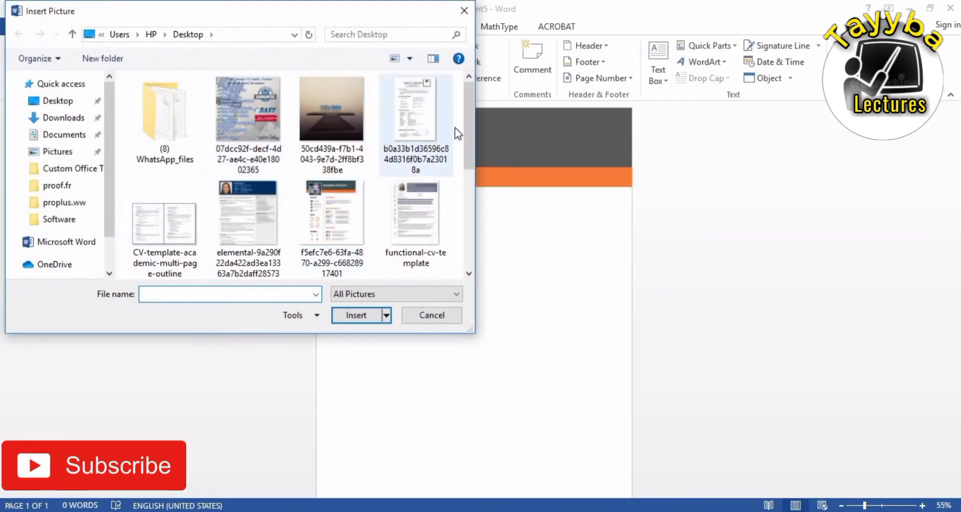
{"action": "scroll", "coordinate": [165, 160], "scroll_direction": "down", "scroll_amount": 3}
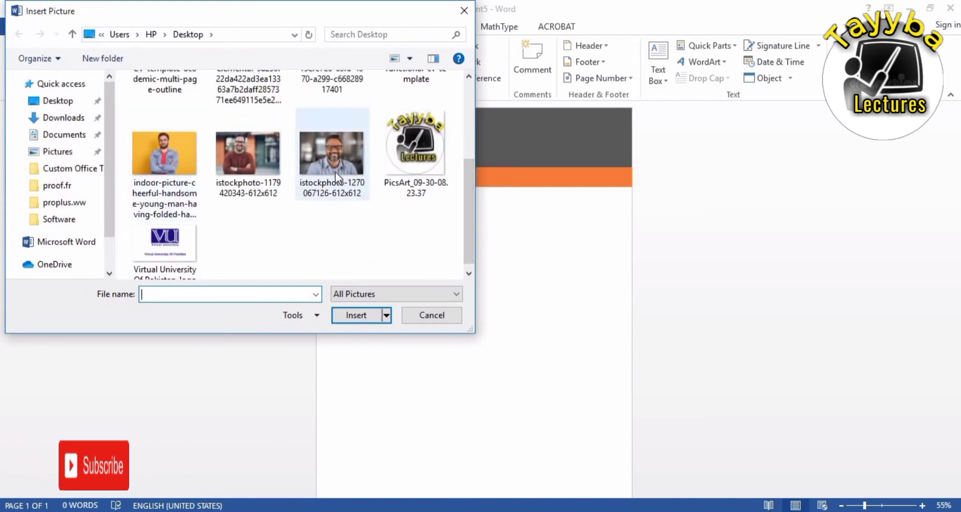
{"action": "scroll", "coordinate": [351, 166], "scroll_direction": "up", "scroll_amount": 3}
{"action": "scroll", "coordinate": [444, 240], "scroll_direction": "down", "scroll_amount": 3}
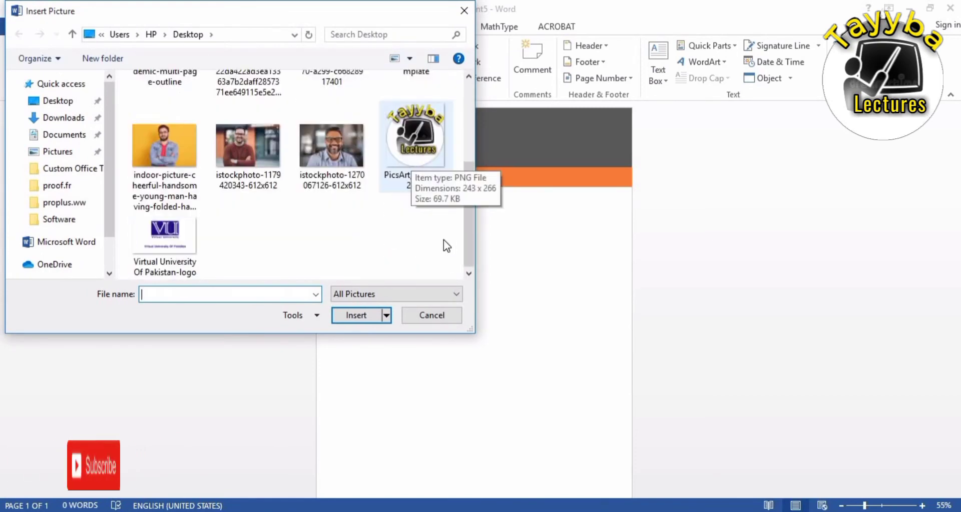
{"action": "left_click_drag", "start_coordinate": [470, 248], "coordinate": [477, 172]}
{"action": "scroll", "coordinate": [427, 233], "scroll_direction": "down", "scroll_amount": 3}
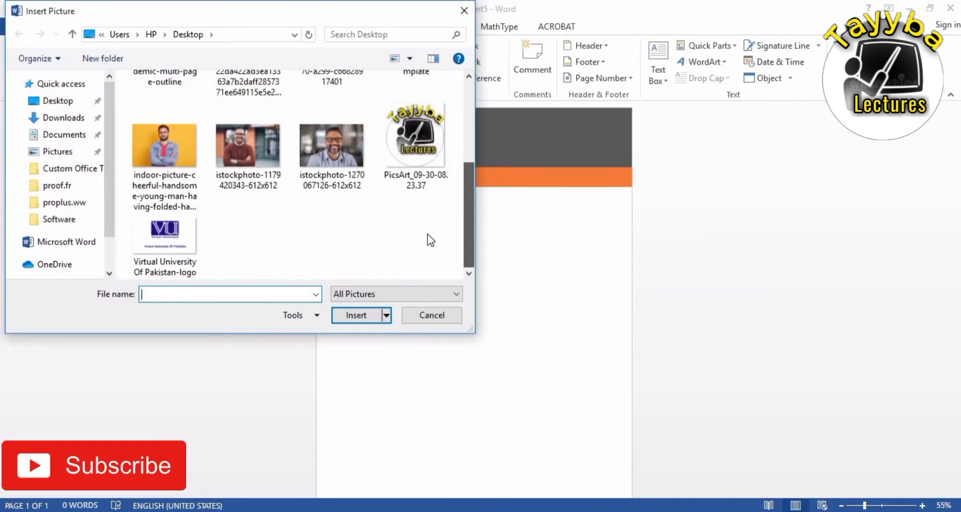
{"action": "left_click", "coordinate": [64, 117]}
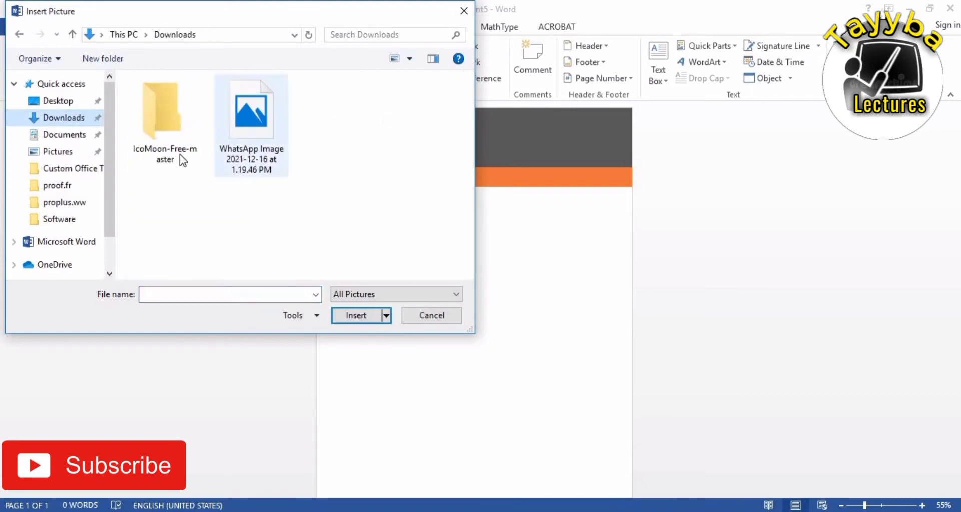
{"action": "left_click", "coordinate": [75, 135]}
{"action": "left_click", "coordinate": [71, 151]}
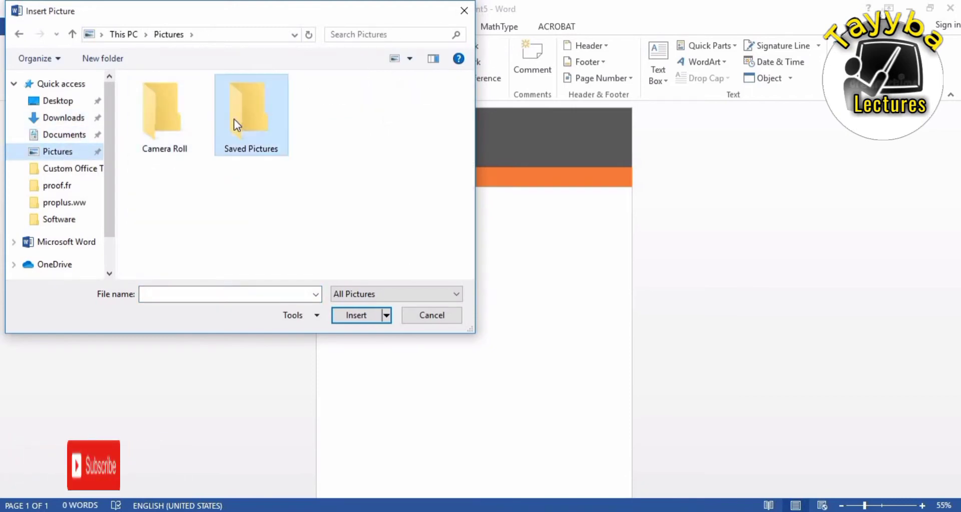
- Browse Saved Pictures and other folders, then return to the Desktop folder
{"action": "double_click", "coordinate": [259, 121]}
{"action": "left_click", "coordinate": [66, 146]}
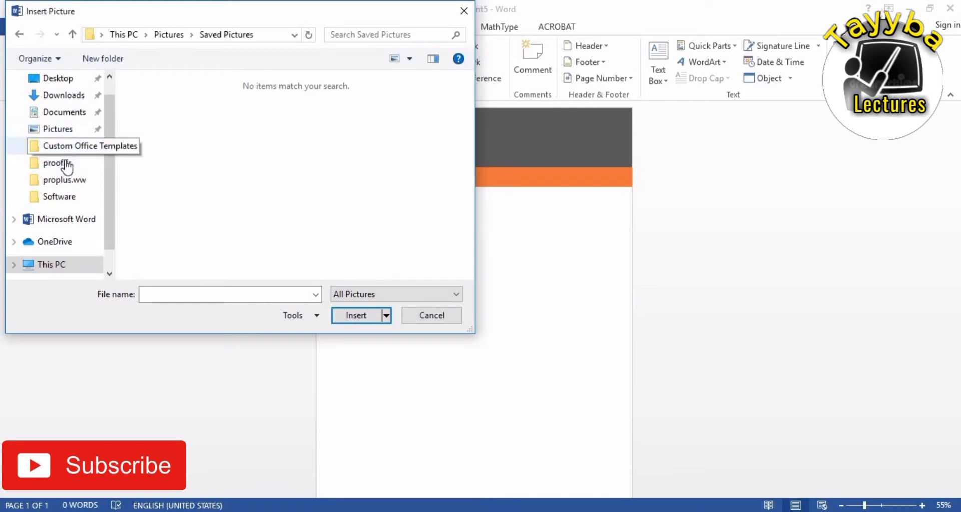
{"action": "left_click", "coordinate": [71, 182]}
{"action": "left_click", "coordinate": [72, 197]}
{"action": "scroll", "coordinate": [108, 197], "scroll_direction": "up", "scroll_amount": 1}
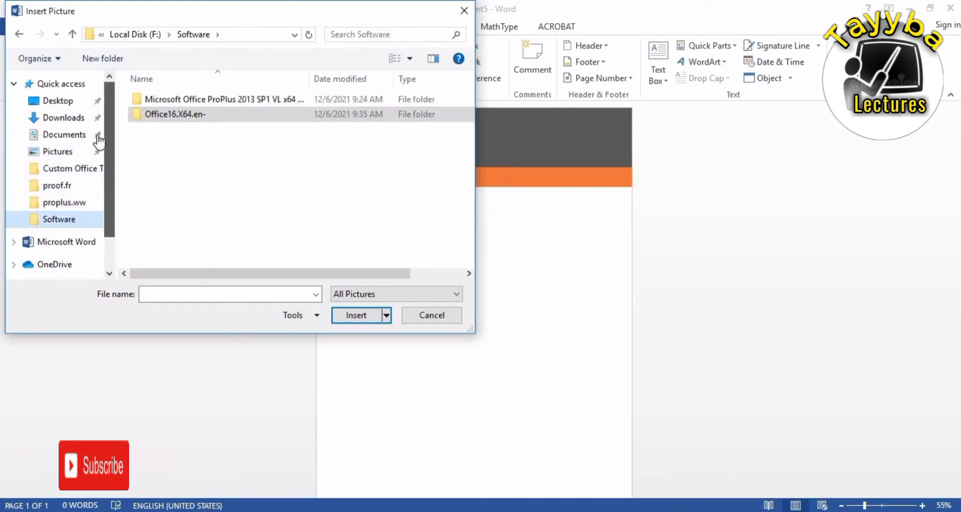
{"action": "left_click", "coordinate": [68, 101]}
{"action": "scroll", "coordinate": [311, 158], "scroll_direction": "down", "scroll_amount": 2}
{"action": "scroll", "coordinate": [310, 159], "scroll_direction": "up", "scroll_amount": 2}
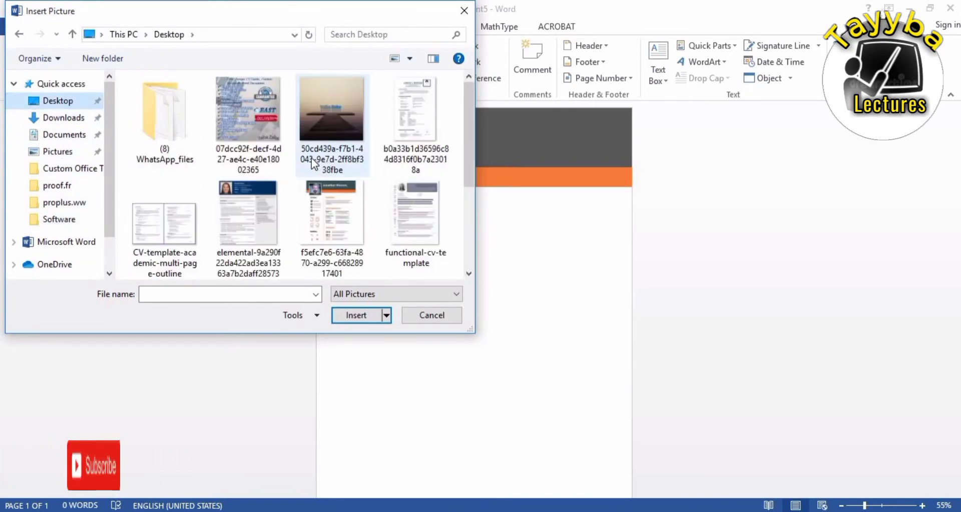
{"action": "scroll", "coordinate": [311, 157], "scroll_direction": "down", "scroll_amount": 2}
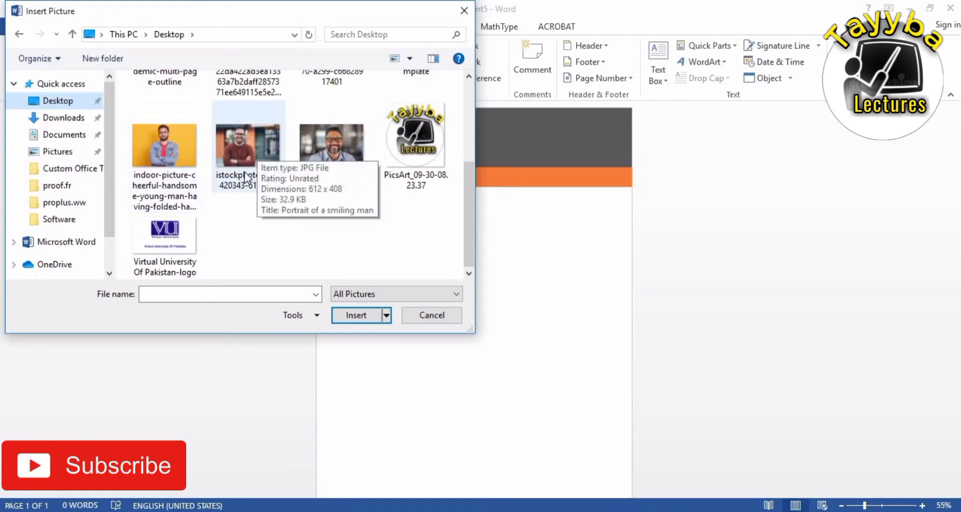
{"action": "scroll", "coordinate": [263, 160], "scroll_direction": "up", "scroll_amount": 2}
{"action": "scroll", "coordinate": [269, 156], "scroll_direction": "down", "scroll_amount": 2}
{"action": "scroll", "coordinate": [269, 156], "scroll_direction": "up", "scroll_amount": 2}
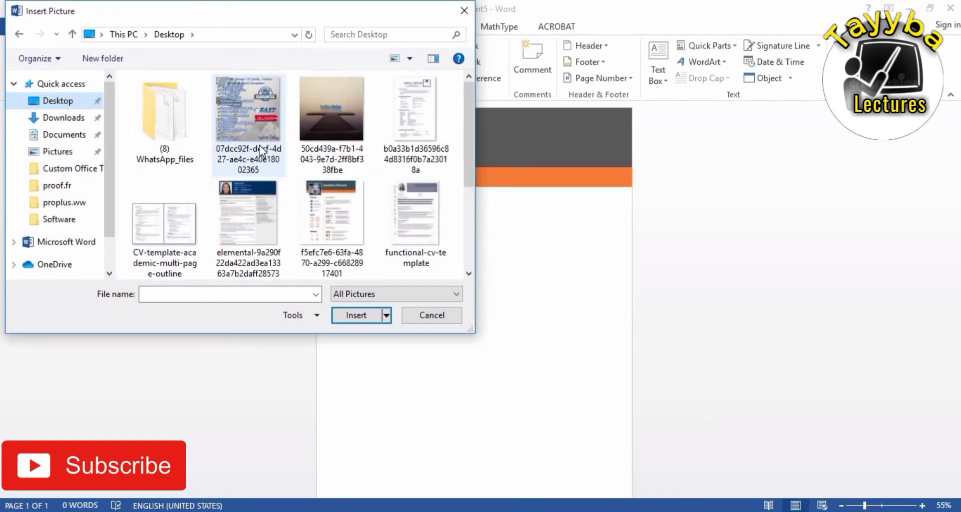
{"action": "double_click", "coordinate": [170, 134]}
{"action": "left_click", "coordinate": [19, 34]}
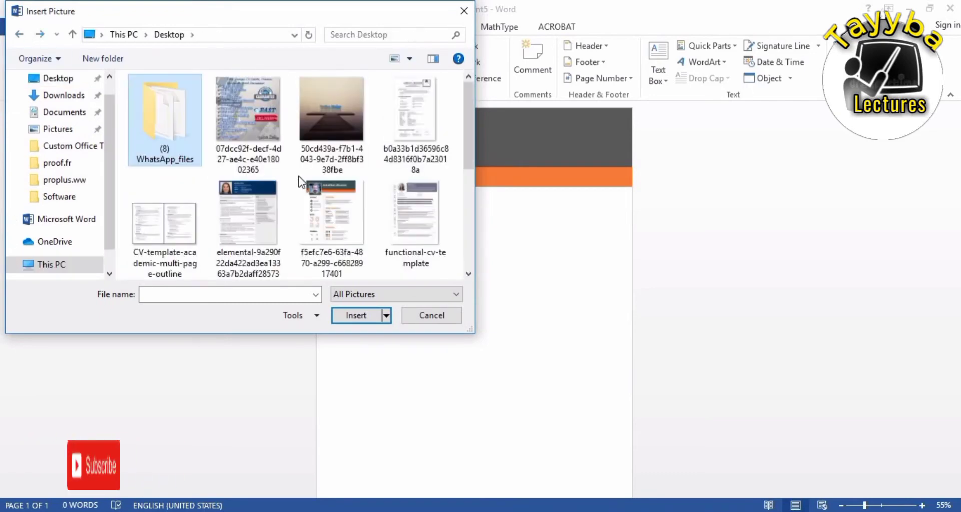
{"action": "scroll", "coordinate": [291, 158], "scroll_direction": "down", "scroll_amount": 3}
{"action": "left_click", "coordinate": [248, 151]}
{"action": "left_click", "coordinate": [332, 146]}
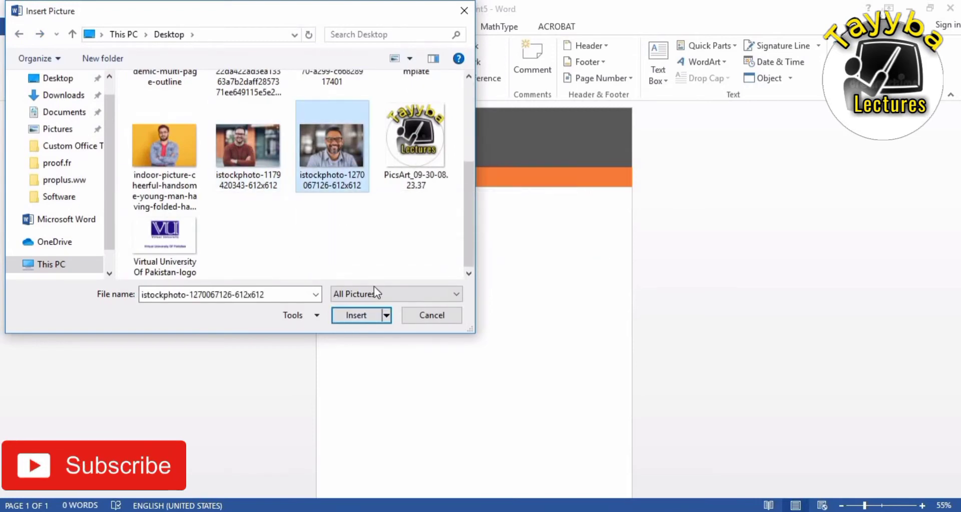
{"action": "left_click", "coordinate": [356, 314]}
- Set the photo's text wrapping to Tight
{"action": "right_click", "coordinate": [412, 191]}
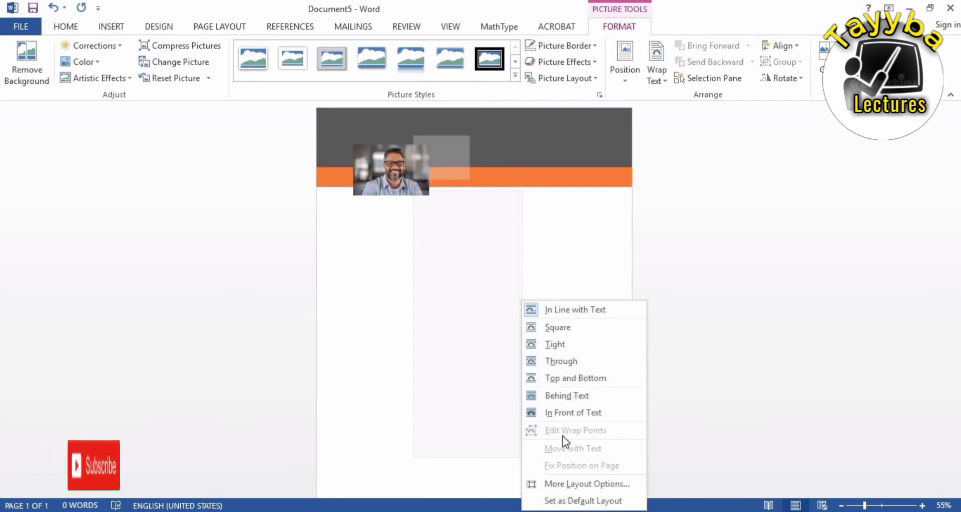
{"action": "left_click", "coordinate": [567, 412]}
{"action": "right_click", "coordinate": [392, 172]}
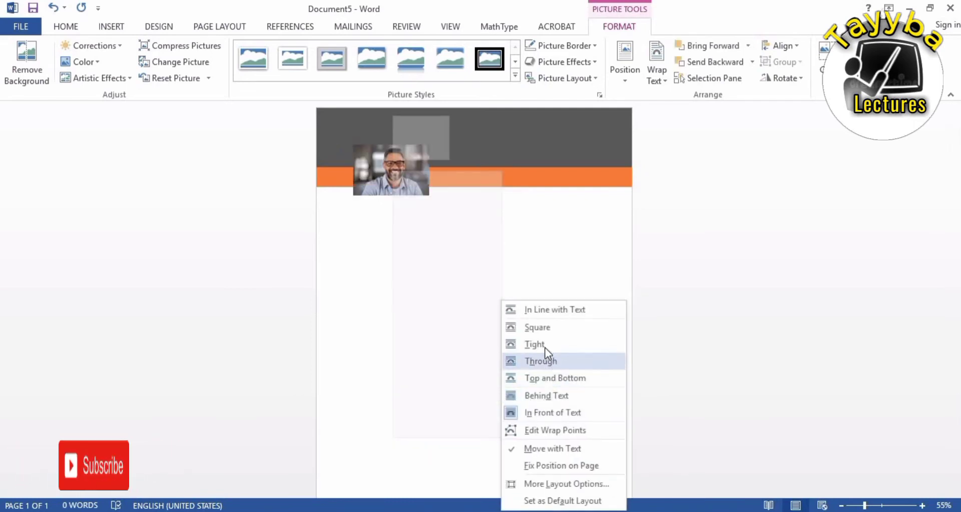
{"action": "left_click", "coordinate": [545, 346]}
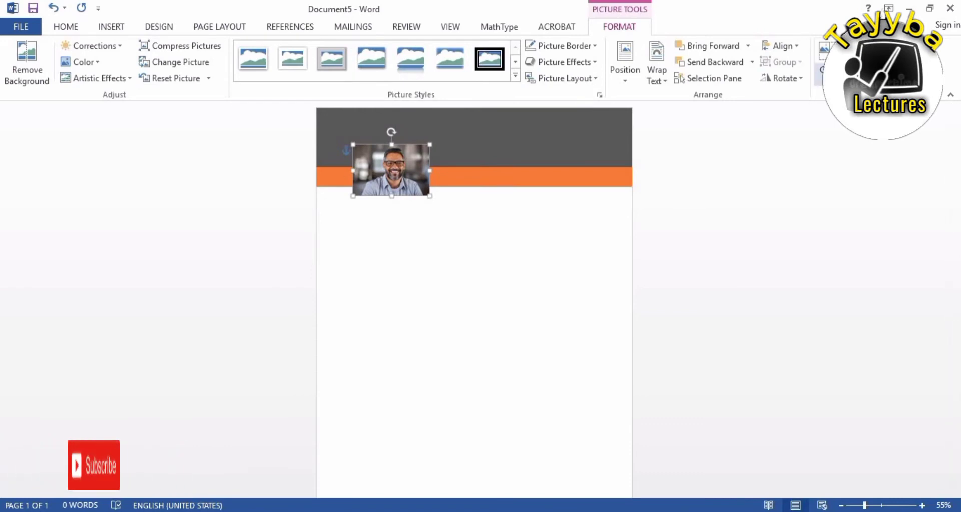
- Give the photo a rounded white picture frame style
{"action": "left_click", "coordinate": [517, 77]}
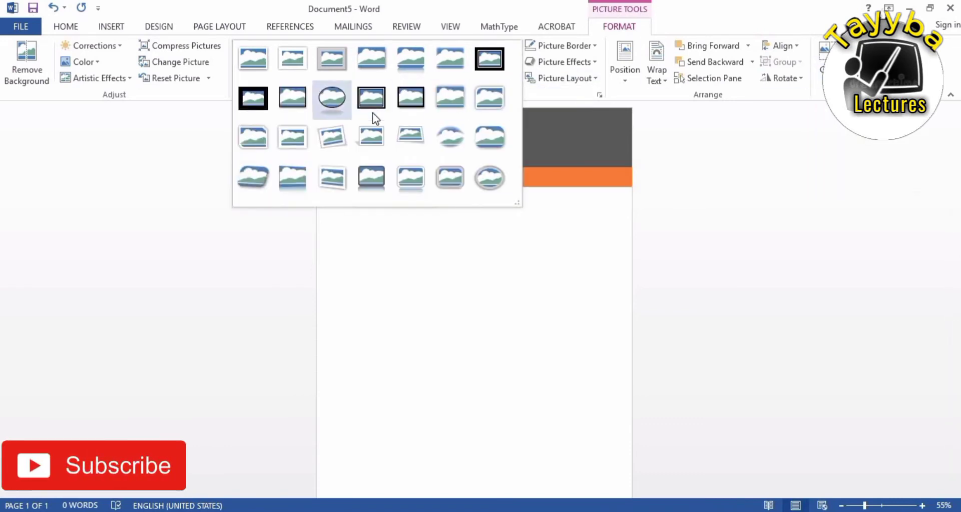
{"action": "left_click", "coordinate": [374, 140]}
{"action": "left_click_drag", "start_coordinate": [374, 138], "coordinate": [365, 138]}
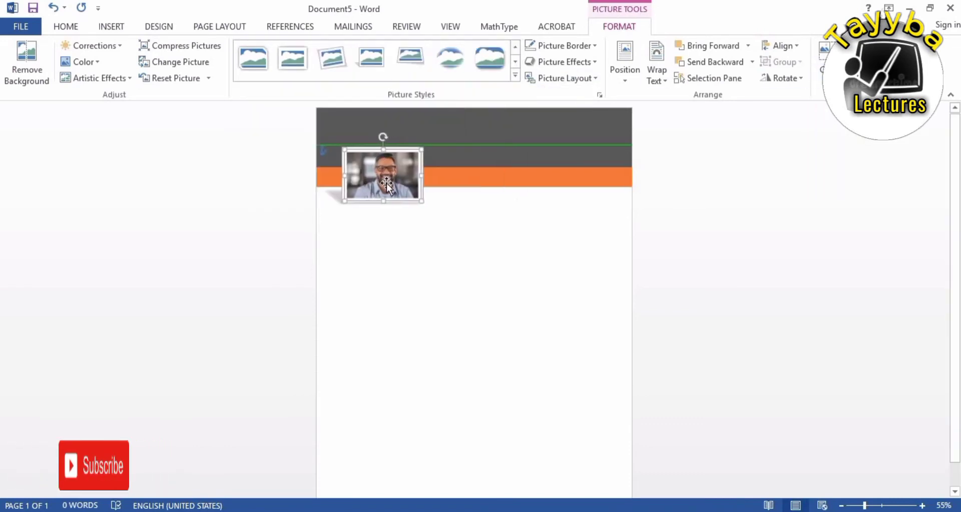
{"action": "left_click", "coordinate": [302, 60]}
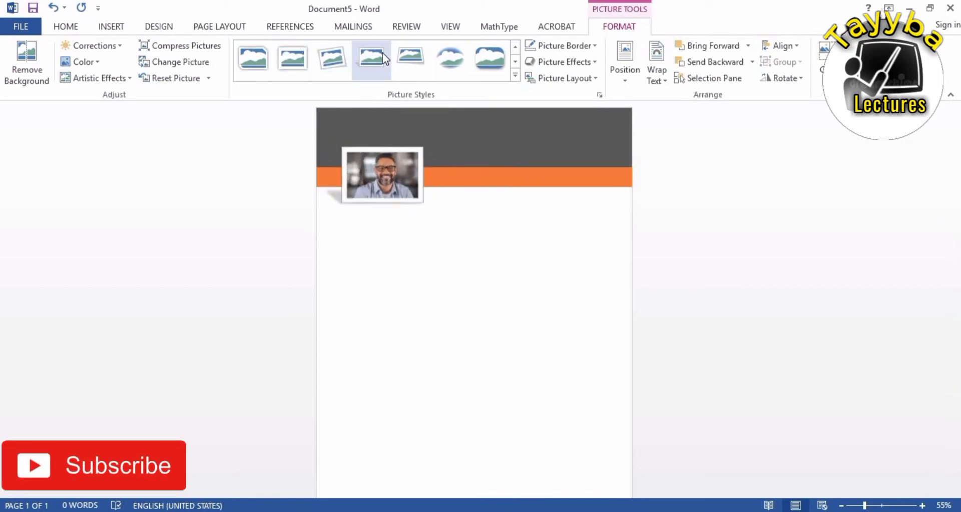
{"action": "left_click", "coordinate": [516, 75]}
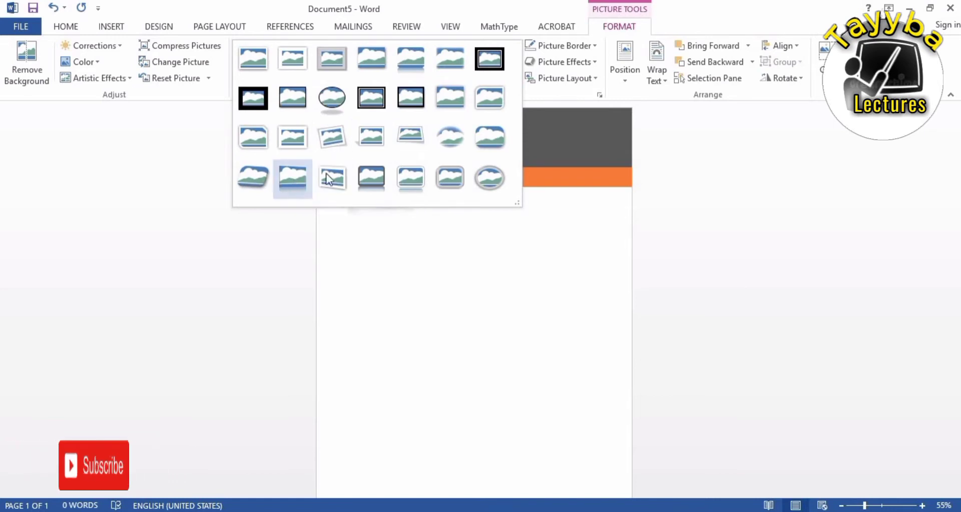
{"action": "left_click", "coordinate": [498, 96]}
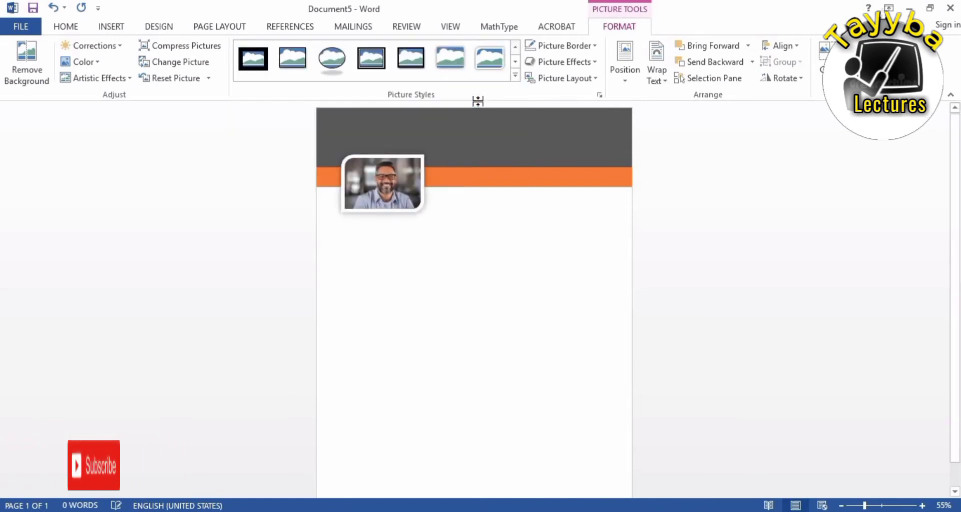
{"action": "left_click_drag", "start_coordinate": [385, 192], "coordinate": [383, 134]}
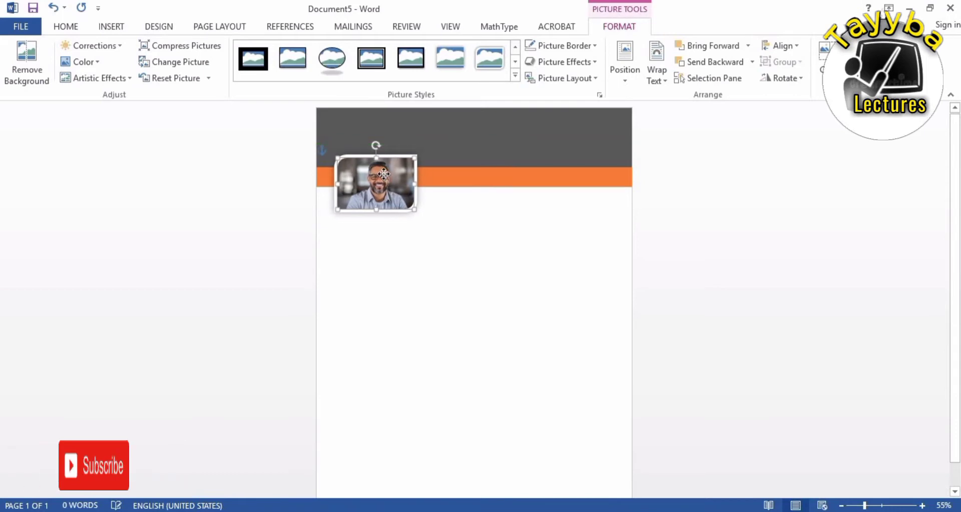
- Float the photo in front of text over the orange bar, then zoom to 68%
{"action": "right_click", "coordinate": [385, 173]}
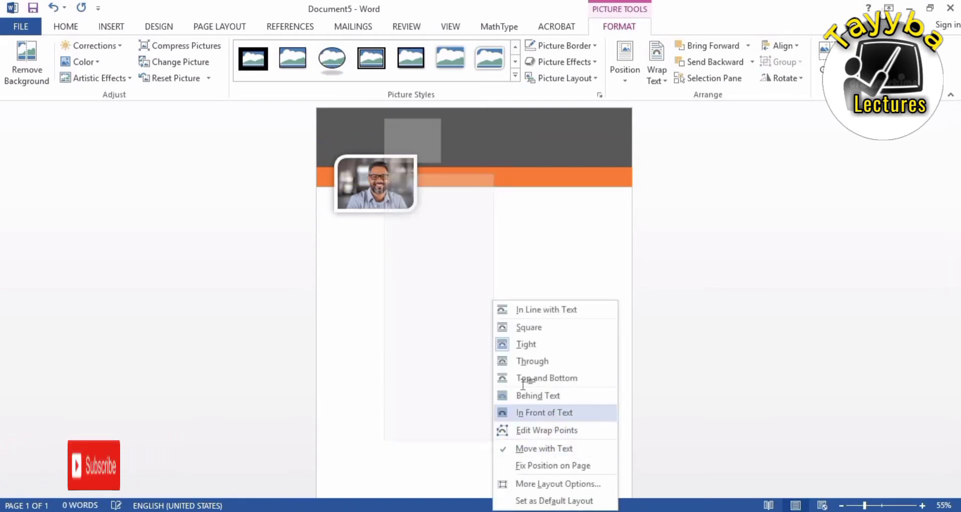
{"action": "left_click", "coordinate": [545, 412]}
{"action": "left_click_drag", "start_coordinate": [379, 185], "coordinate": [377, 170]}
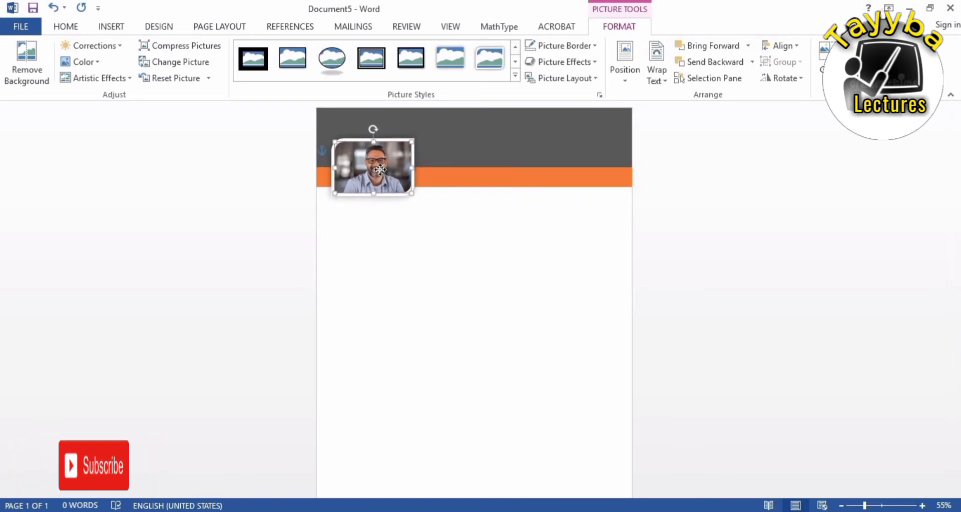
{"action": "scroll", "coordinate": [385, 199], "scroll_direction": "up", "scroll_amount": 3, "text": "ctrl"}
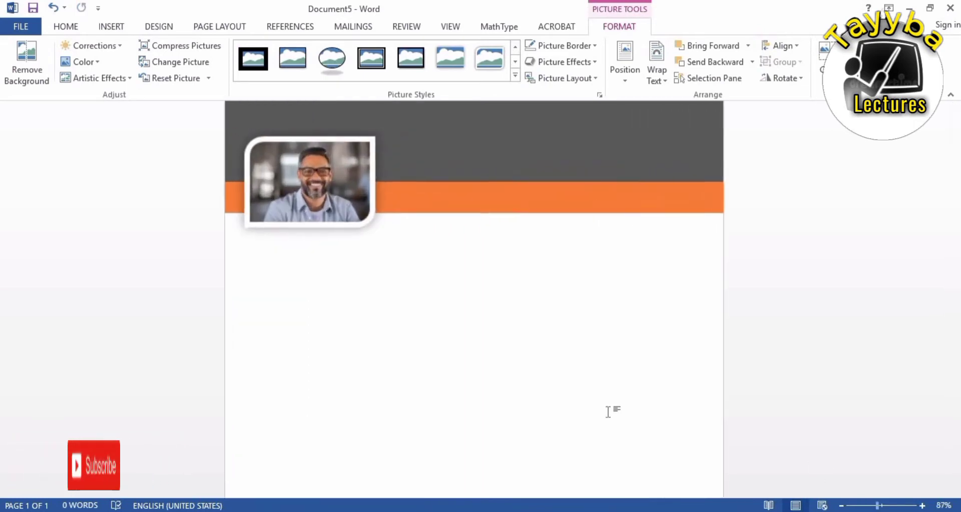
{"action": "key", "text": "Right"}
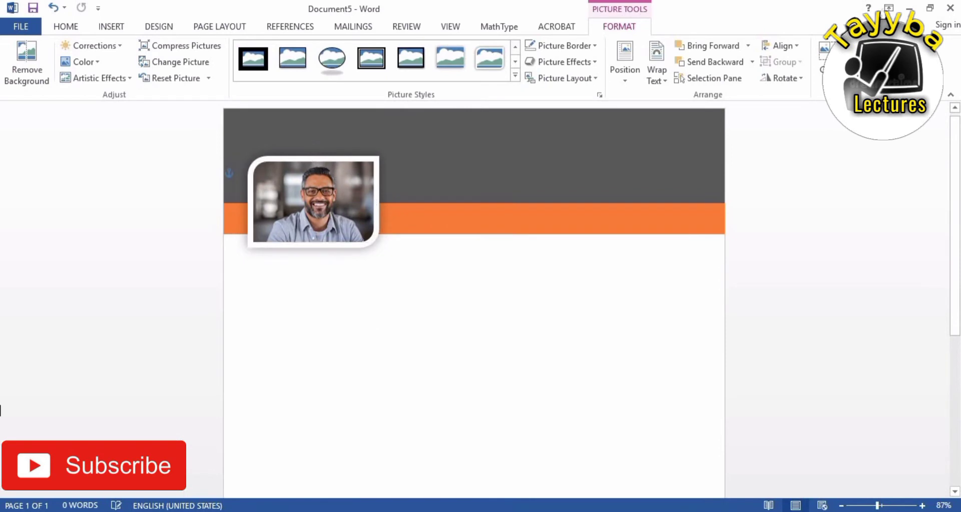
{"action": "left_click", "coordinate": [725, 409]}
{"action": "scroll", "coordinate": [730, 371], "scroll_direction": "down", "scroll_amount": 2}
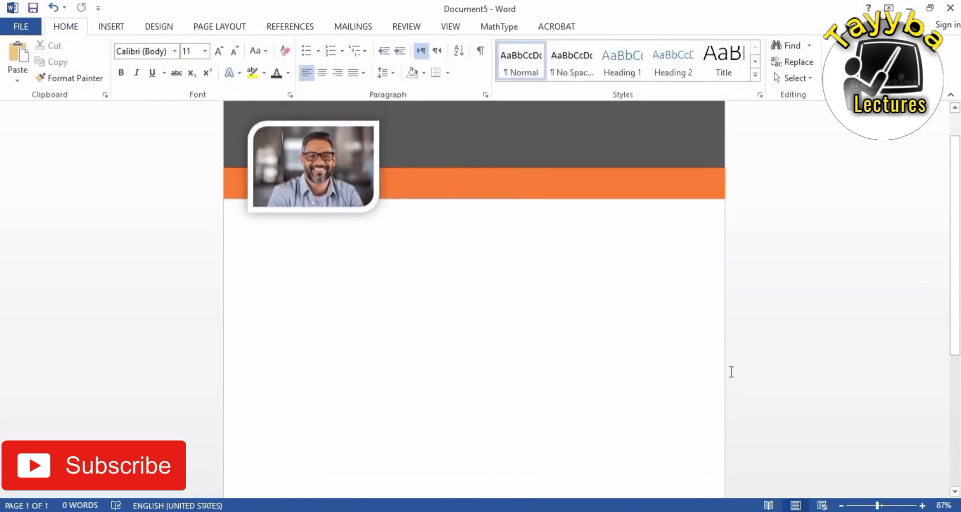
{"action": "left_click", "coordinate": [871, 505]}
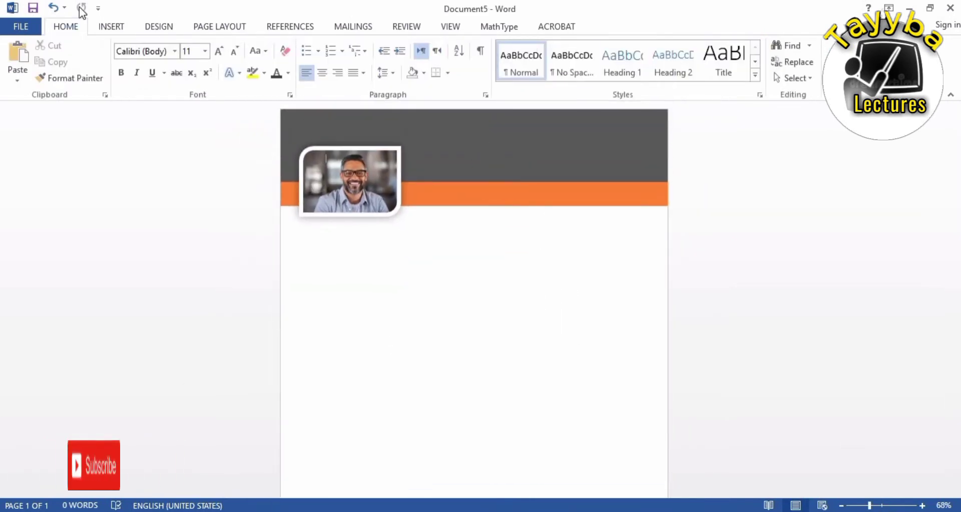
{"action": "left_click", "coordinate": [111, 26]}
- Draw a text box with no fill or outline in the dark header and type the owner's name
{"action": "left_click", "coordinate": [658, 65]}
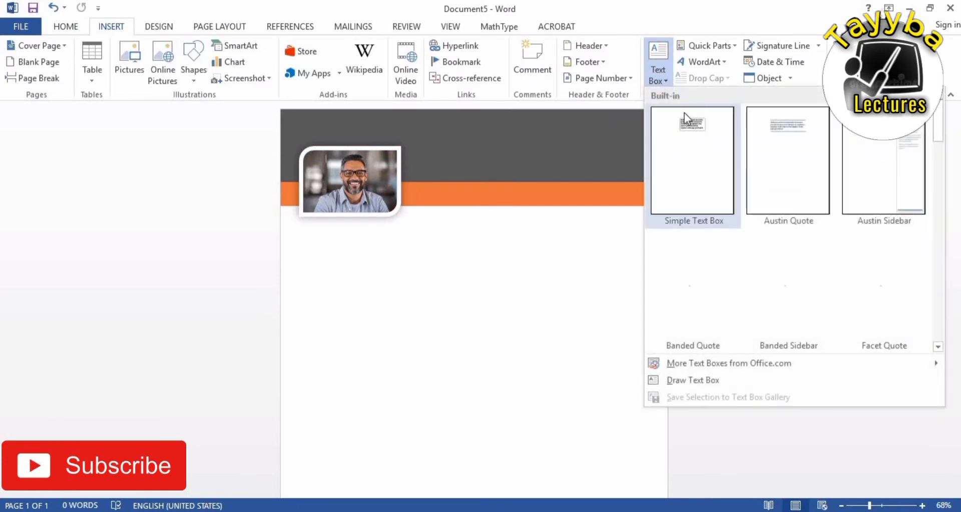
{"action": "left_click", "coordinate": [687, 381]}
{"action": "left_click_drag", "start_coordinate": [433, 120], "coordinate": [625, 170]}
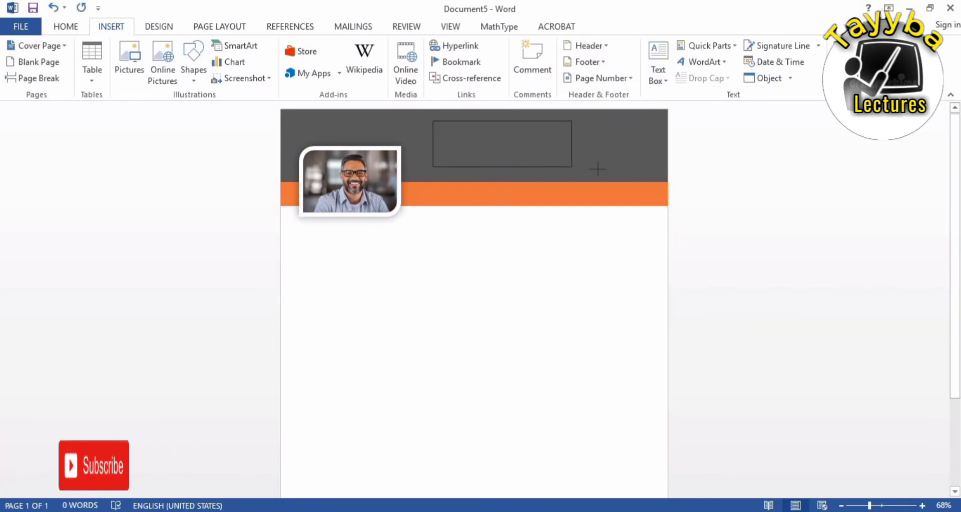
{"action": "left_click", "coordinate": [340, 46]}
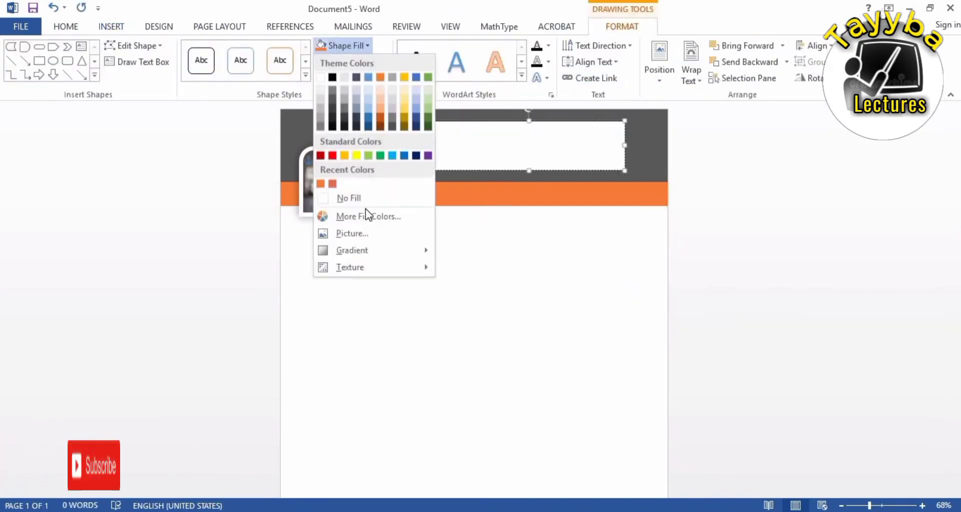
{"action": "left_click", "coordinate": [365, 214]}
{"action": "left_click", "coordinate": [357, 62]}
{"action": "left_click", "coordinate": [366, 215]}
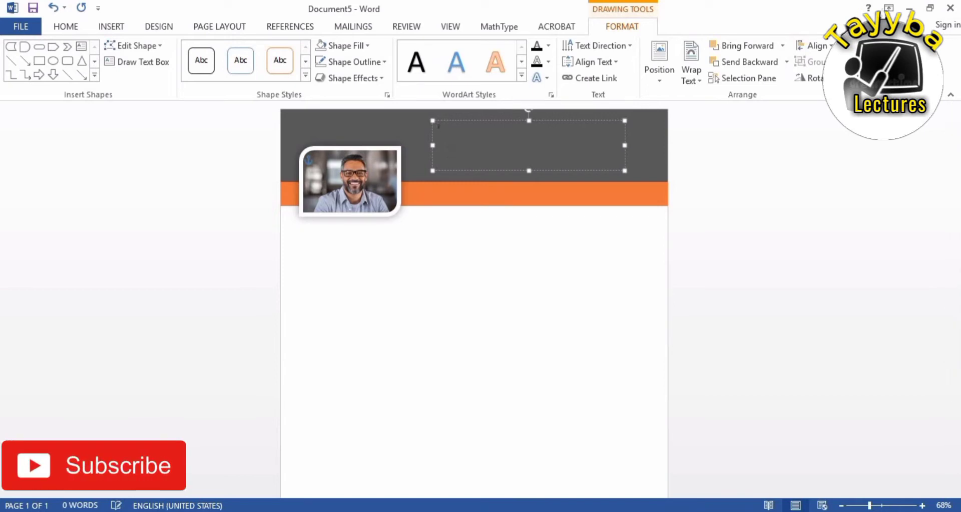
{"action": "type", "text": "N"}
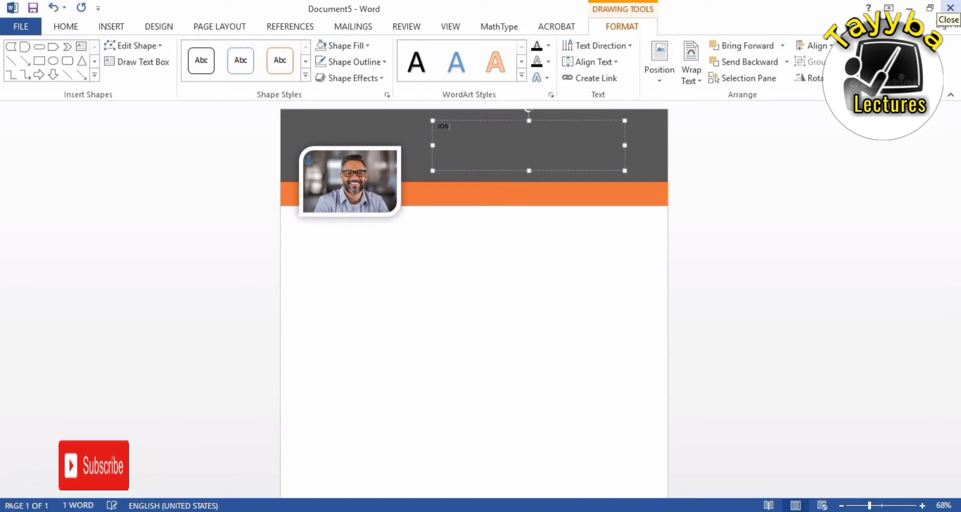
{"action": "type", "text": "ATHA"}
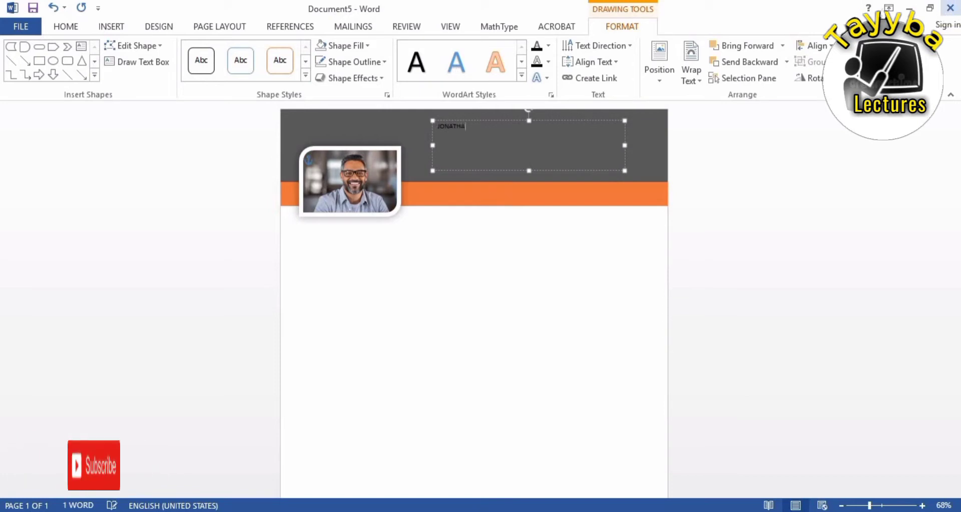
{"action": "type", "text": "N ALCOVES"}
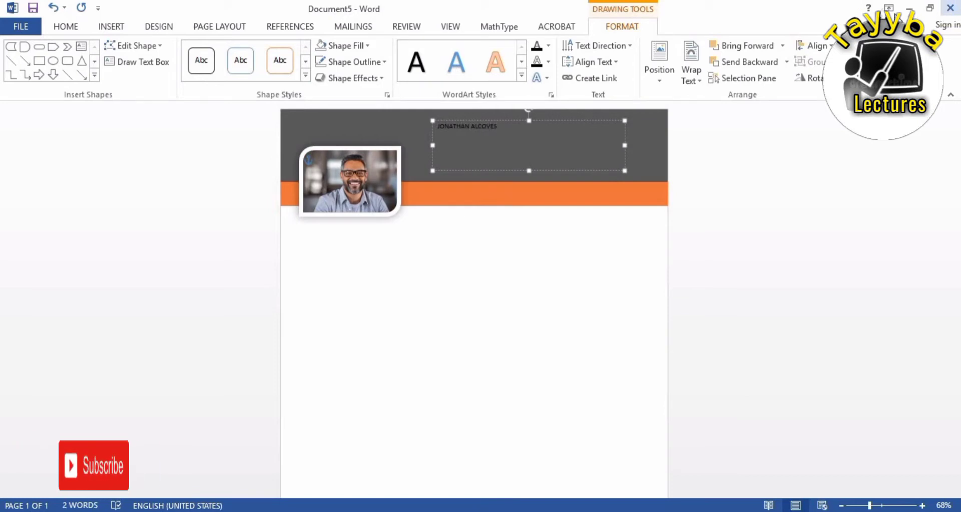
{"action": "left_click_drag", "start_coordinate": [499, 127], "coordinate": [411, 88]}
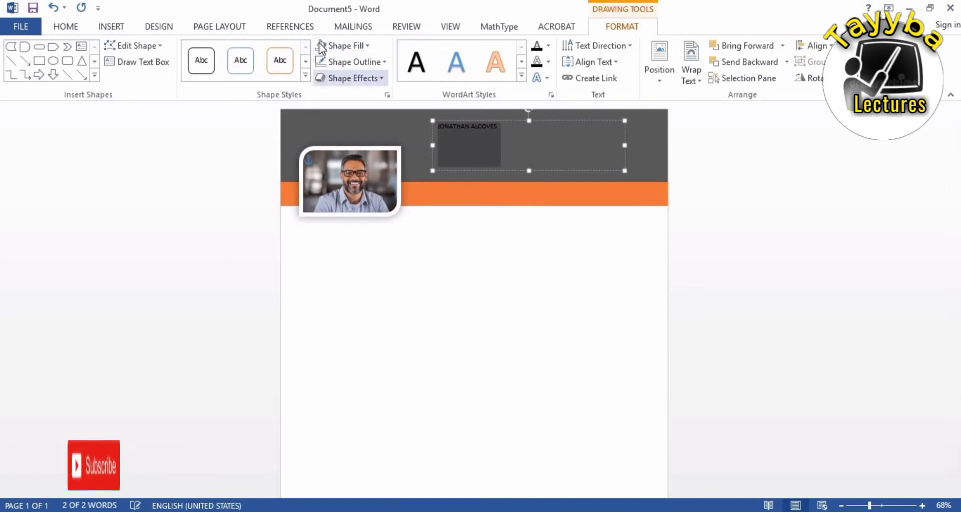
- Make the name larger, bold Arial Black with each word capitalized
{"action": "left_click", "coordinate": [66, 26]}
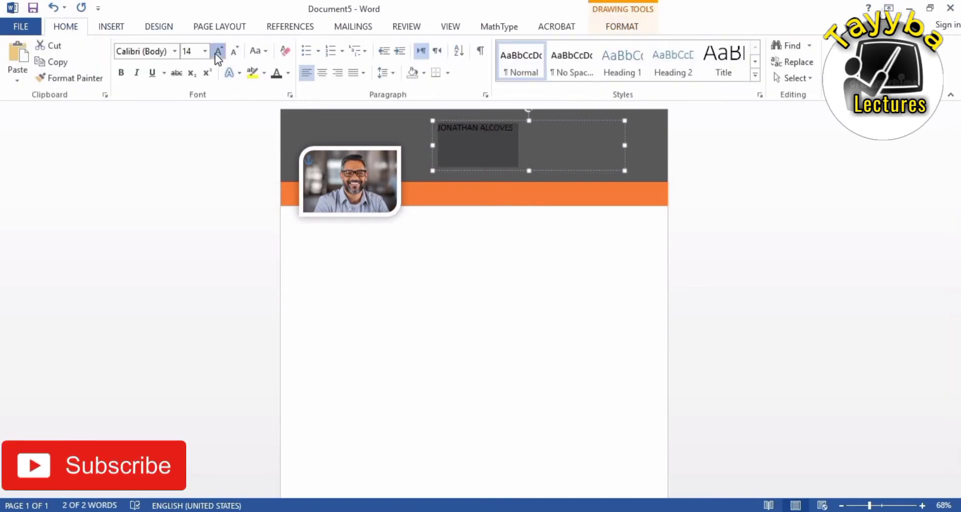
{"action": "left_click", "coordinate": [218, 52]}
{"action": "left_click", "coordinate": [217, 51]}
{"action": "left_click", "coordinate": [217, 52]}
{"action": "left_click", "coordinate": [218, 51]}
{"action": "left_click", "coordinate": [120, 73]}
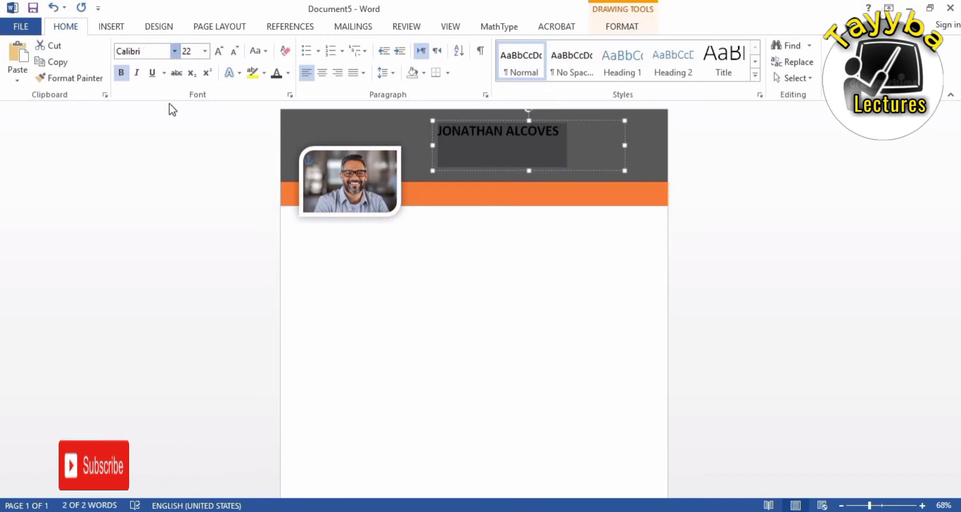
{"action": "left_click", "coordinate": [174, 51]}
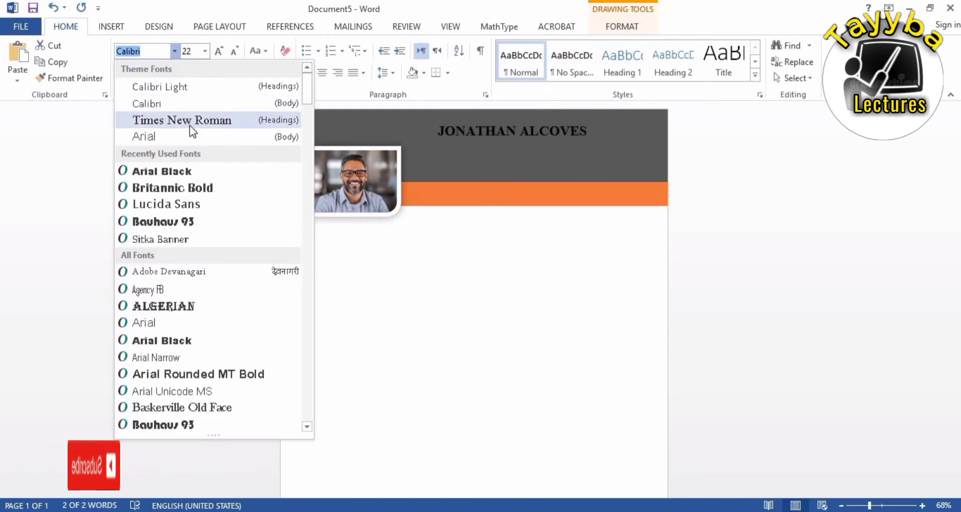
{"action": "left_click", "coordinate": [172, 172]}
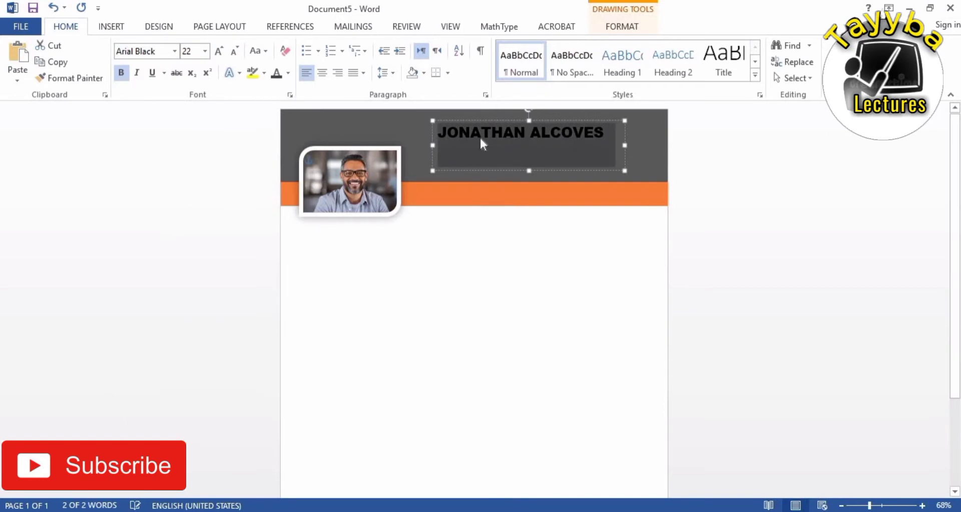
{"action": "left_click", "coordinate": [269, 51]}
{"action": "left_click", "coordinate": [288, 120]}
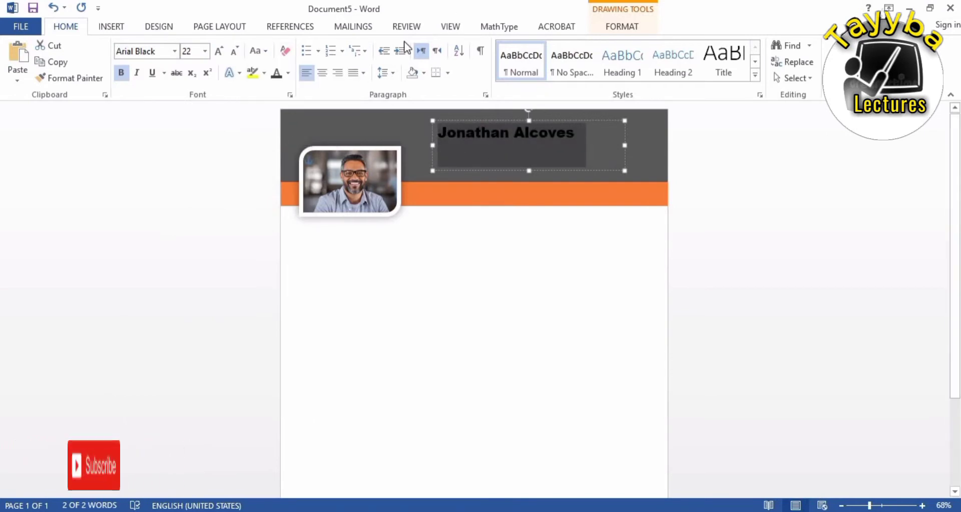
- Colour the name white at 26 pt and move its box near the header top
{"action": "left_click", "coordinate": [288, 73]}
{"action": "left_click", "coordinate": [272, 133]}
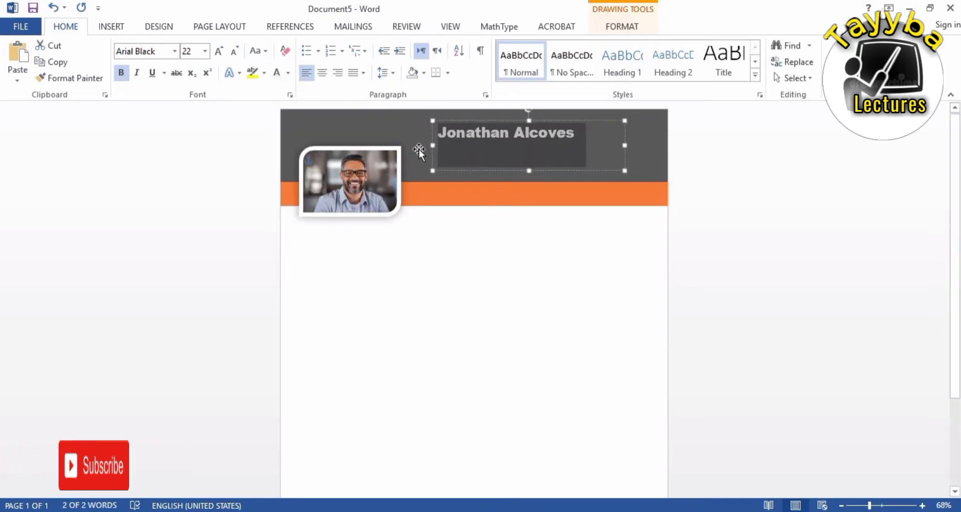
{"action": "left_click", "coordinate": [219, 50]}
{"action": "left_click", "coordinate": [219, 50]}
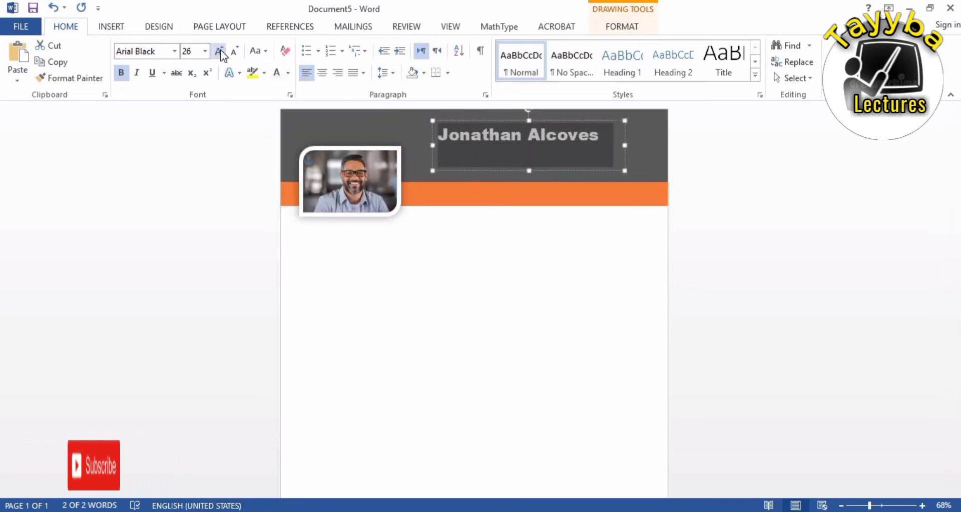
{"action": "left_click_drag", "start_coordinate": [548, 118], "coordinate": [526, 124]}
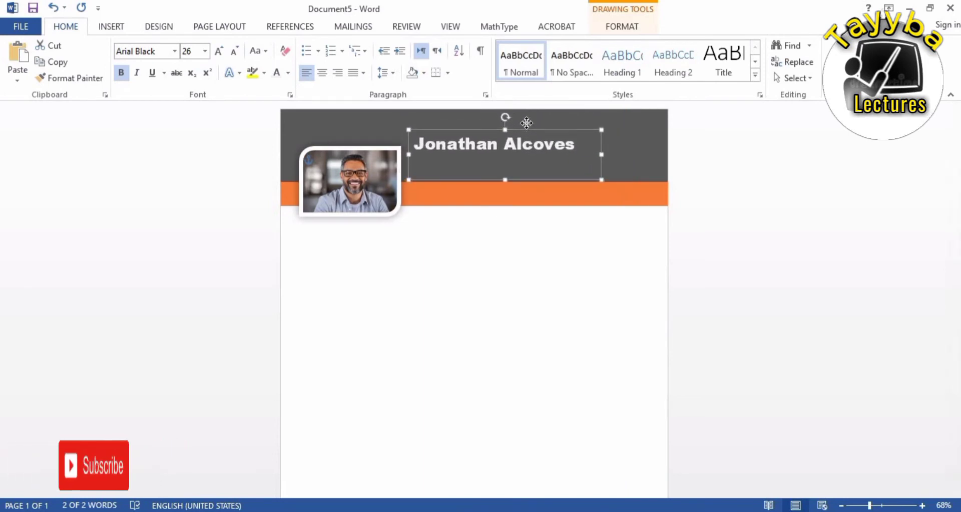
{"action": "left_click_drag", "start_coordinate": [525, 123], "coordinate": [524, 118]}
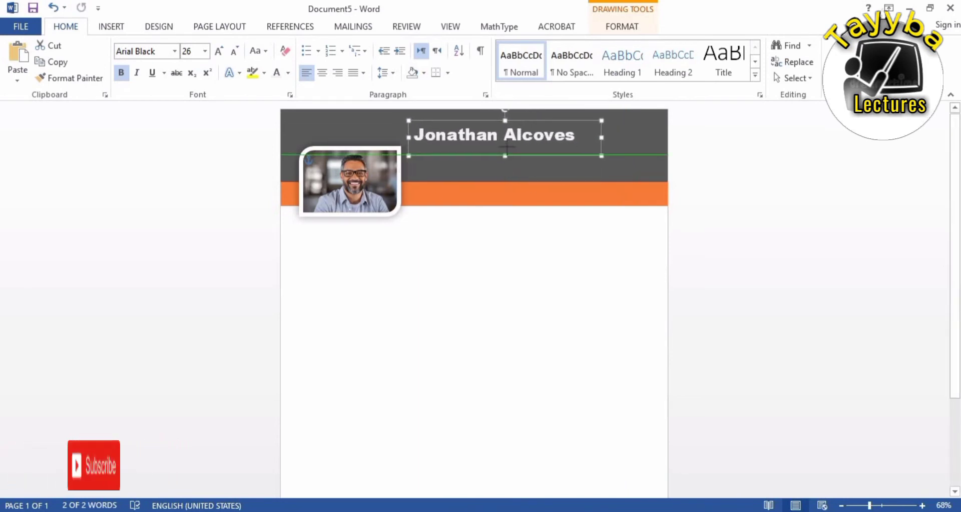
{"action": "left_click", "coordinate": [507, 173]}
- Draw a fill-free, outline-free text box beneath the name and begin typing the job title
{"action": "left_click", "coordinate": [109, 27]}
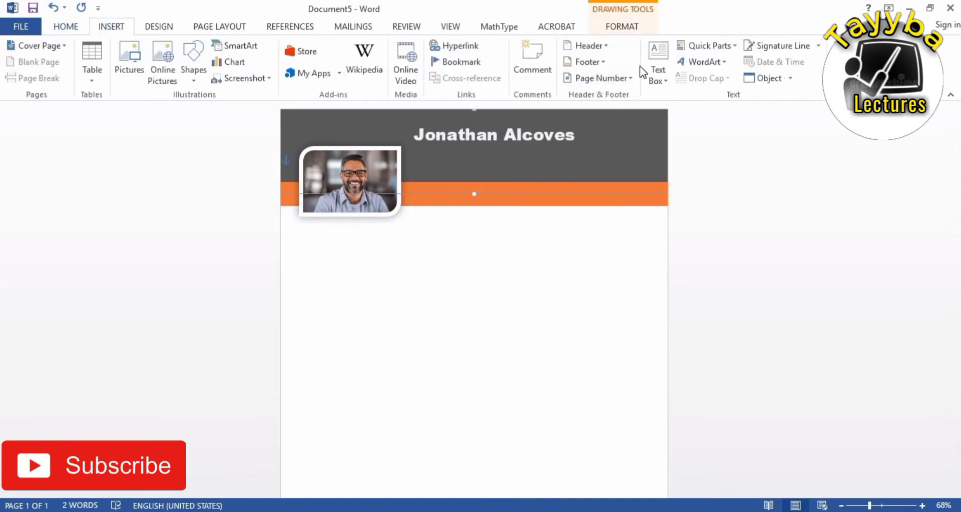
{"action": "left_click", "coordinate": [658, 73]}
{"action": "left_click", "coordinate": [681, 438]}
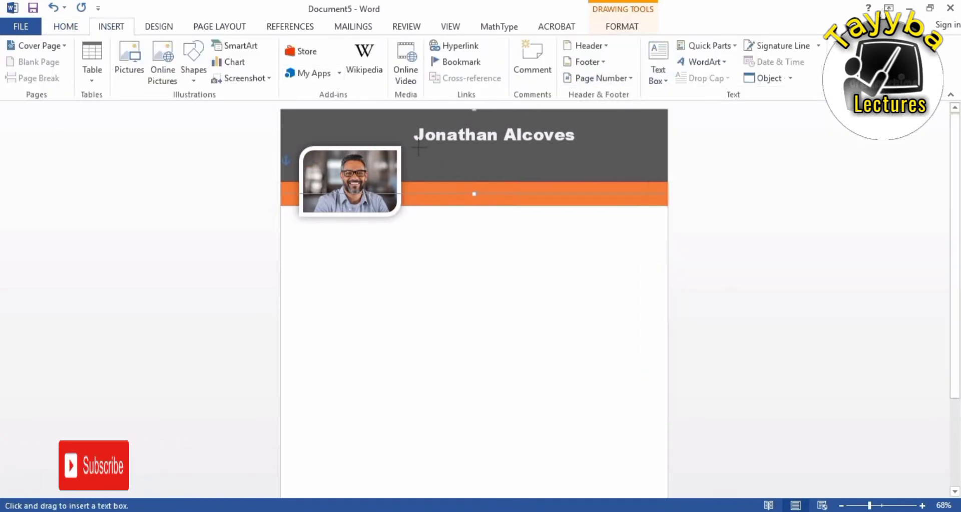
{"action": "left_click_drag", "start_coordinate": [421, 149], "coordinate": [573, 174]}
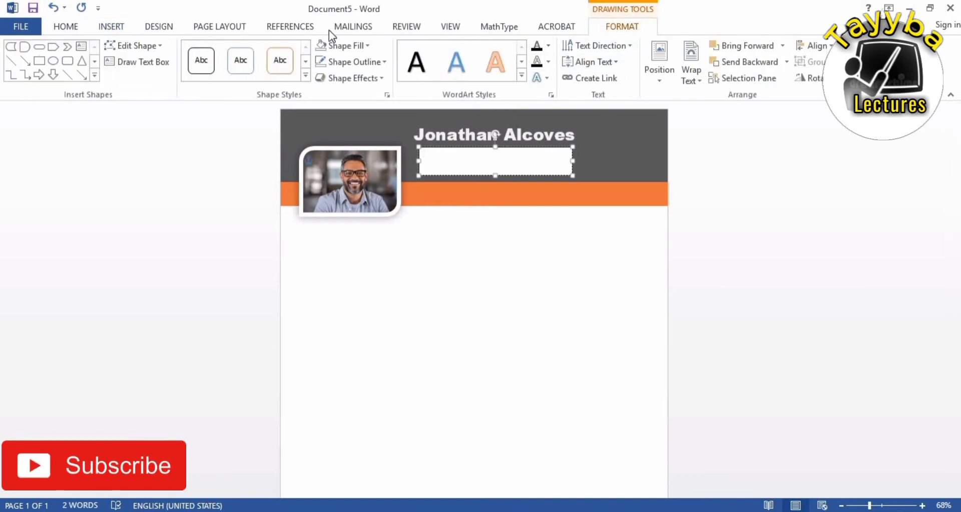
{"action": "left_click", "coordinate": [346, 46]}
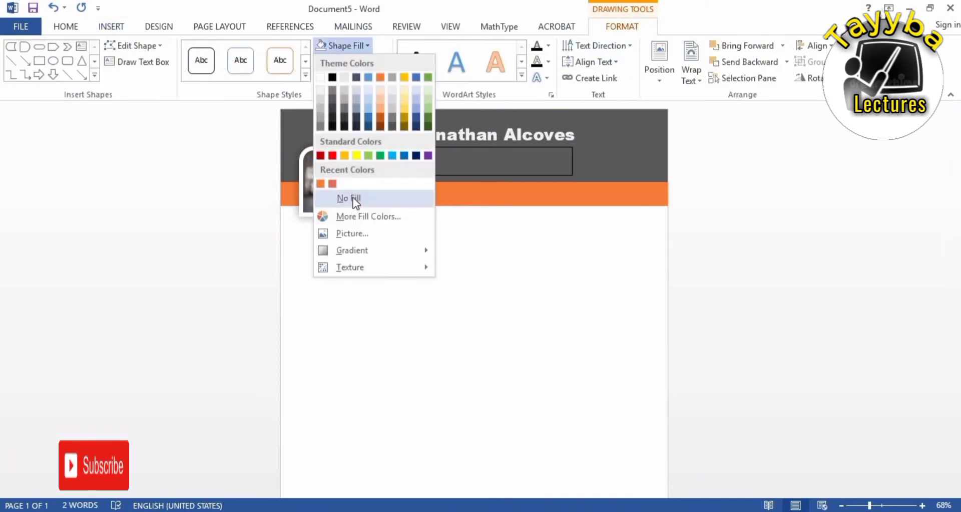
{"action": "left_click", "coordinate": [353, 197]}
{"action": "left_click", "coordinate": [350, 61]}
{"action": "left_click", "coordinate": [355, 217]}
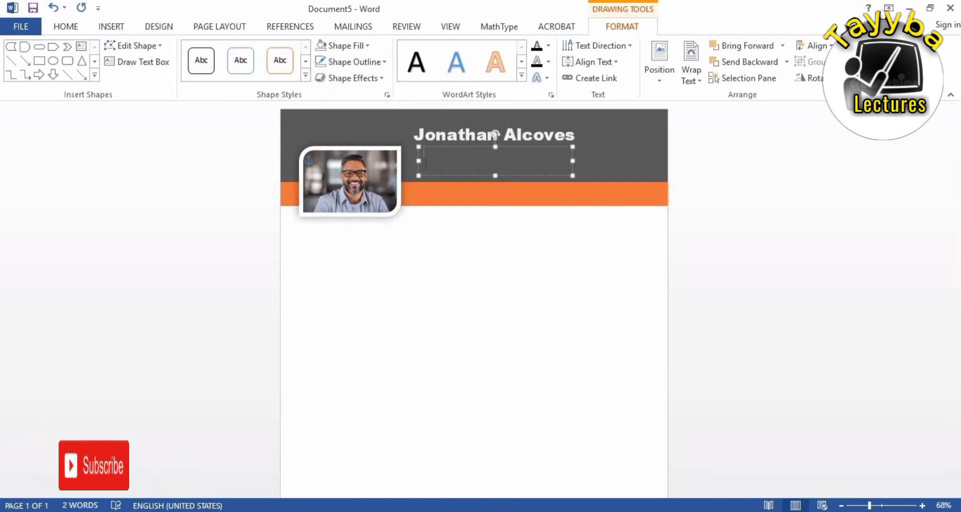
{"action": "type", "text": "Sur"}
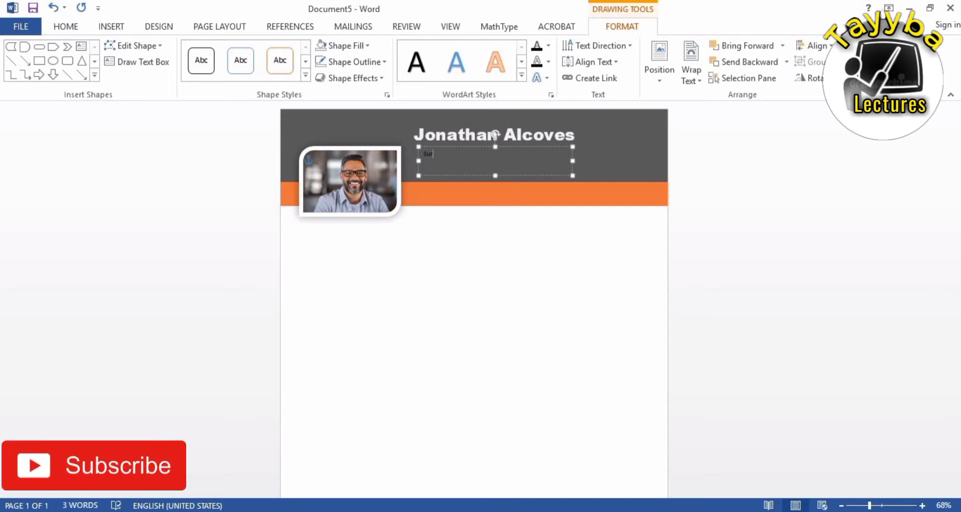
{"action": "type", "text": "y"}
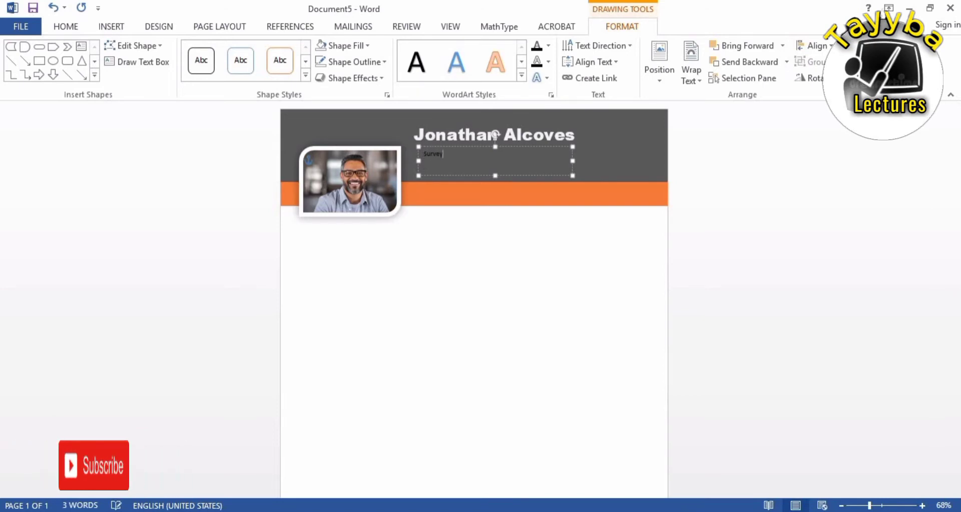
{"action": "type", "text": "sp"}
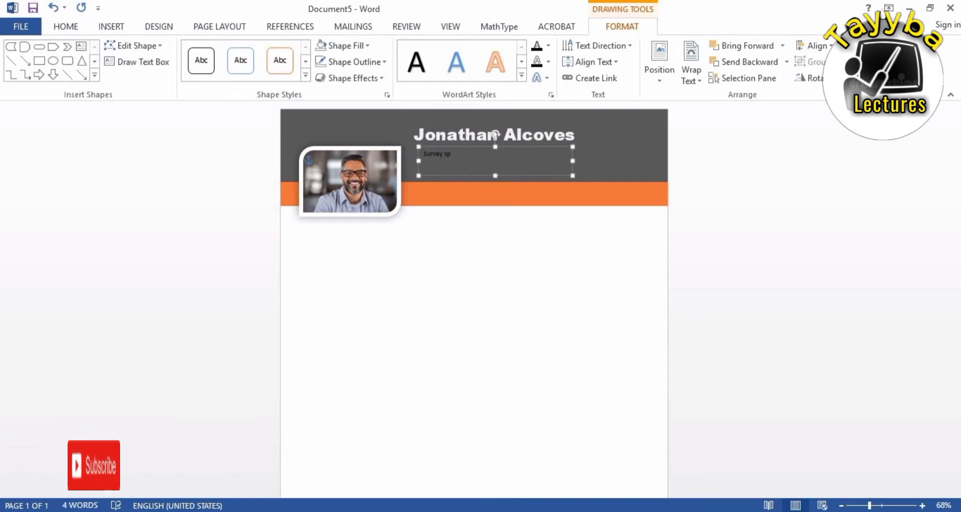
{"action": "type", "text": "ecia"}
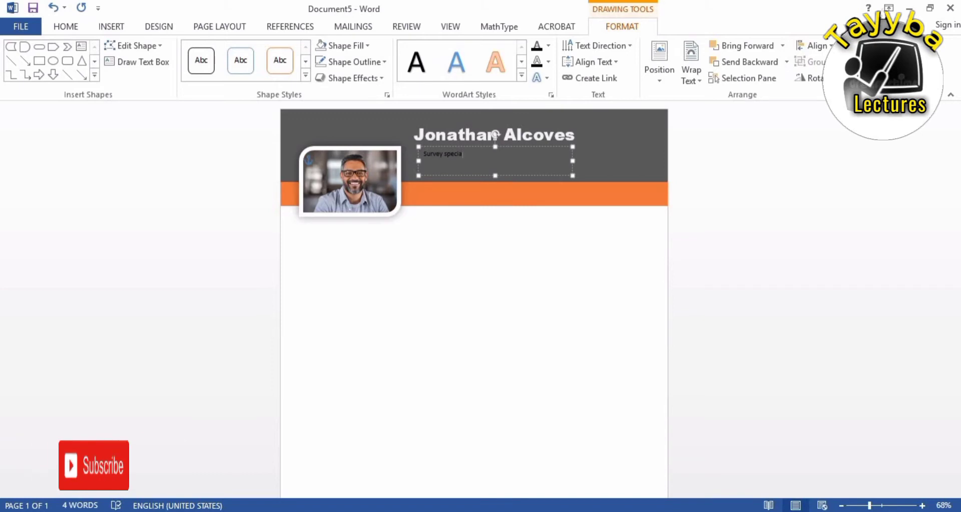
{"action": "type", "text": "list"}
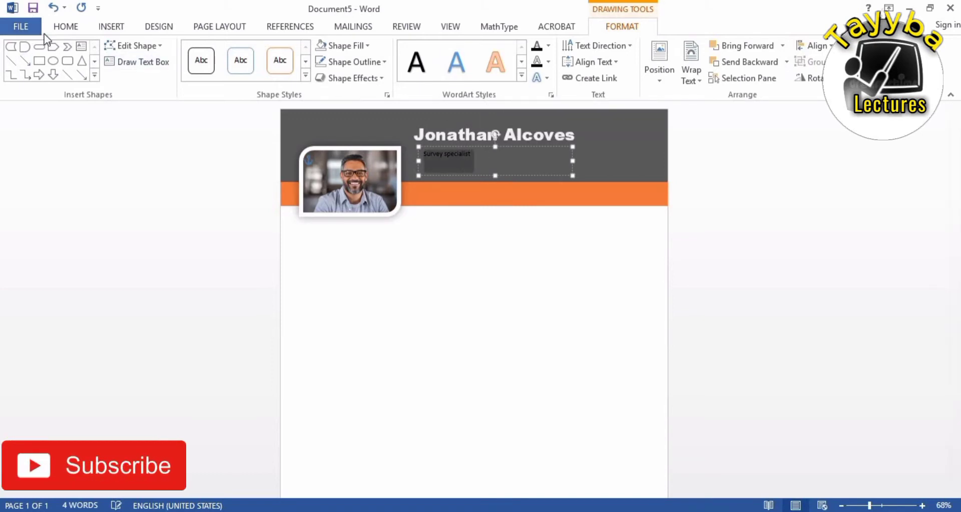
- Grow the Survey specialist subtitle to 18 pt and nudge its box up slightly
{"action": "left_click", "coordinate": [69, 28]}
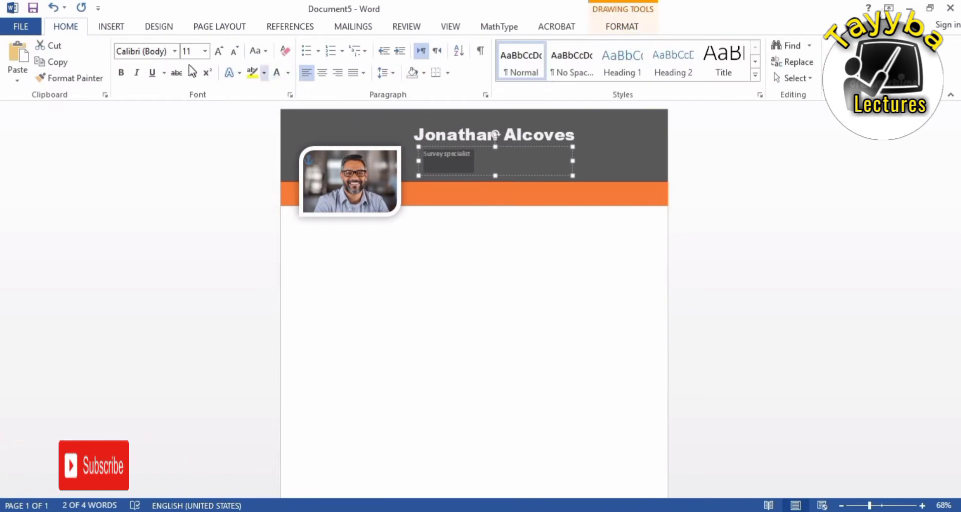
{"action": "left_click", "coordinate": [218, 51]}
{"action": "left_click", "coordinate": [218, 51]}
{"action": "left_click", "coordinate": [218, 51]}
{"action": "left_click", "coordinate": [218, 52]}
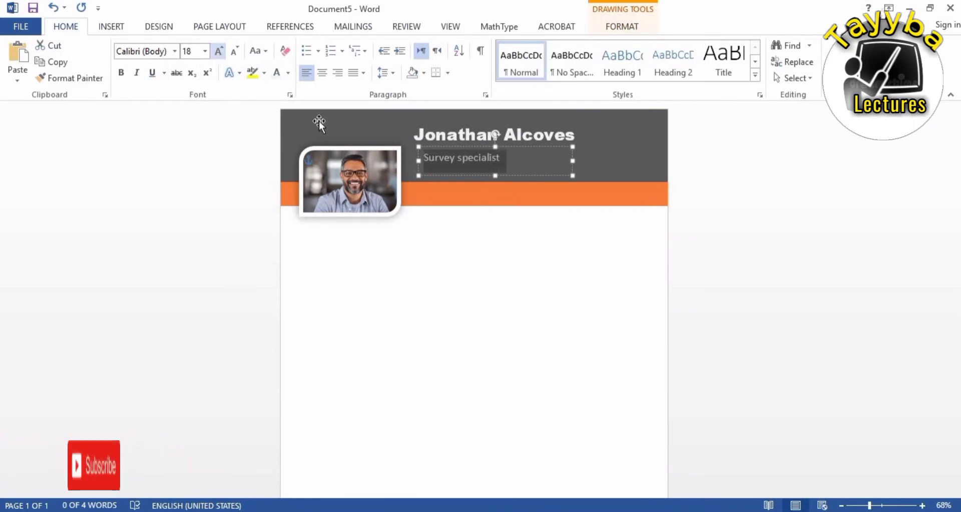
{"action": "left_click_drag", "start_coordinate": [484, 147], "coordinate": [479, 140]}
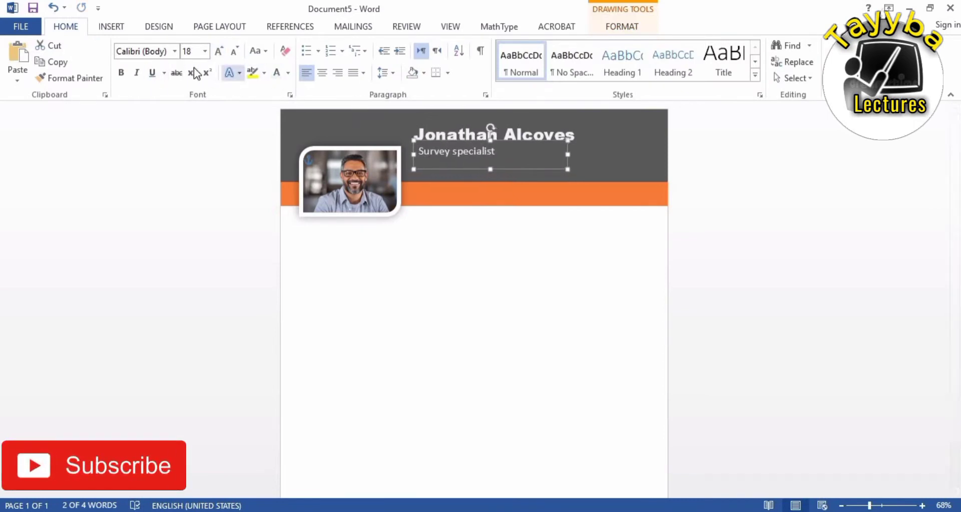
- Try Arial and then Times New Roman as the subtitle font
{"action": "left_click", "coordinate": [178, 53]}
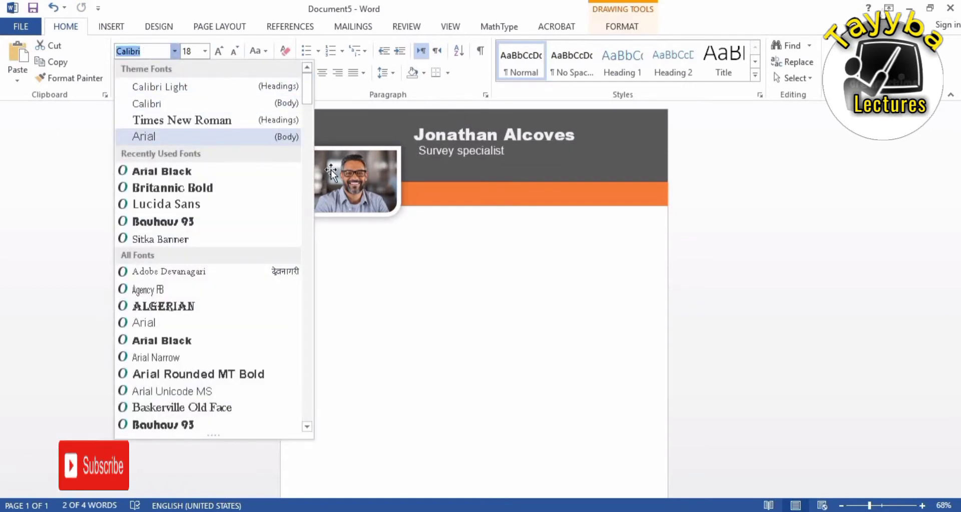
{"action": "left_click", "coordinate": [150, 134]}
{"action": "left_click", "coordinate": [175, 51]}
{"action": "left_click", "coordinate": [182, 120]}
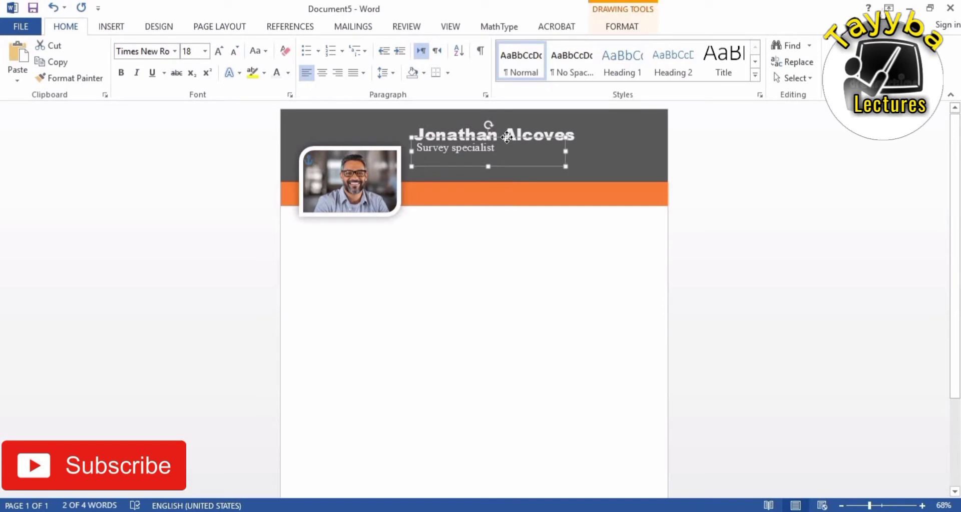
- Select the whole Survey specialist line and set it in Arial
{"action": "left_click", "coordinate": [553, 210]}
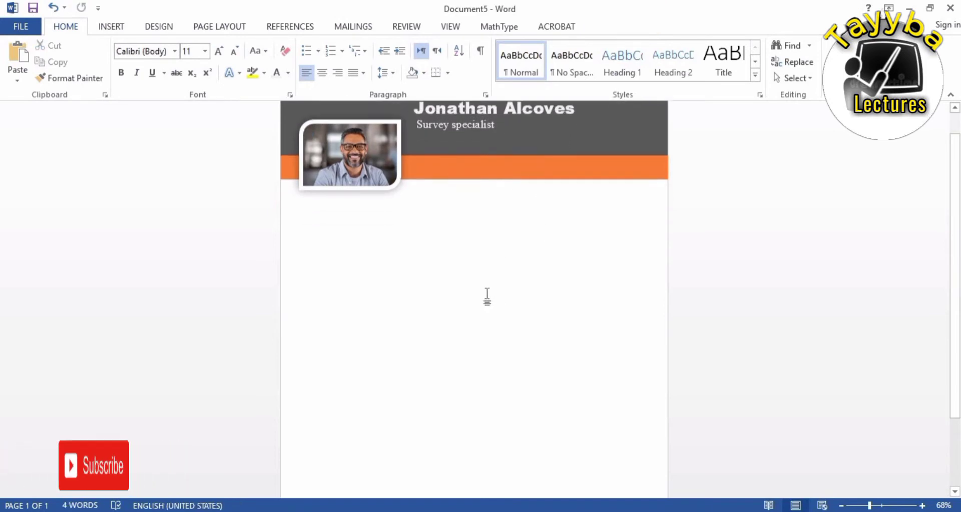
{"action": "left_click", "coordinate": [444, 150]}
{"action": "triple_click", "coordinate": [444, 150]}
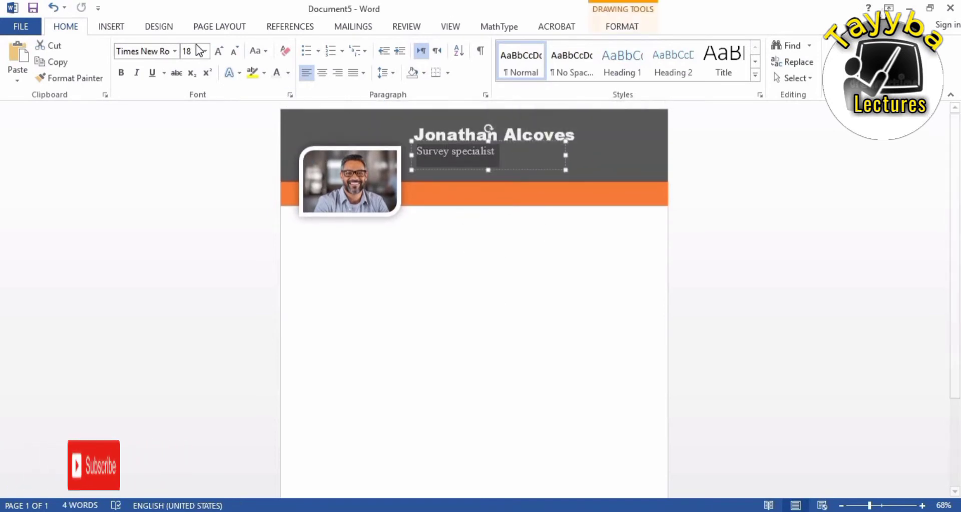
{"action": "left_click", "coordinate": [174, 51]}
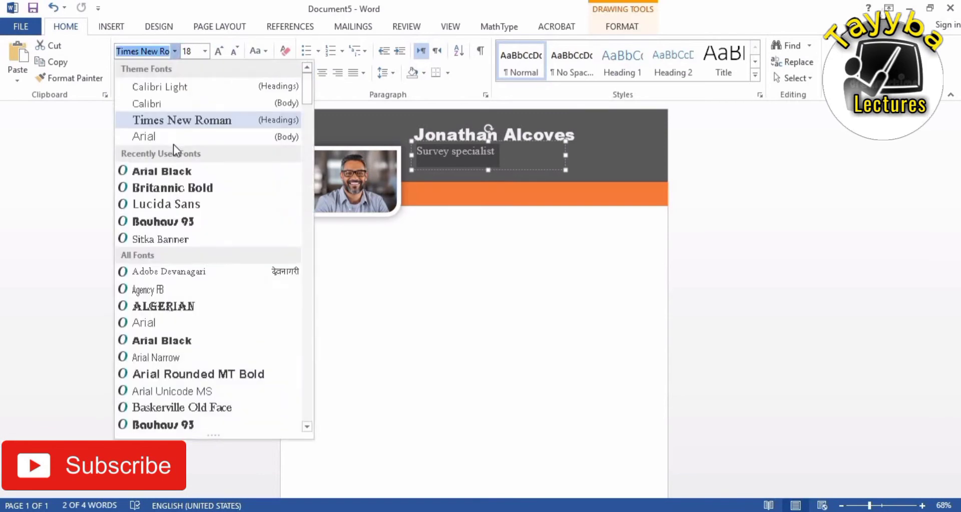
{"action": "left_click", "coordinate": [170, 141]}
{"action": "left_click", "coordinate": [386, 290]}
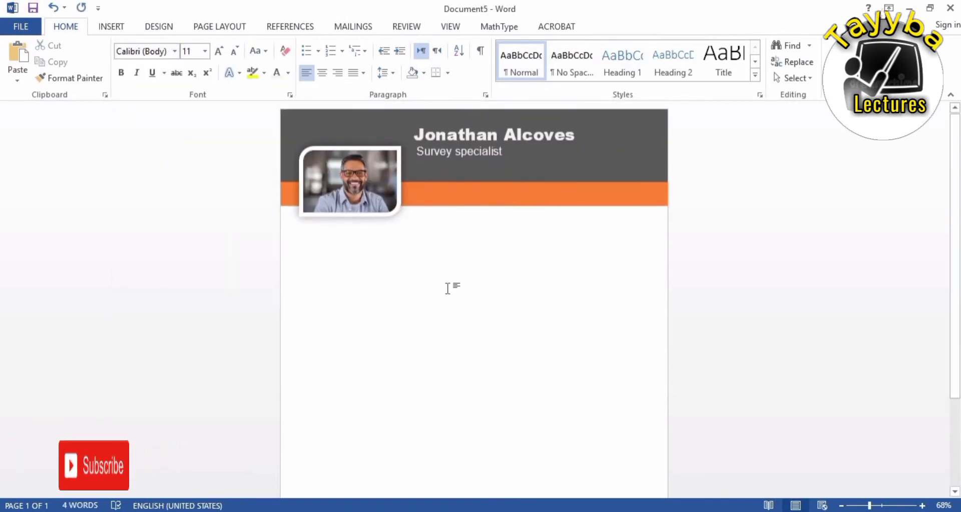
{"action": "scroll", "coordinate": [449, 286], "scroll_direction": "down", "scroll_amount": 3}
{"action": "scroll", "coordinate": [429, 199], "scroll_direction": "up", "scroll_amount": 3}
{"action": "scroll", "coordinate": [642, 324], "scroll_direction": "down", "scroll_amount": 3}
{"action": "scroll", "coordinate": [642, 325], "scroll_direction": "up", "scroll_amount": 3}
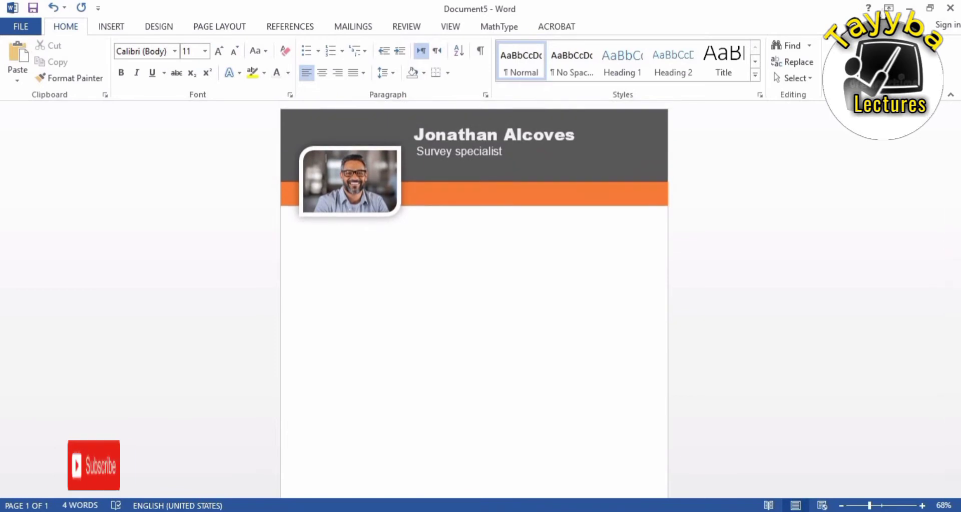
{"action": "scroll", "coordinate": [771, 455], "scroll_direction": "down", "scroll_amount": 2, "text": "ctrl"}
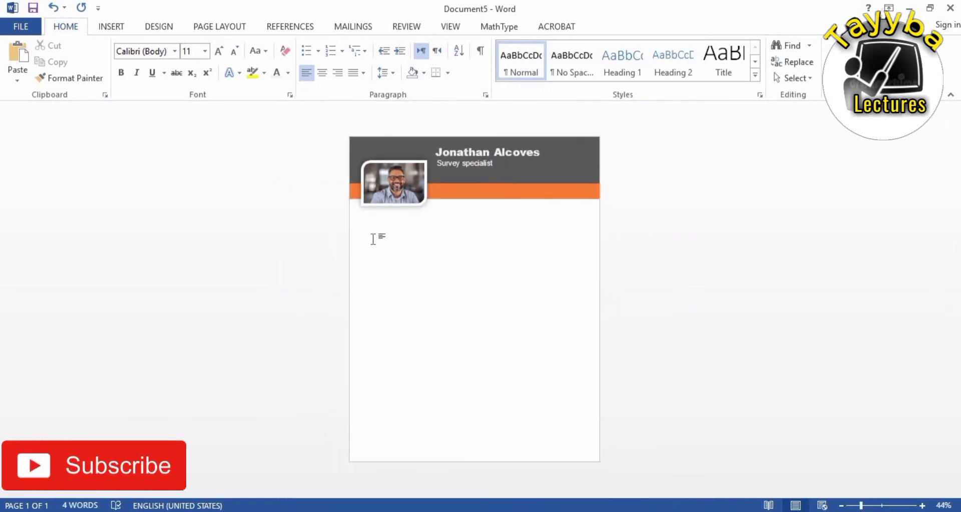
- Draw a straight vertical line from below the photo down to near the page bottom
{"action": "left_click", "coordinate": [111, 26]}
{"action": "left_click", "coordinate": [193, 60]}
{"action": "left_click", "coordinate": [191, 155]}
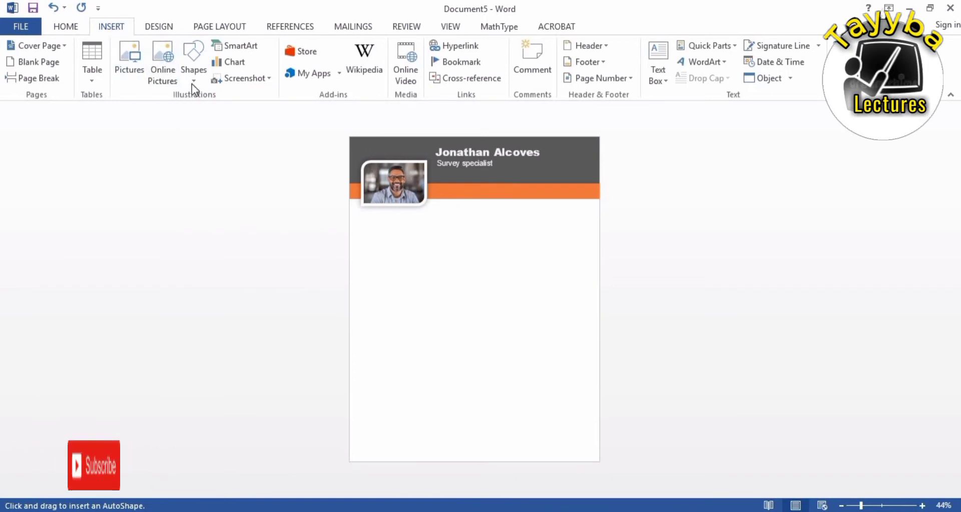
{"action": "left_click", "coordinate": [191, 84]}
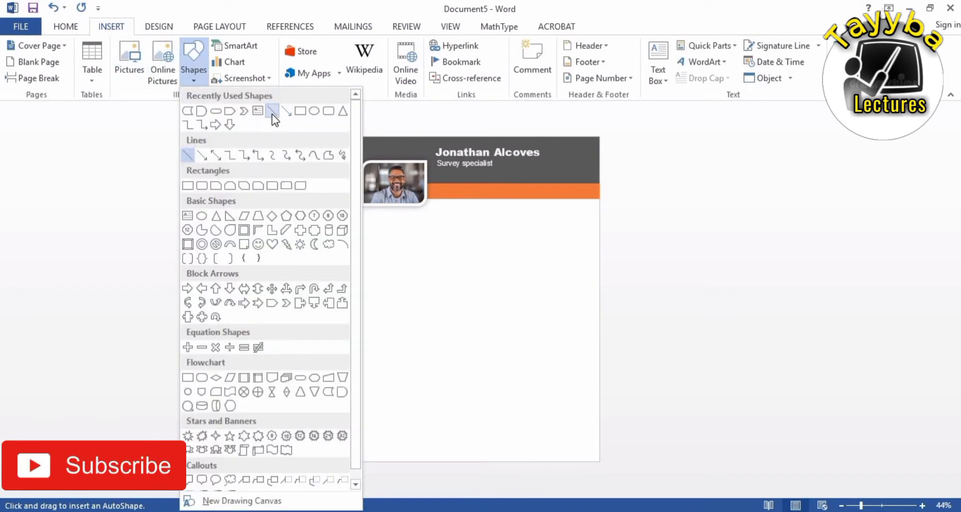
{"action": "left_click", "coordinate": [300, 113]}
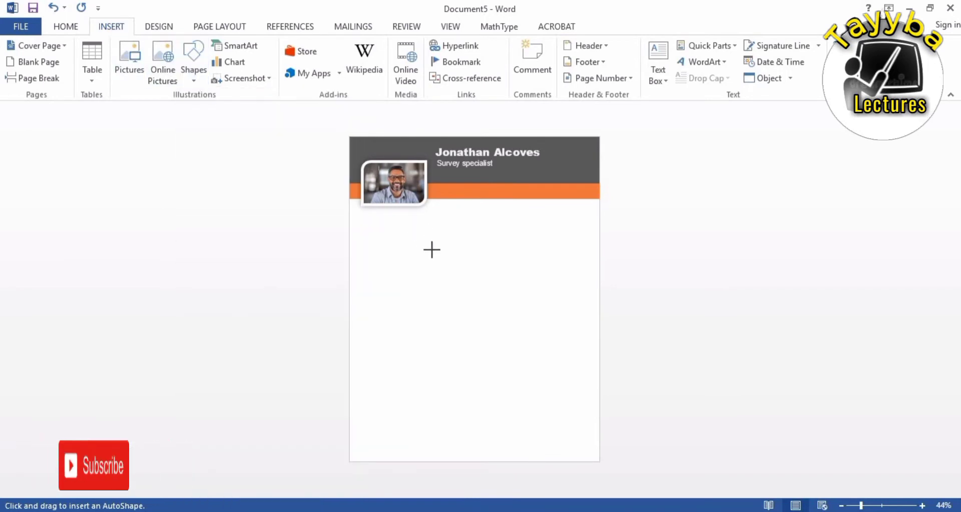
{"action": "left_click_drag", "start_coordinate": [437, 214], "coordinate": [436, 438]}
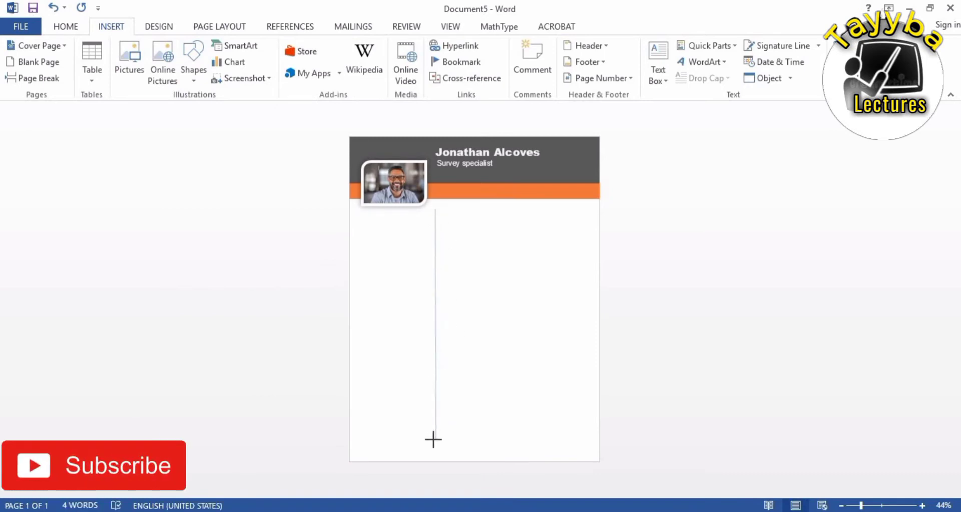
{"action": "left_click_drag", "start_coordinate": [436, 445], "coordinate": [437, 446]}
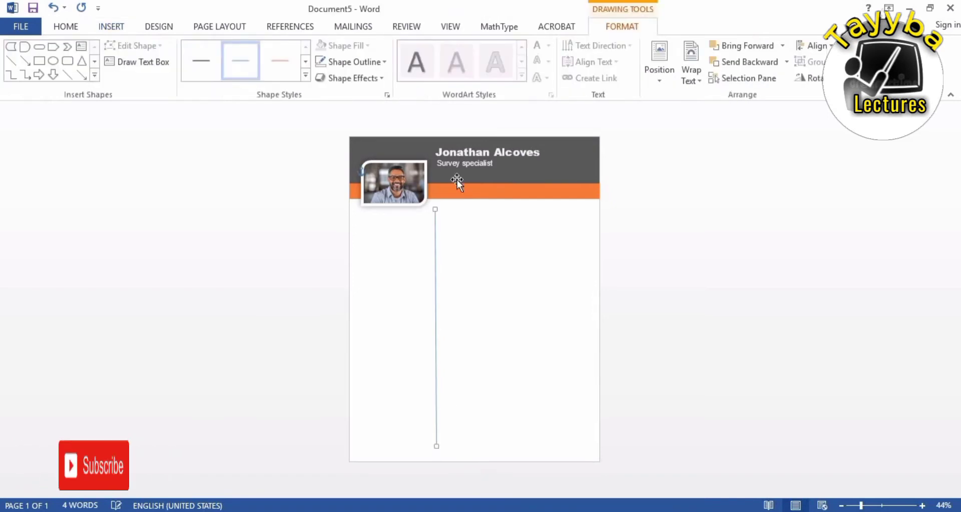
- Make the divider line 2¼ pt thick and black
{"action": "left_click", "coordinate": [356, 61]}
{"action": "mouse_move", "coordinate": [350, 250]}
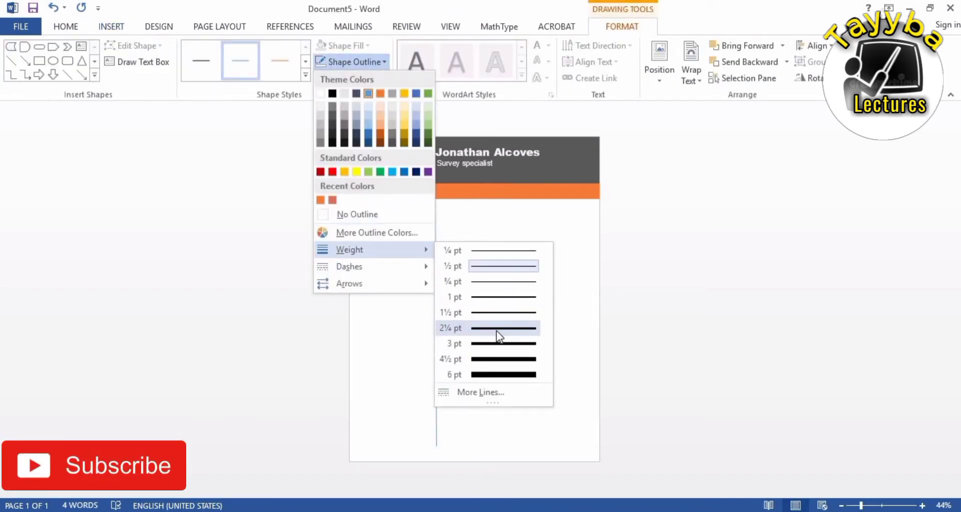
{"action": "left_click", "coordinate": [497, 328]}
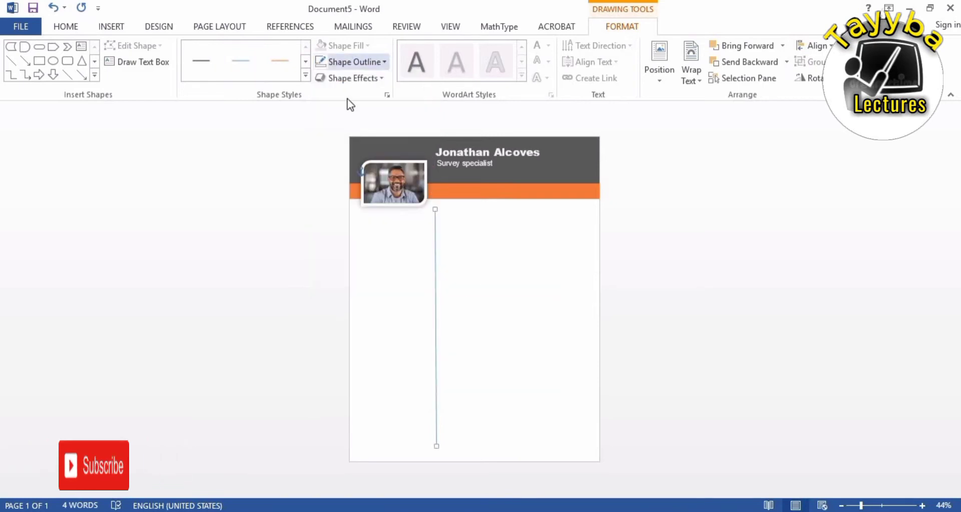
{"action": "left_click", "coordinate": [359, 61]}
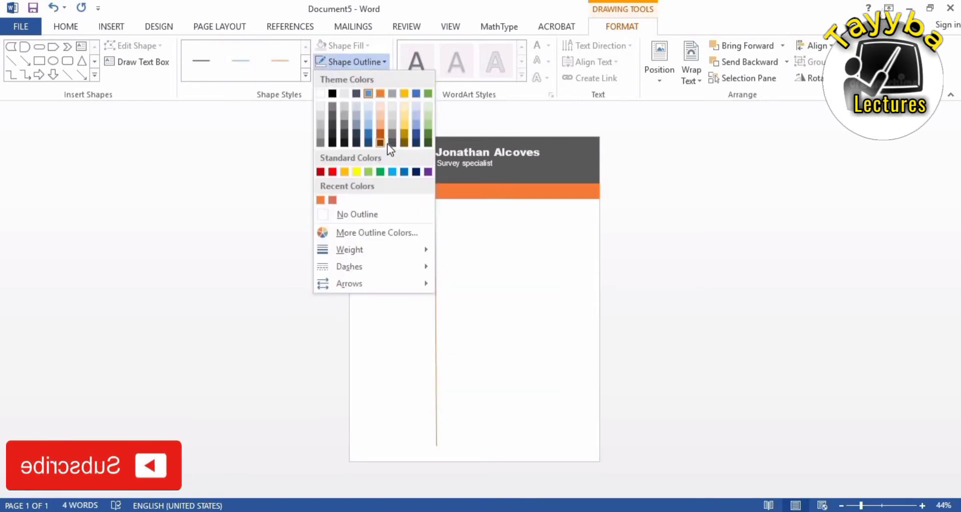
{"action": "left_click", "coordinate": [331, 93]}
{"action": "left_click", "coordinate": [417, 339]}
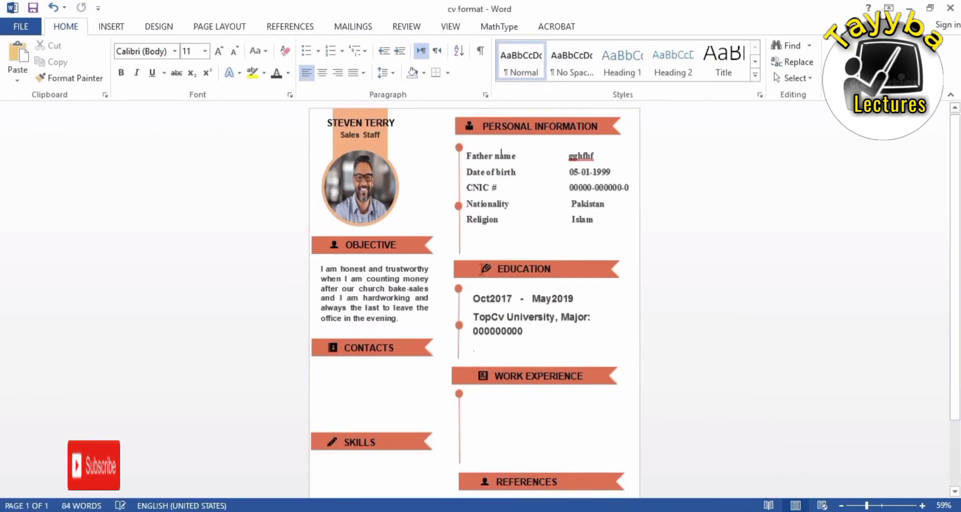
- Copy the CONTACTS heading shape from the cv format reference CV
{"action": "left_click", "coordinate": [383, 347]}
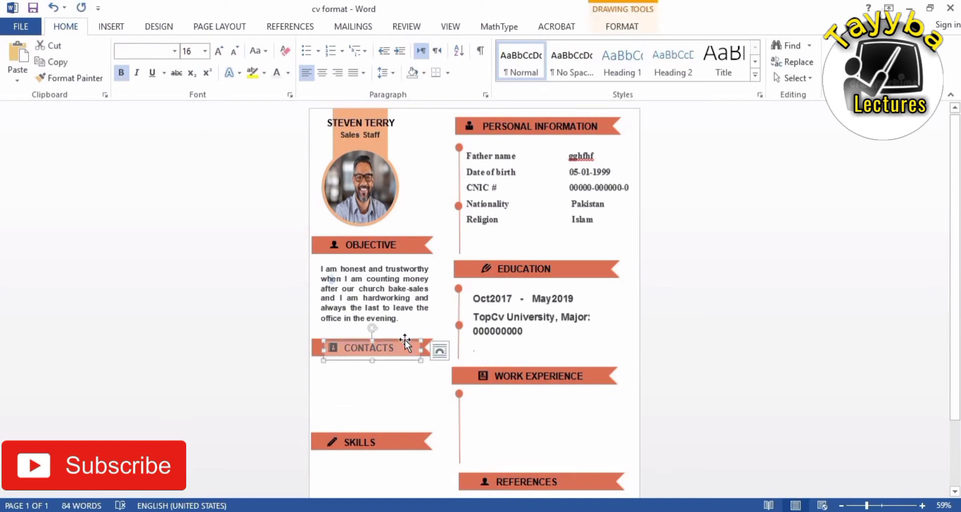
{"action": "right_click", "coordinate": [406, 340]}
{"action": "key", "text": "Escape"}
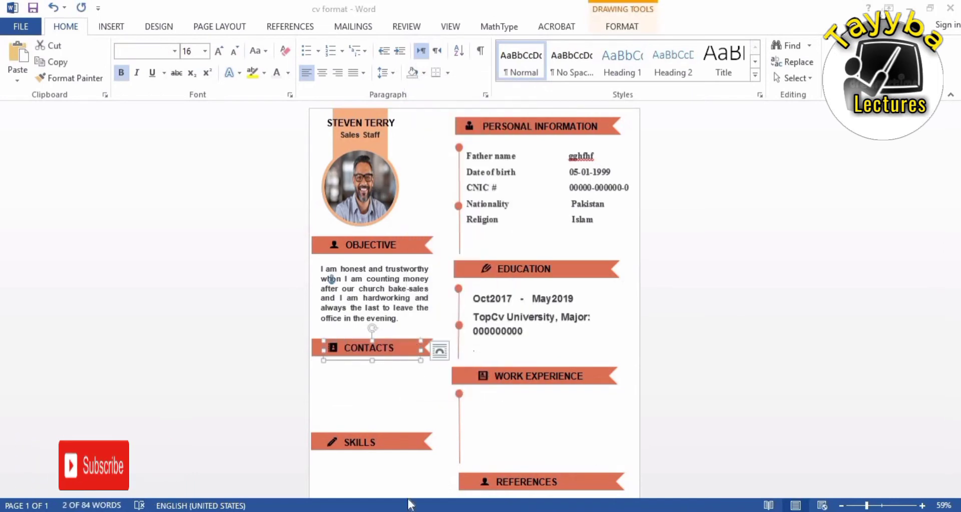
{"action": "left_click", "coordinate": [651, 466]}
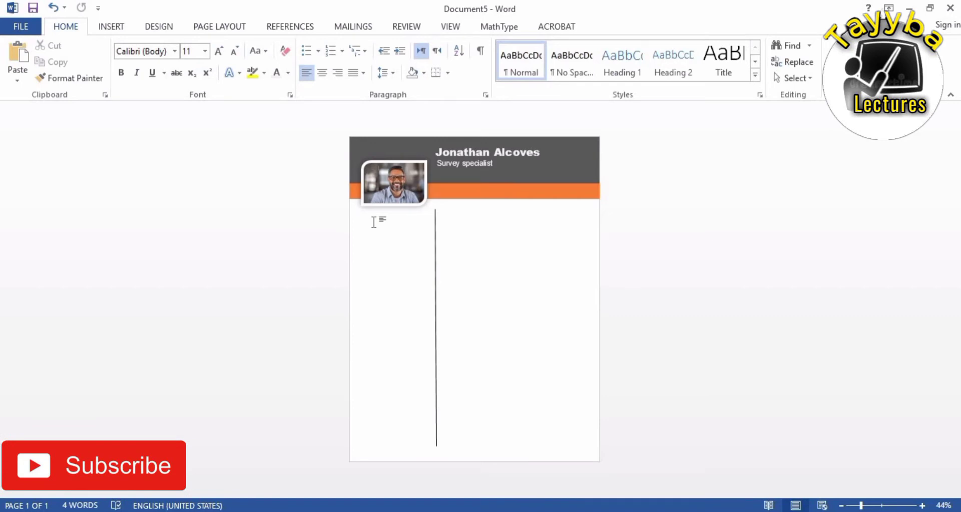
- Position the pasted CONTACTS heading in the left column under the photo
{"action": "left_click", "coordinate": [445, 243]}
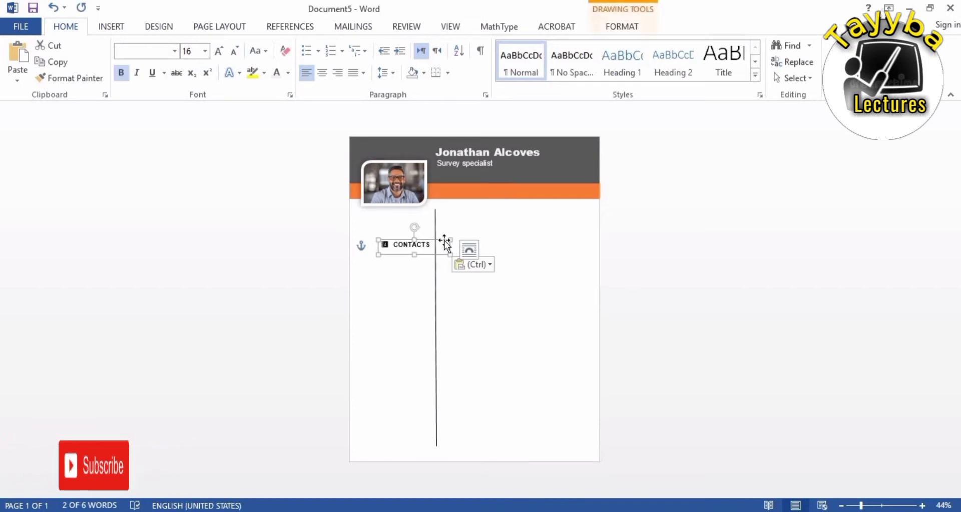
{"action": "left_click_drag", "start_coordinate": [427, 240], "coordinate": [415, 217]}
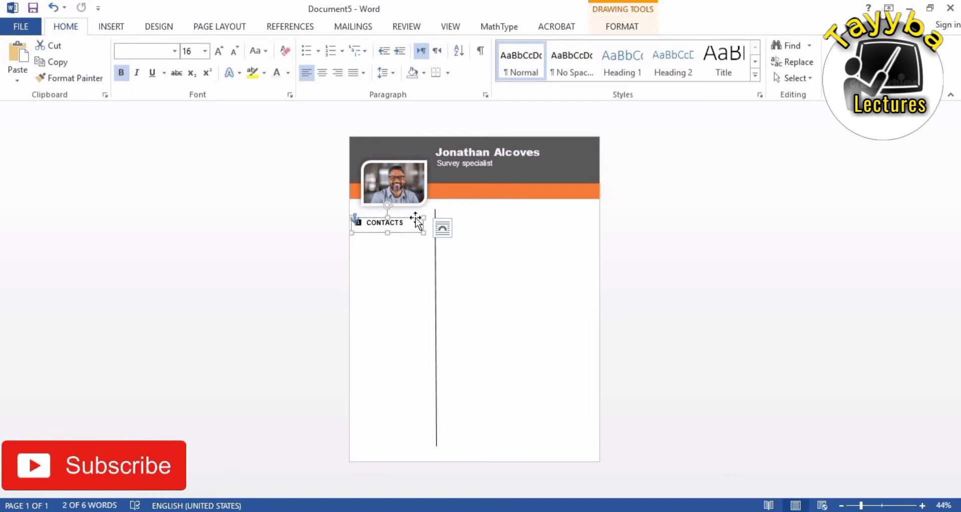
{"action": "left_click", "coordinate": [423, 257]}
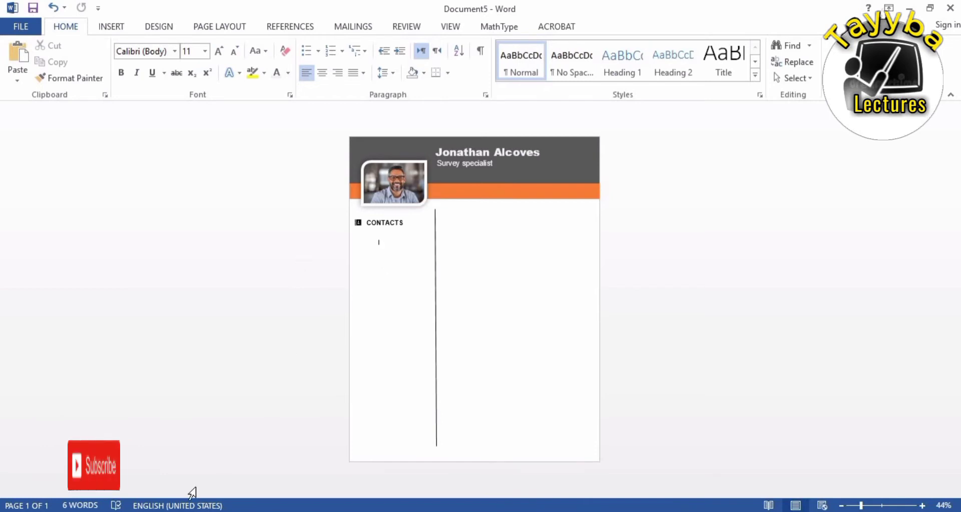
{"action": "left_click", "coordinate": [381, 460]}
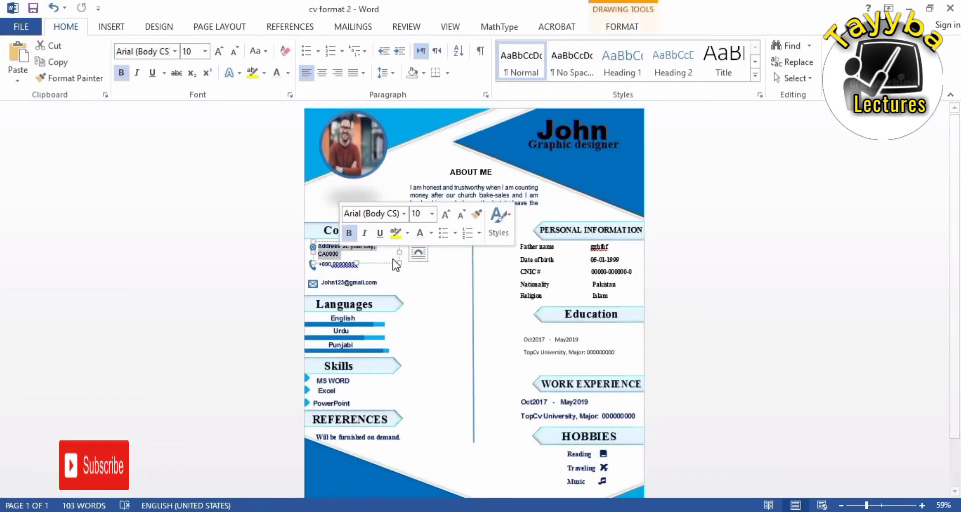
- Copy the address text box from cv format 2 under CONTACTS and make its text black
{"action": "left_click", "coordinate": [388, 242]}
{"action": "right_click", "coordinate": [388, 241]}
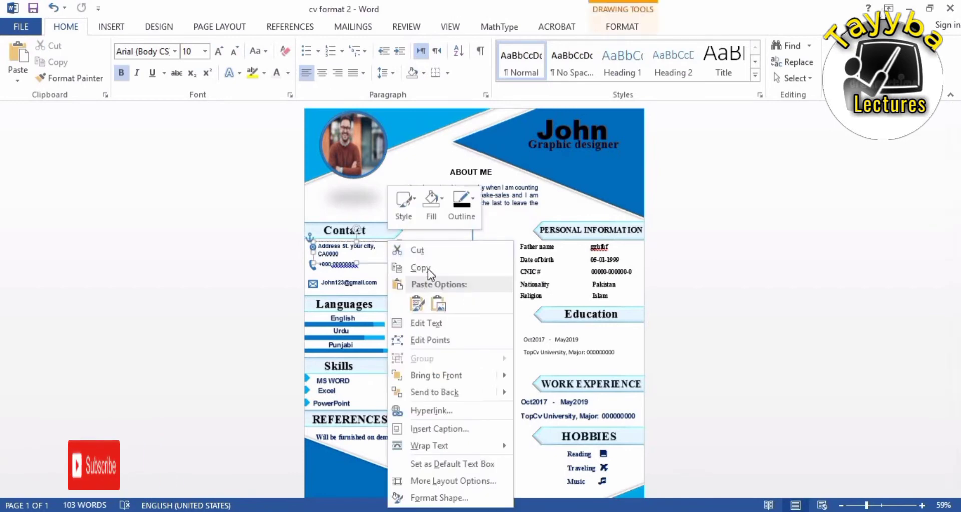
{"action": "key", "text": "Escape"}
{"action": "left_click", "coordinate": [630, 480]}
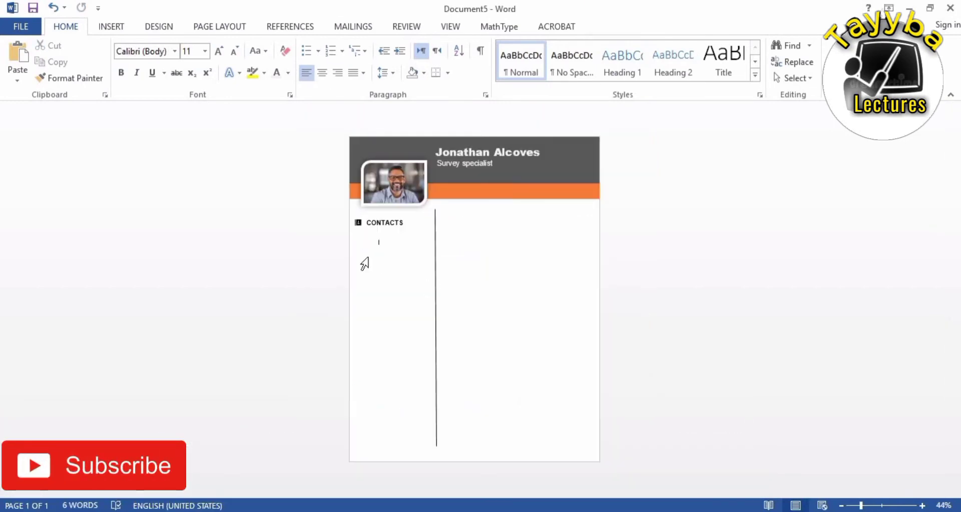
{"action": "key", "text": "ctrl+v"}
{"action": "left_click_drag", "start_coordinate": [425, 239], "coordinate": [407, 232]}
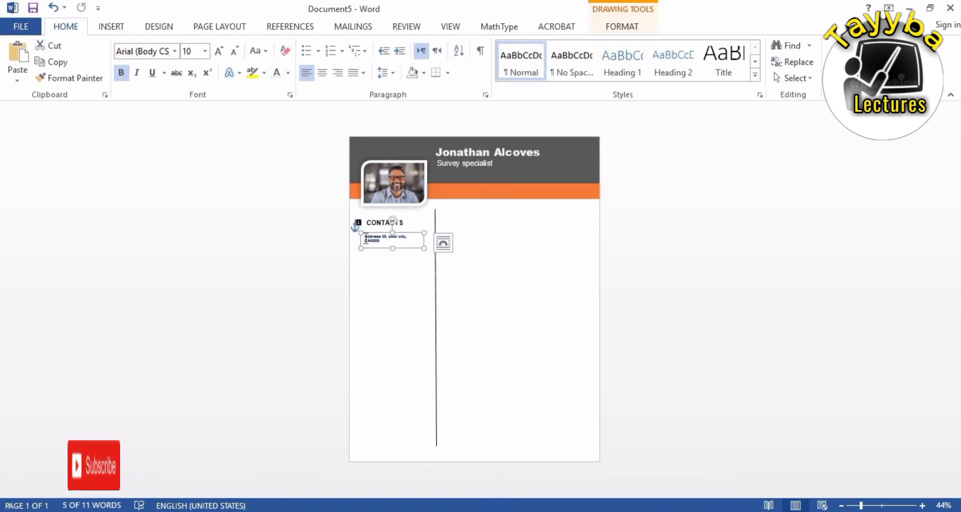
{"action": "left_click", "coordinate": [289, 75]}
{"action": "left_click", "coordinate": [289, 147]}
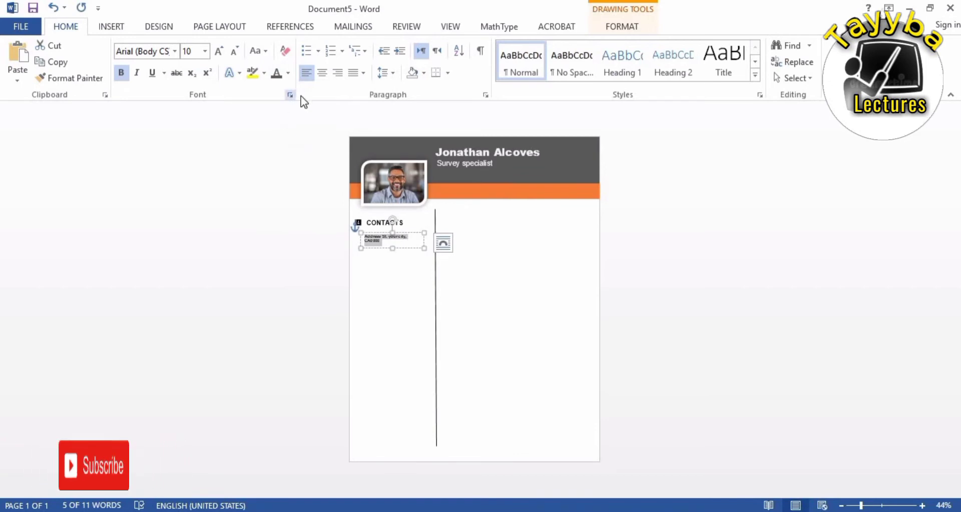
- Zoom in, widen the address text box and move CONTACTS slightly right
{"action": "left_click", "coordinate": [880, 507]}
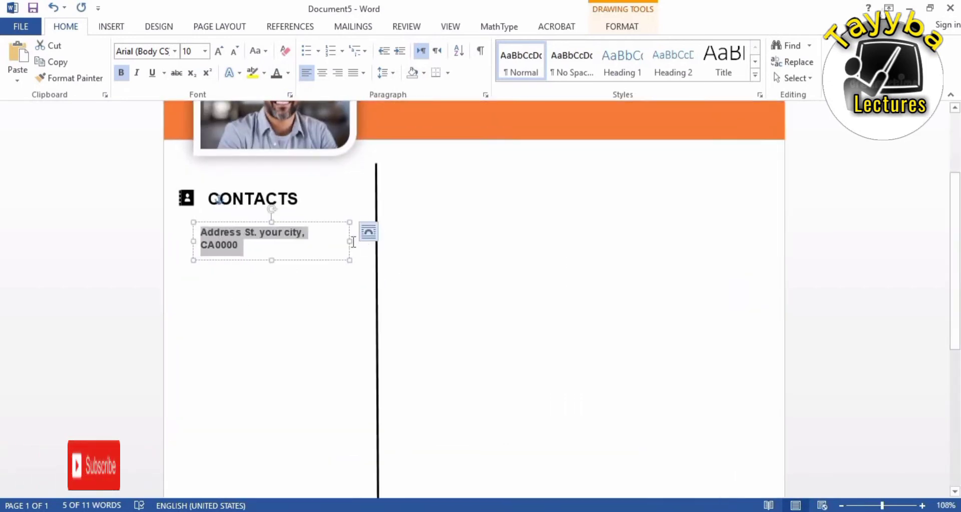
{"action": "left_click_drag", "start_coordinate": [350, 240], "coordinate": [357, 241]}
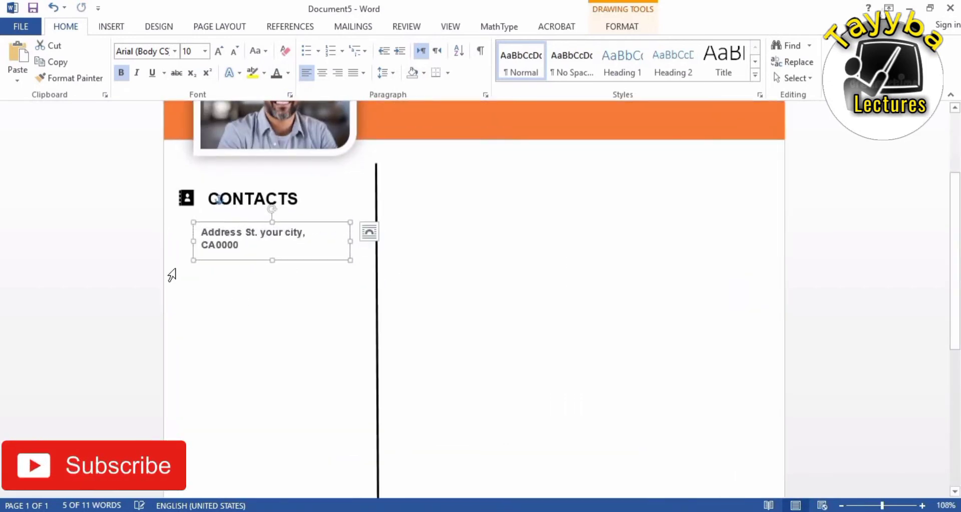
{"action": "left_click", "coordinate": [275, 197]}
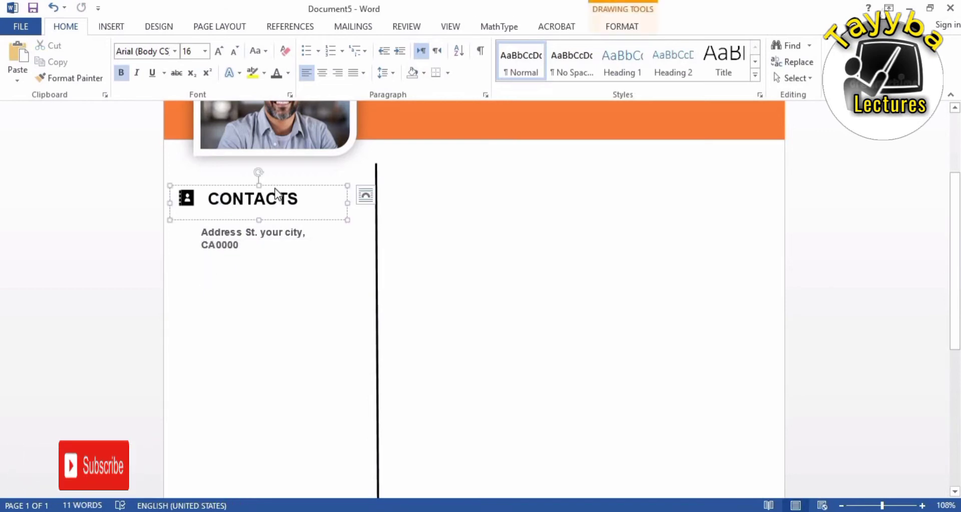
{"action": "left_click_drag", "start_coordinate": [284, 183], "coordinate": [297, 183]}
{"action": "left_click", "coordinate": [240, 239]}
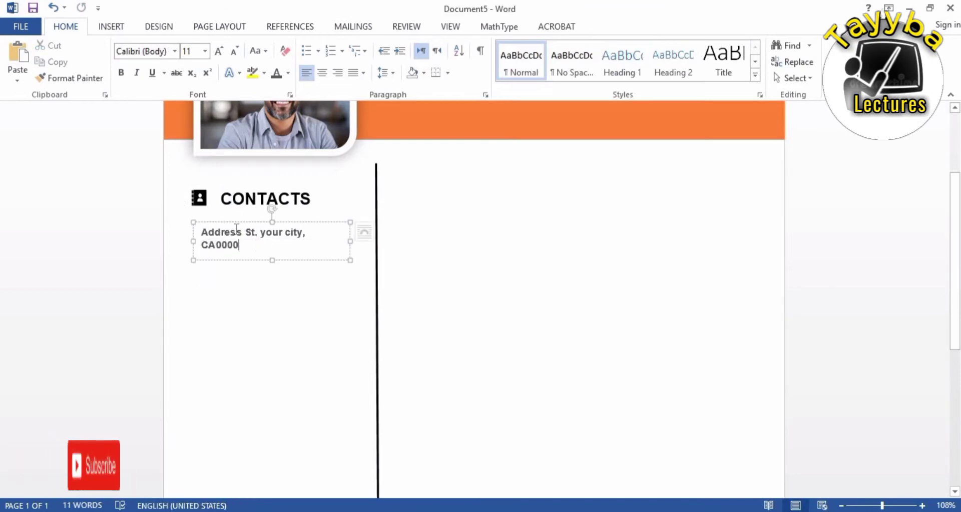
- Check the address box options in the cv format 2 reference, then return to Document5
{"action": "left_click", "coordinate": [381, 466]}
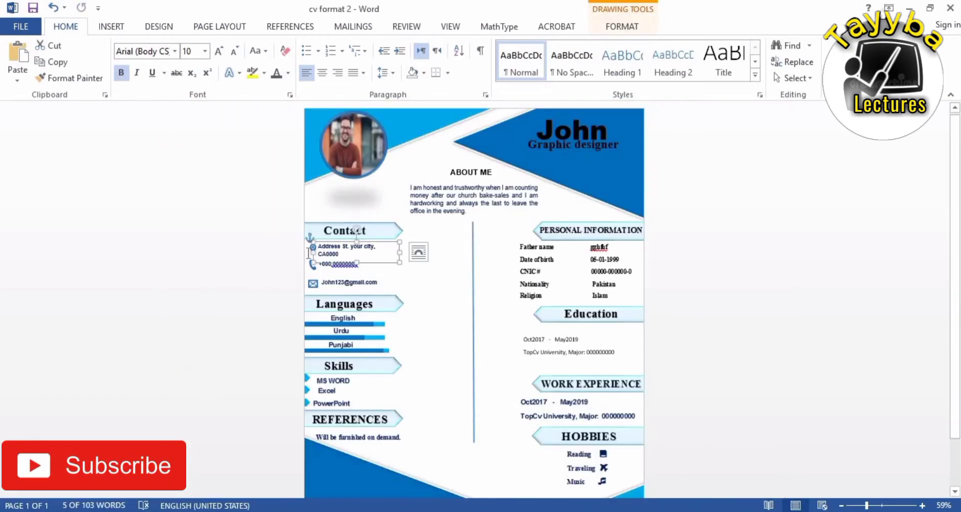
{"action": "right_click", "coordinate": [325, 245]}
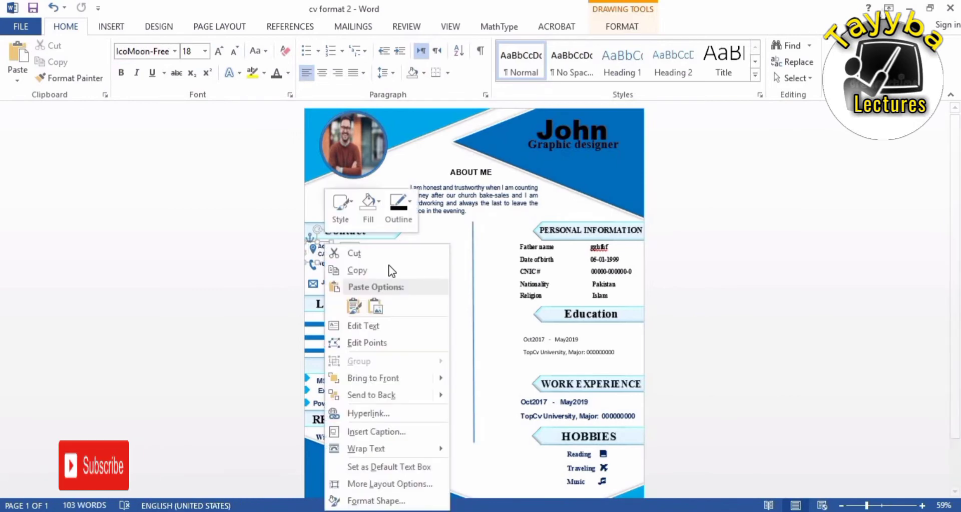
{"action": "key", "text": "Escape"}
{"action": "left_click", "coordinate": [683, 468]}
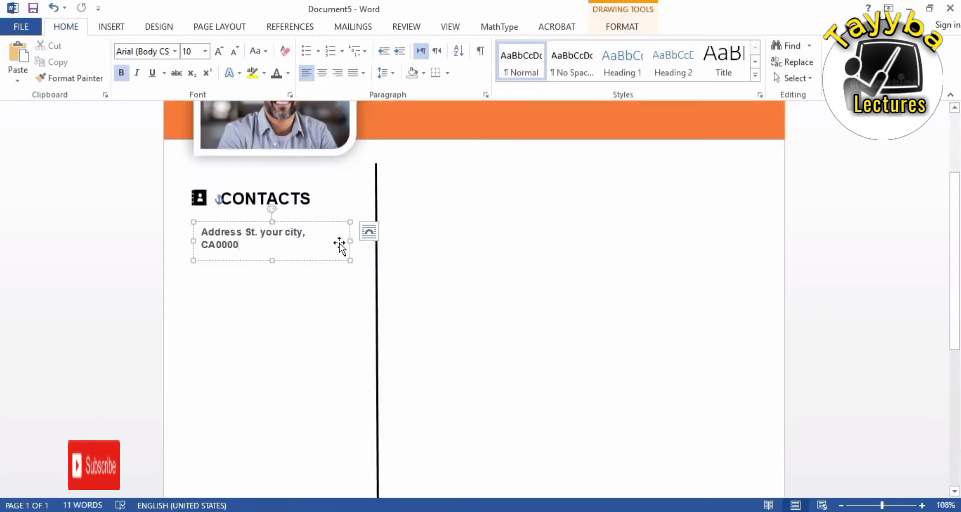
{"action": "left_click", "coordinate": [205, 236]}
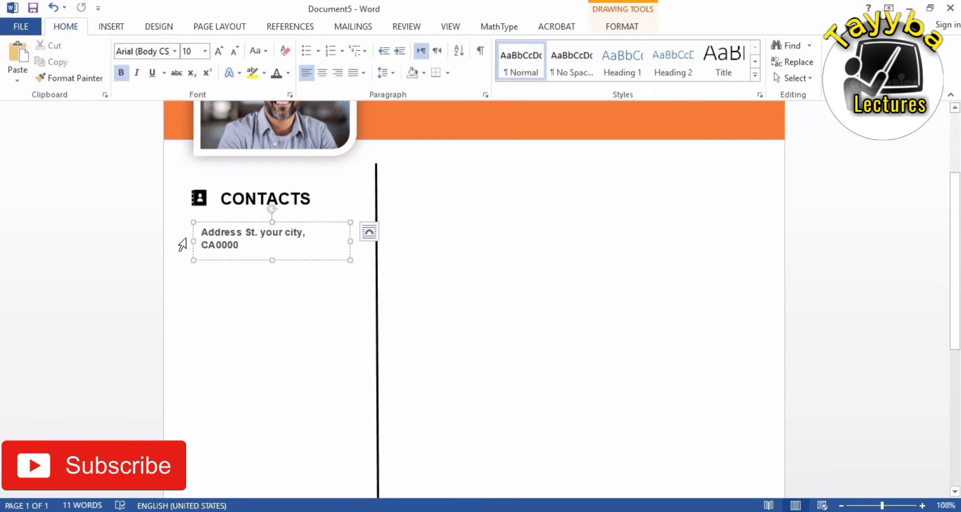
- Draw a small text box left of the address and remove its outline
{"action": "left_click", "coordinate": [304, 356]}
{"action": "left_click", "coordinate": [112, 25]}
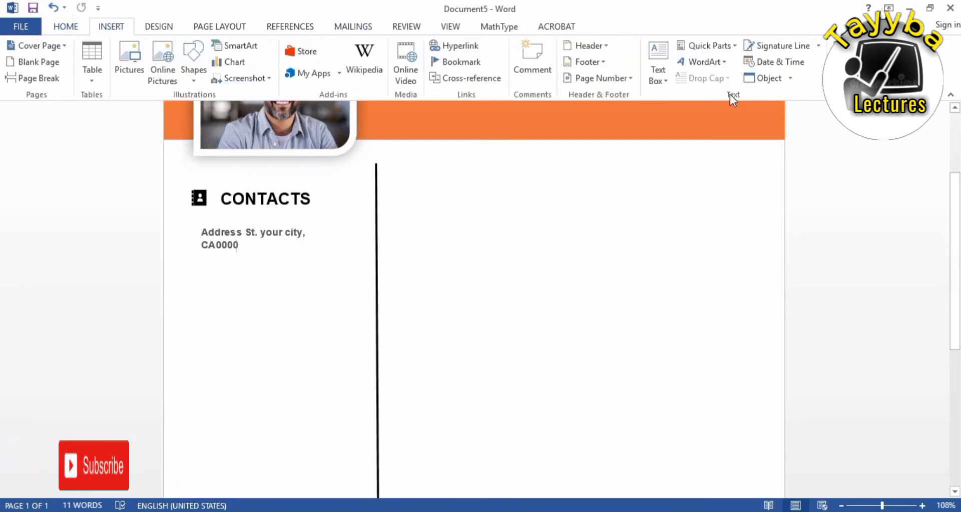
{"action": "left_click", "coordinate": [658, 76]}
{"action": "left_click", "coordinate": [681, 377]}
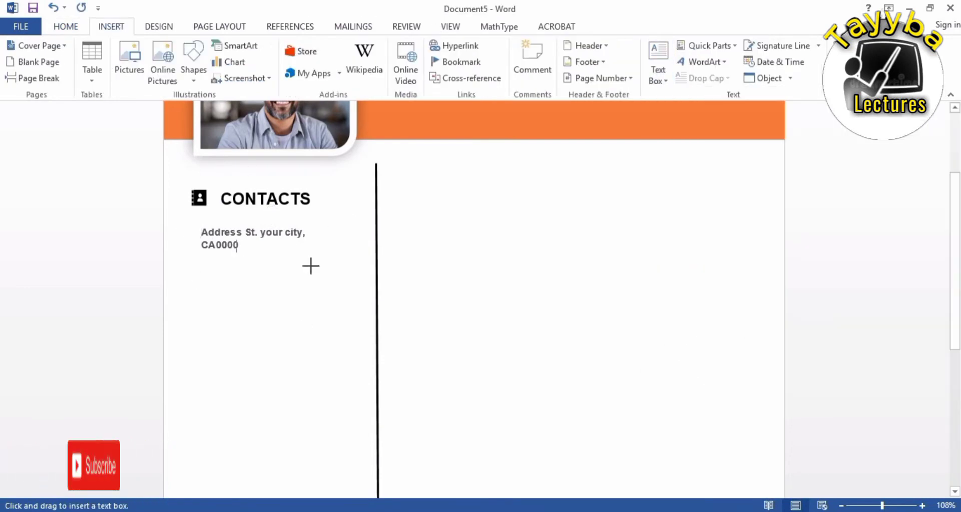
{"action": "left_click_drag", "start_coordinate": [198, 248], "coordinate": [199, 247]}
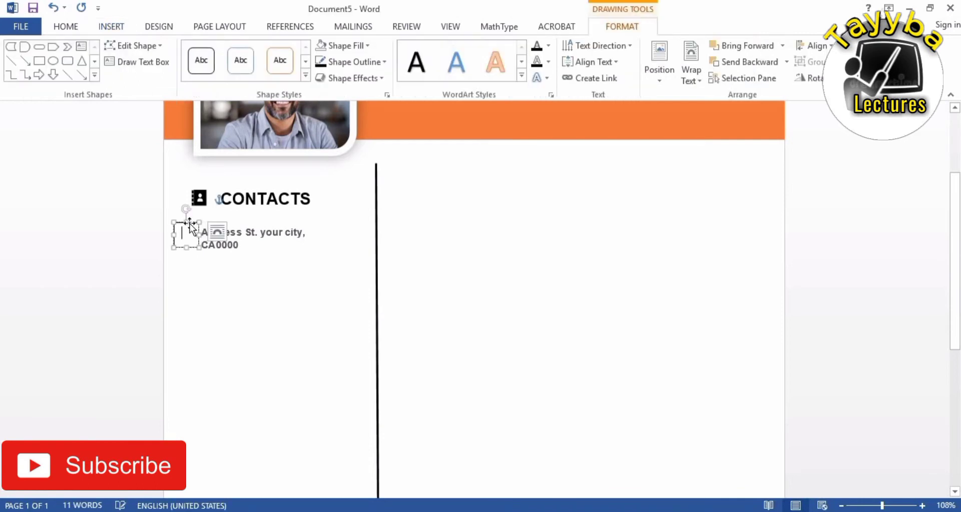
{"action": "left_click", "coordinate": [343, 45]}
{"action": "left_click", "coordinate": [349, 198]}
{"action": "left_click", "coordinate": [350, 62]}
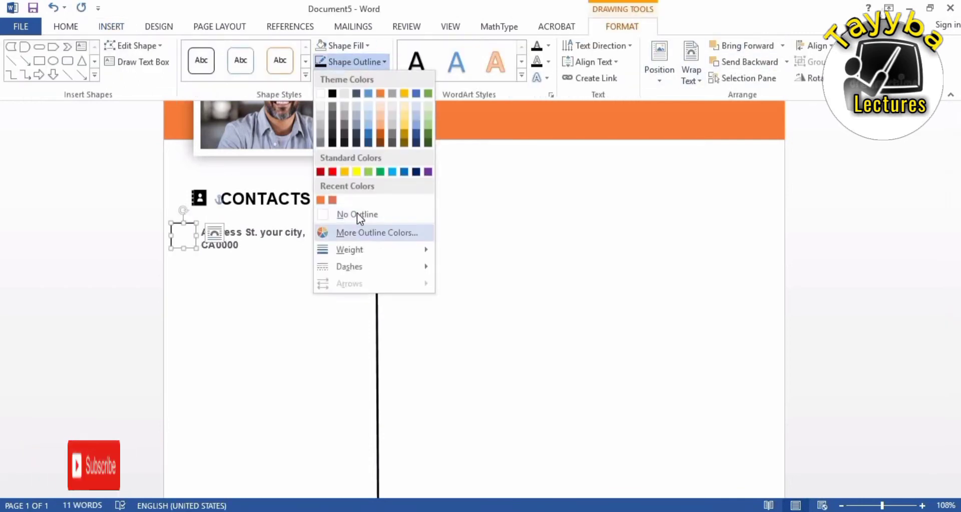
{"action": "left_click", "coordinate": [355, 212]}
- Resize the small box and insert the IcoMoon-Free map-pin symbol into it
{"action": "left_click", "coordinate": [111, 26]}
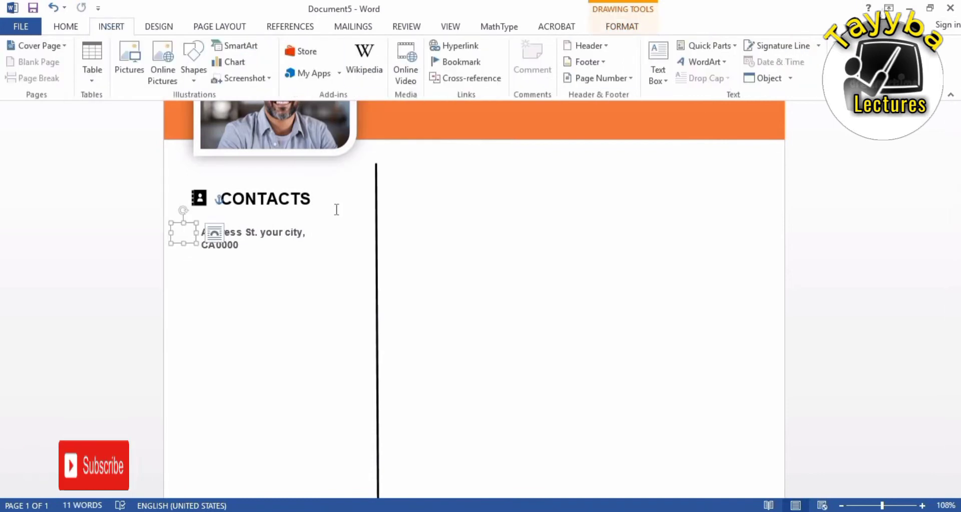
{"action": "left_click_drag", "start_coordinate": [232, 258], "coordinate": [354, 257]}
{"action": "left_click", "coordinate": [227, 231]}
{"action": "left_click", "coordinate": [190, 233]}
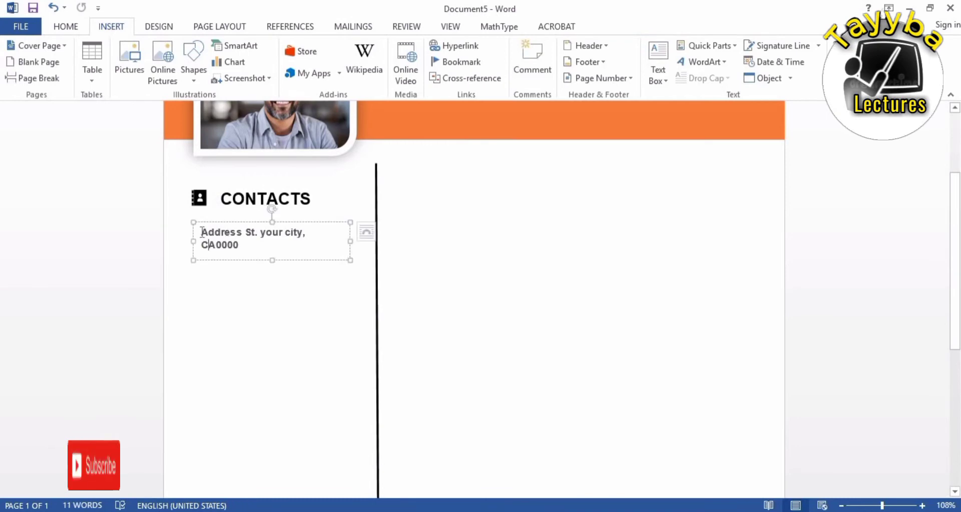
{"action": "left_click", "coordinate": [184, 234]}
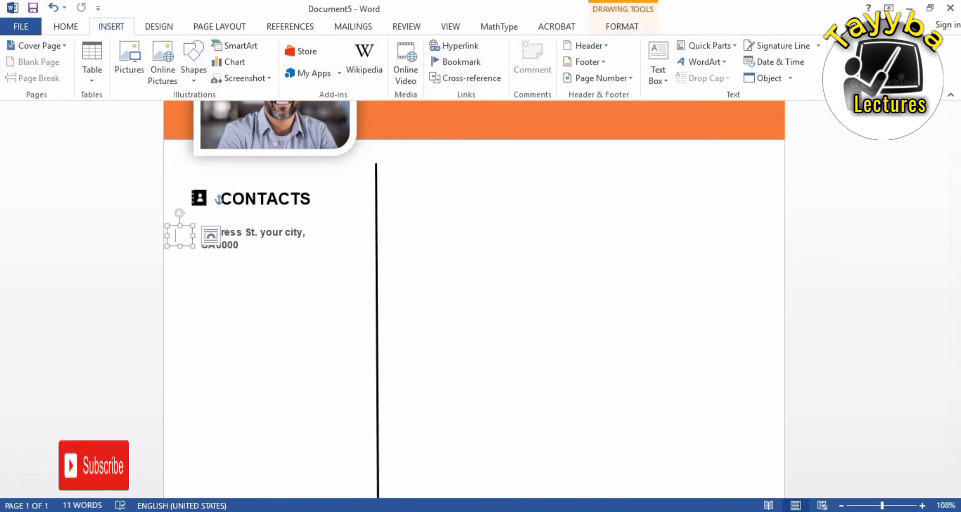
{"action": "left_click", "coordinate": [931, 71]}
{"action": "left_click", "coordinate": [874, 165]}
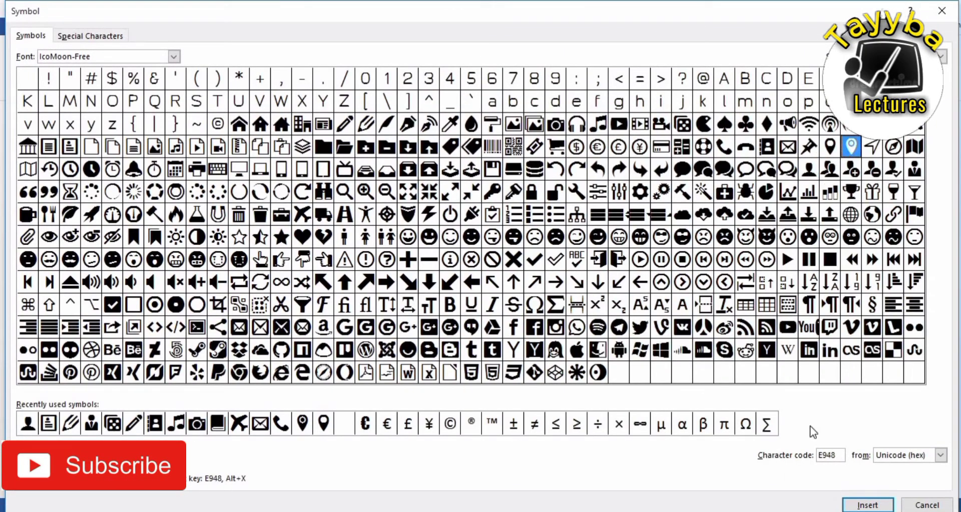
{"action": "left_click", "coordinate": [856, 506]}
{"action": "left_click", "coordinate": [926, 505]}
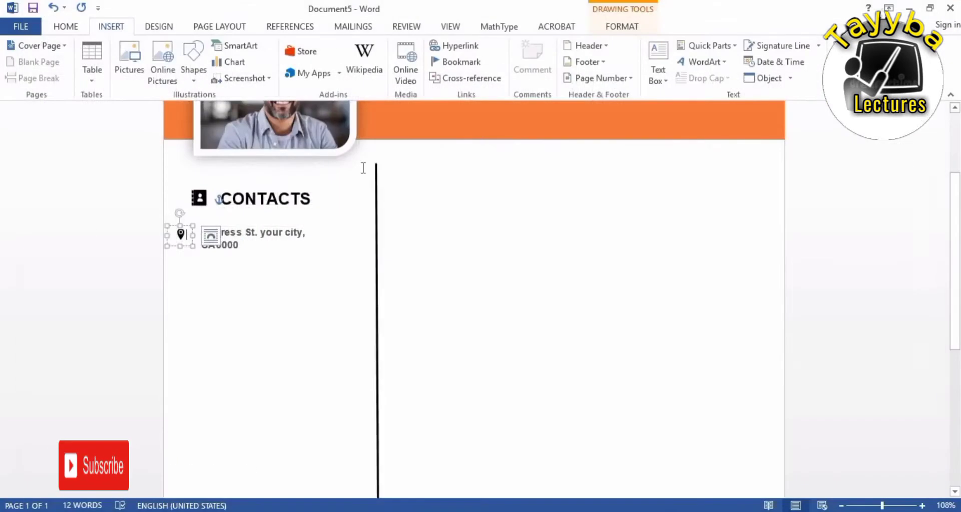
{"action": "left_click", "coordinate": [63, 27]}
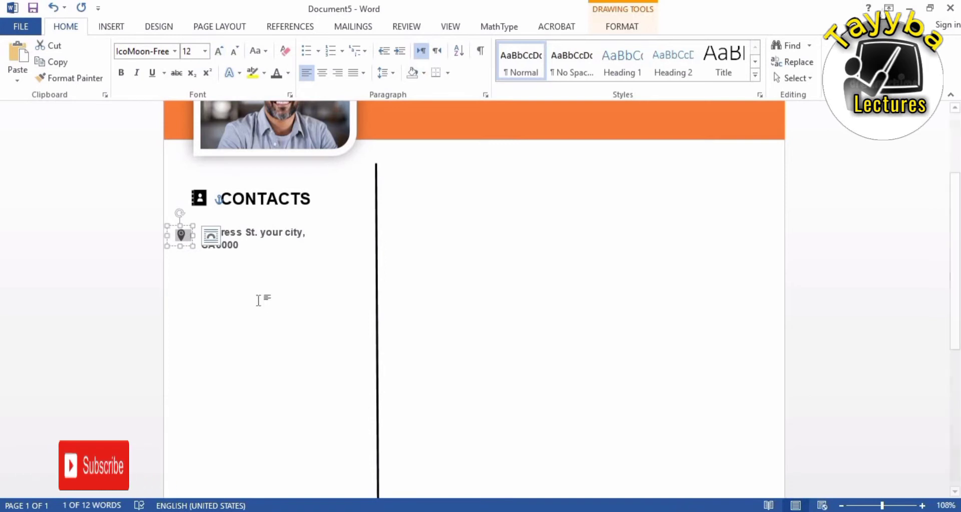
{"action": "left_click", "coordinate": [213, 287]}
- Nudge the address box left and move the pin icon down beside it
{"action": "left_click", "coordinate": [255, 224]}
{"action": "left_click_drag", "start_coordinate": [254, 224], "coordinate": [245, 227]}
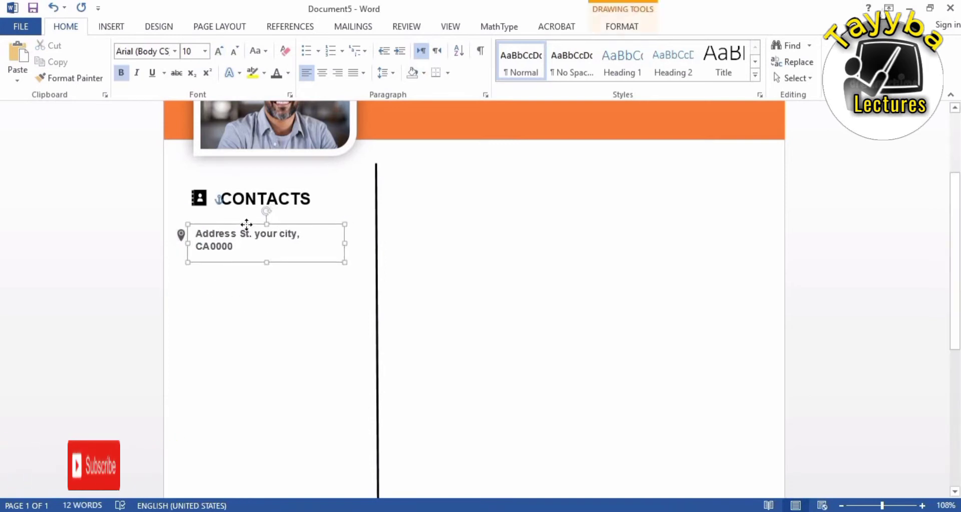
{"action": "left_click", "coordinate": [253, 279]}
{"action": "left_click", "coordinate": [182, 235]}
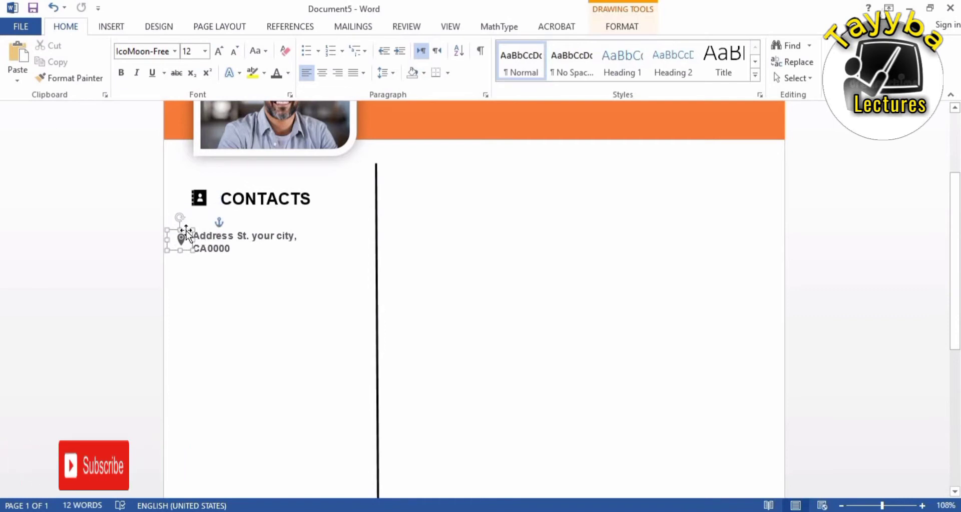
{"action": "left_click_drag", "start_coordinate": [184, 225], "coordinate": [186, 229]}
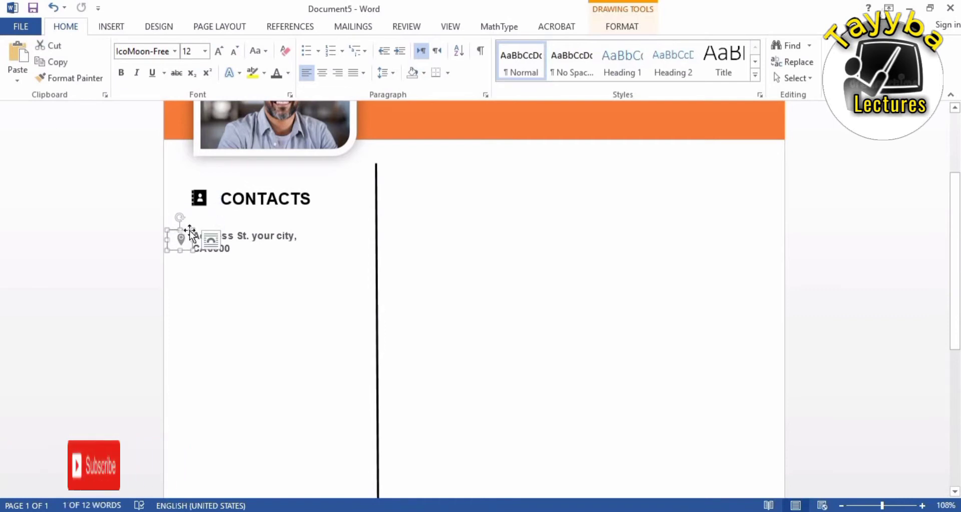
- Copy the pin icon box and paste the copy below the address
{"action": "right_click", "coordinate": [186, 229]}
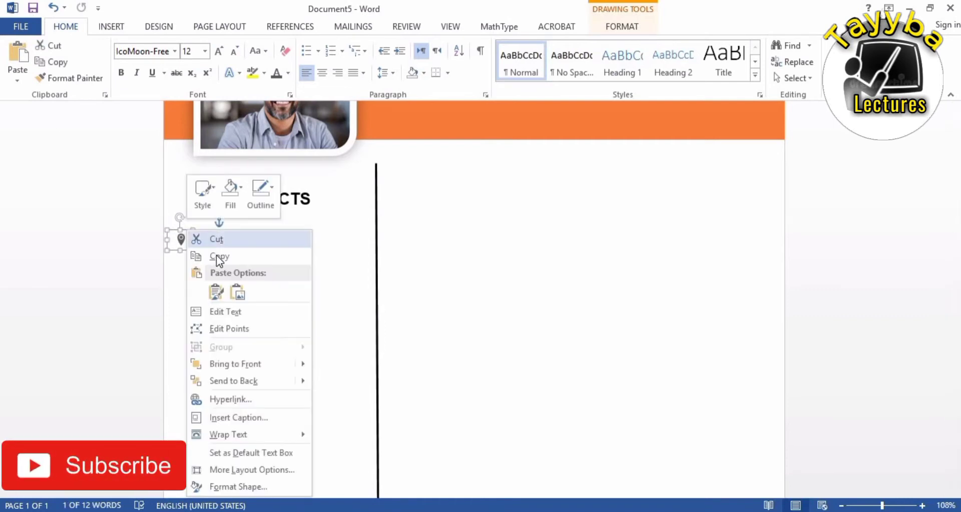
{"action": "left_click", "coordinate": [215, 254]}
{"action": "left_click", "coordinate": [183, 286]}
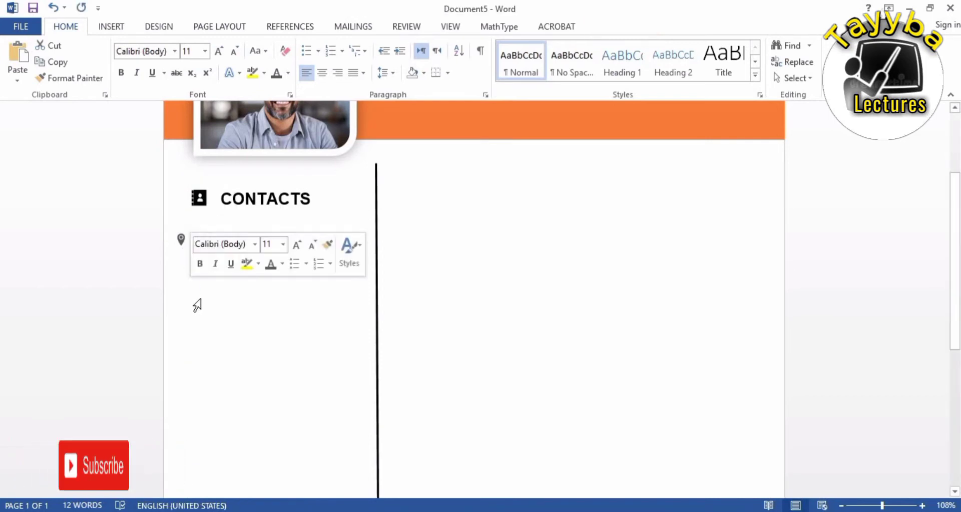
{"action": "left_click", "coordinate": [249, 301]}
{"action": "key", "text": "ctrl+v"}
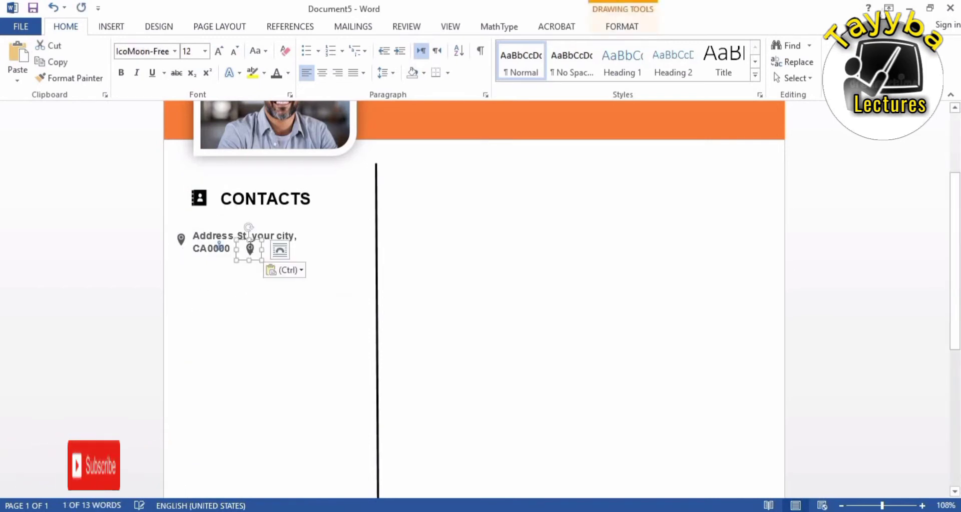
{"action": "left_click_drag", "start_coordinate": [233, 272], "coordinate": [185, 268]}
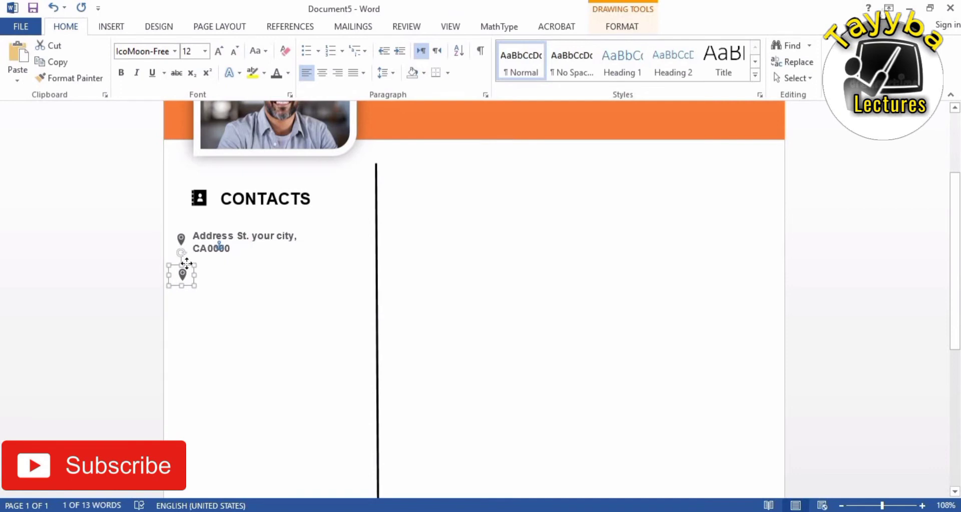
{"action": "left_click", "coordinate": [188, 271]}
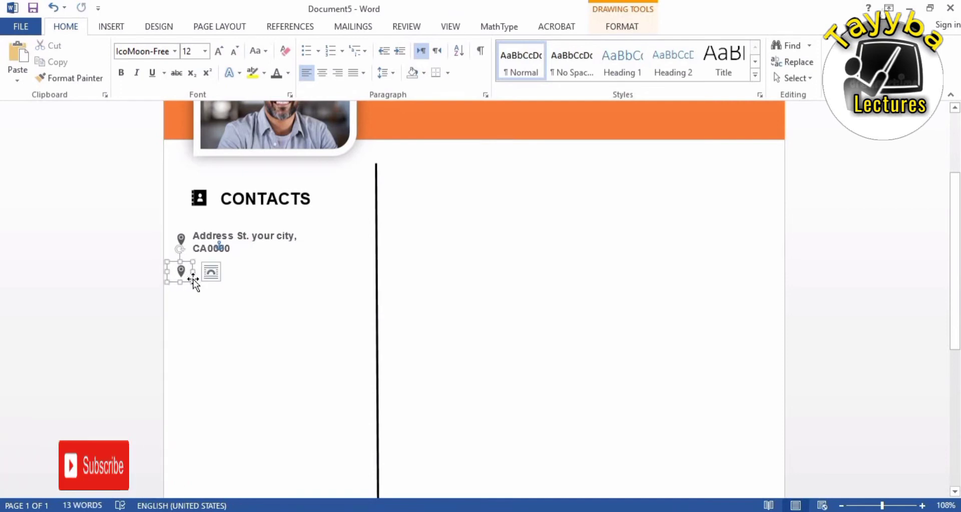
- Insert the IcoMoon phone symbol into the copied icon box
{"action": "left_click", "coordinate": [111, 27]}
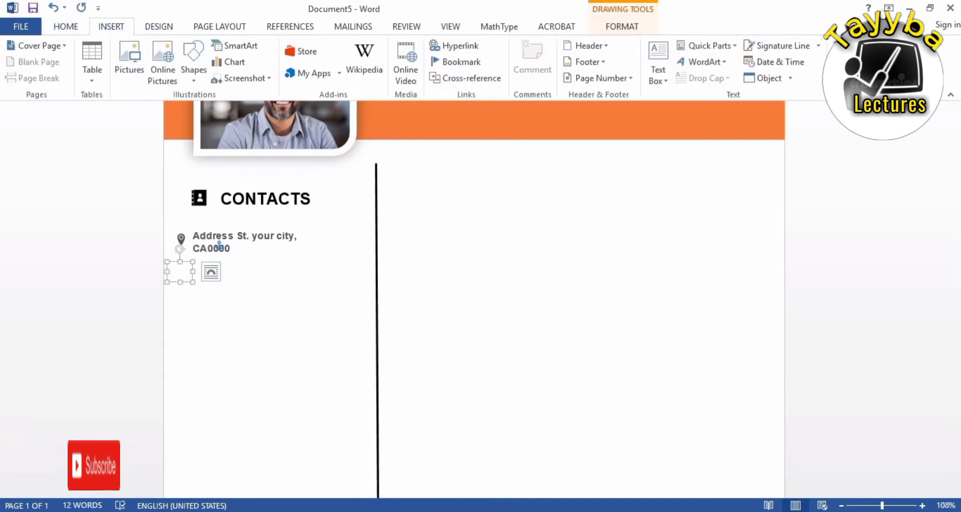
{"action": "left_click", "coordinate": [936, 60]}
{"action": "left_click", "coordinate": [870, 166]}
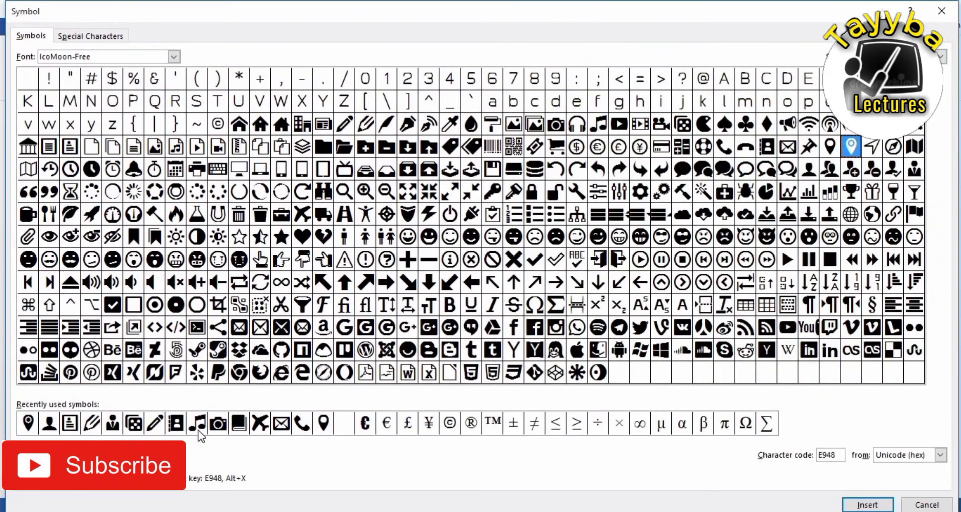
{"action": "left_click", "coordinate": [887, 506]}
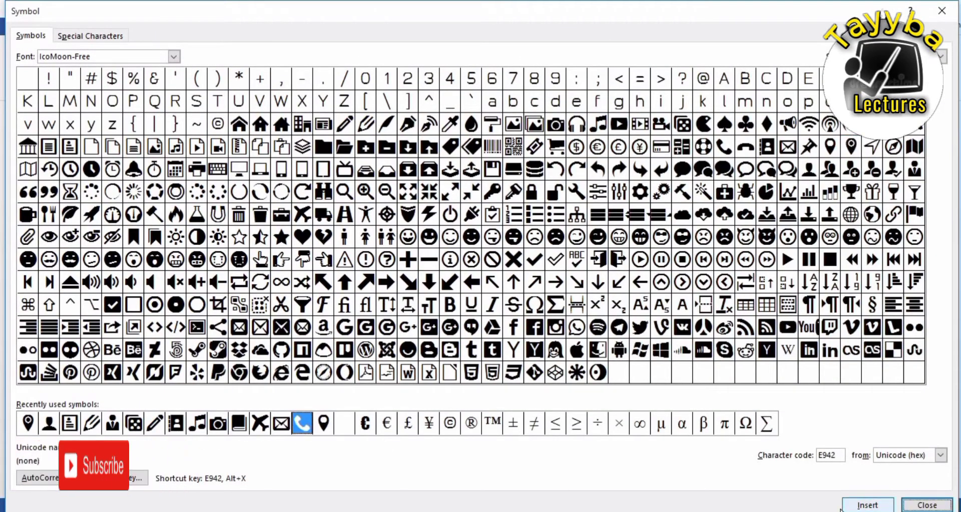
{"action": "key", "text": "Escape"}
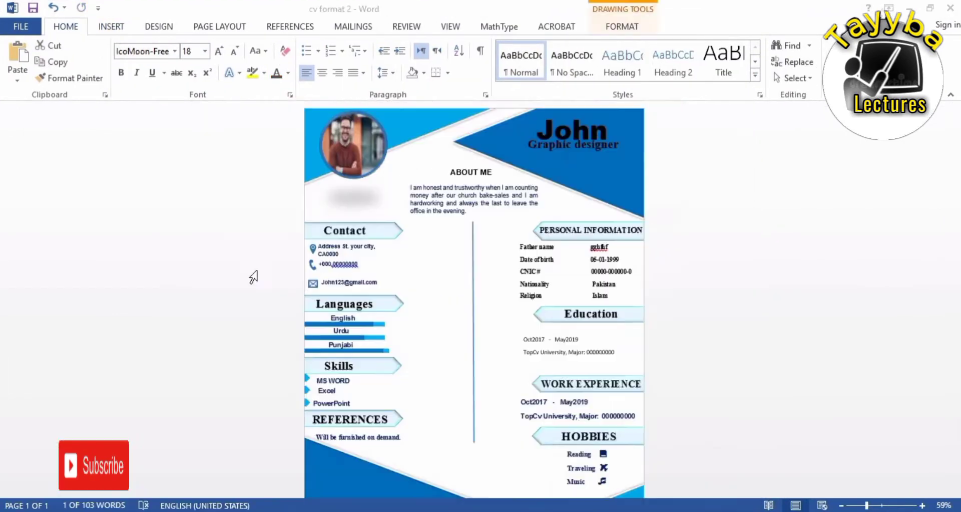
- Copy the phone number text box from cv format 2 and return to Document5
{"action": "right_click", "coordinate": [361, 263]}
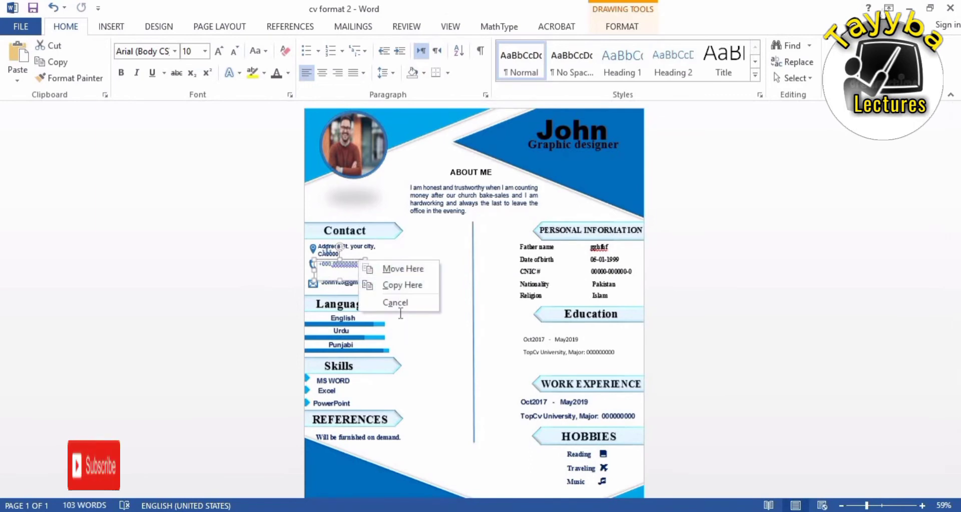
{"action": "left_click", "coordinate": [360, 264]}
{"action": "right_click", "coordinate": [353, 261]}
{"action": "left_click", "coordinate": [162, 491]}
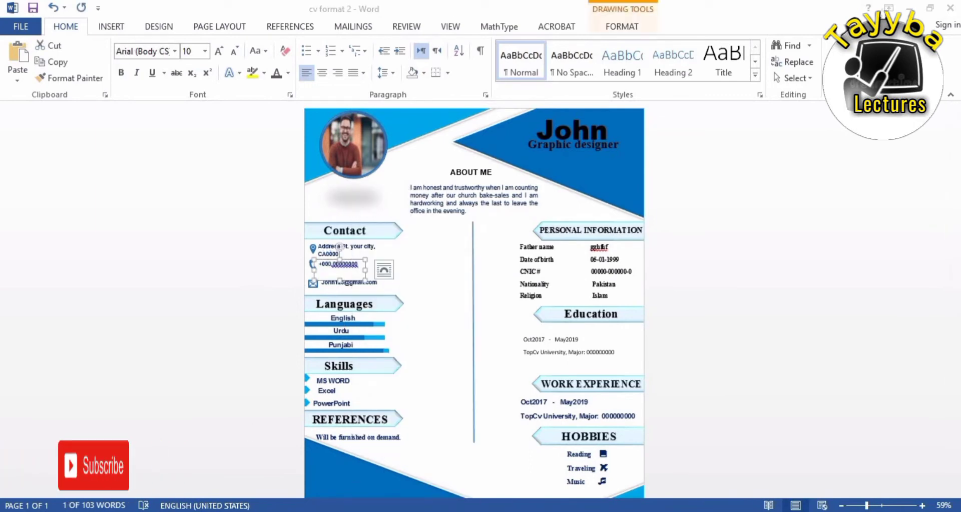
{"action": "left_click", "coordinate": [706, 480]}
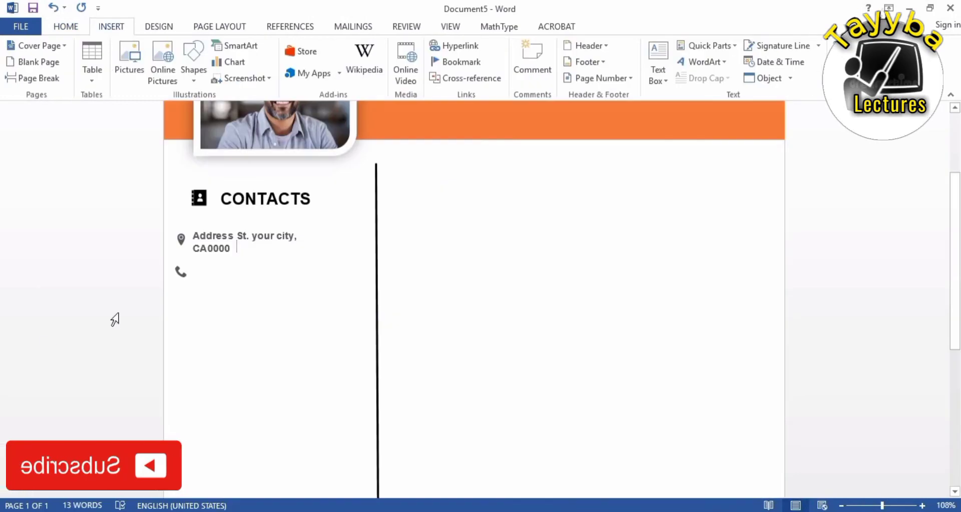
- Place the +000,00000000 phone number box beside the phone icon
{"action": "left_click", "coordinate": [248, 271]}
{"action": "left_click_drag", "start_coordinate": [300, 263], "coordinate": [250, 264]}
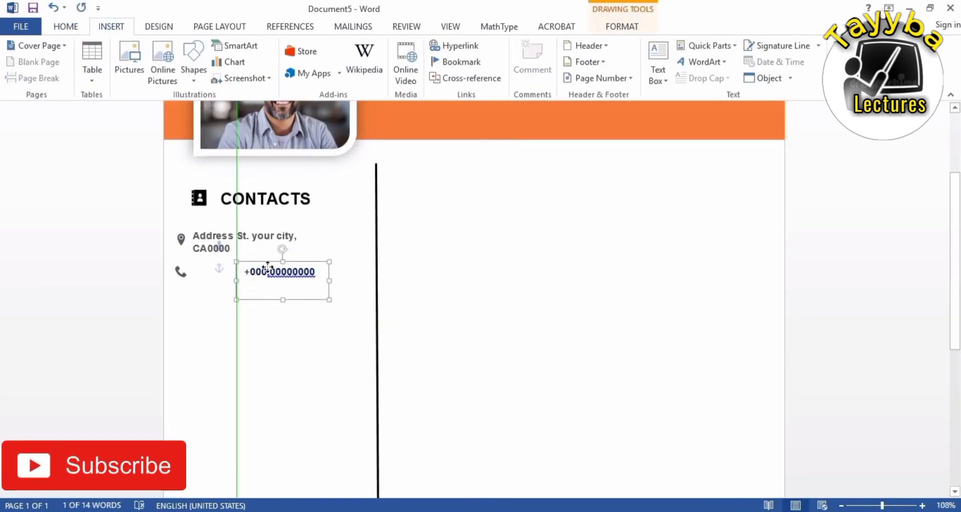
{"action": "left_click_drag", "start_coordinate": [196, 277], "coordinate": [268, 271]}
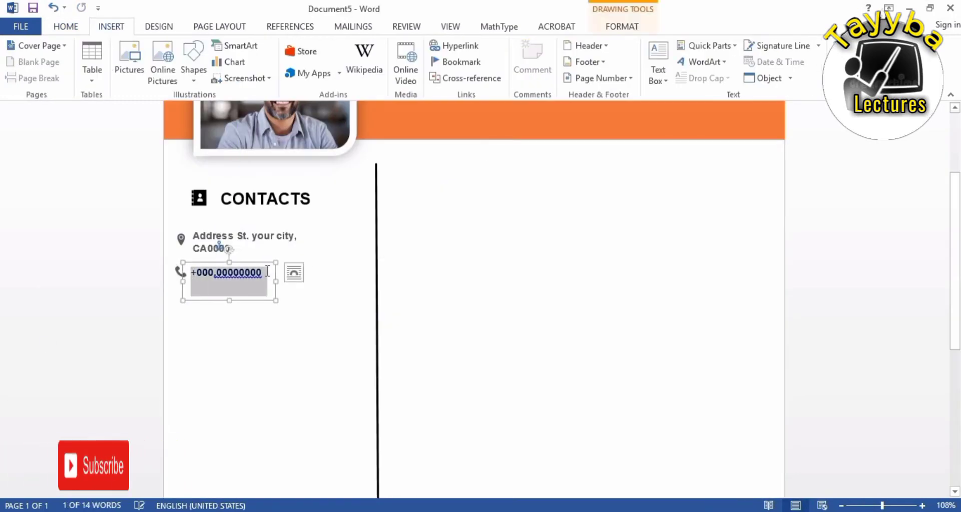
{"action": "left_click", "coordinate": [65, 26]}
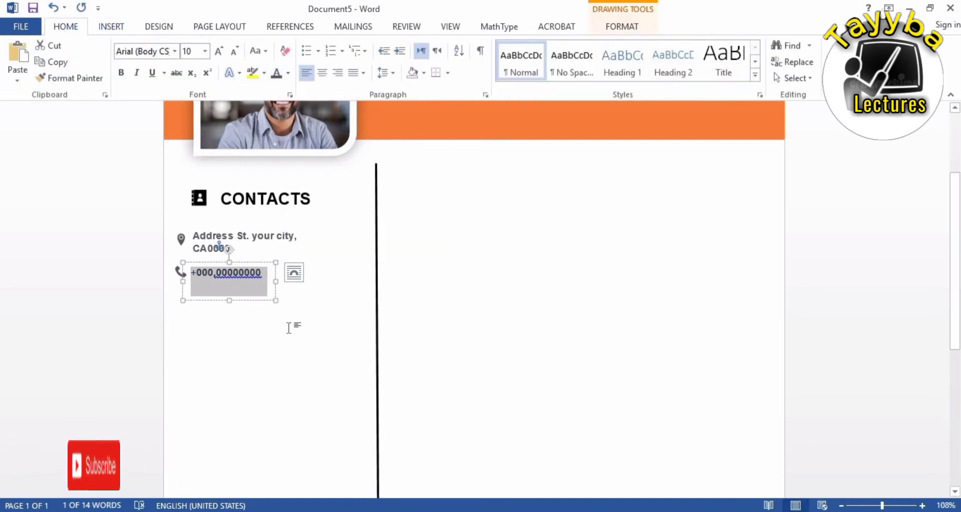
{"action": "left_click", "coordinate": [213, 348]}
{"action": "scroll", "coordinate": [213, 348], "scroll_direction": "down", "scroll_amount": 1}
{"action": "left_click", "coordinate": [265, 236]}
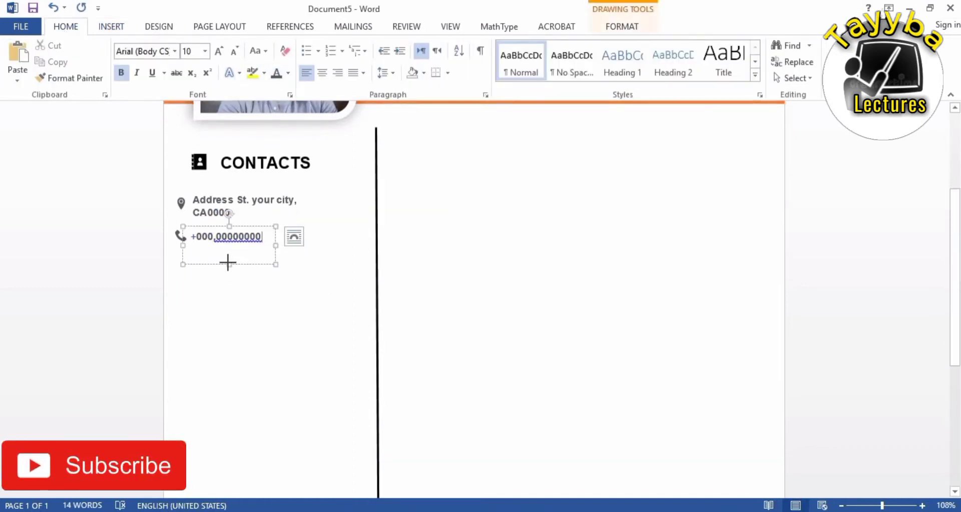
{"action": "right_click", "coordinate": [215, 283]}
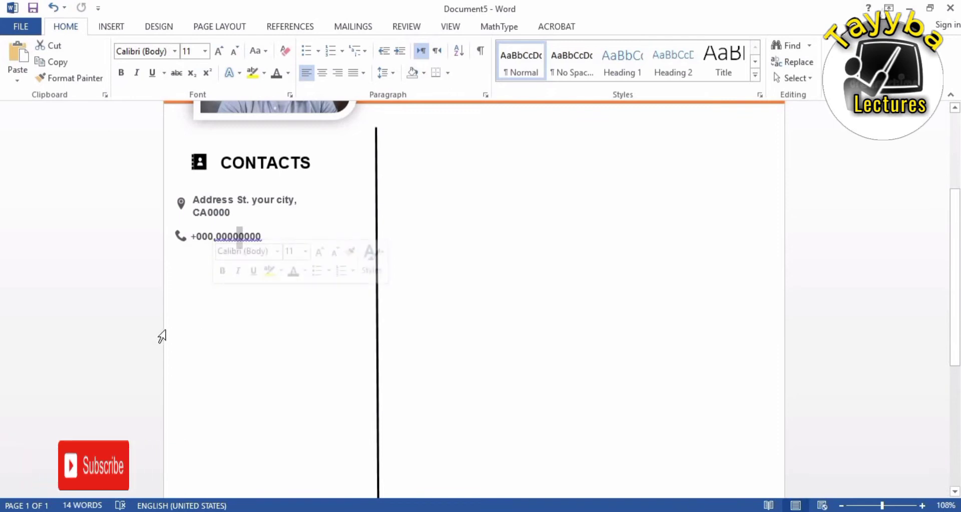
{"action": "left_click", "coordinate": [264, 250]}
{"action": "right_click", "coordinate": [210, 309]}
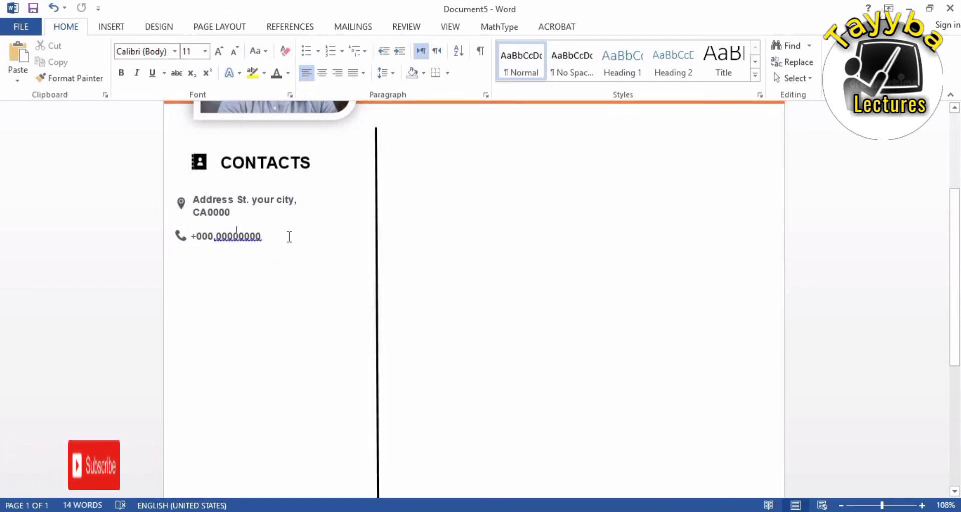
- Paste a copy of the phone box just below and delete its text
{"action": "key", "text": "ctrl+v"}
{"action": "left_click_drag", "start_coordinate": [296, 224], "coordinate": [253, 263]}
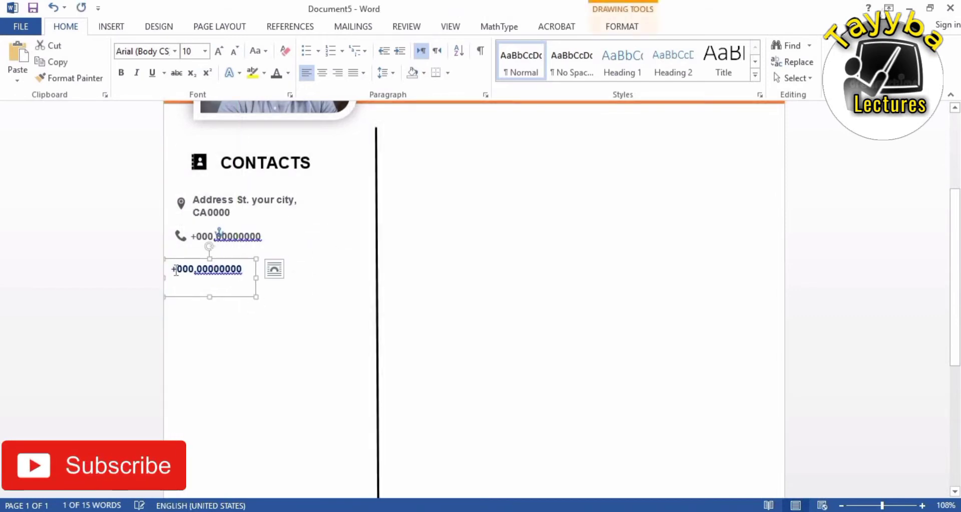
{"action": "triple_click", "coordinate": [176, 269]}
{"action": "key", "text": "Delete"}
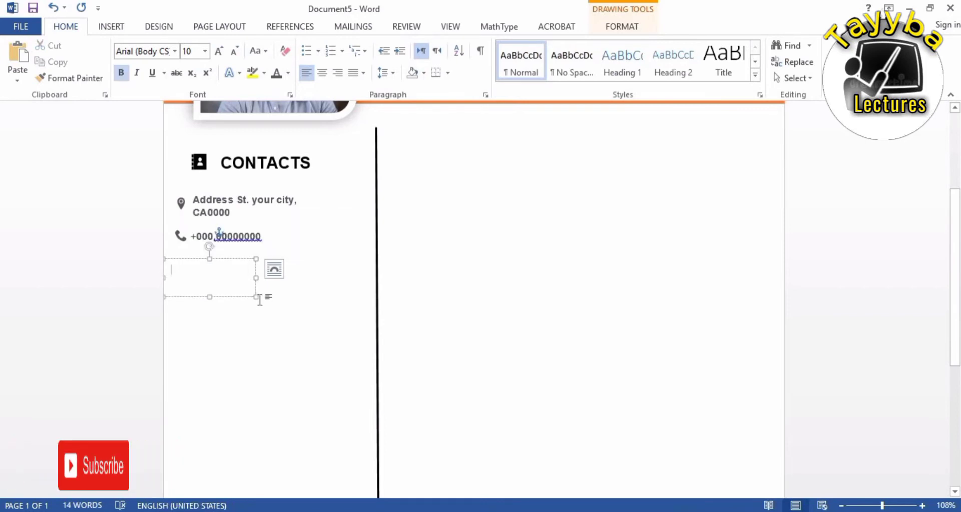
- Shrink the empty box, paste a pin icon box copy below the phone line, and clear the pin
{"action": "mouse_move", "coordinate": [247, 291]}
{"action": "left_mouse_down"}
{"action": "mouse_move", "coordinate": [195, 278]}
{"action": "mouse_move", "coordinate": [226, 237]}
{"action": "left_mouse_up"}
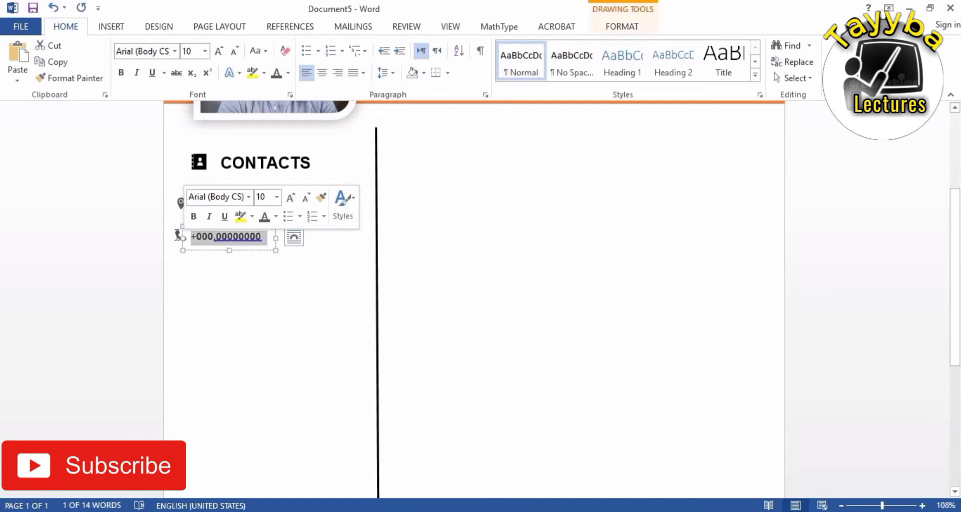
{"action": "right_click", "coordinate": [186, 200]}
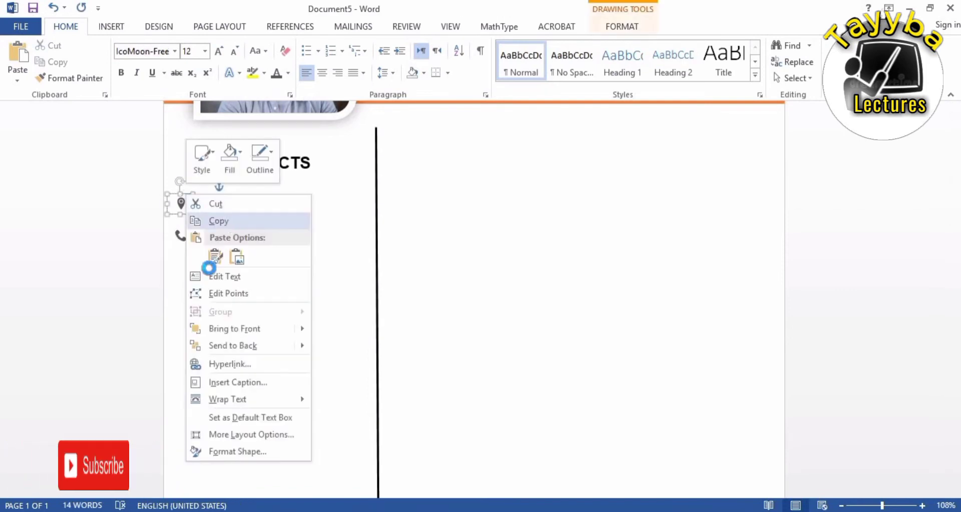
{"action": "left_click", "coordinate": [195, 202]}
{"action": "key", "text": "ctrl+v"}
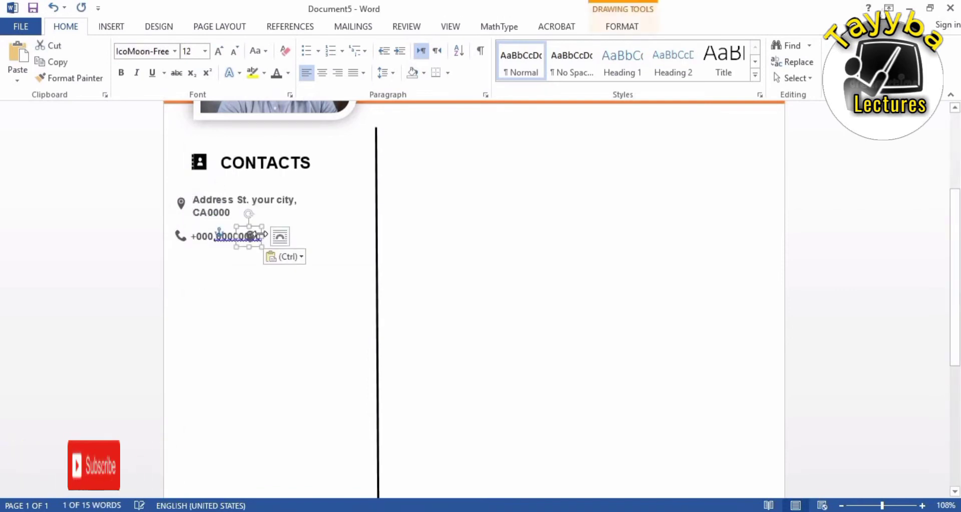
{"action": "left_click_drag", "start_coordinate": [244, 220], "coordinate": [185, 262]}
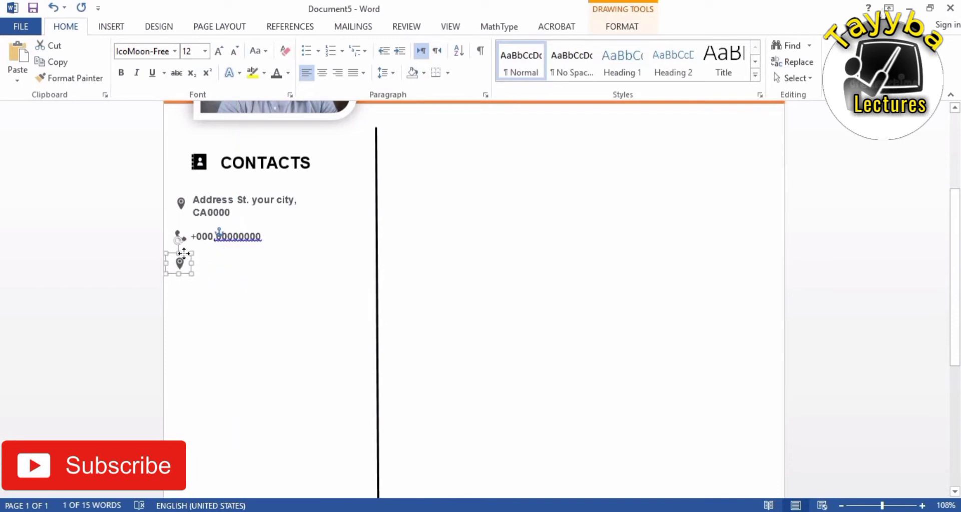
{"action": "key", "text": "Delete"}
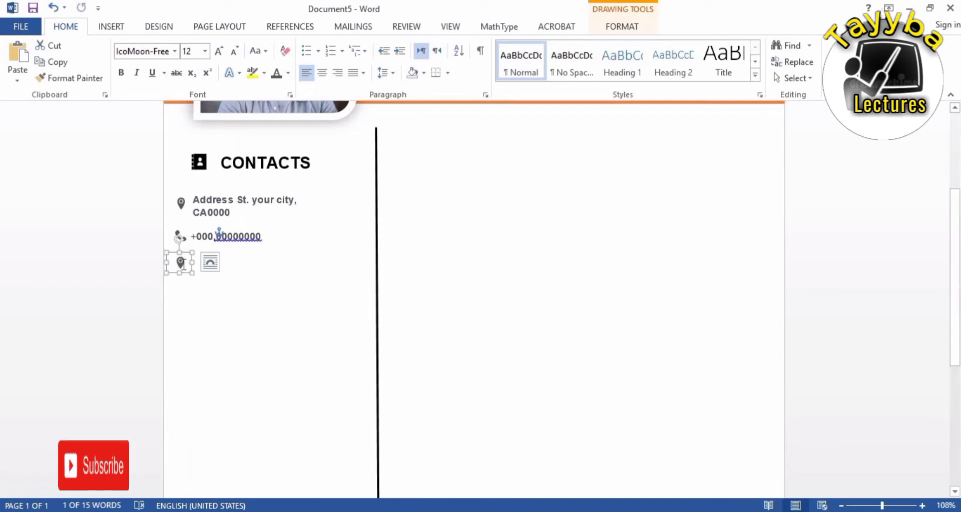
- Insert the IcoMoon-Free envelope symbol from Recently used symbols into the empty icon box
{"action": "left_click", "coordinate": [112, 26]}
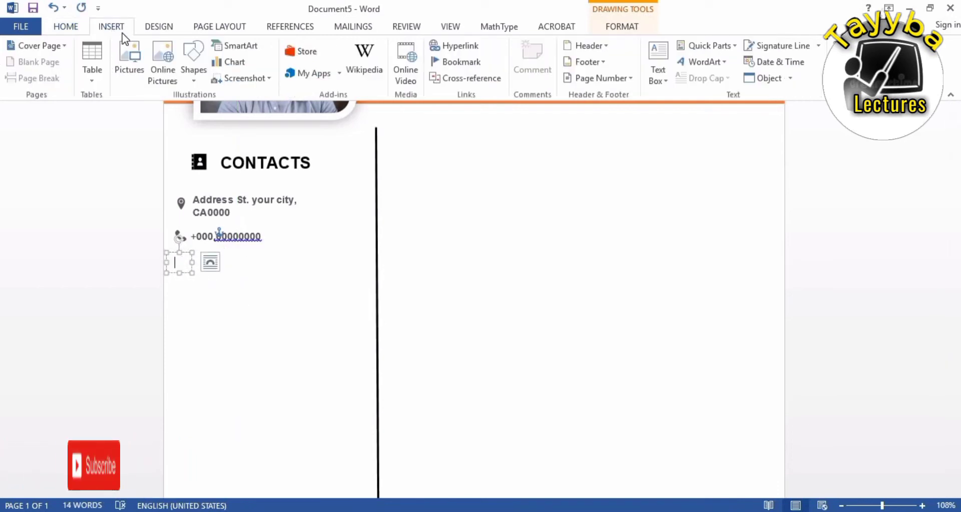
{"action": "left_click", "coordinate": [881, 68]}
{"action": "left_click", "coordinate": [850, 166]}
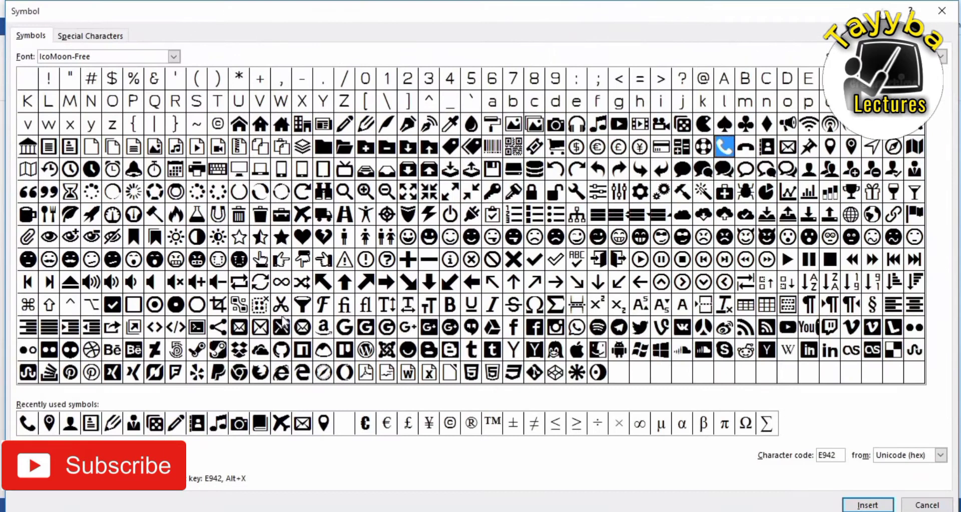
{"action": "double_click", "coordinate": [301, 424]}
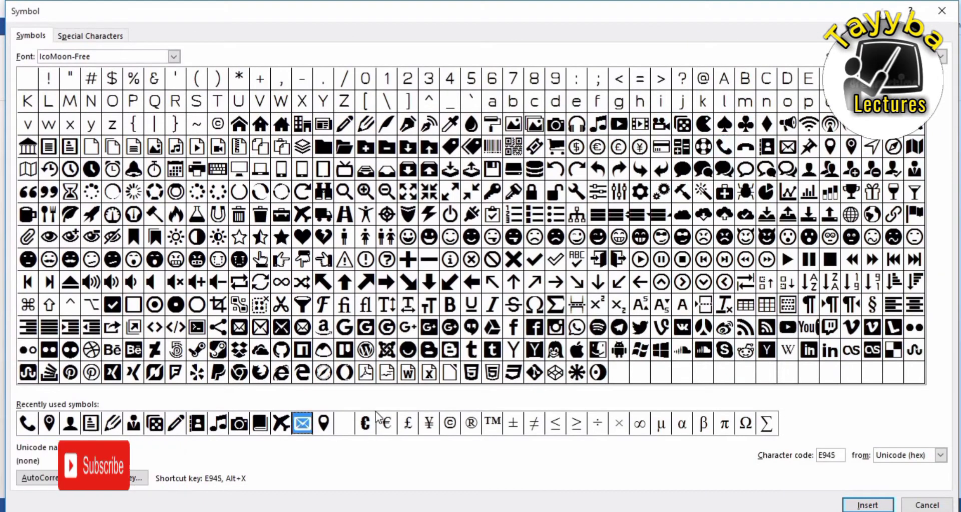
{"action": "key", "text": "Escape"}
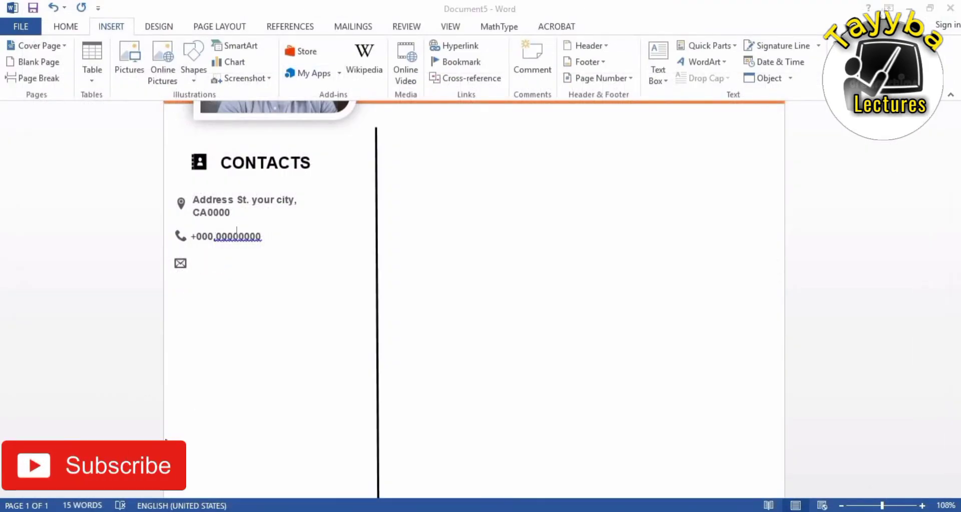
- Copy the e-mail address text box from the cv format 2 reference
{"action": "left_click", "coordinate": [228, 458]}
{"action": "left_click", "coordinate": [884, 506]}
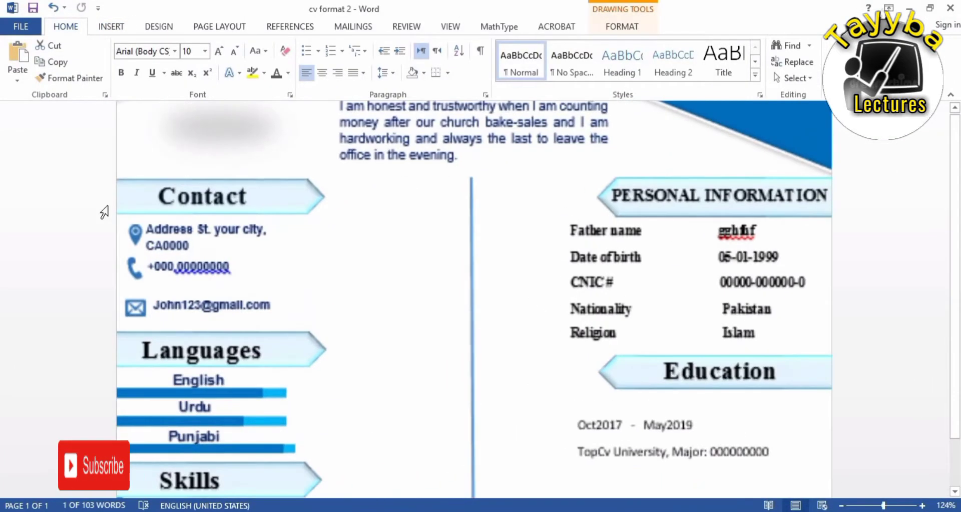
{"action": "left_click", "coordinate": [254, 296]}
{"action": "right_click", "coordinate": [253, 296]}
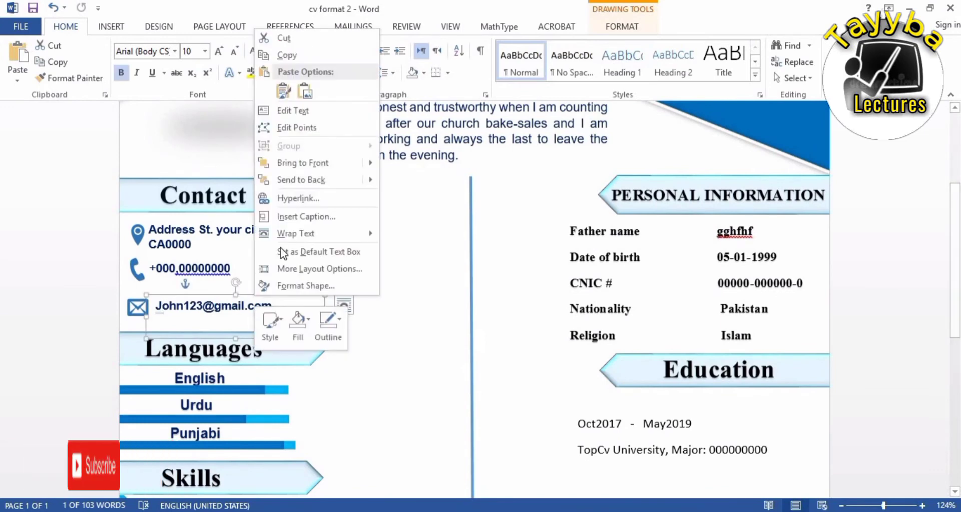
{"action": "key", "text": "Escape"}
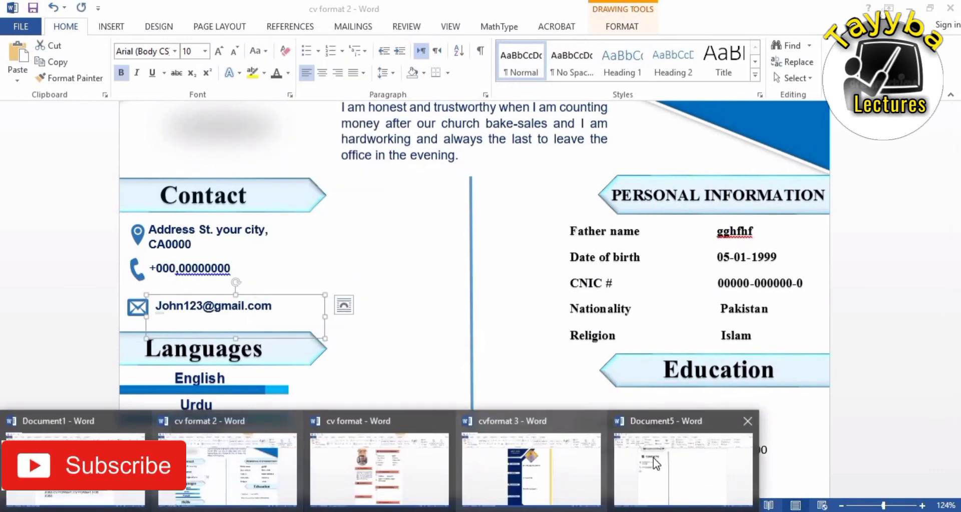
- Paste the e-mail box into Document5 and position it beside the envelope icon
{"action": "left_click", "coordinate": [75, 463]}
{"action": "left_click", "coordinate": [277, 269]}
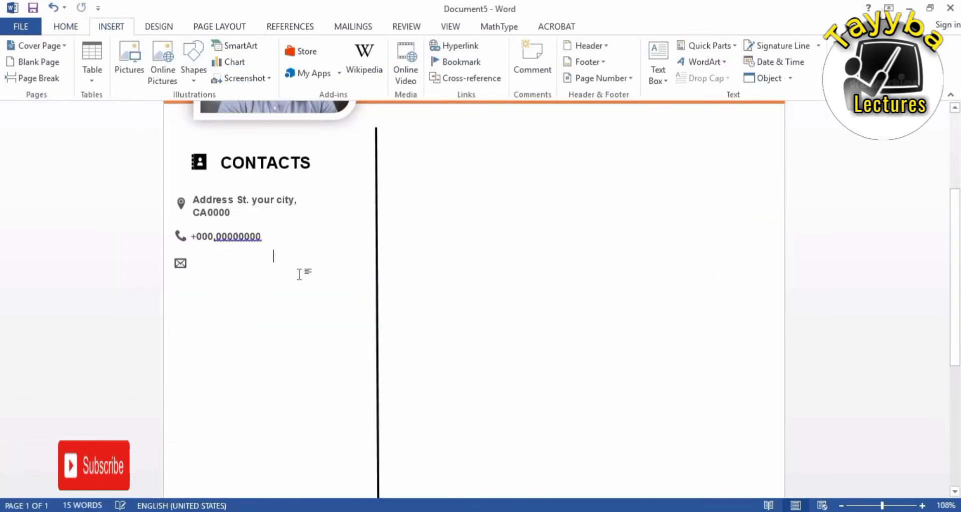
{"action": "key", "text": "ctrl+v"}
{"action": "left_click_drag", "start_coordinate": [296, 249], "coordinate": [244, 252]}
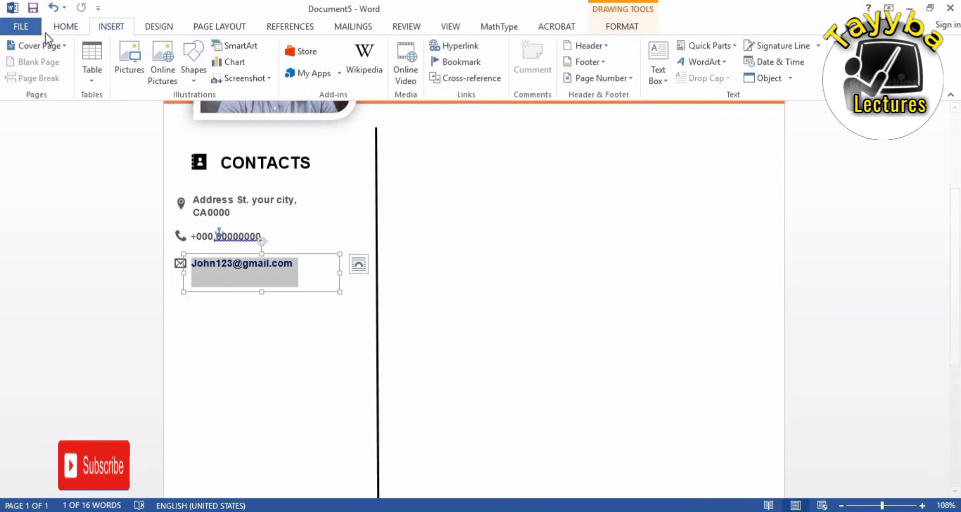
{"action": "left_click", "coordinate": [66, 26]}
{"action": "left_click", "coordinate": [221, 359]}
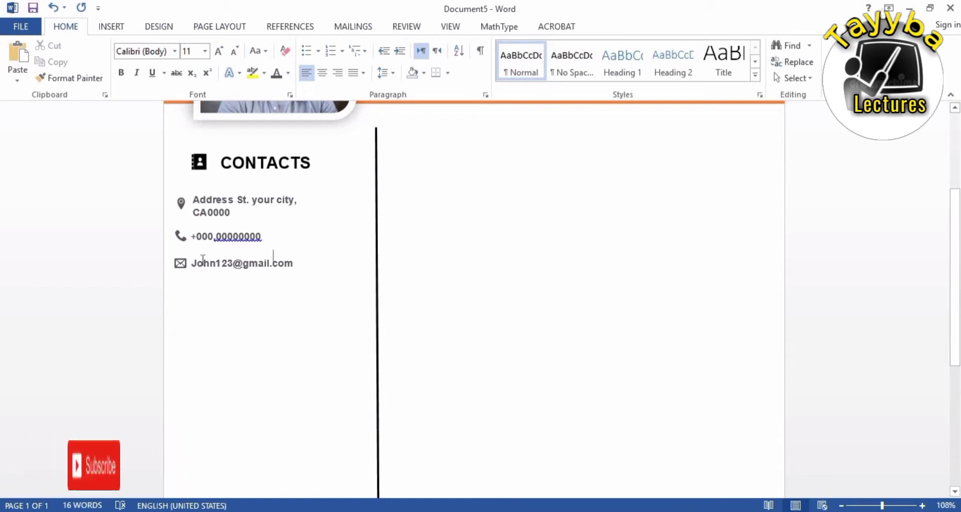
{"action": "left_click", "coordinate": [113, 28]}
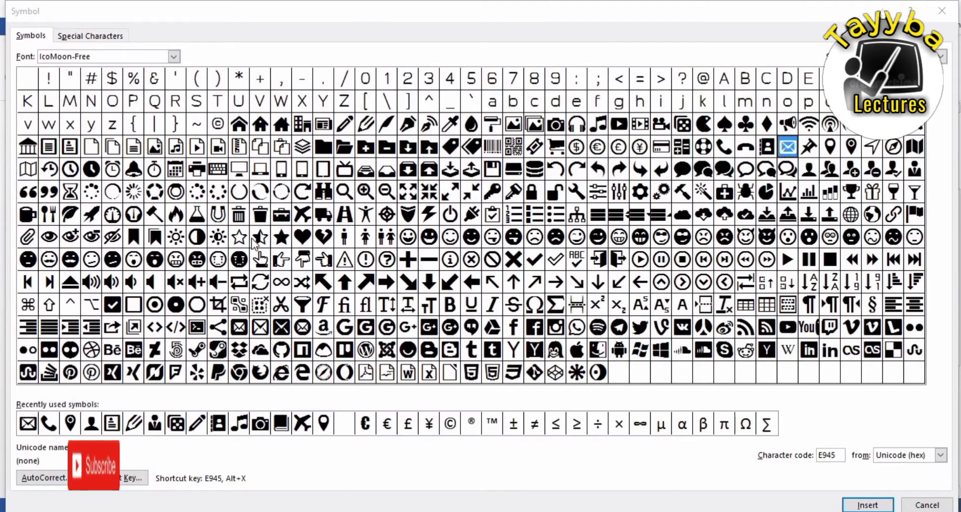
{"action": "left_click", "coordinate": [943, 11]}
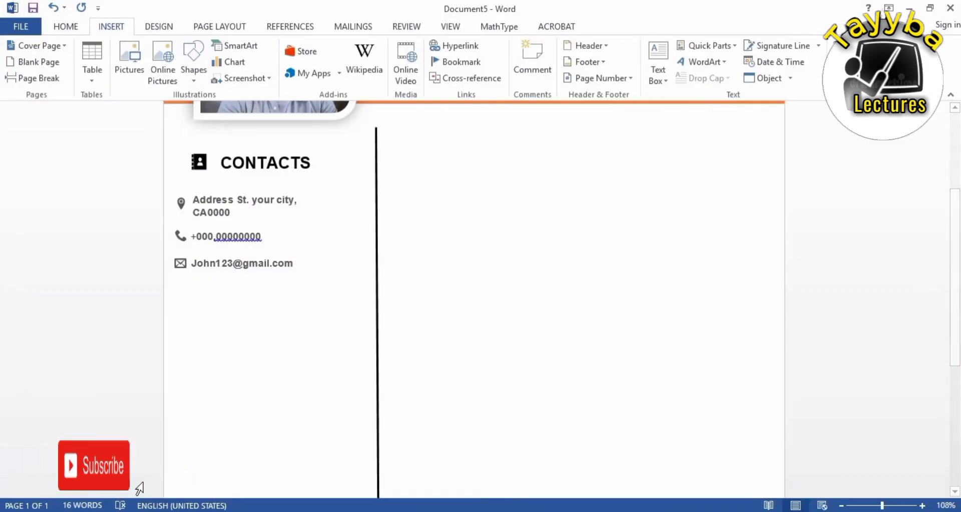
- Copy the SKILLS heading box with its pencil icon from the cv format sample
{"action": "left_click", "coordinate": [397, 481]}
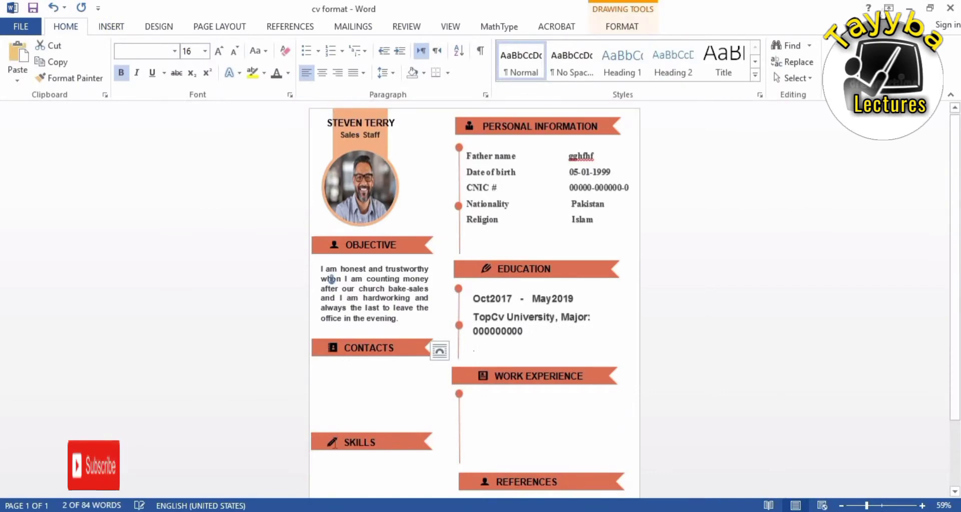
{"action": "left_click_drag", "start_coordinate": [370, 361], "coordinate": [369, 474]}
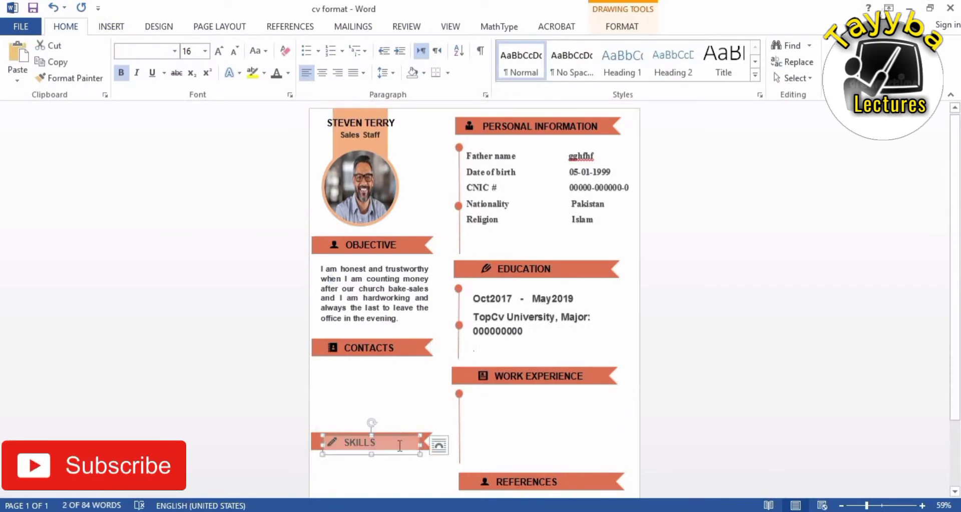
{"action": "left_click", "coordinate": [881, 505]}
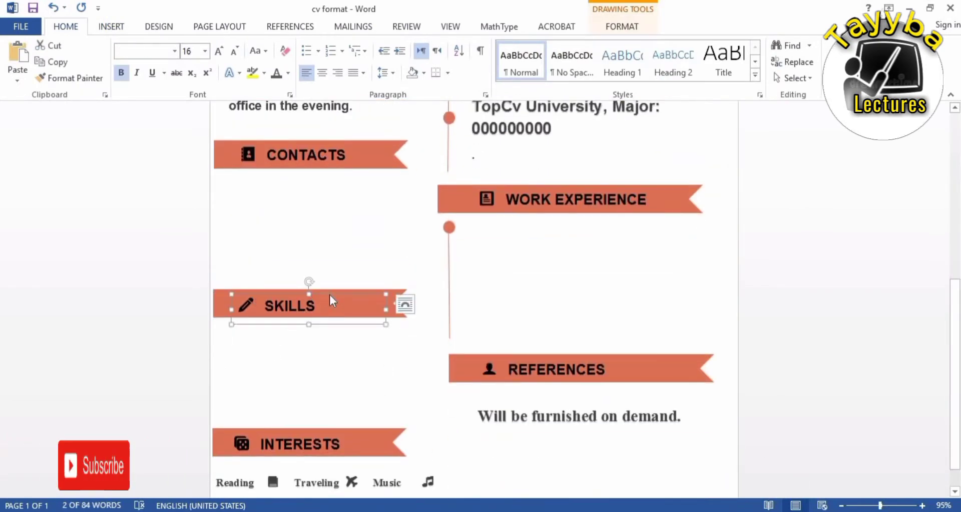
{"action": "right_click", "coordinate": [329, 295]}
{"action": "left_click", "coordinate": [370, 59]}
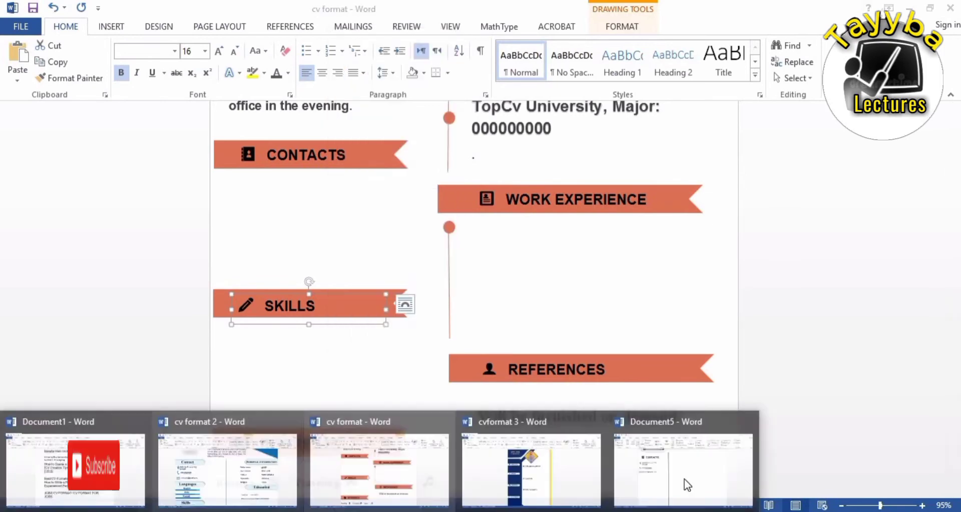
- Paste the SKILLS heading into Document5 and align it under the CONTACTS lines
{"action": "left_click", "coordinate": [682, 483]}
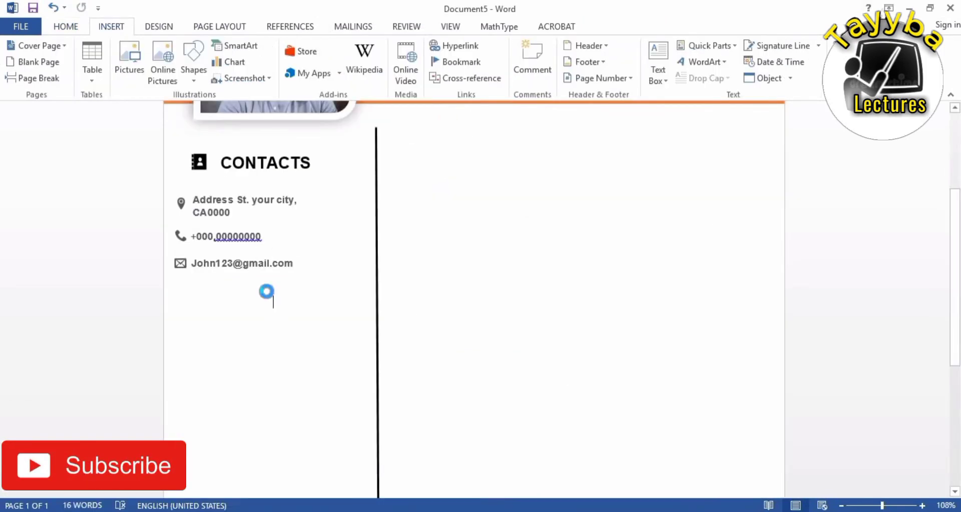
{"action": "key", "text": "ctrl+v"}
{"action": "mouse_move", "coordinate": [277, 289]}
{"action": "left_mouse_down"}
{"action": "mouse_move", "coordinate": [240, 289]}
{"action": "mouse_move", "coordinate": [286, 294]}
{"action": "left_mouse_up"}
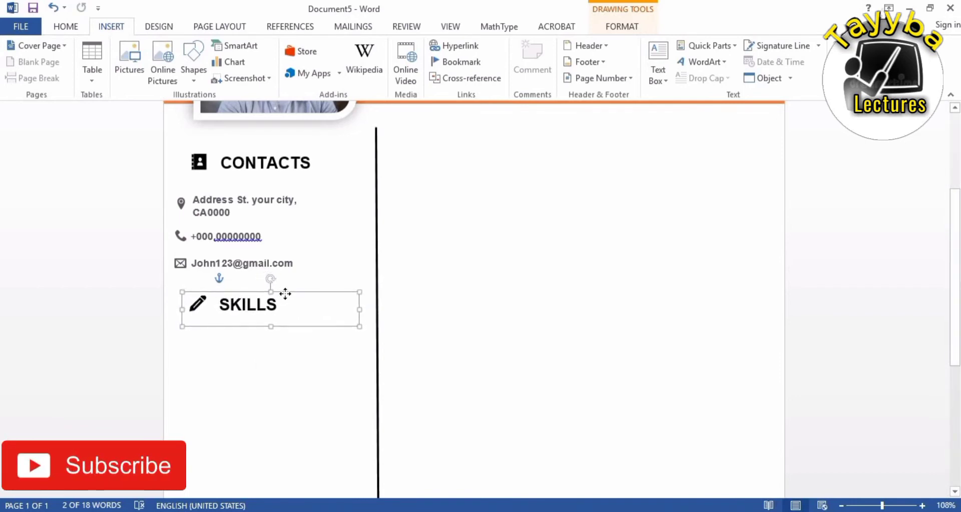
{"action": "left_click", "coordinate": [293, 355]}
{"action": "scroll", "coordinate": [300, 270], "scroll_direction": "down", "scroll_amount": 3}
{"action": "scroll", "coordinate": [301, 270], "scroll_direction": "up", "scroll_amount": 2}
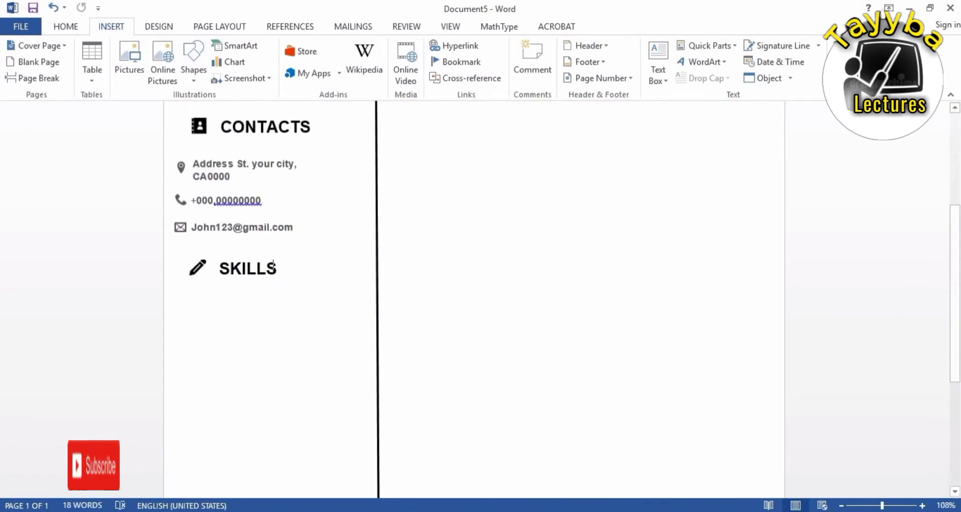
- Draw a small oval circle beneath the SKILLS heading and select the left circle
{"action": "left_click", "coordinate": [76, 29]}
{"action": "scroll", "coordinate": [150, 40], "scroll_direction": "down", "scroll_amount": 1}
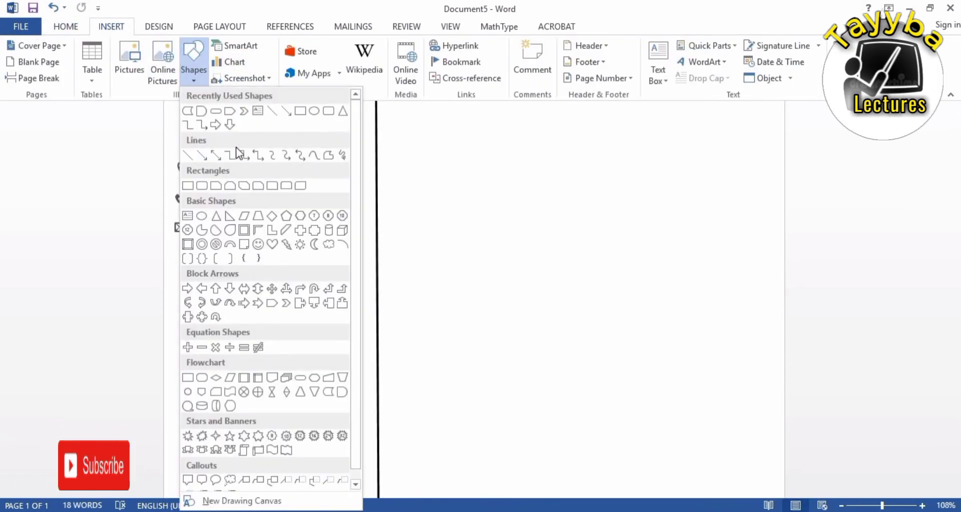
{"action": "left_click", "coordinate": [201, 215]}
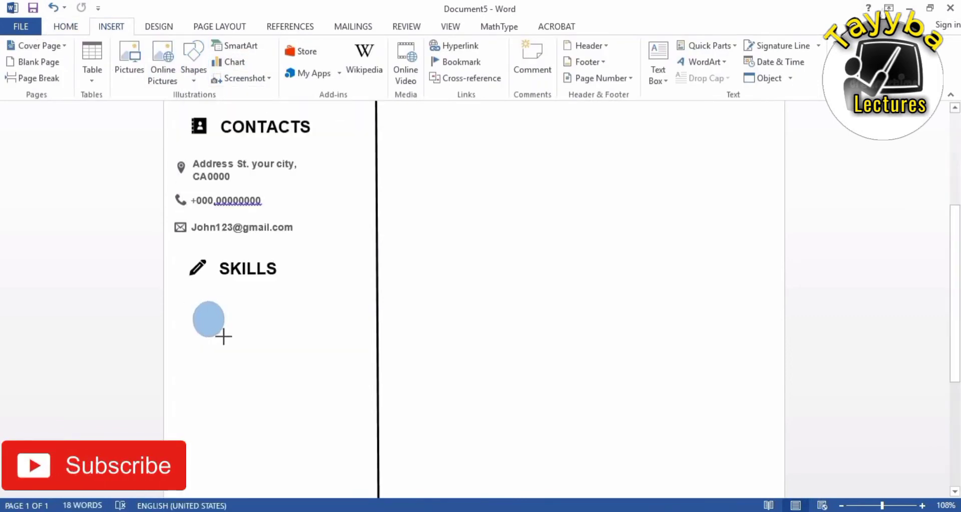
{"action": "mouse_move", "coordinate": [229, 337]}
{"action": "left_mouse_down"}
{"action": "mouse_move", "coordinate": [218, 344]}
{"action": "mouse_move", "coordinate": [210, 326]}
{"action": "left_mouse_up"}
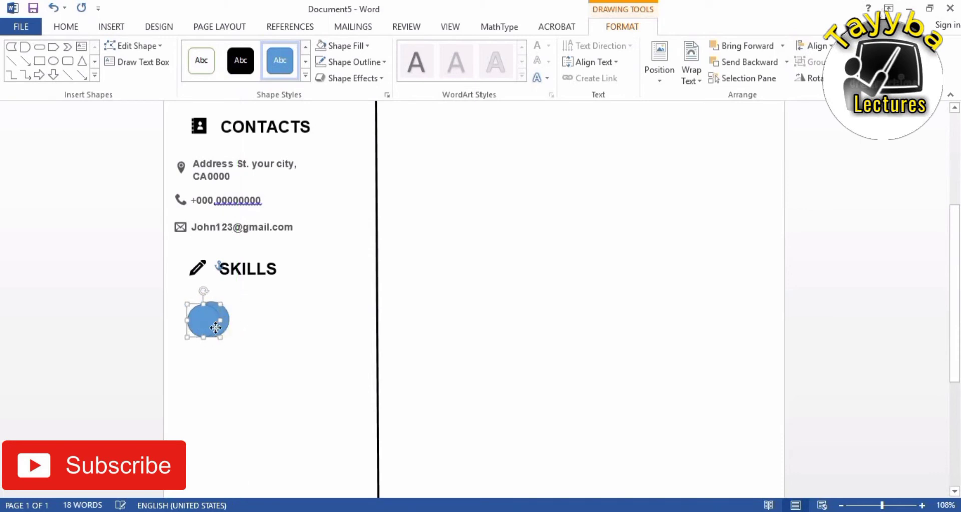
{"action": "left_click", "coordinate": [211, 319]}
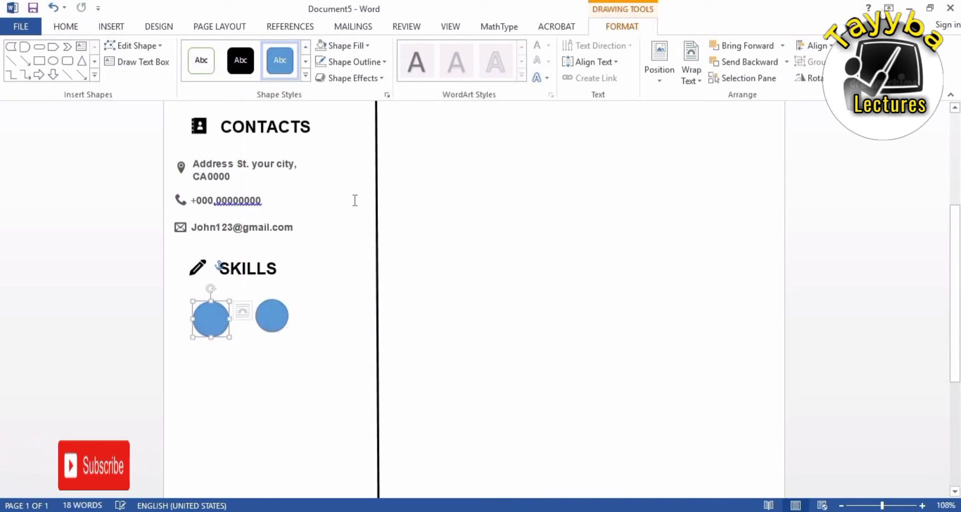
{"action": "left_click", "coordinate": [359, 46]}
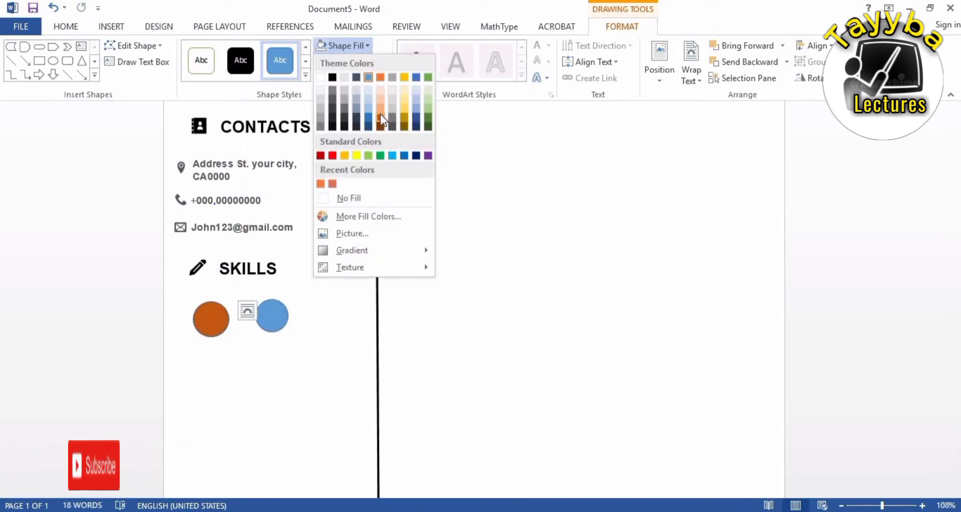
- Remove one circle's fill and shuffle the two circles back into place
{"action": "left_click", "coordinate": [323, 198]}
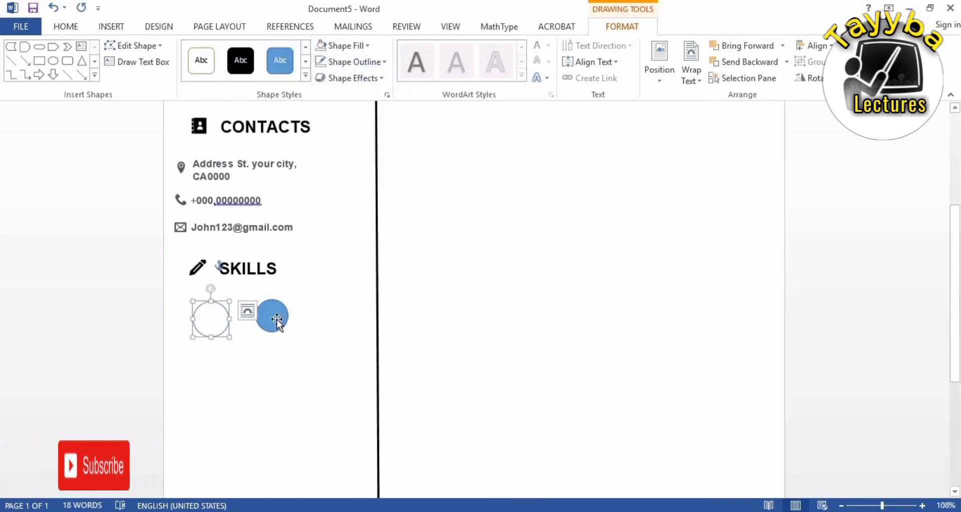
{"action": "left_click_drag", "start_coordinate": [278, 319], "coordinate": [213, 321]}
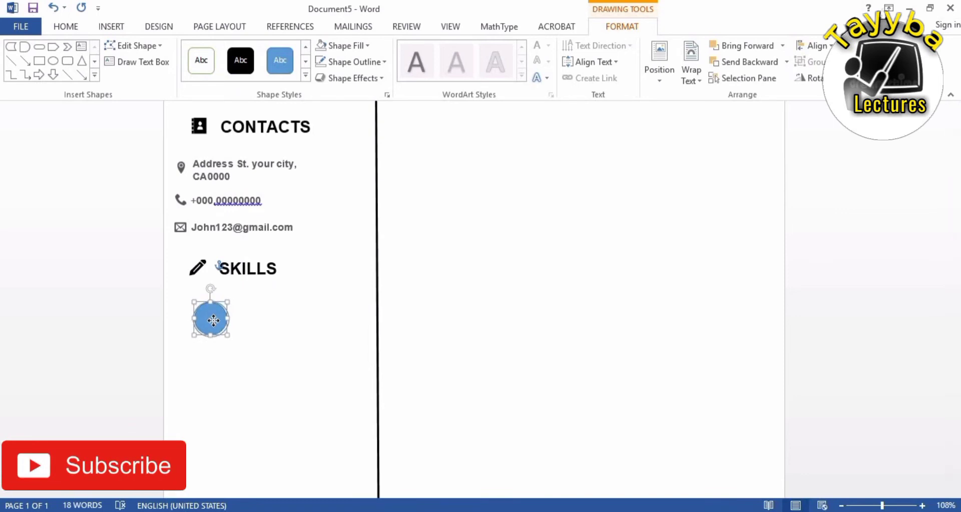
{"action": "left_click_drag", "start_coordinate": [215, 321], "coordinate": [276, 317]}
{"action": "left_click", "coordinate": [275, 273]}
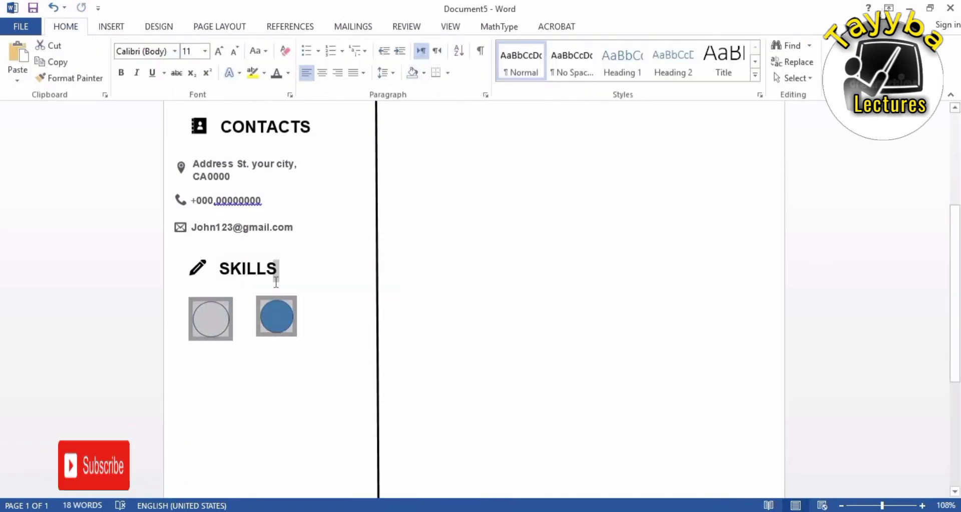
{"action": "left_click", "coordinate": [224, 319]}
- Fill the left circle orange and remove its outline
{"action": "left_click", "coordinate": [623, 26]}
{"action": "left_click", "coordinate": [343, 45]}
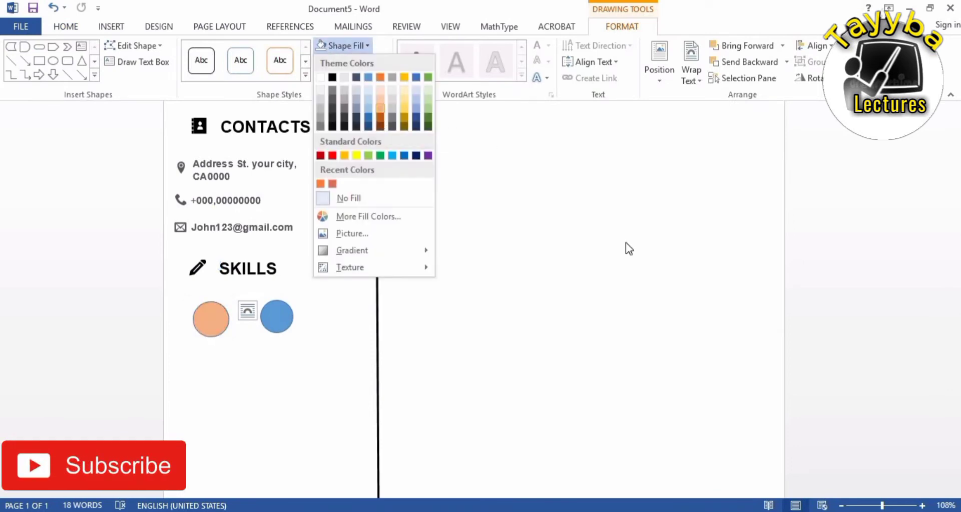
{"action": "scroll", "coordinate": [625, 233], "scroll_direction": "up", "scroll_amount": 5}
{"action": "left_click", "coordinate": [326, 186]}
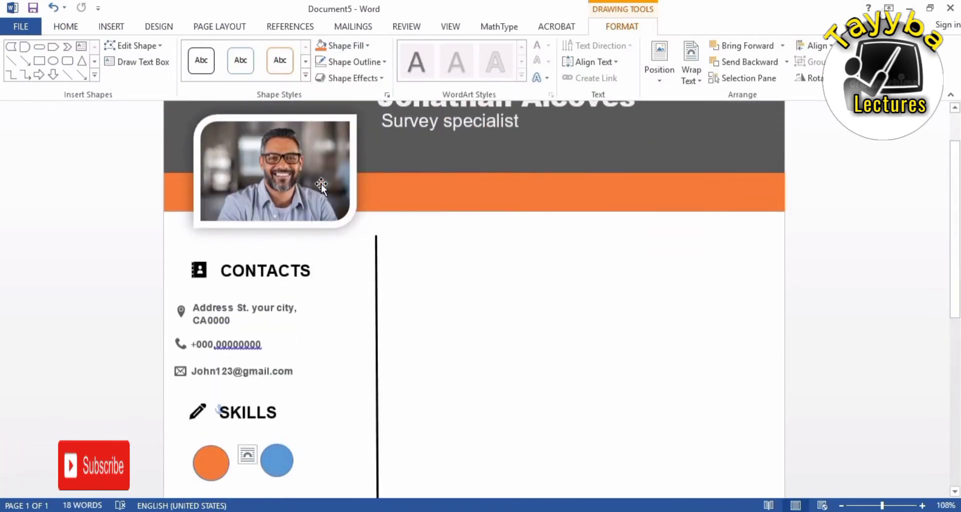
{"action": "scroll", "coordinate": [331, 191], "scroll_direction": "down", "scroll_amount": 4}
{"action": "left_click", "coordinate": [351, 62]}
{"action": "left_click", "coordinate": [359, 213]}
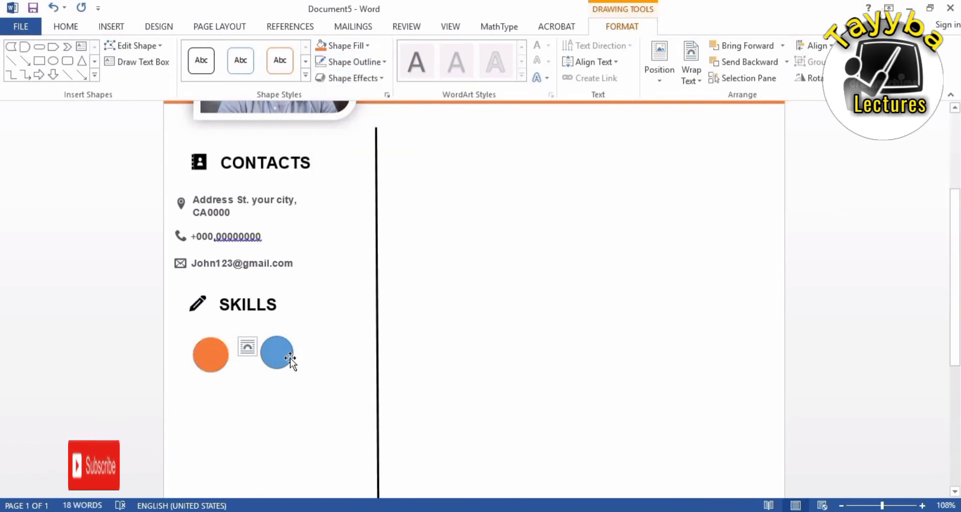
- Set the blue circle to No Fill
{"action": "left_click", "coordinate": [285, 357]}
{"action": "left_click", "coordinate": [368, 45]}
{"action": "left_click", "coordinate": [342, 199]}
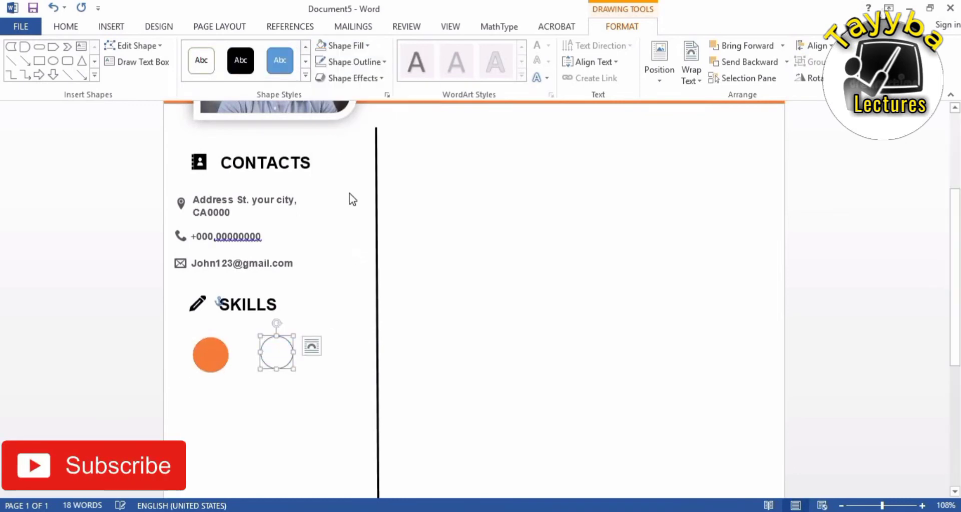
{"action": "left_click", "coordinate": [272, 361]}
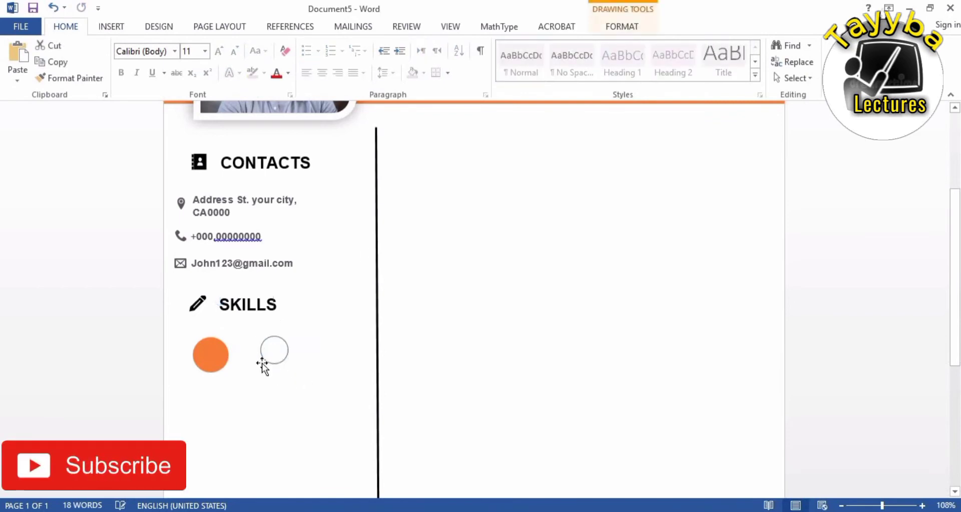
{"action": "left_click", "coordinate": [262, 364]}
- Change the empty circle's text wrapping and centre it on the orange circle
{"action": "left_click", "coordinate": [282, 341]}
{"action": "right_click", "coordinate": [282, 345]}
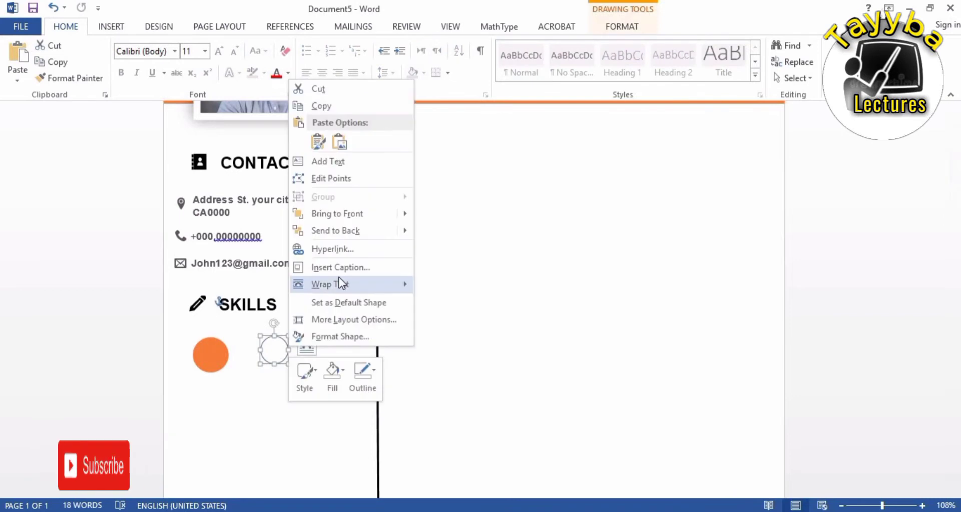
{"action": "left_click", "coordinate": [446, 322]}
{"action": "left_click", "coordinate": [281, 345]}
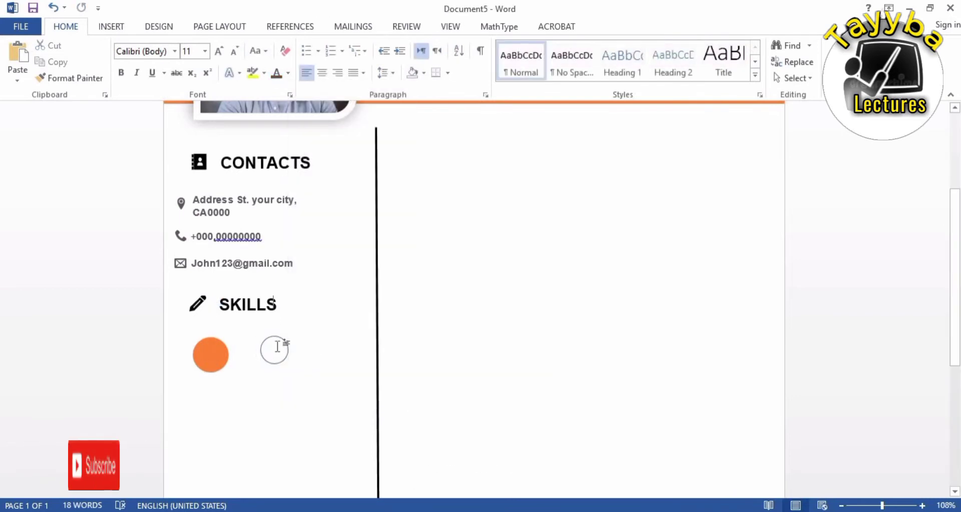
{"action": "left_click", "coordinate": [282, 336]}
{"action": "left_click_drag", "start_coordinate": [281, 336], "coordinate": [223, 341]}
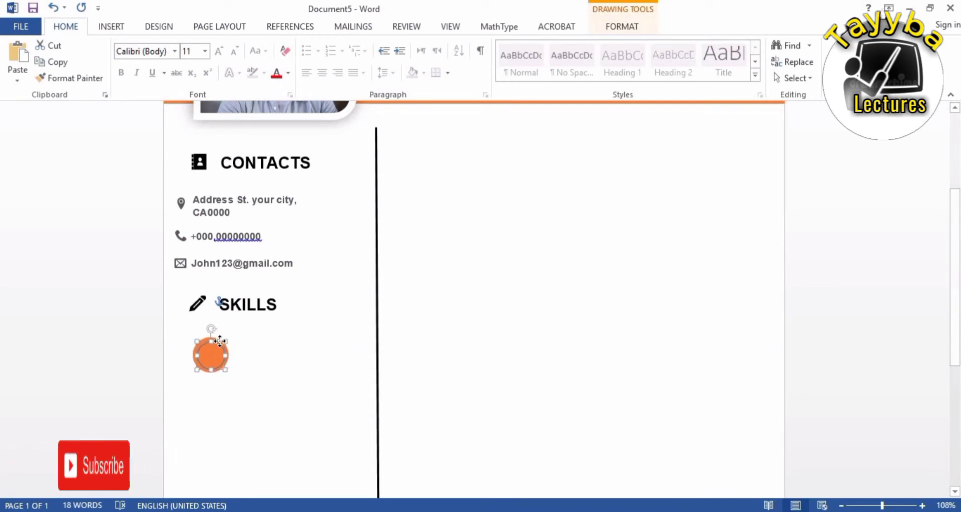
{"action": "left_click_drag", "start_coordinate": [220, 341], "coordinate": [218, 342]}
- Fill the inner circle white with no outline to finish the orange ring
{"action": "left_click", "coordinate": [621, 26]}
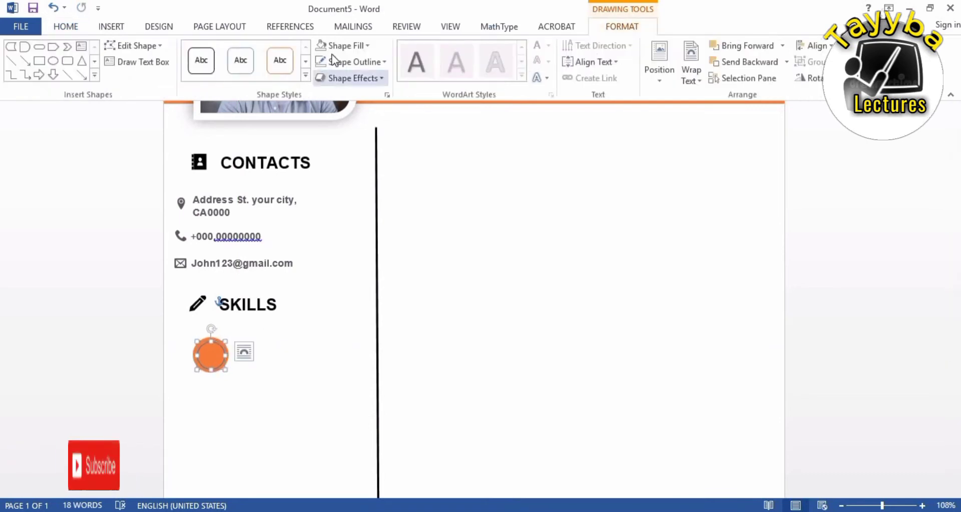
{"action": "left_click", "coordinate": [344, 45]}
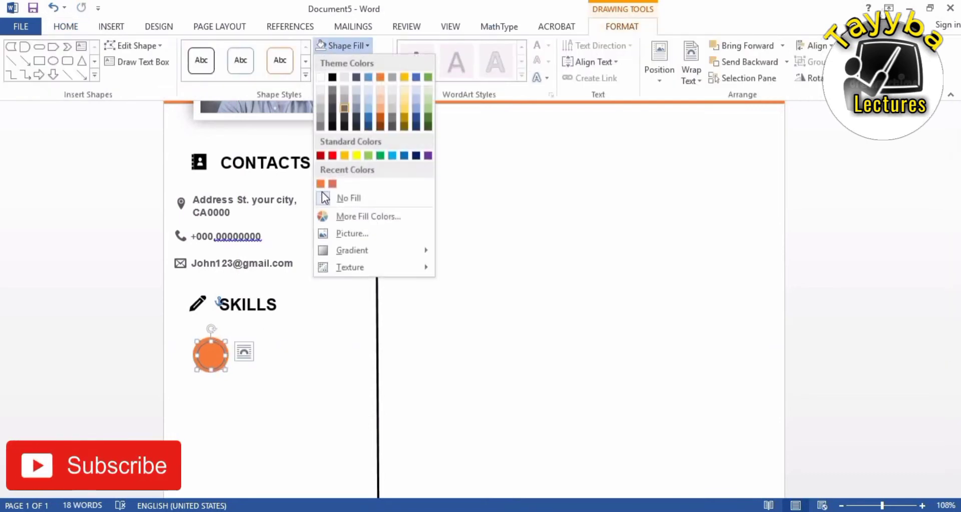
{"action": "left_click", "coordinate": [319, 77]}
{"action": "left_click", "coordinate": [353, 62]}
{"action": "left_click", "coordinate": [354, 214]}
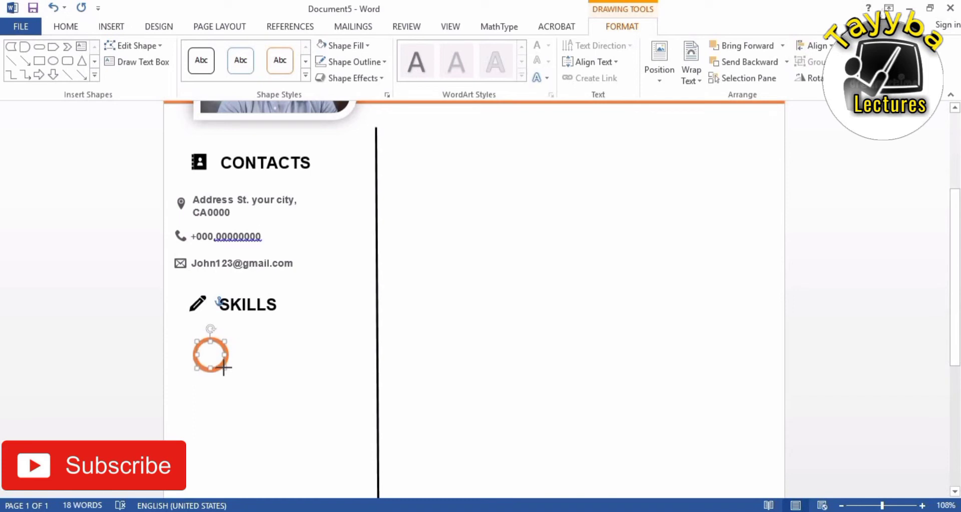
{"action": "left_click", "coordinate": [493, 381]}
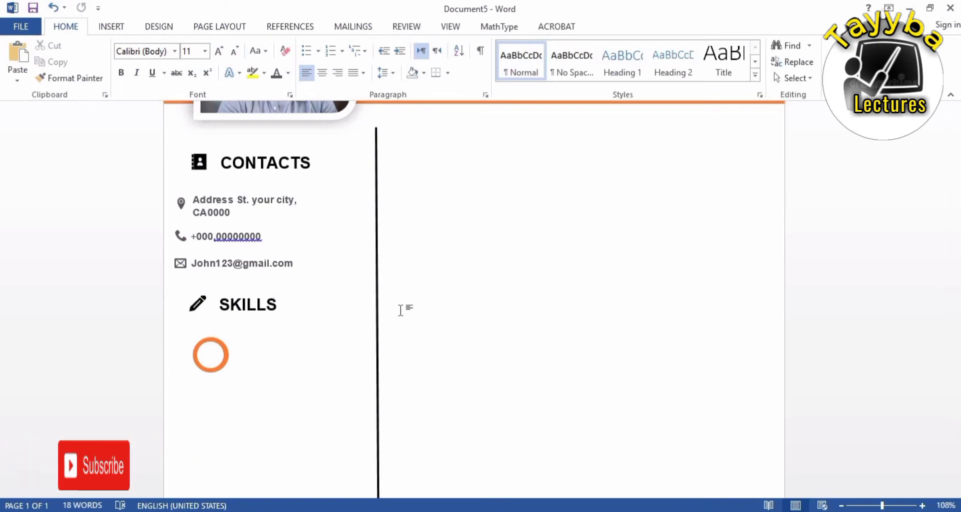
{"action": "left_click", "coordinate": [214, 350]}
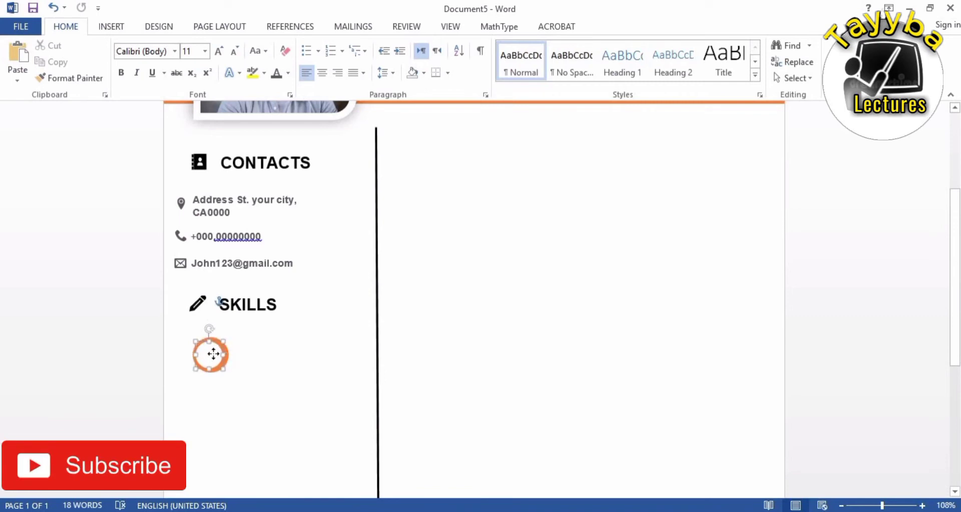
{"action": "left_click", "coordinate": [258, 395]}
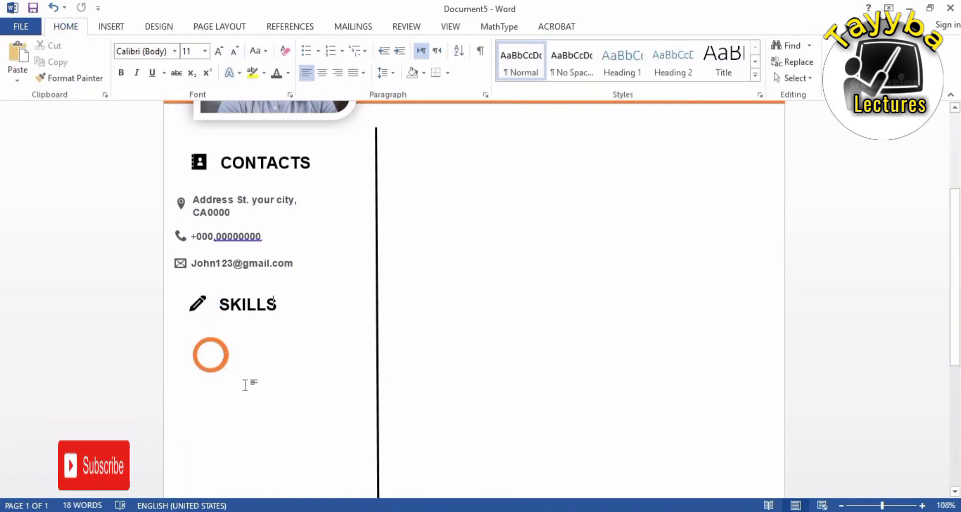
{"action": "left_click", "coordinate": [218, 354]}
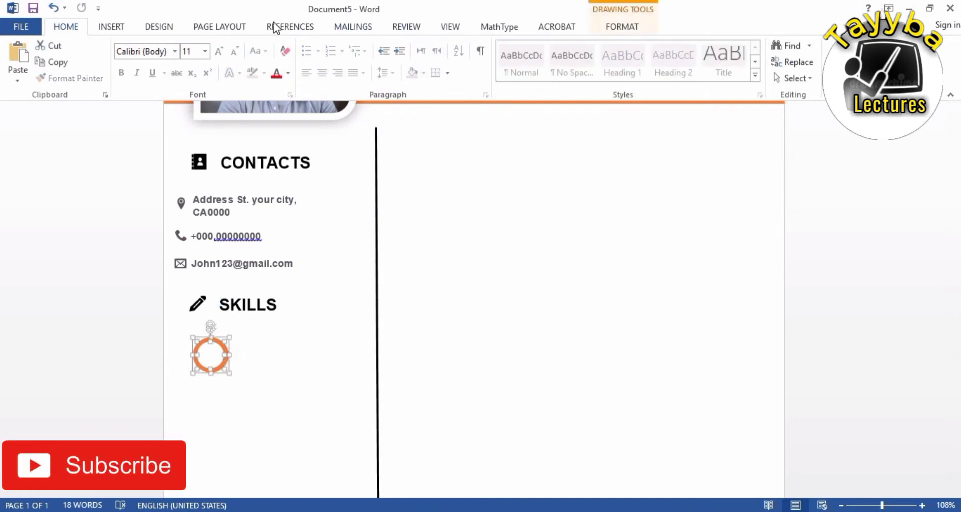
- Group both circles into one ring and drop a copy of it to the right
{"action": "left_click", "coordinate": [608, 28]}
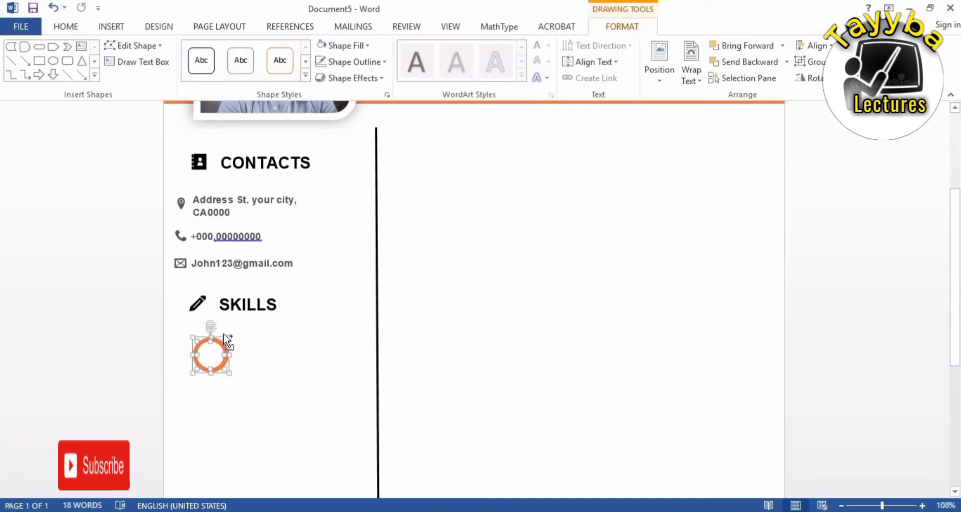
{"action": "left_click", "coordinate": [808, 62]}
{"action": "left_click", "coordinate": [808, 76]}
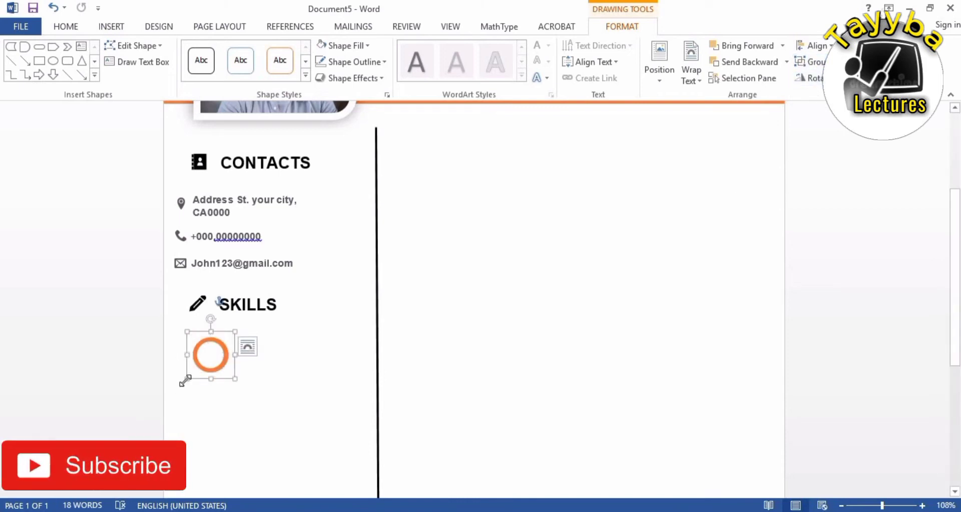
{"action": "left_click_drag", "start_coordinate": [199, 356], "coordinate": [266, 357], "text": "ctrl"}
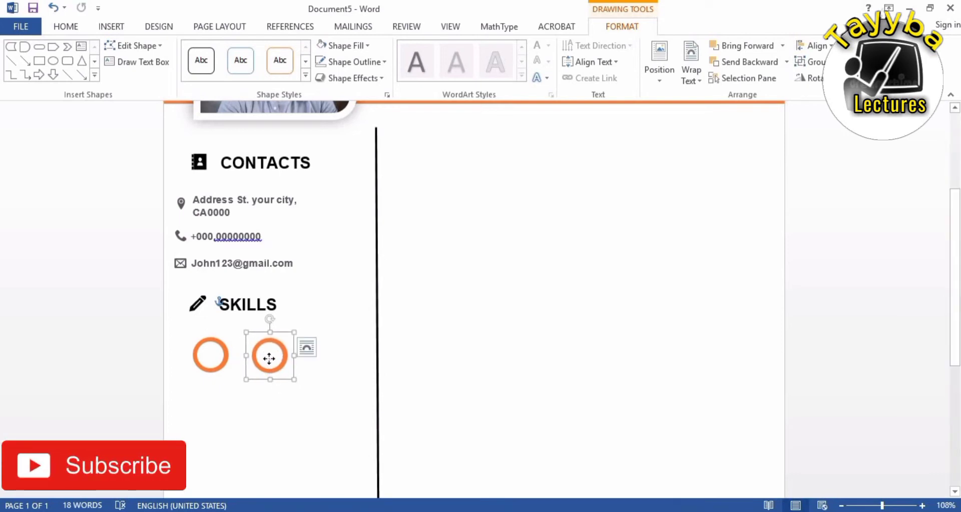
{"action": "left_click_drag", "start_coordinate": [269, 358], "coordinate": [271, 355]}
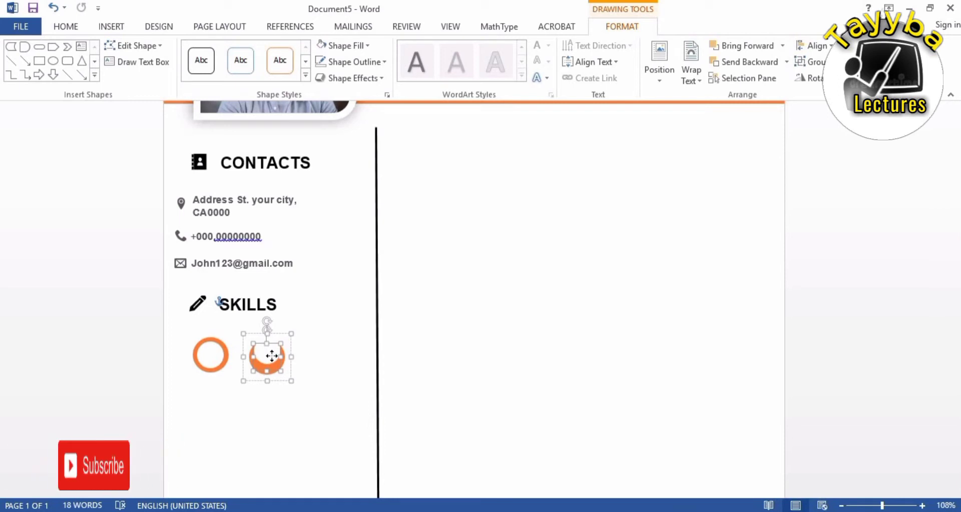
- Nudge the copied ring's inner circle with arrow keys to form an orange arc
{"action": "key", "text": "Up"}
{"action": "key", "text": "Up"}
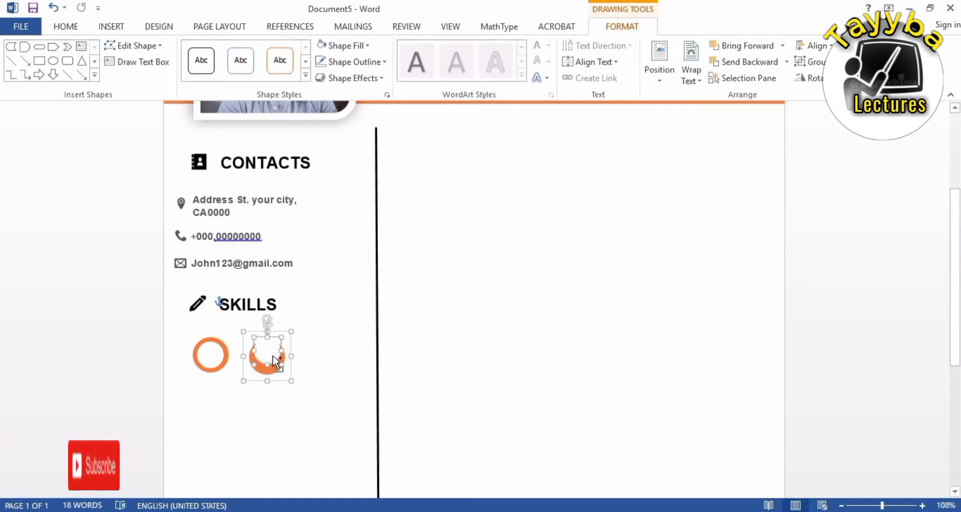
{"action": "key", "text": "Down"}
{"action": "key", "text": "Down"}
{"action": "key", "text": "Down"}
{"action": "key", "text": "Right"}
{"action": "key", "text": "Right"}
{"action": "key", "text": "Right"}
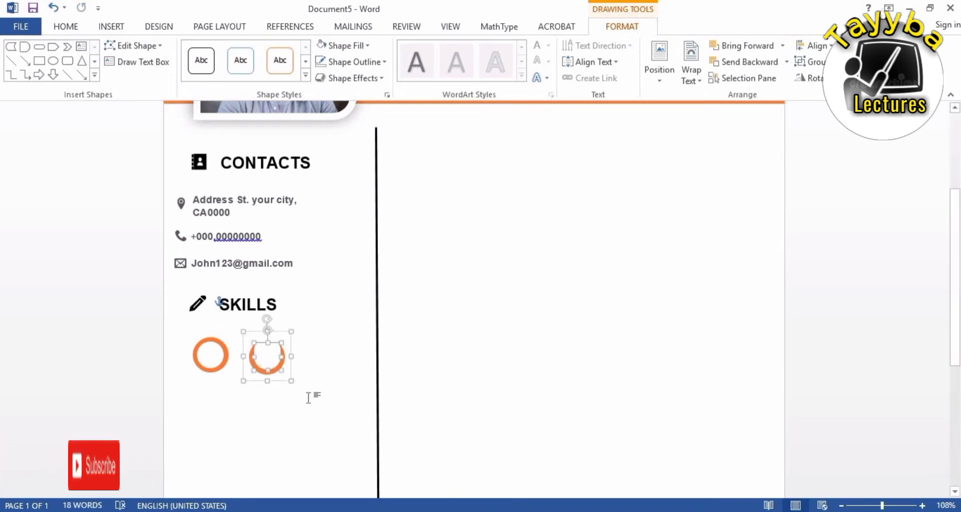
{"action": "left_click", "coordinate": [275, 436]}
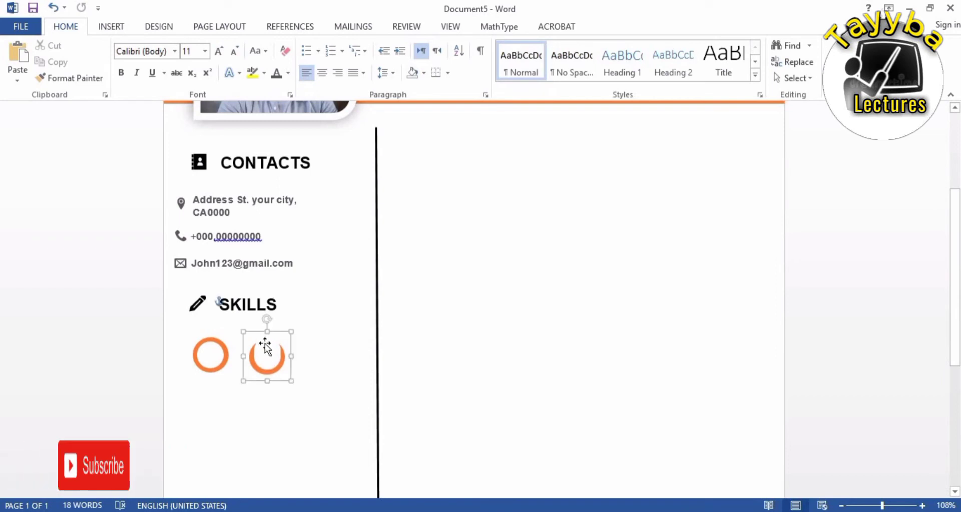
- Move the crescent slightly up-left beside the first ring
{"action": "left_click", "coordinate": [193, 461]}
{"action": "left_click_drag", "start_coordinate": [266, 364], "coordinate": [265, 360]}
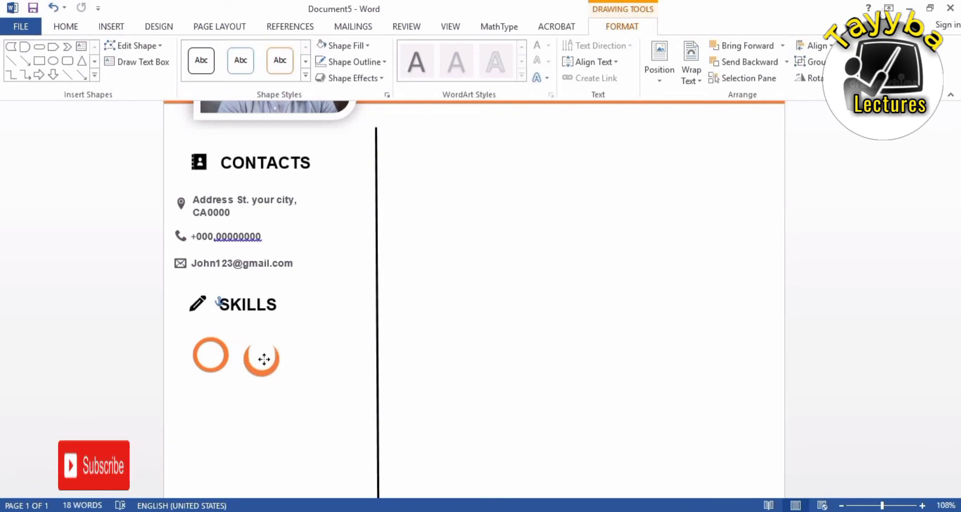
{"action": "left_click", "coordinate": [222, 436]}
{"action": "scroll", "coordinate": [222, 437], "scroll_direction": "down", "scroll_amount": 1}
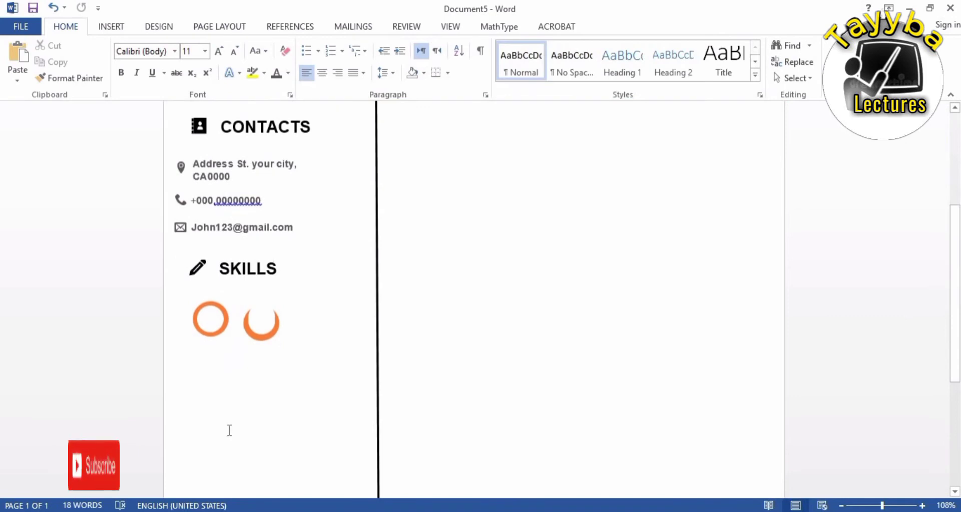
- Thicken the crescent's lower band and nudge the inner crescent until it forms an arc ring
{"action": "left_click", "coordinate": [262, 317]}
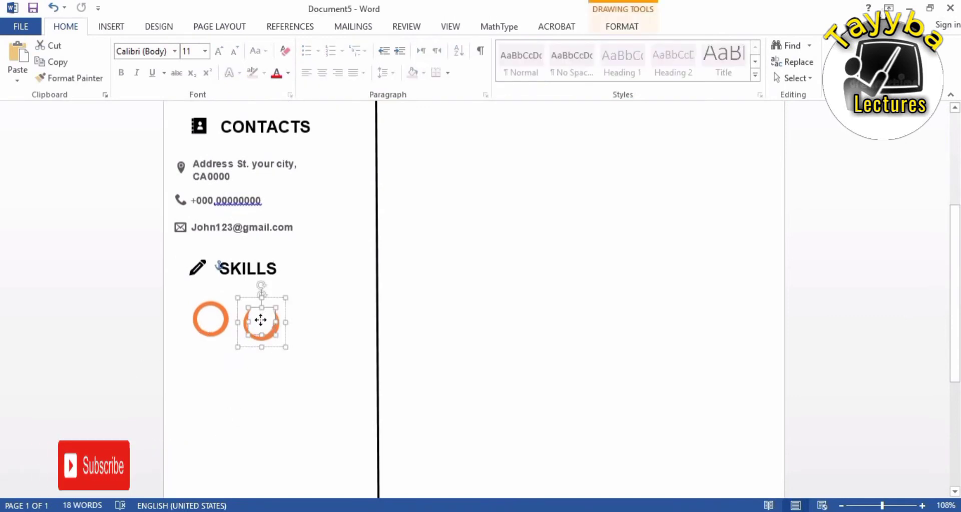
{"action": "mouse_move", "coordinate": [261, 315]}
{"action": "left_mouse_down"}
{"action": "mouse_move", "coordinate": [277, 338]}
{"action": "mouse_move", "coordinate": [260, 316]}
{"action": "left_mouse_up"}
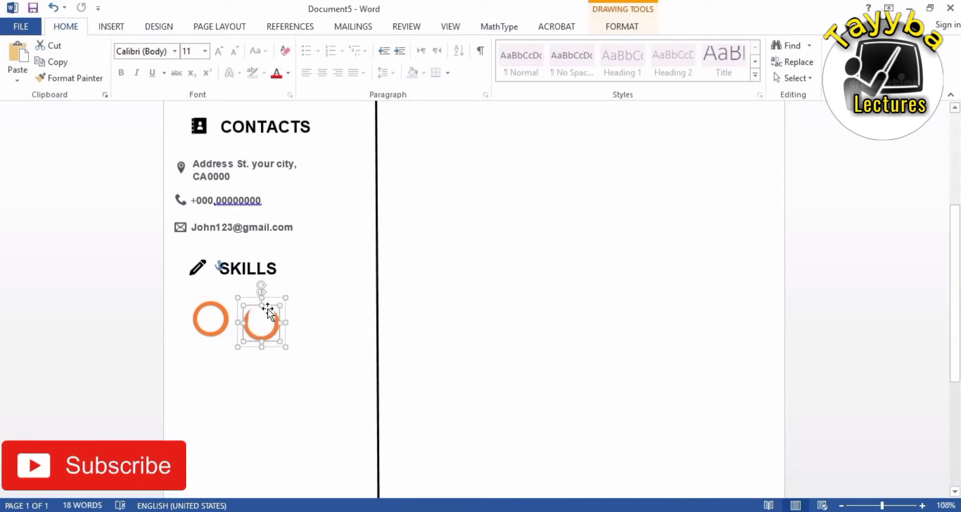
{"action": "left_click", "coordinate": [266, 319]}
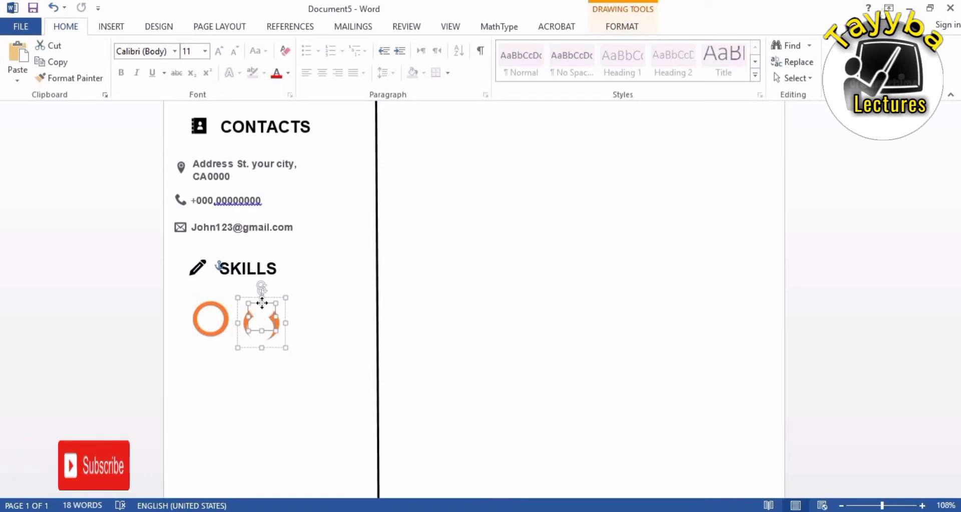
{"action": "key", "text": "Up"}
{"action": "key", "text": "Up"}
{"action": "key", "text": "Up"}
{"action": "key", "text": "Down"}
{"action": "key", "text": "Down"}
{"action": "key", "text": "Down"}
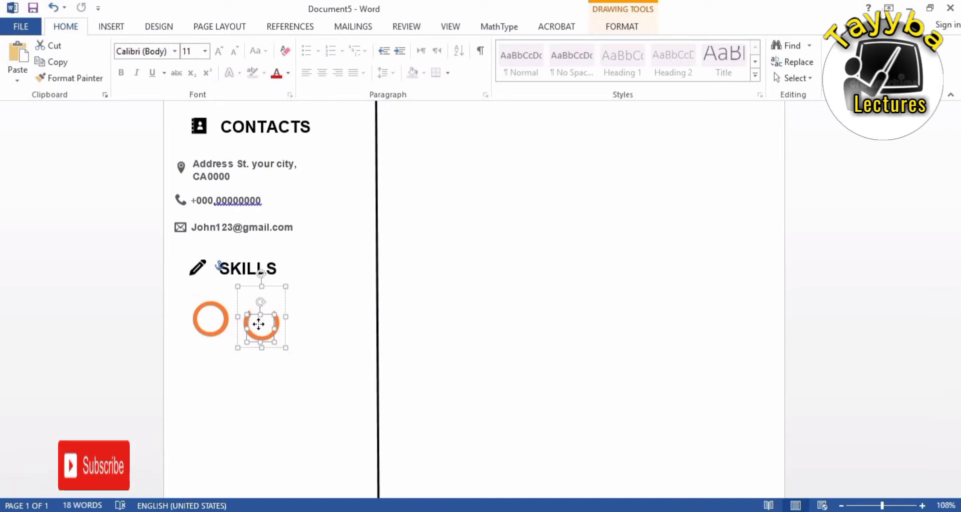
{"action": "key", "text": "Up"}
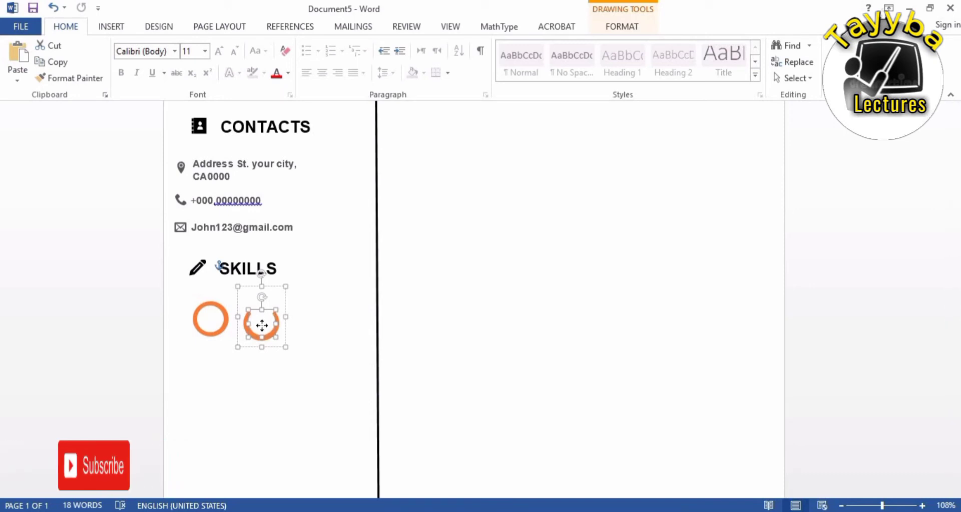
{"action": "left_click", "coordinate": [349, 356]}
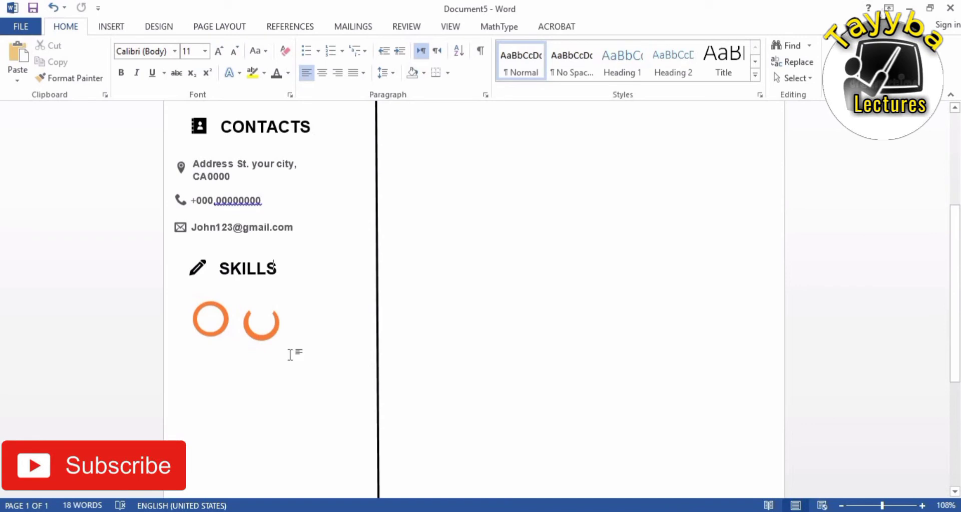
{"action": "left_click", "coordinate": [267, 332]}
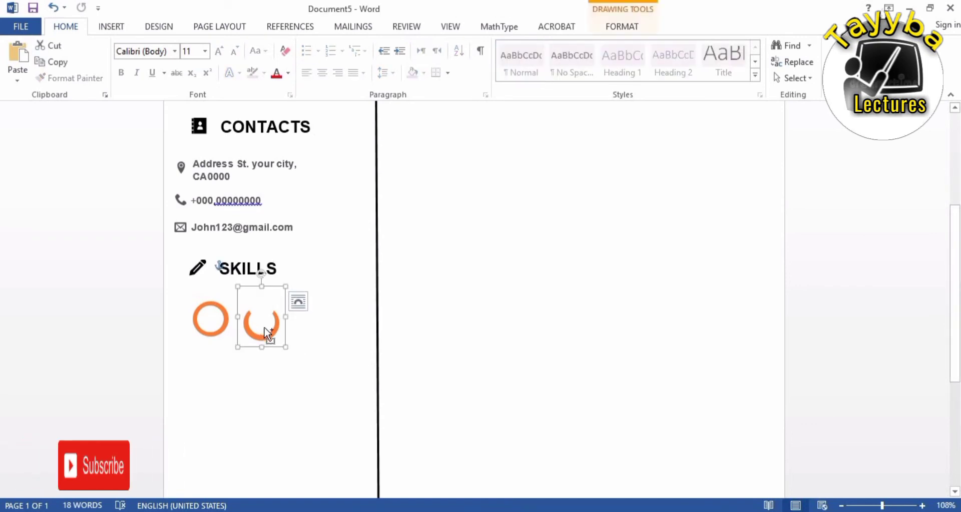
{"action": "left_click", "coordinate": [262, 323]}
{"action": "left_click", "coordinate": [265, 329]}
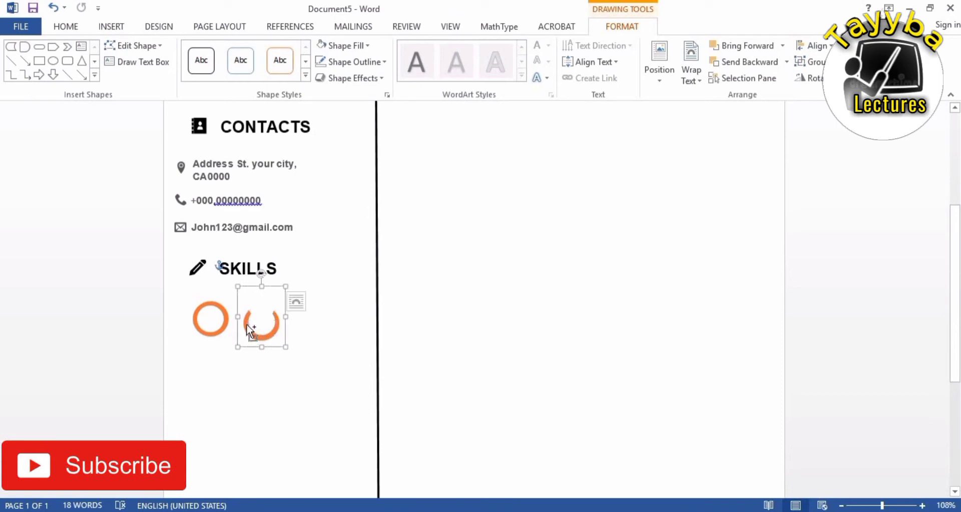
- Shift the arc so it lines up with the first ring
{"action": "left_click_drag", "start_coordinate": [249, 331], "coordinate": [258, 328]}
{"action": "left_click", "coordinate": [268, 328]}
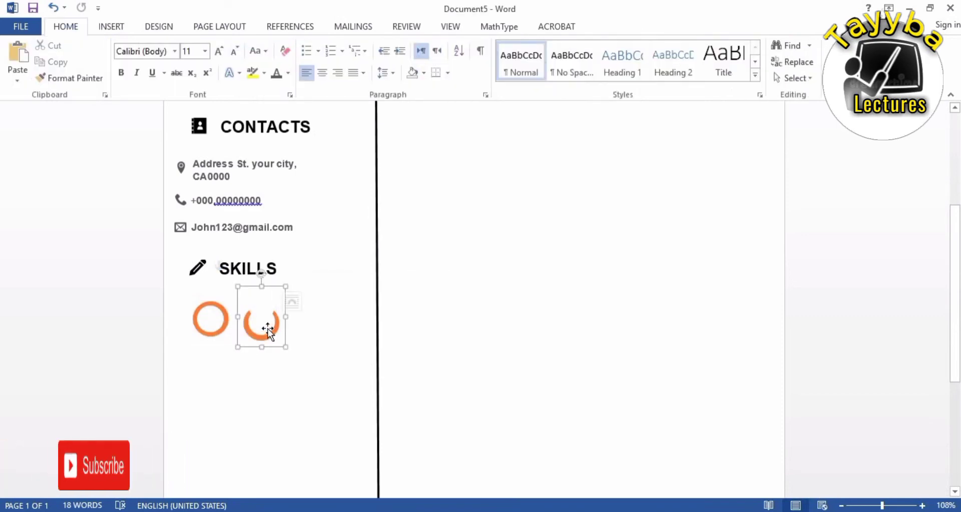
{"action": "left_click_drag", "start_coordinate": [273, 285], "coordinate": [272, 278]}
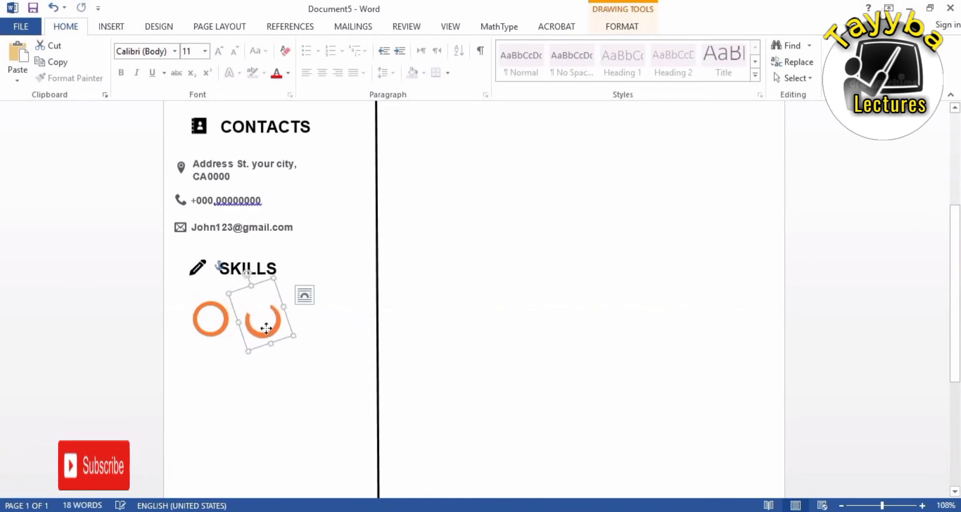
{"action": "left_click_drag", "start_coordinate": [262, 320], "coordinate": [264, 328]}
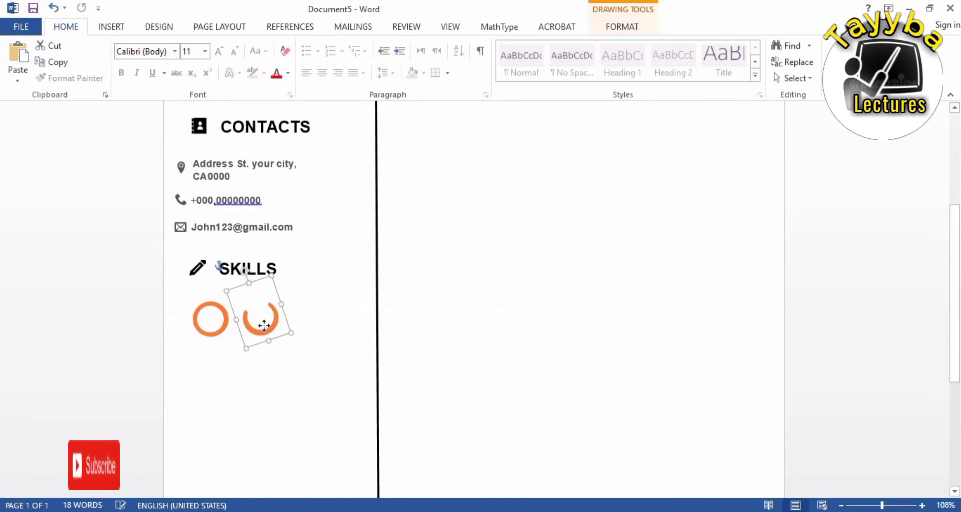
{"action": "left_click", "coordinate": [316, 449]}
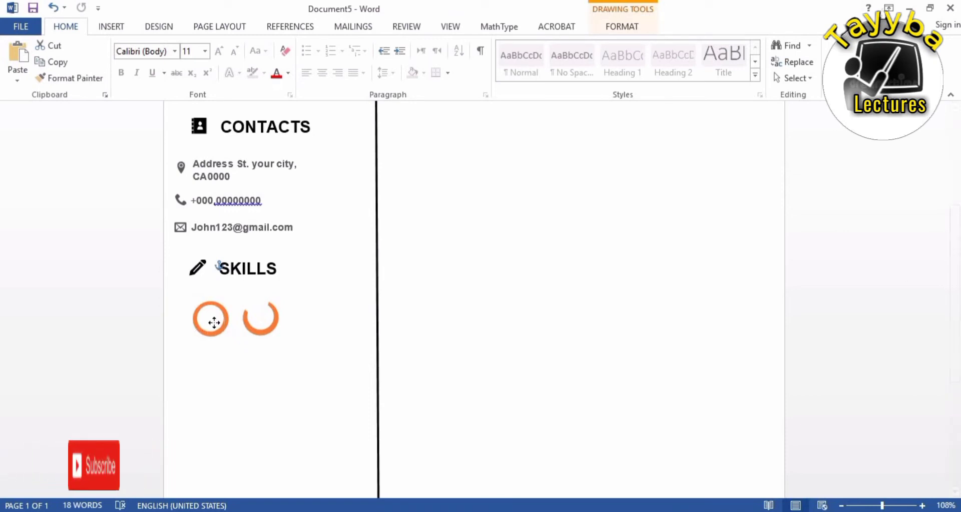
- Duplicate the arc and place the copy below the first ring
{"action": "left_click", "coordinate": [282, 325]}
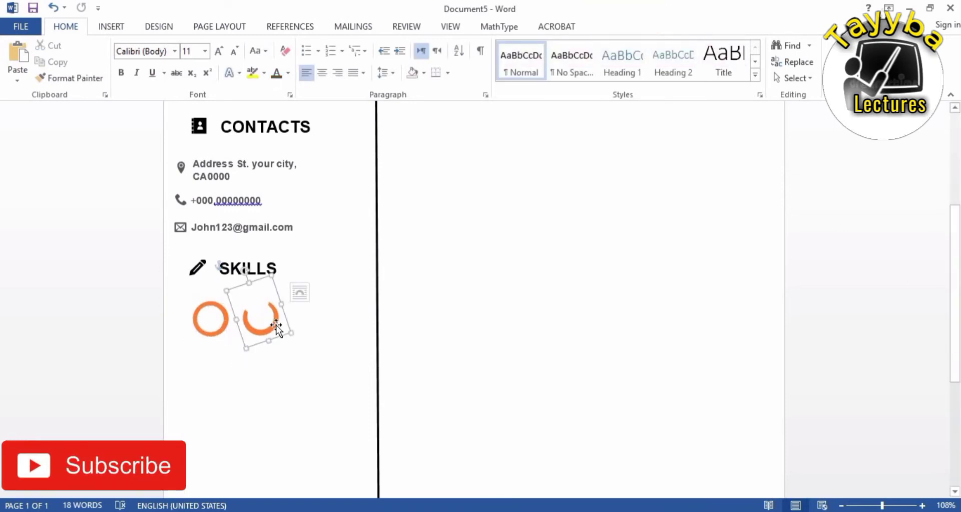
{"action": "left_click", "coordinate": [277, 328]}
{"action": "key", "text": "ctrl+v"}
{"action": "mouse_move", "coordinate": [251, 371]}
{"action": "left_mouse_down"}
{"action": "mouse_move", "coordinate": [214, 382]}
{"action": "mouse_move", "coordinate": [214, 352]}
{"action": "left_mouse_up"}
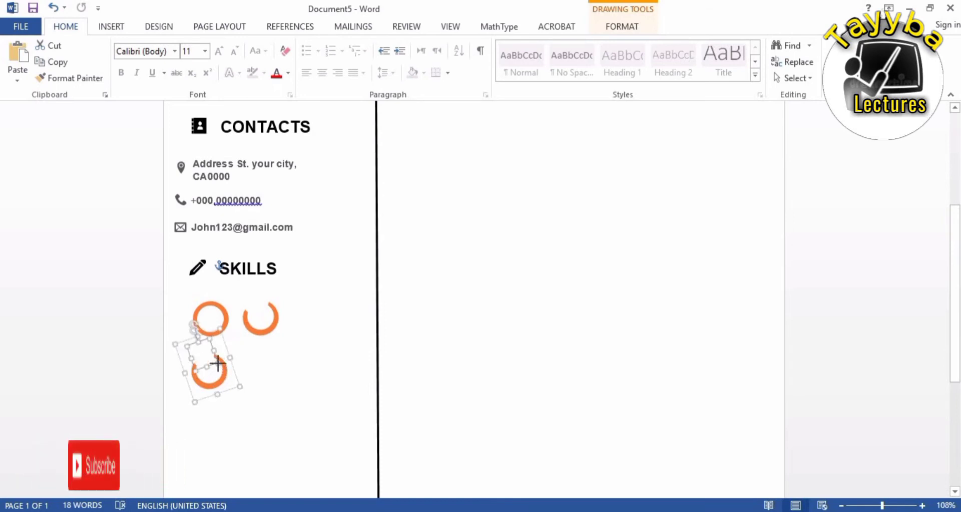
- Copy the lower arc to the right, below the second arc
{"action": "left_click", "coordinate": [214, 361]}
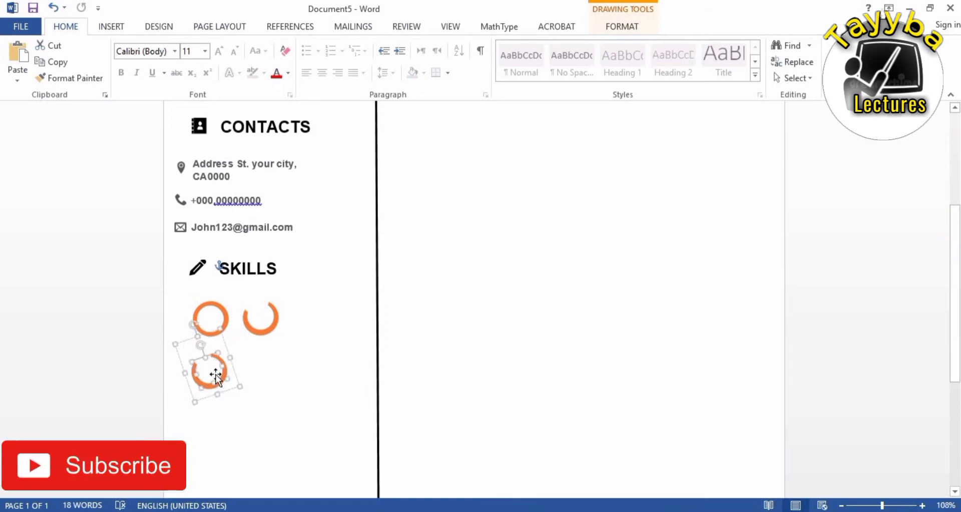
{"action": "left_click", "coordinate": [288, 398]}
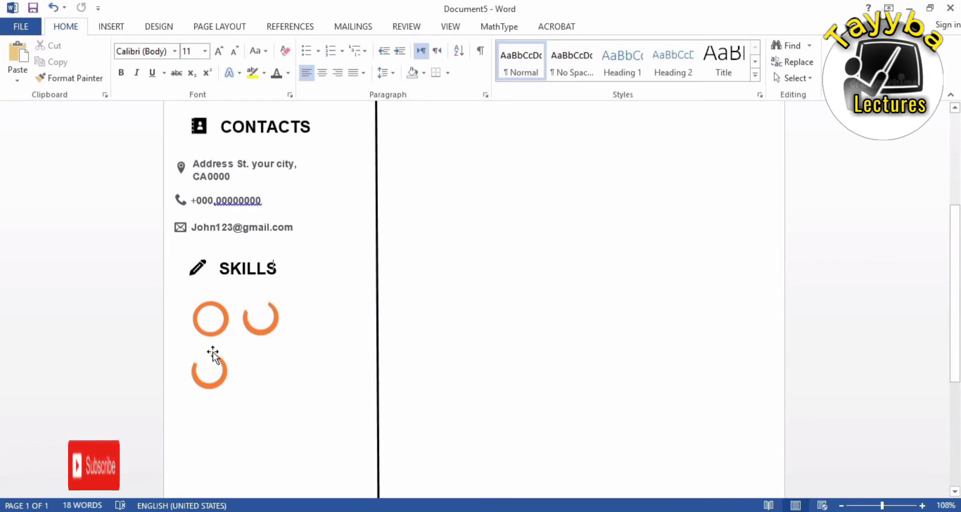
{"action": "left_click_drag", "start_coordinate": [206, 359], "coordinate": [205, 359]}
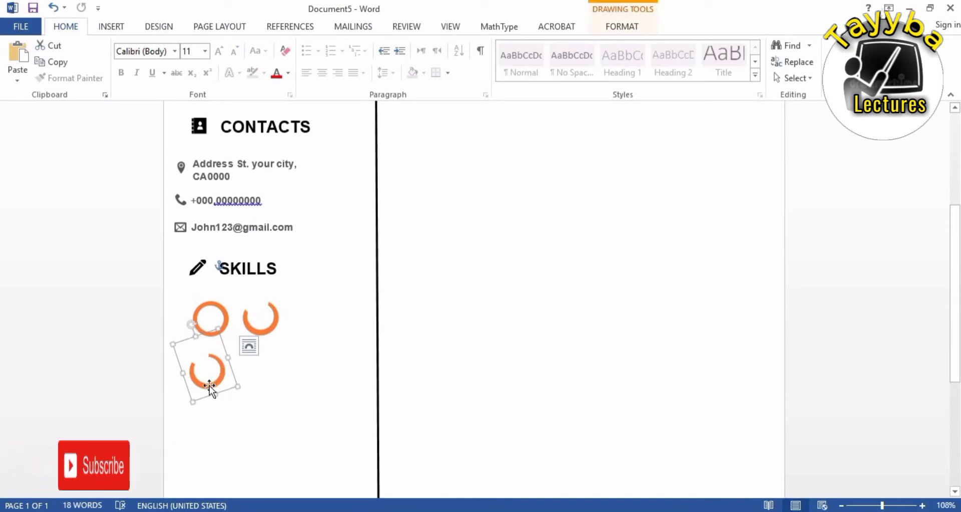
{"action": "mouse_move", "coordinate": [211, 383]}
{"action": "left_mouse_down"}
{"action": "mouse_move", "coordinate": [261, 382]}
{"action": "mouse_move", "coordinate": [258, 373]}
{"action": "left_mouse_up"}
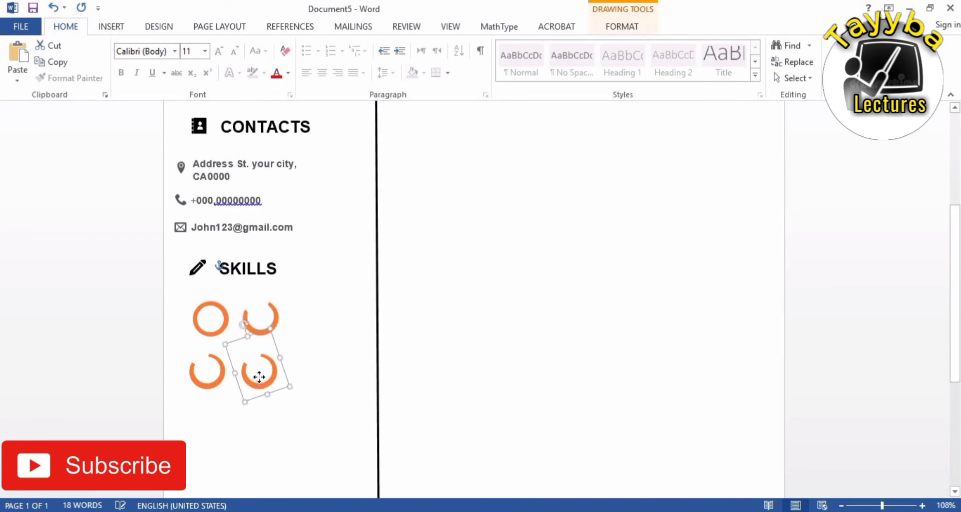
- Shrink the gap in the bottom-right arc with its adjustment handle
{"action": "double_click", "coordinate": [255, 359]}
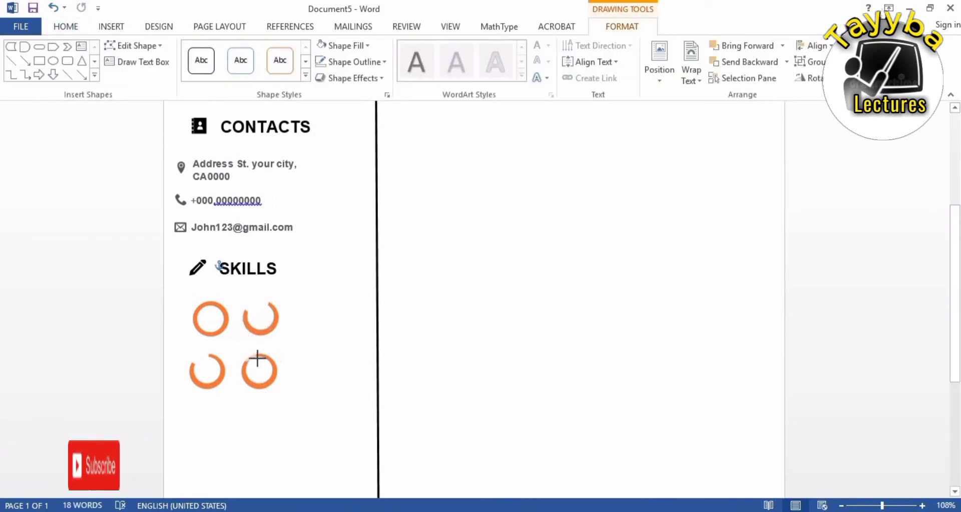
{"action": "left_click", "coordinate": [304, 369]}
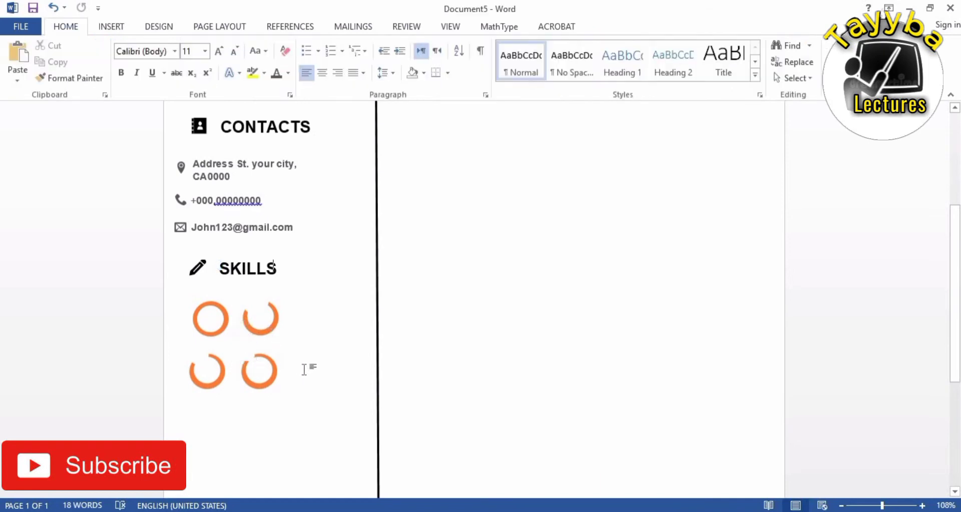
{"action": "left_click", "coordinate": [250, 354]}
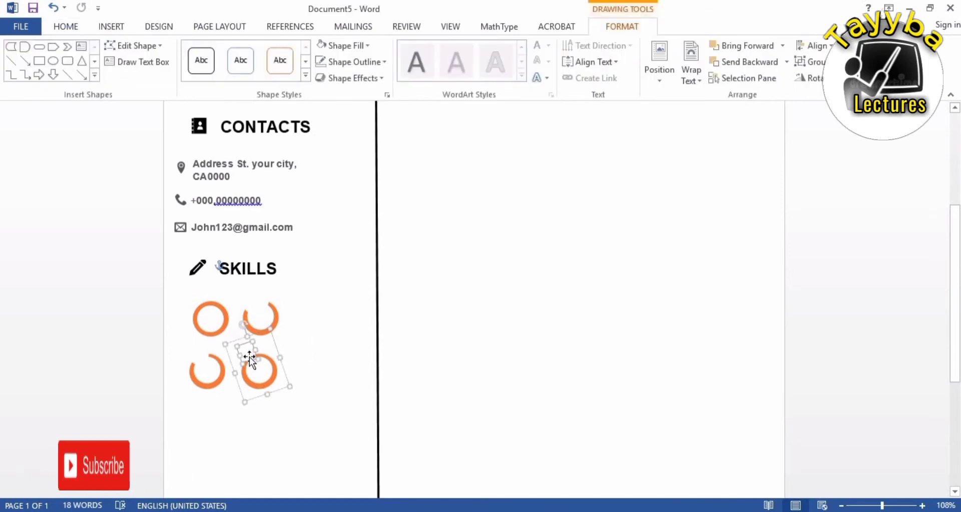
{"action": "left_click_drag", "start_coordinate": [262, 368], "coordinate": [256, 364]}
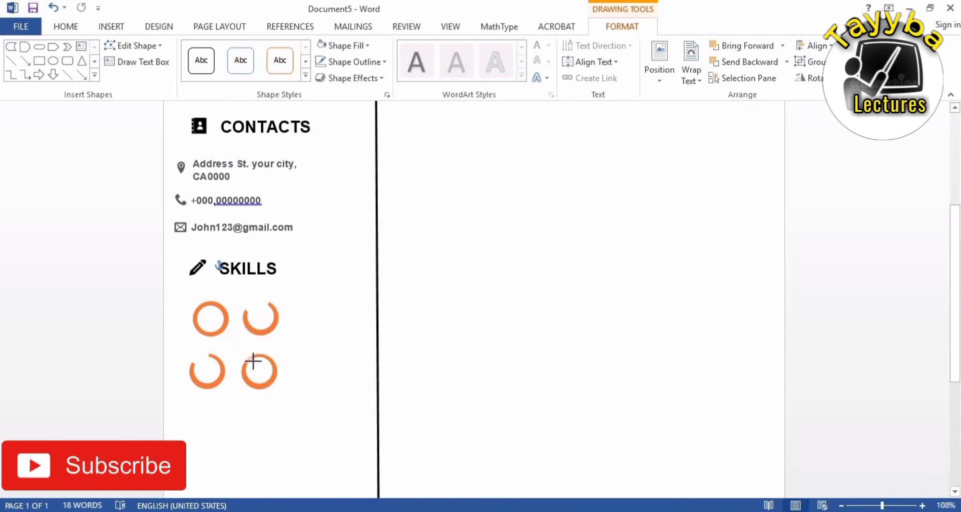
{"action": "left_click", "coordinate": [275, 376]}
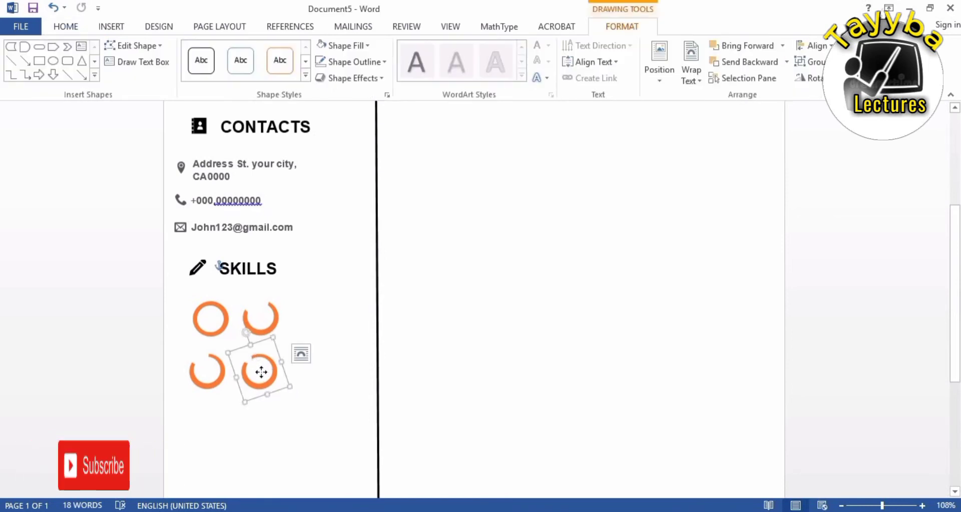
{"action": "left_click_drag", "start_coordinate": [262, 371], "coordinate": [264, 373]}
{"action": "key", "text": "Escape"}
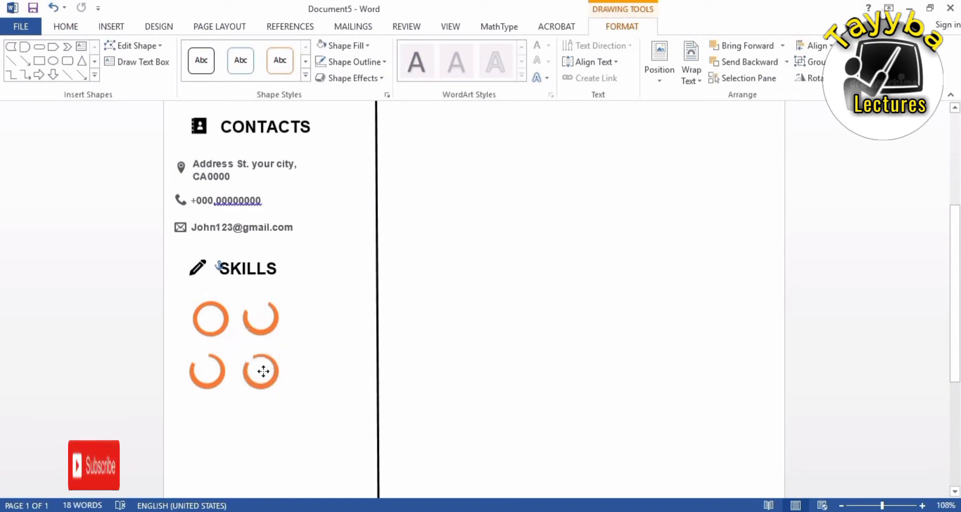
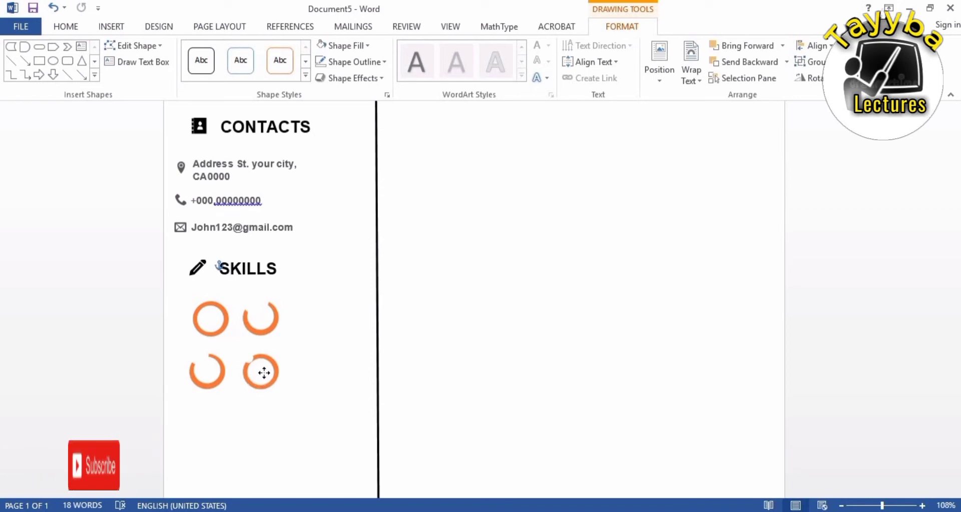
- Shift the bottom-right skill ring right and down, and lower the bottom-left ring slightly
{"action": "left_click", "coordinate": [264, 373]}
{"action": "left_click", "coordinate": [298, 416]}
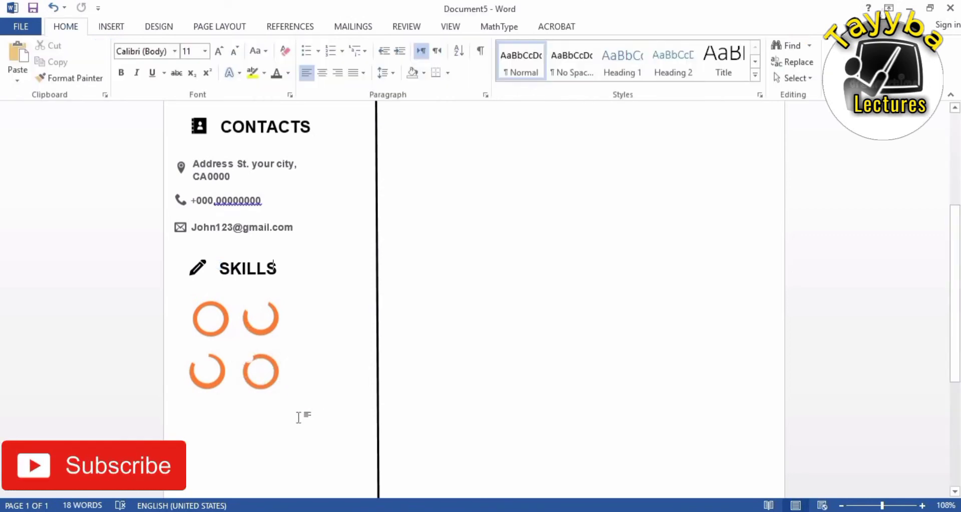
{"action": "left_click", "coordinate": [249, 358]}
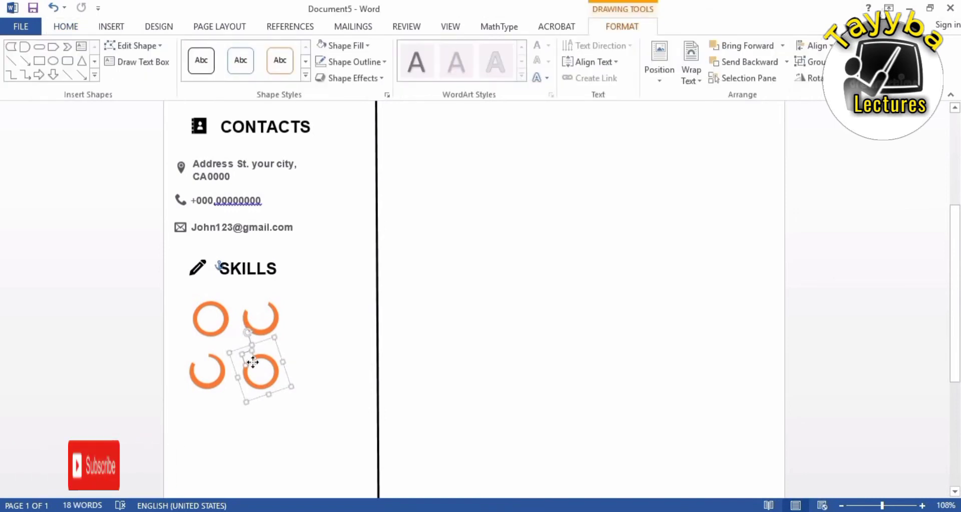
{"action": "left_click", "coordinate": [311, 363]}
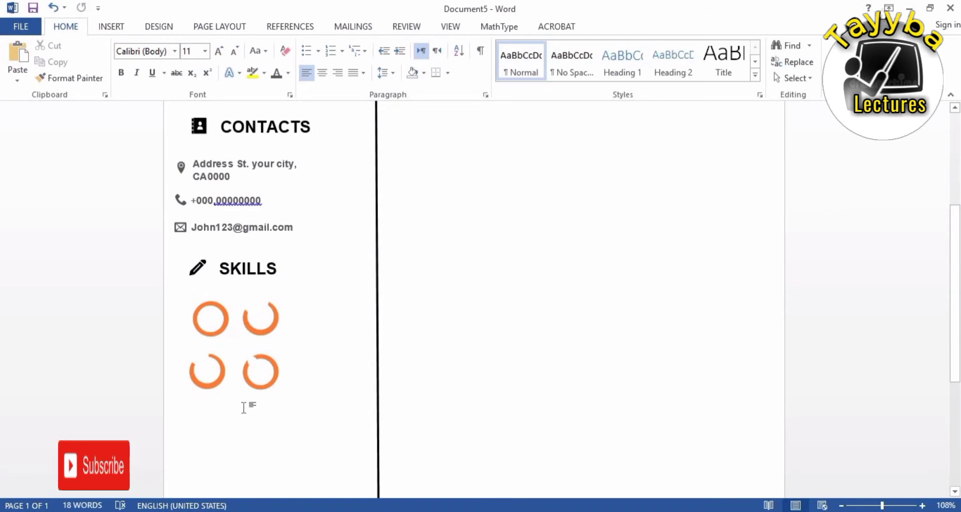
{"action": "left_click", "coordinate": [273, 359]}
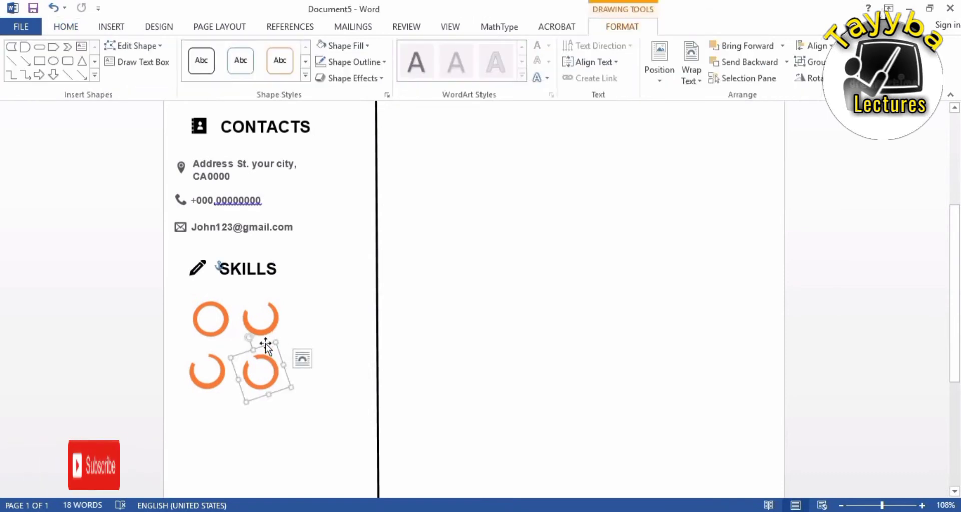
{"action": "left_click_drag", "start_coordinate": [266, 346], "coordinate": [275, 343]}
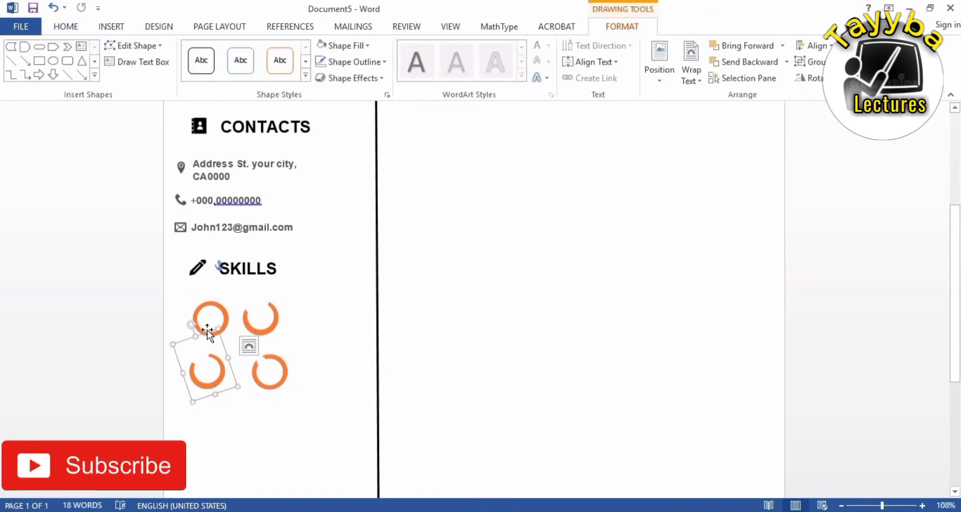
{"action": "left_click_drag", "start_coordinate": [206, 344], "coordinate": [208, 349]}
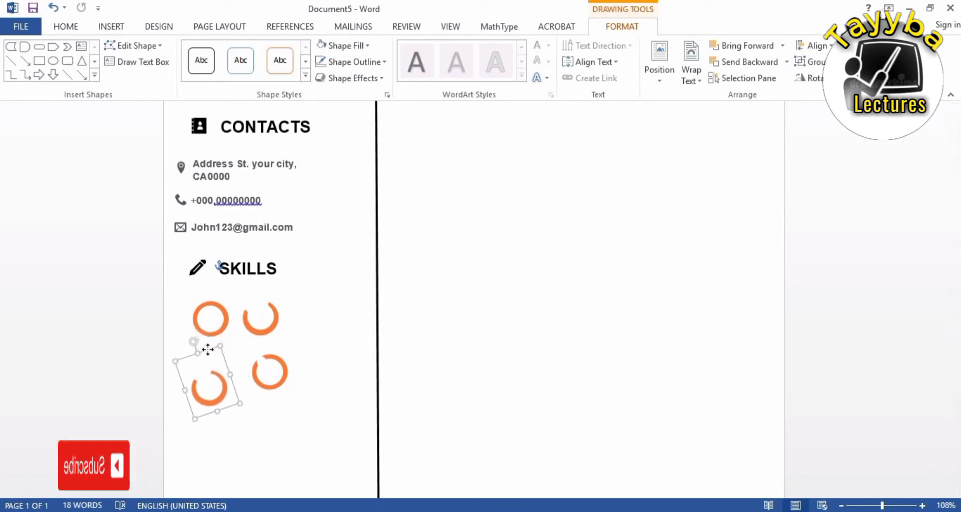
{"action": "left_click", "coordinate": [276, 353]}
{"action": "left_click_drag", "start_coordinate": [274, 350], "coordinate": [277, 356]}
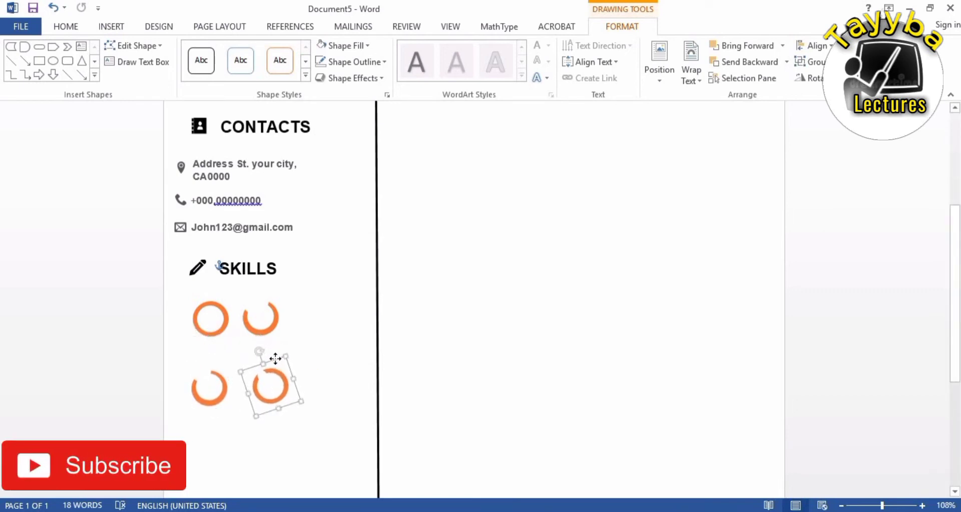
- Move the top-right ring further right and nudge the top-left ring down to even the grid
{"action": "left_click_drag", "start_coordinate": [260, 283], "coordinate": [274, 283]}
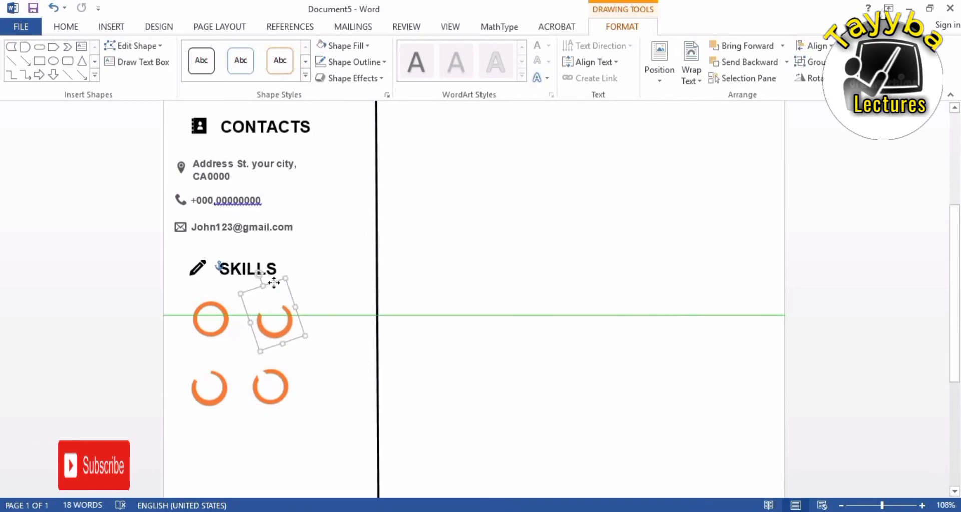
{"action": "left_click_drag", "start_coordinate": [209, 320], "coordinate": [209, 324]}
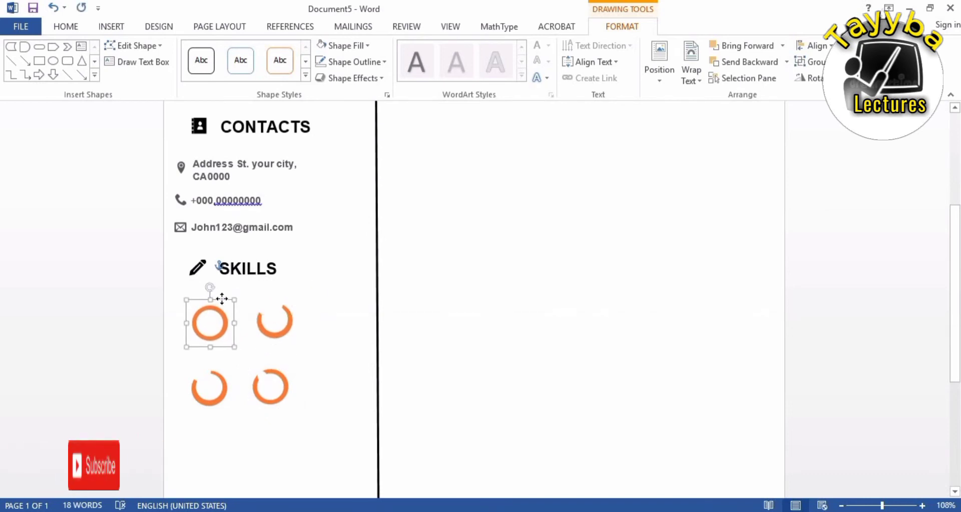
{"action": "left_click", "coordinate": [332, 384]}
{"action": "scroll", "coordinate": [307, 370], "scroll_direction": "down", "scroll_amount": 3}
{"action": "scroll", "coordinate": [290, 355], "scroll_direction": "up", "scroll_amount": 1}
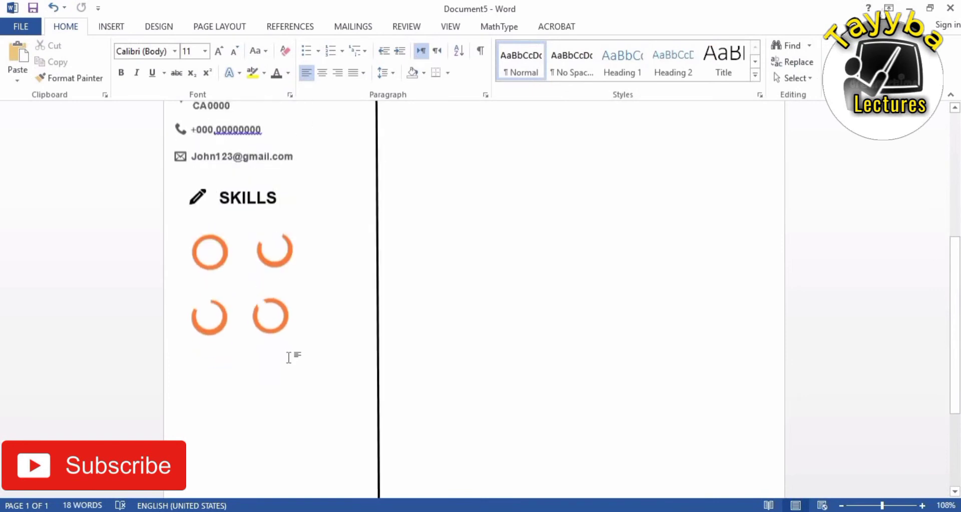
{"action": "scroll", "coordinate": [281, 370], "scroll_direction": "up", "scroll_amount": 2}
{"action": "left_click", "coordinate": [270, 387]}
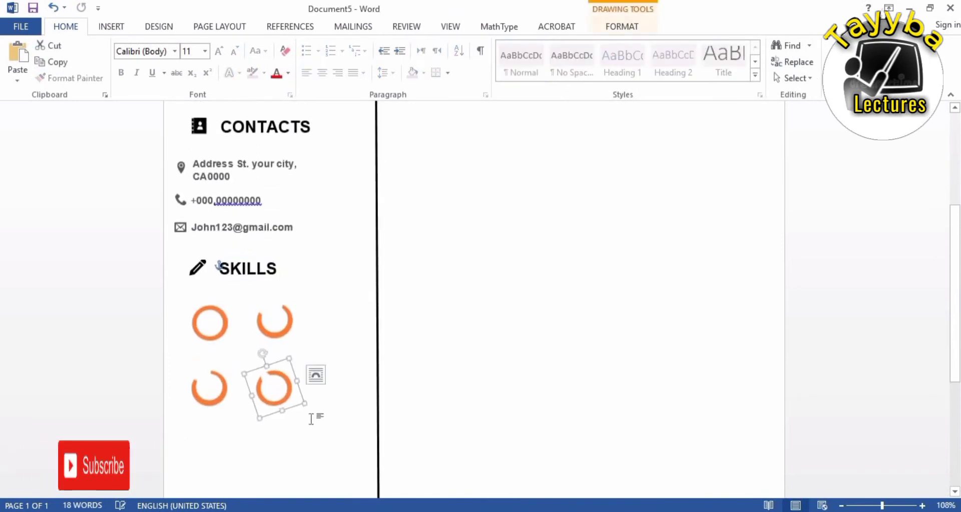
{"action": "left_click", "coordinate": [279, 358]}
{"action": "scroll", "coordinate": [280, 356], "scroll_direction": "up", "scroll_amount": 3}
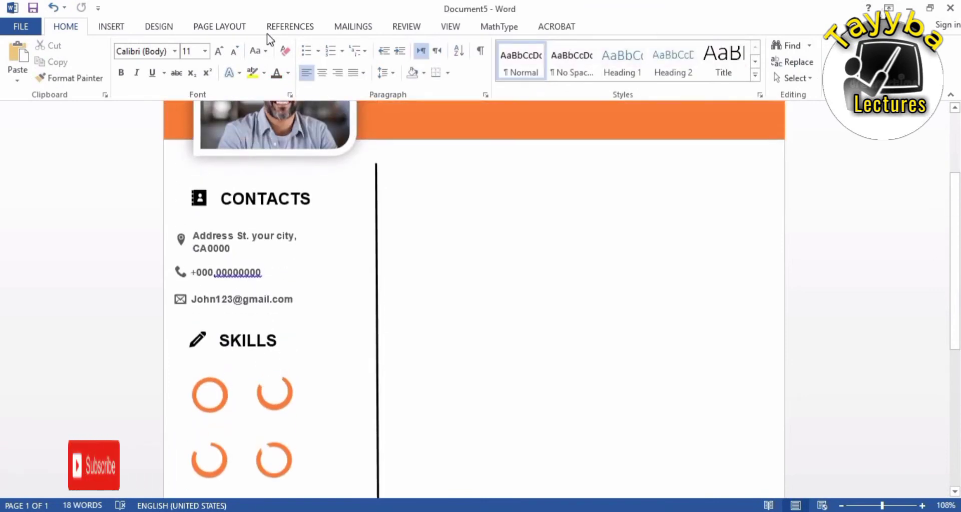
- Draw a small text box above the first skill ring and type Teamwork
{"action": "left_click", "coordinate": [111, 26]}
{"action": "left_click", "coordinate": [659, 70]}
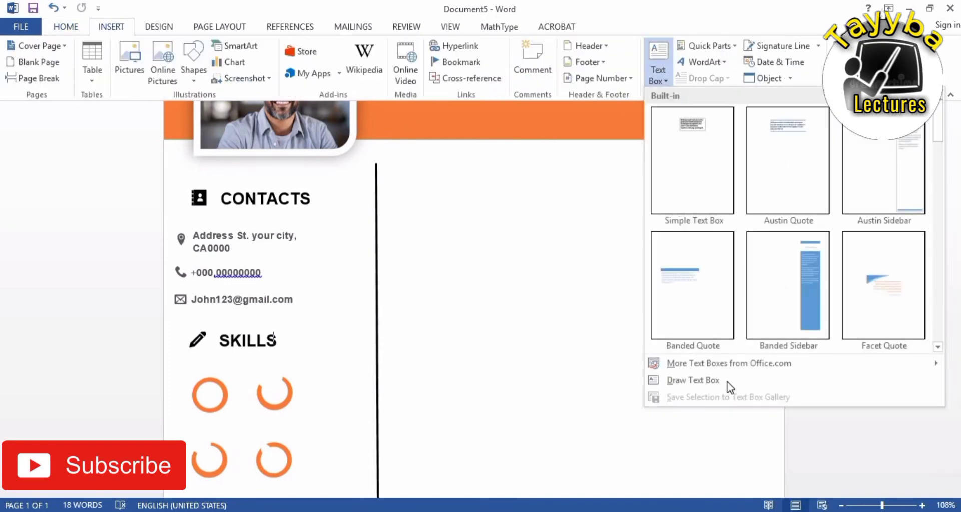
{"action": "left_click", "coordinate": [721, 379]}
{"action": "left_click_drag", "start_coordinate": [188, 360], "coordinate": [243, 373]}
{"action": "type", "text": "Team"}
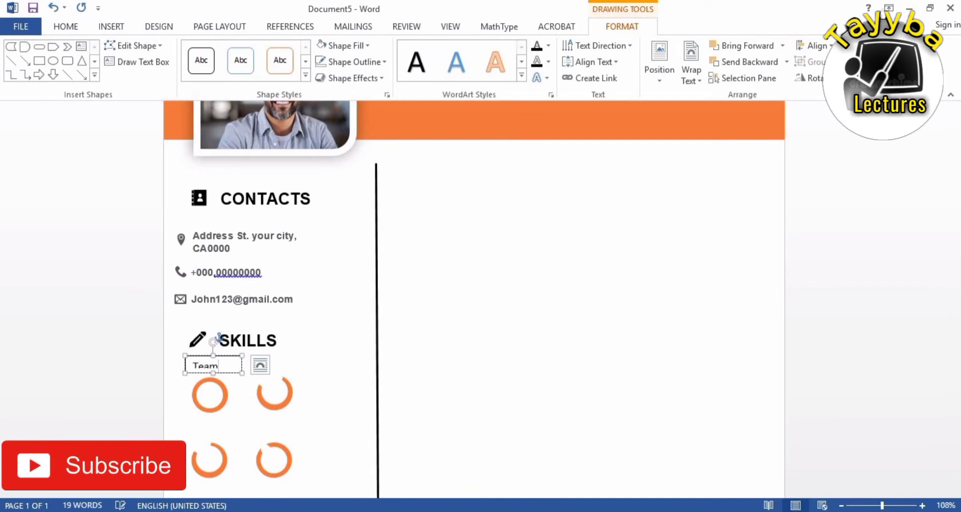
{"action": "type", "text": "work"}
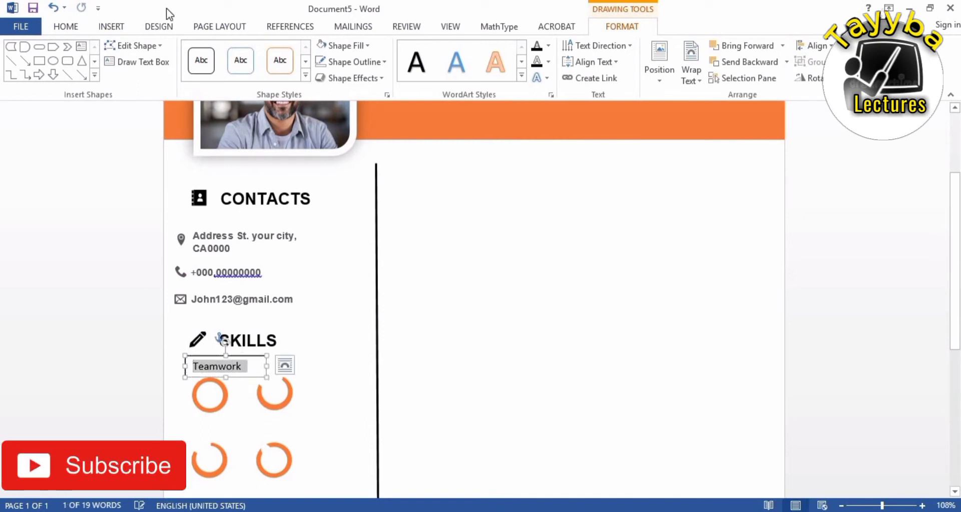
- Make the Teamwork label bold, size 10, with no fill or outline, just above the ring
{"action": "left_click", "coordinate": [74, 31]}
{"action": "left_click", "coordinate": [233, 52]}
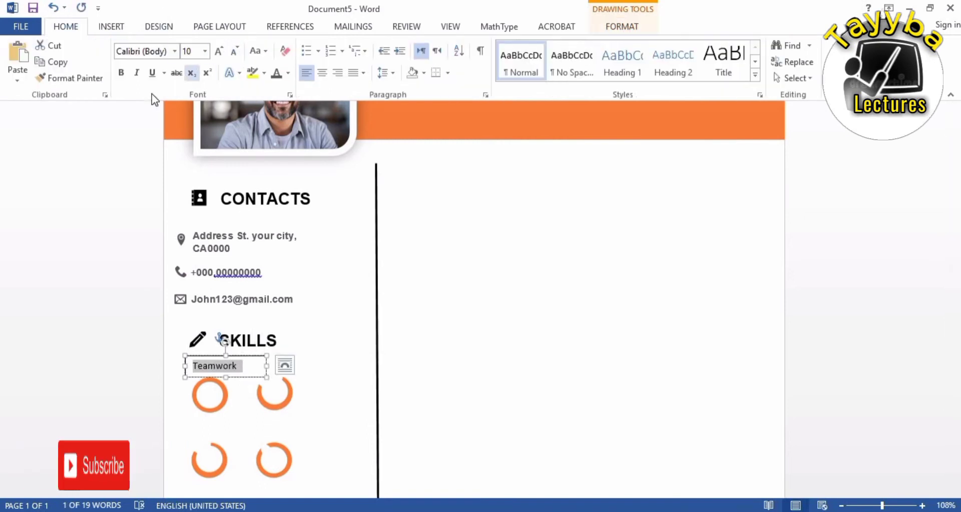
{"action": "left_click", "coordinate": [121, 72]}
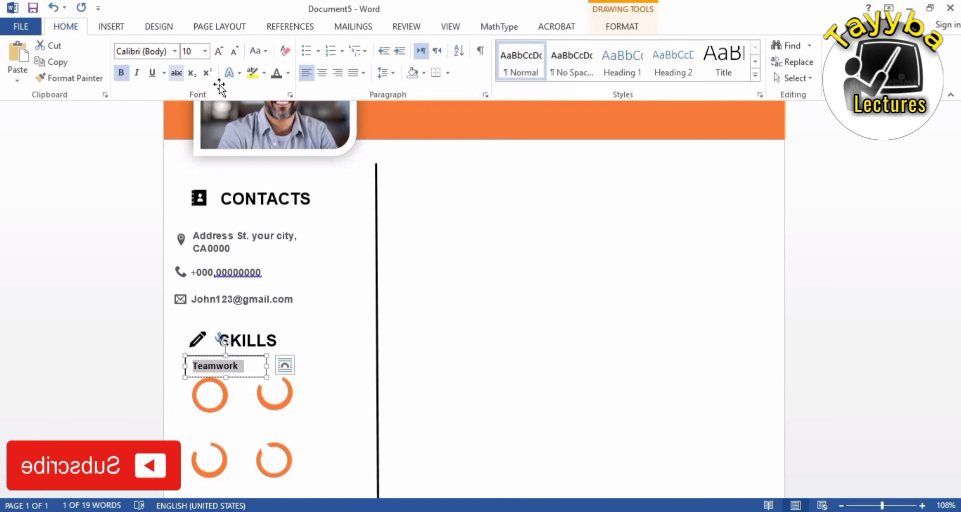
{"action": "left_click", "coordinate": [622, 26]}
{"action": "left_click", "coordinate": [347, 45]}
{"action": "left_click", "coordinate": [359, 62]}
{"action": "left_click", "coordinate": [359, 61]}
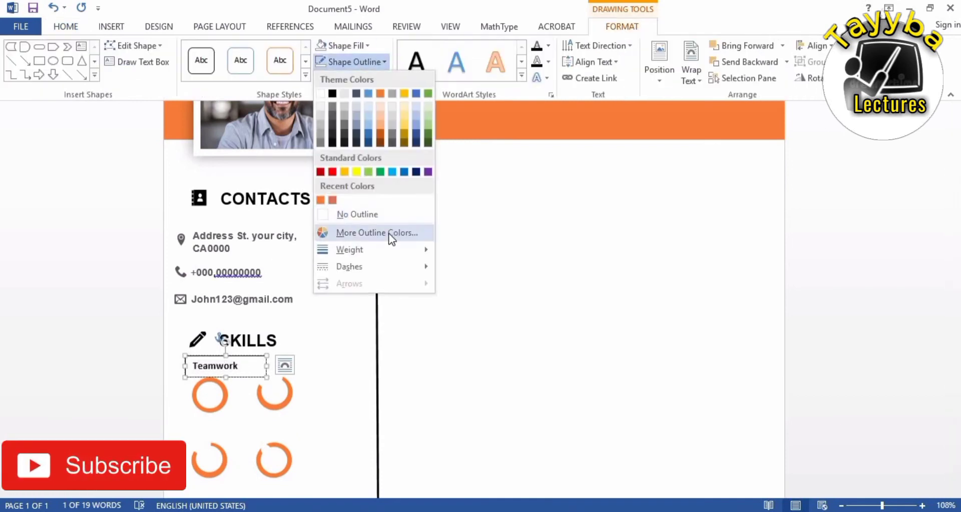
{"action": "left_click", "coordinate": [281, 348]}
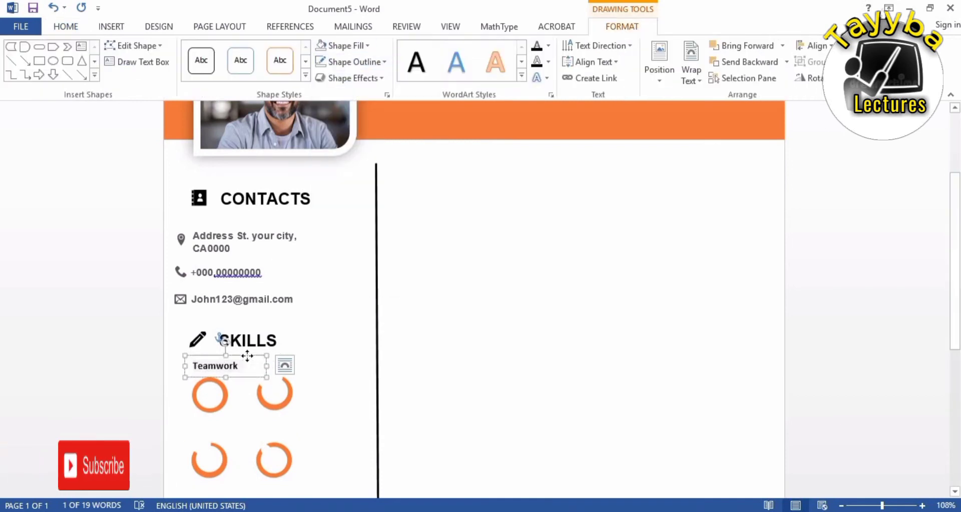
{"action": "left_click_drag", "start_coordinate": [249, 358], "coordinate": [248, 361]}
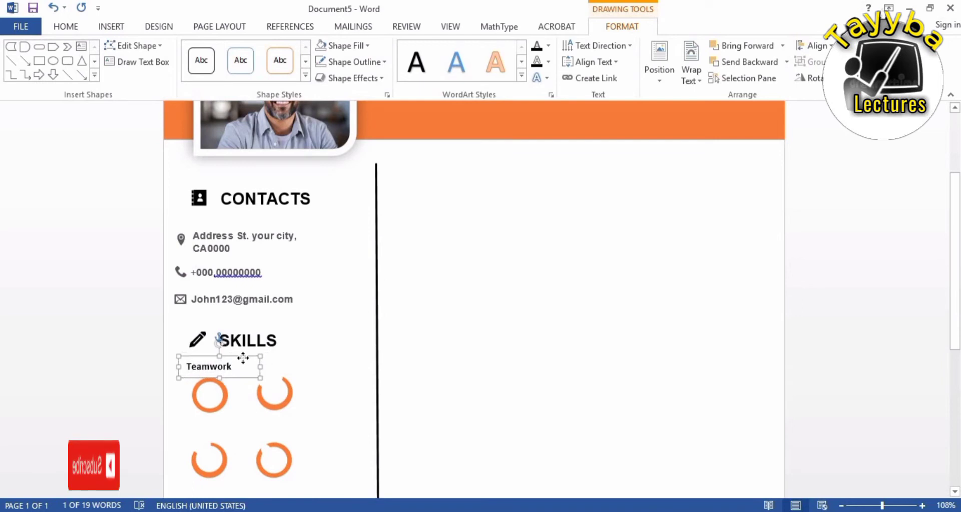
{"action": "left_click", "coordinate": [338, 384]}
- Move the top-right and bottom-right skill rings slightly right, aligned along the green guides
{"action": "left_click_drag", "start_coordinate": [292, 398], "coordinate": [289, 353]}
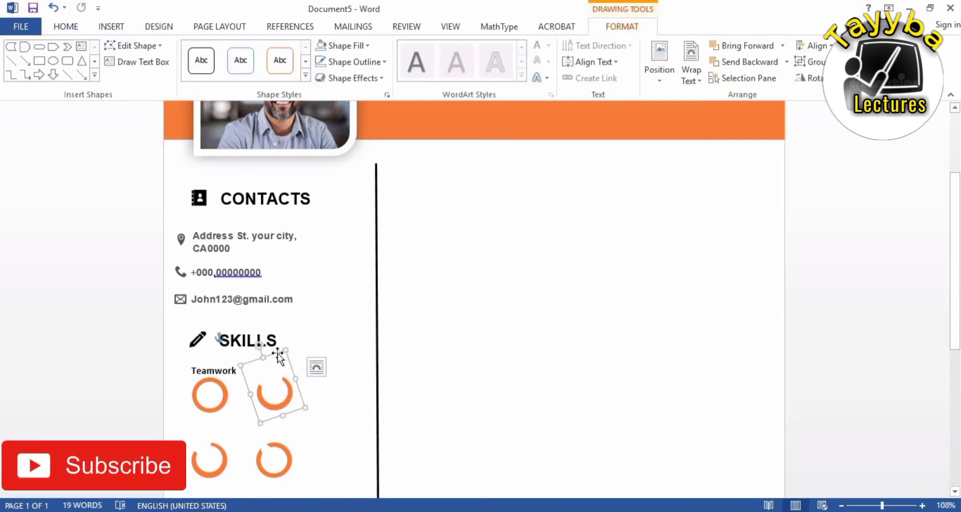
{"action": "left_click", "coordinate": [276, 472]}
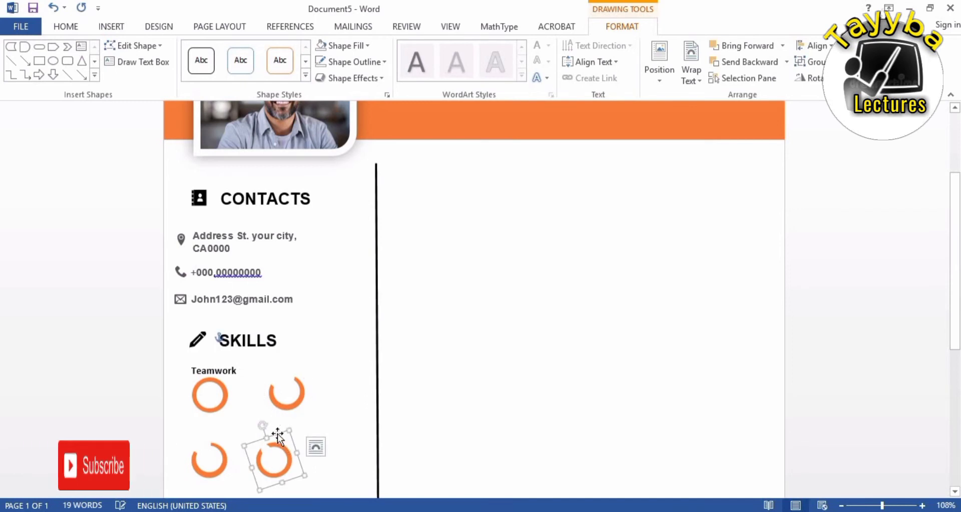
{"action": "left_click_drag", "start_coordinate": [288, 438], "coordinate": [291, 431]}
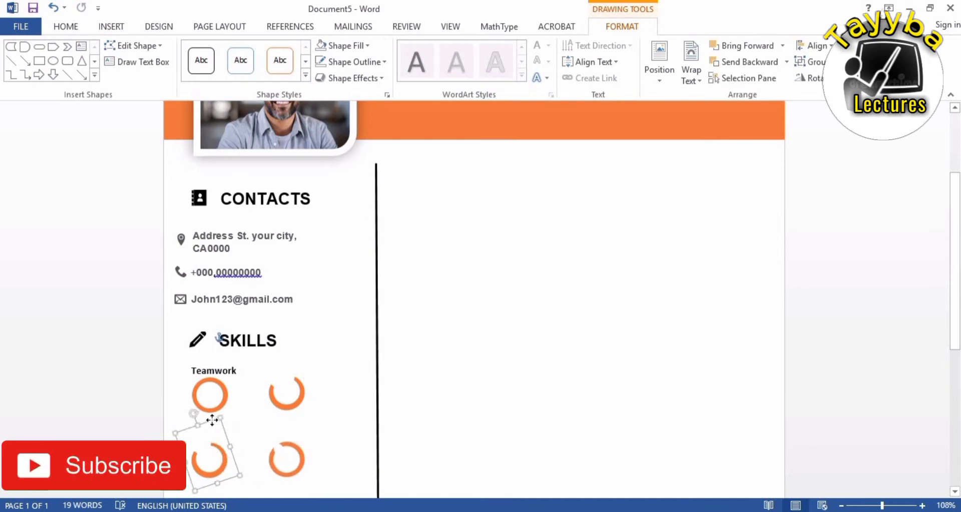
{"action": "left_click", "coordinate": [306, 398]}
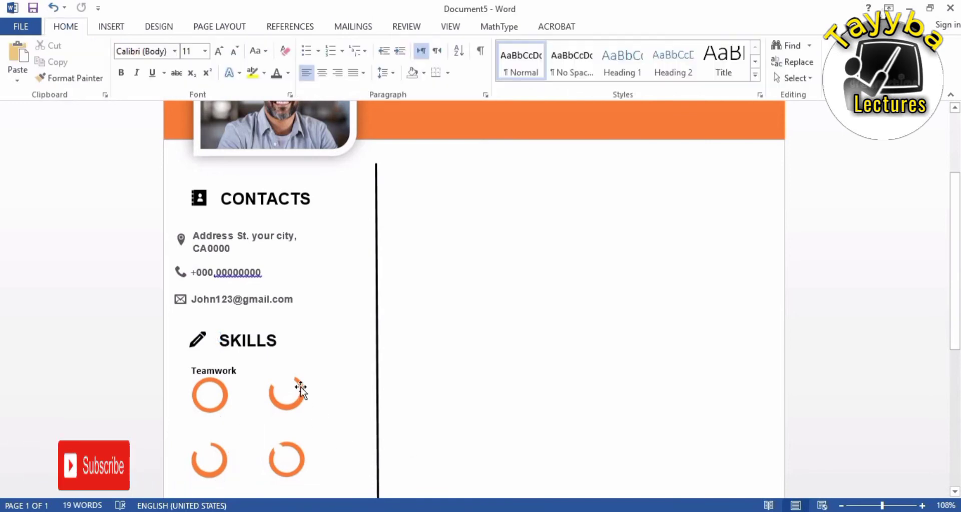
{"action": "left_click", "coordinate": [294, 386]}
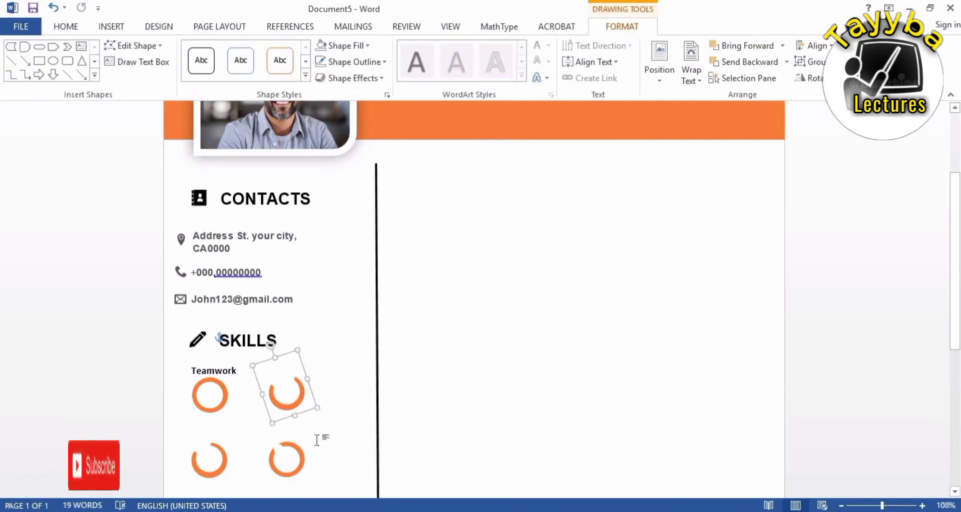
{"action": "left_click", "coordinate": [239, 370]}
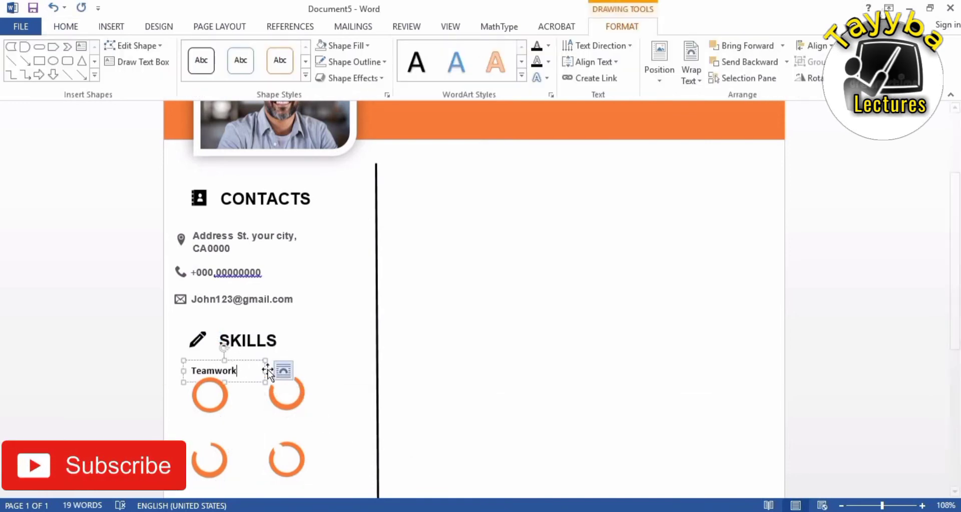
- Duplicate the Teamwork label and place the copy above the top-right skill ring
{"action": "right_click", "coordinate": [239, 361]}
{"action": "left_click", "coordinate": [289, 158]}
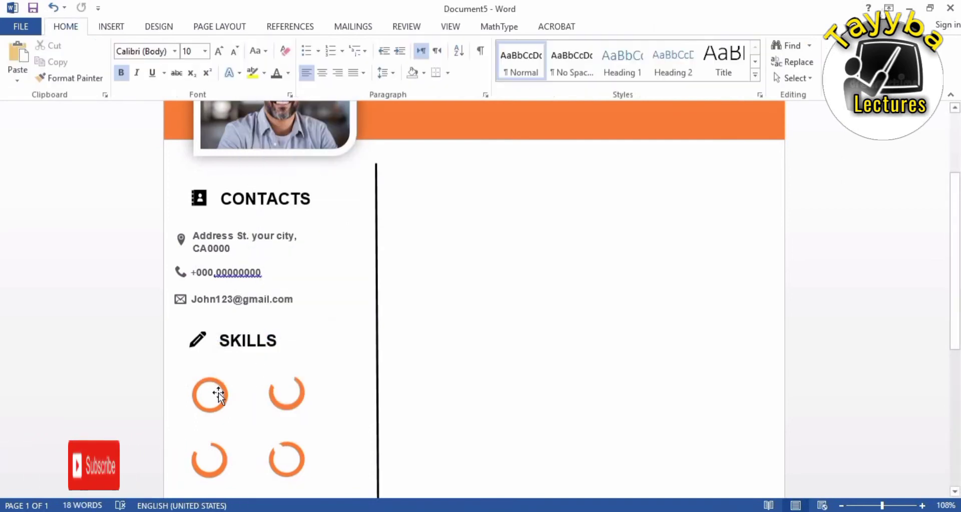
{"action": "key", "text": "ctrl+z"}
{"action": "right_click", "coordinate": [235, 363]}
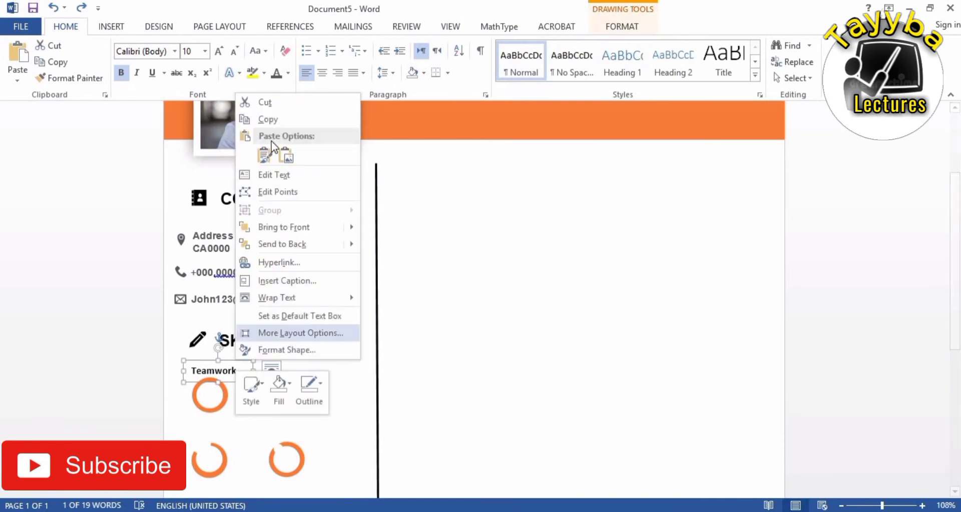
{"action": "key", "text": "Escape"}
{"action": "left_click", "coordinate": [343, 457]}
{"action": "left_click", "coordinate": [317, 362]}
{"action": "left_click", "coordinate": [324, 391]}
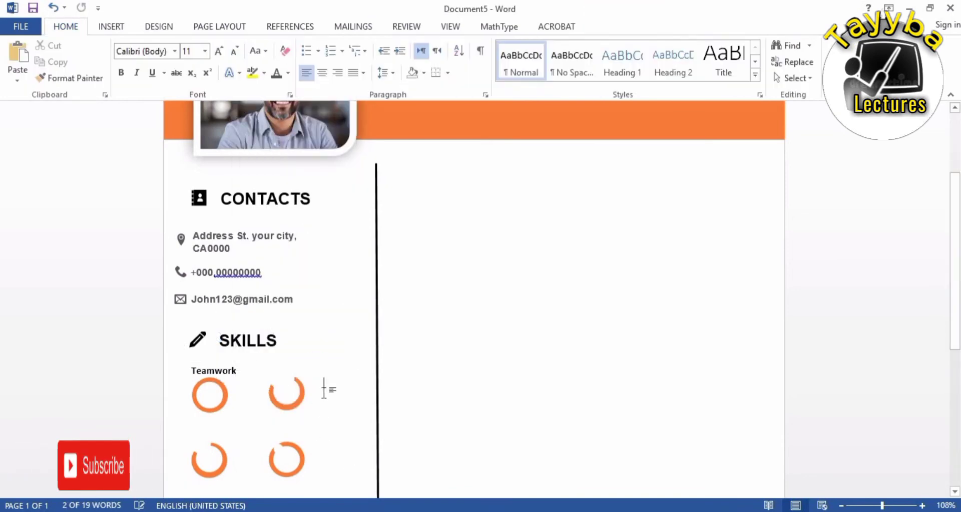
{"action": "key", "text": "ctrl+v"}
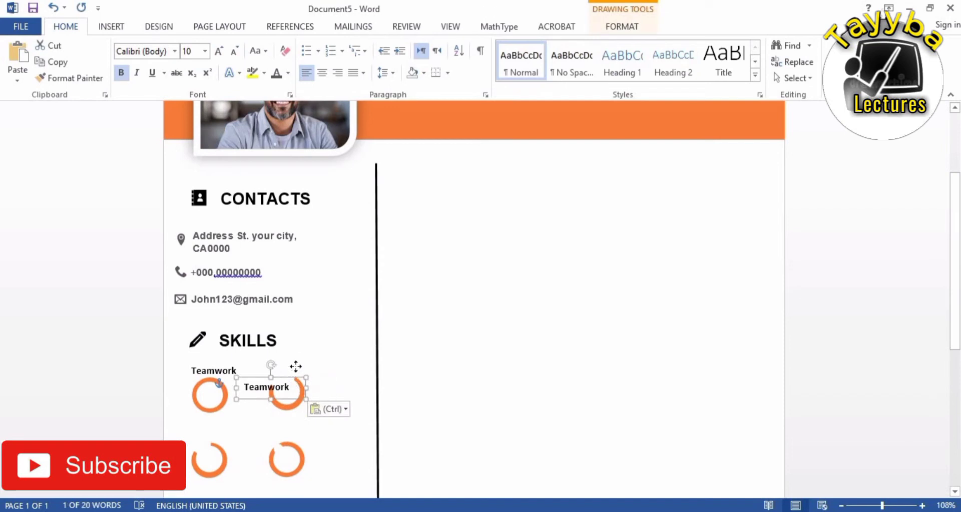
{"action": "left_click_drag", "start_coordinate": [296, 366], "coordinate": [308, 364]}
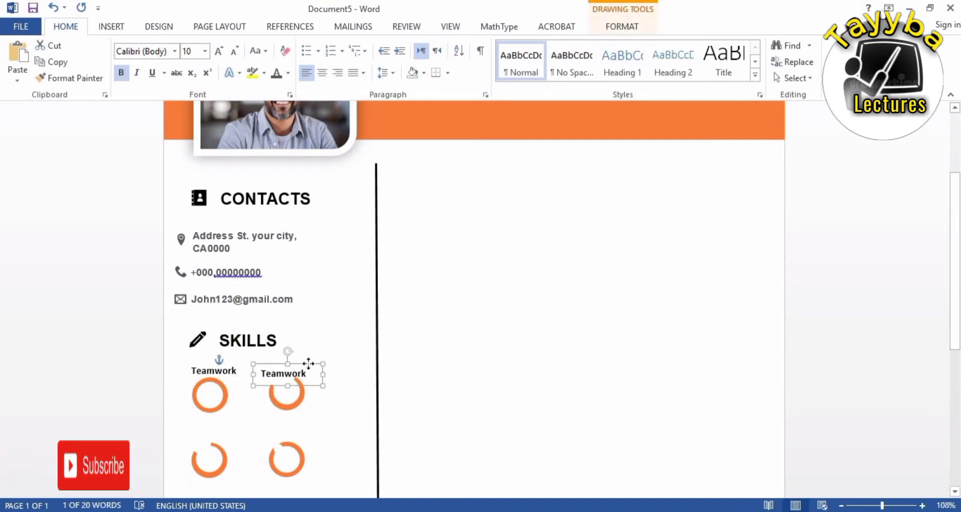
- Change the copied label's text to Analytical and nudge it into place
{"action": "double_click", "coordinate": [312, 387]}
{"action": "key", "text": "Delete"}
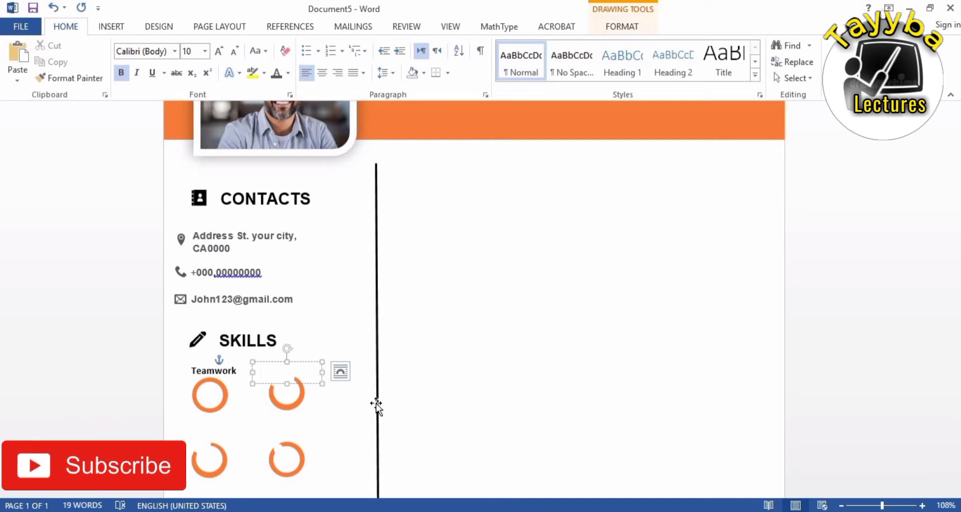
{"action": "type", "text": "A"}
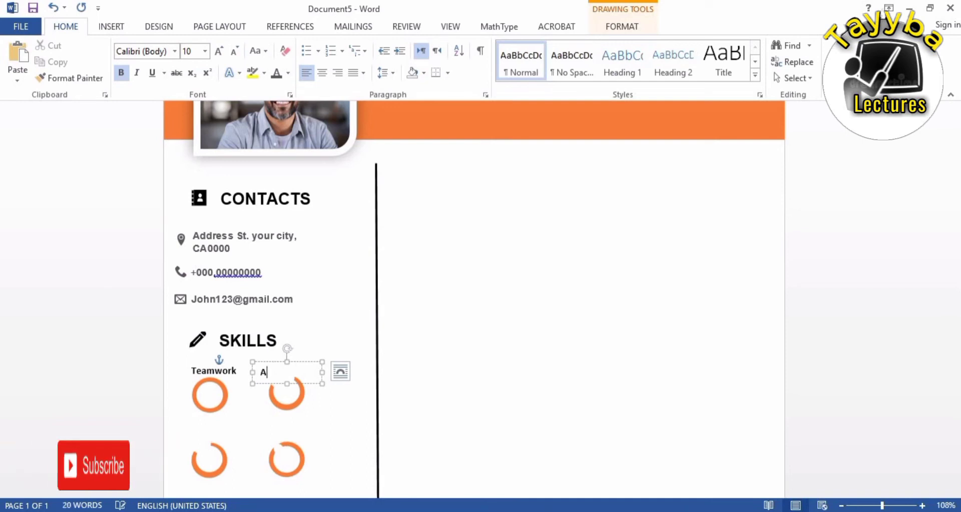
{"action": "type", "text": "na"}
{"action": "key", "text": "BackSpace"}
{"action": "key", "text": "BackSpace"}
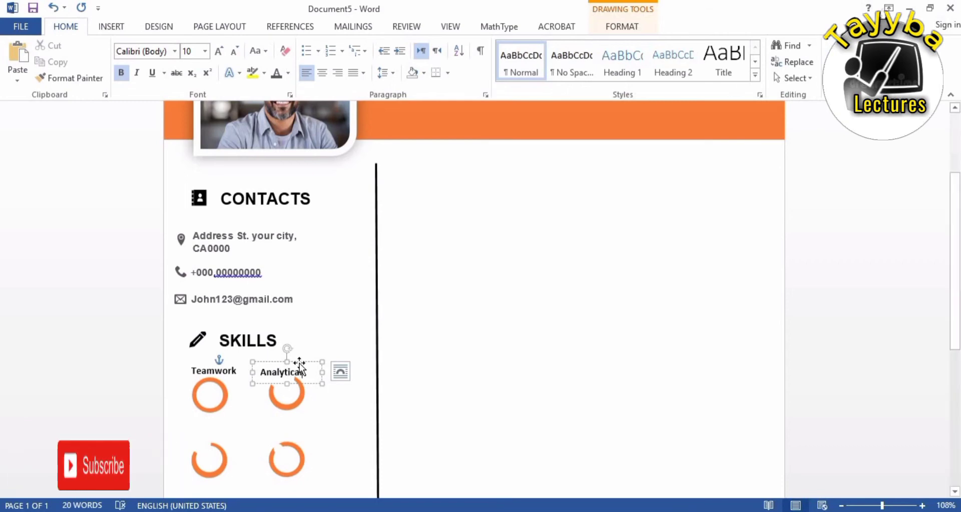
{"action": "left_click_drag", "start_coordinate": [303, 360], "coordinate": [302, 360]}
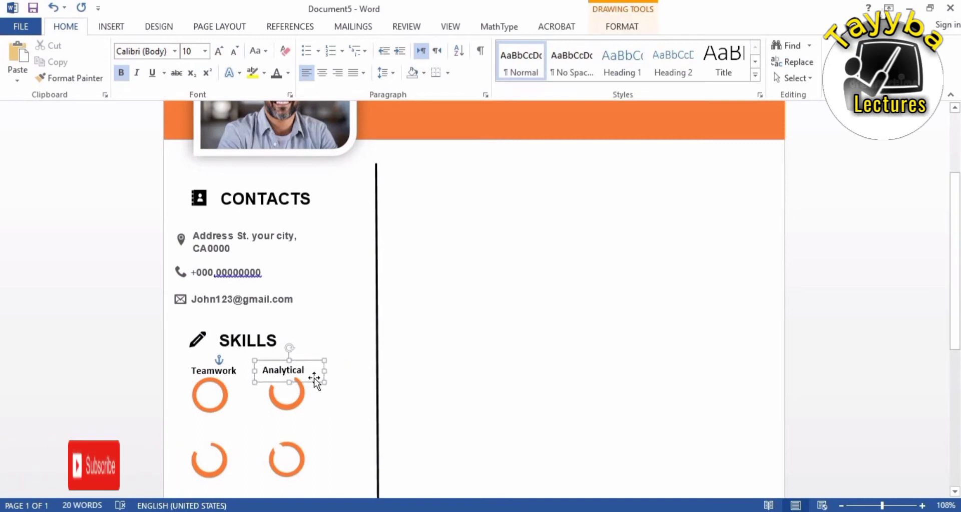
{"action": "left_click", "coordinate": [350, 393]}
{"action": "scroll", "coordinate": [336, 414], "scroll_direction": "down", "scroll_amount": 1}
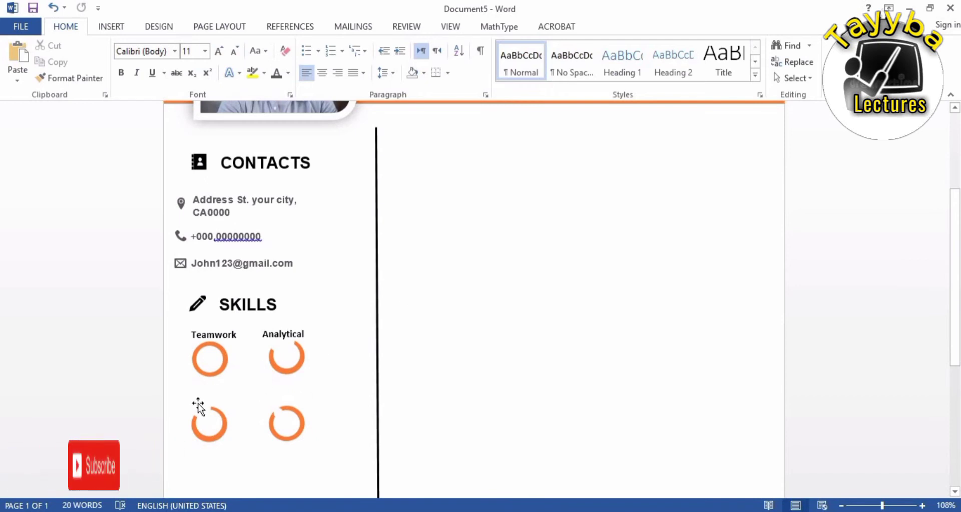
- Paste a label copy above the bottom-left ring and retype it as Managing
{"action": "key", "text": "ctrl+v"}
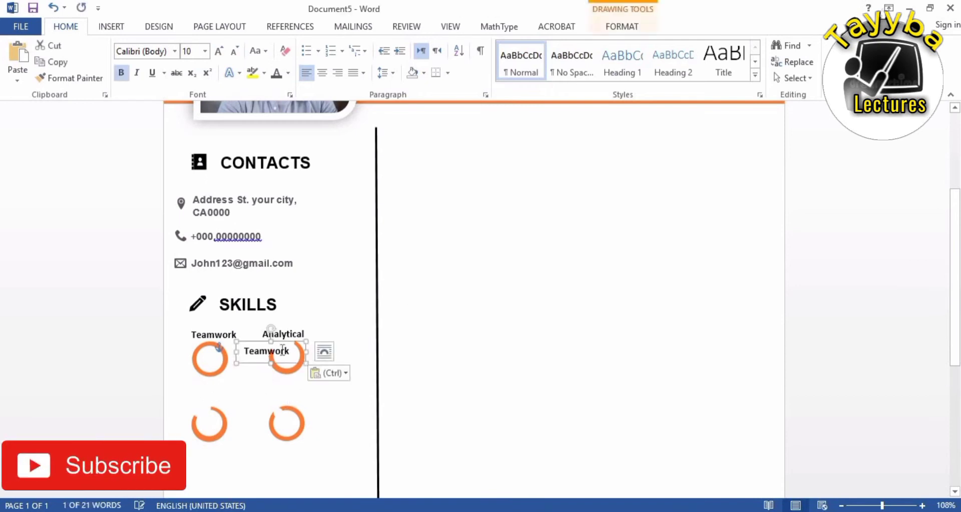
{"action": "left_click_drag", "start_coordinate": [280, 341], "coordinate": [225, 389]}
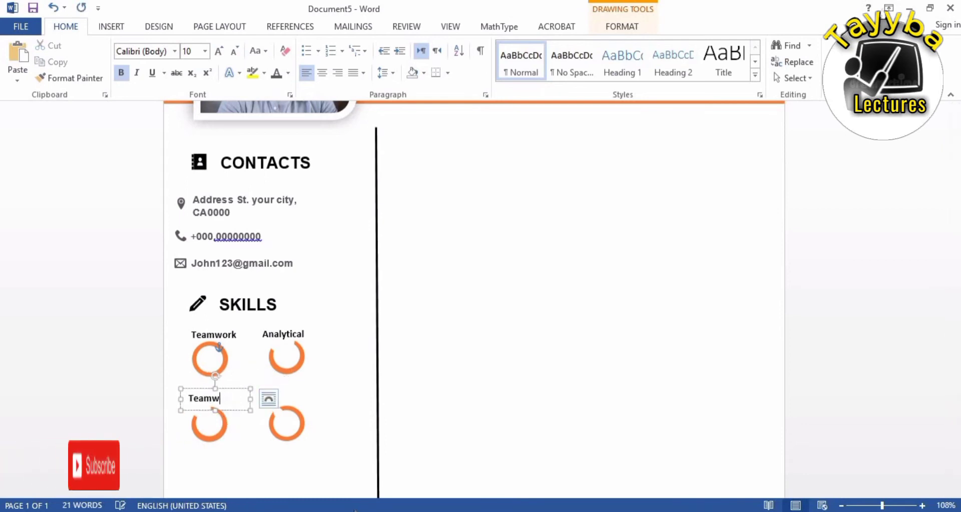
{"action": "key", "text": "BackSpace"}
{"action": "key", "text": "BackSpace"}
{"action": "key", "text": "BackSpace"}
{"action": "type", "text": "Man"}
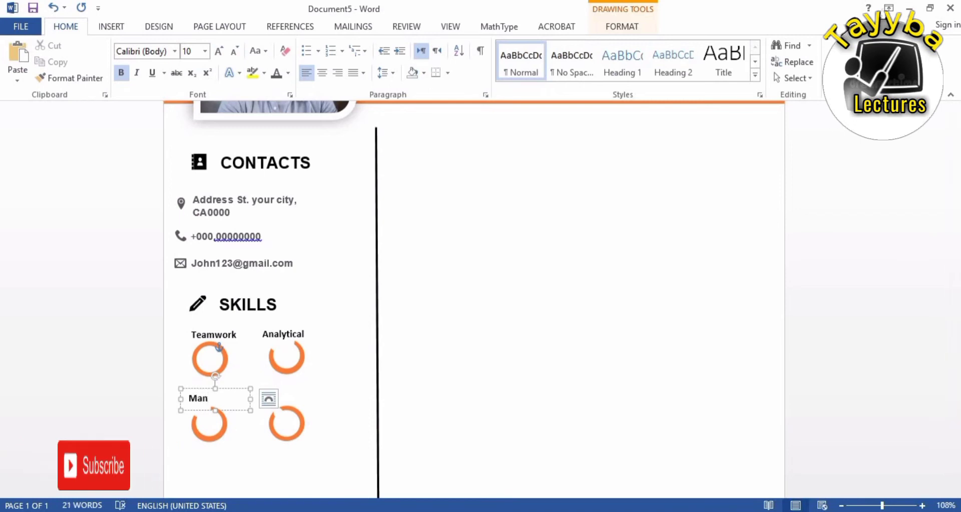
{"action": "type", "text": "aging"}
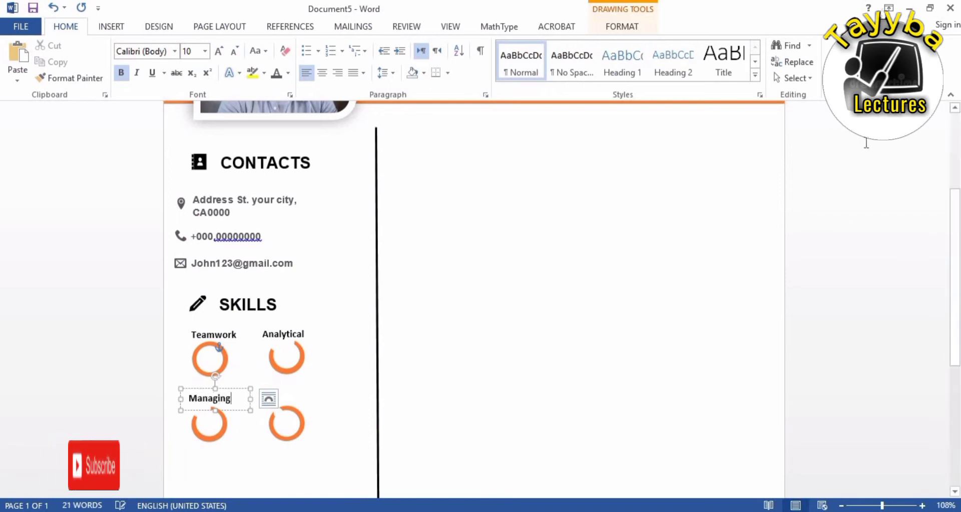
{"action": "left_click", "coordinate": [316, 408]}
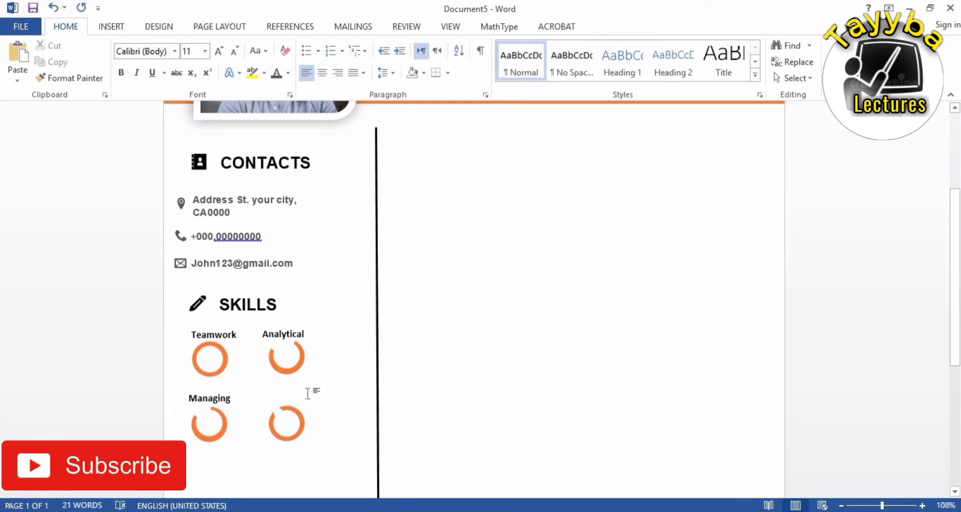
- Paste another label copy above the bottom-right ring and retype it as Strategies
{"action": "key", "text": "ctrl+v"}
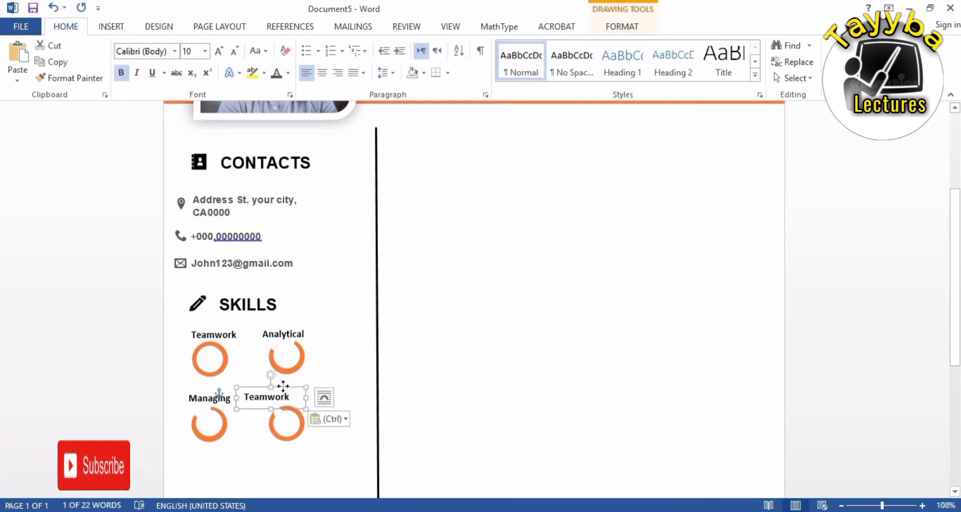
{"action": "left_click_drag", "start_coordinate": [293, 396], "coordinate": [317, 398]}
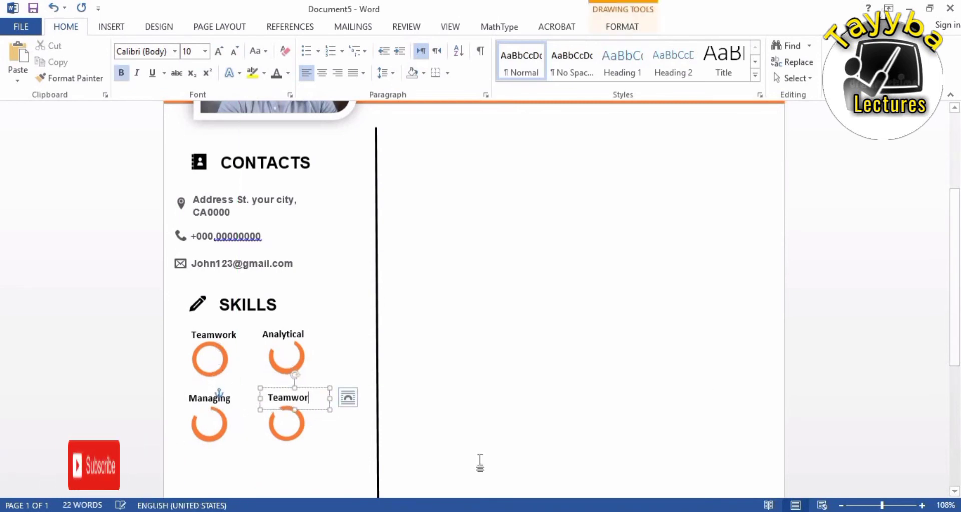
{"action": "key", "text": "Delete"}
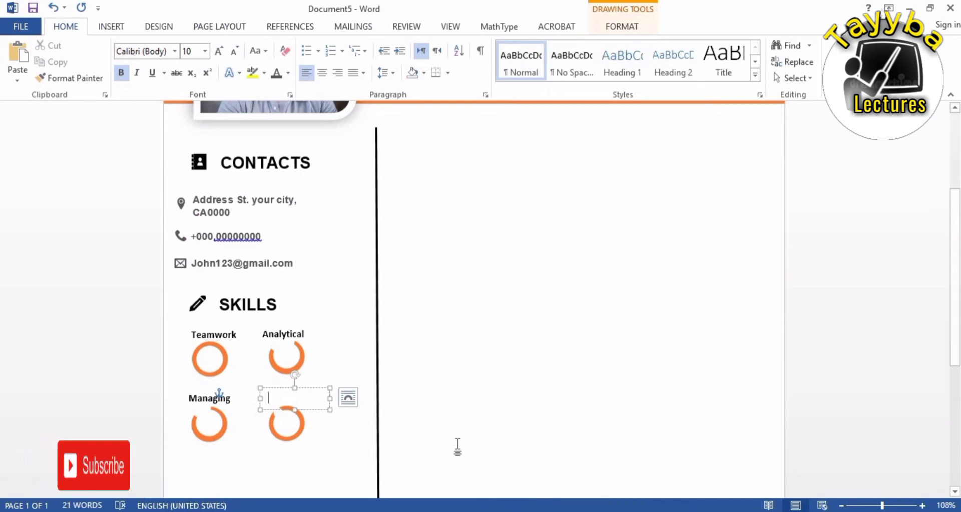
{"action": "type", "text": "s"}
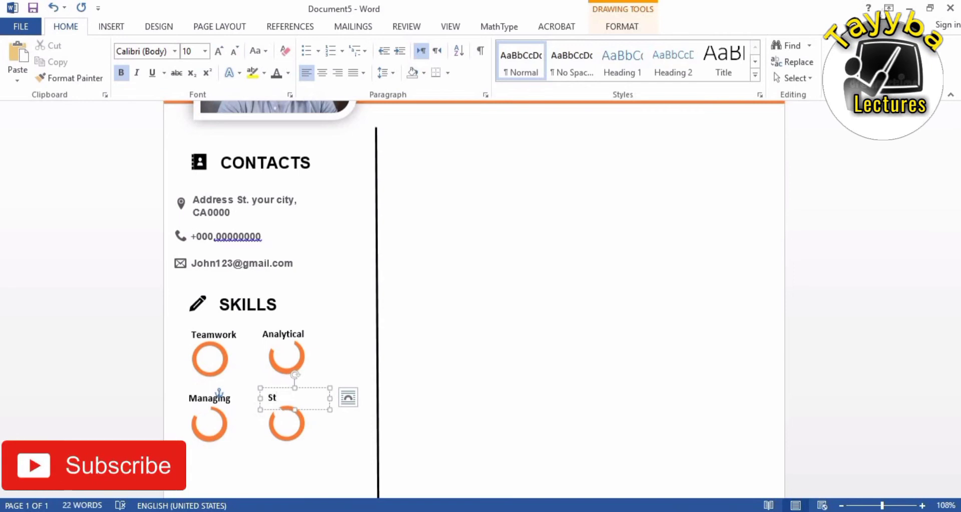
{"action": "type", "text": "e"}
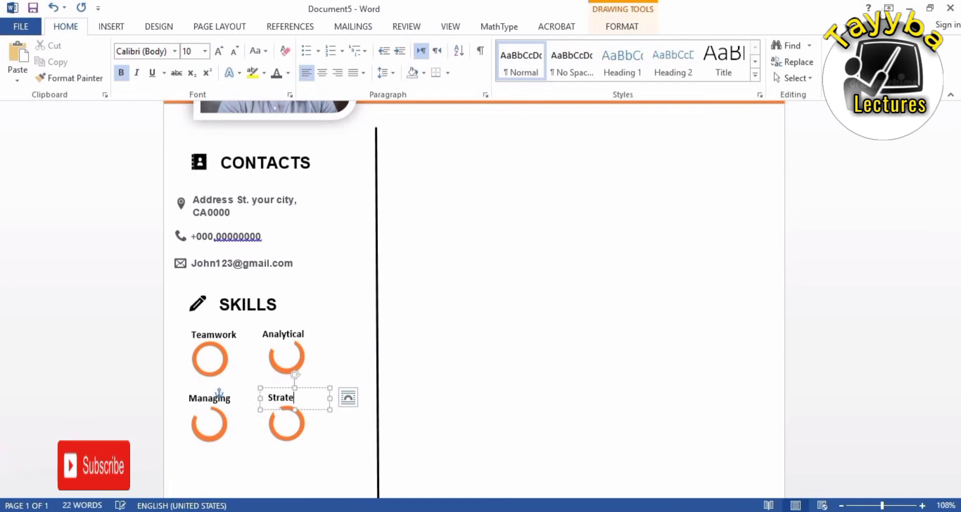
{"action": "type", "text": "gies"}
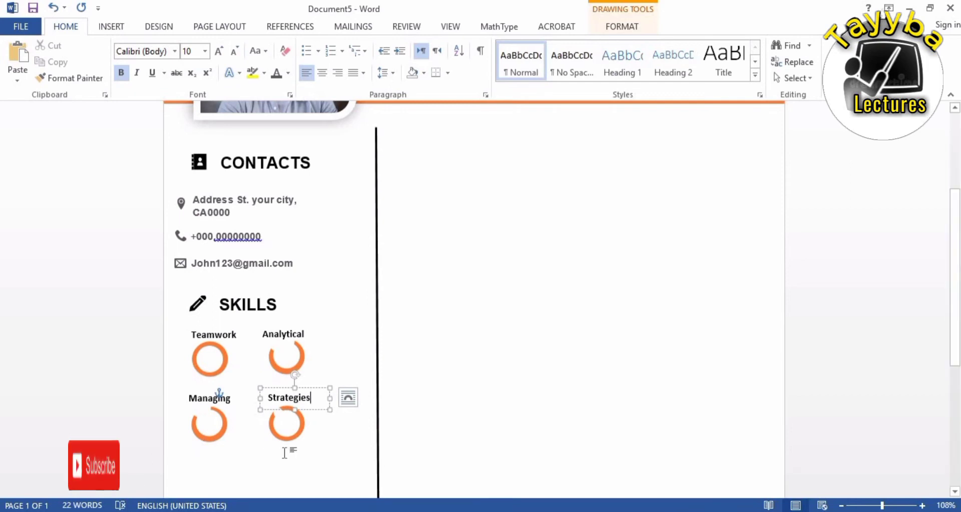
{"action": "left_click", "coordinate": [313, 421]}
- Bring up the cv format 2 resume from the taskbar
{"action": "scroll", "coordinate": [313, 421], "scroll_direction": "down", "scroll_amount": 1}
{"action": "scroll", "coordinate": [275, 351], "scroll_direction": "up", "scroll_amount": 2}
{"action": "scroll", "coordinate": [231, 278], "scroll_direction": "down", "scroll_amount": 4}
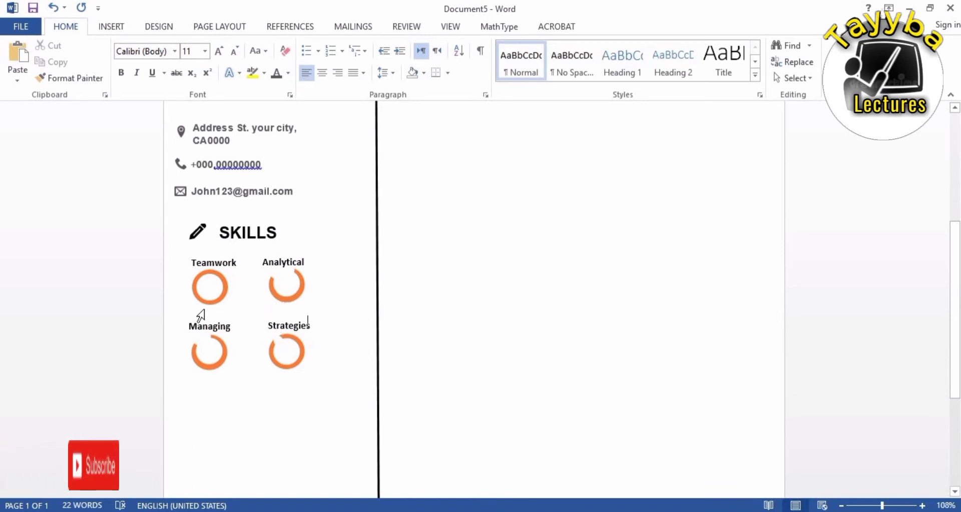
{"action": "scroll", "coordinate": [213, 232], "scroll_direction": "down", "scroll_amount": 1}
{"action": "scroll", "coordinate": [259, 350], "scroll_direction": "down", "scroll_amount": 3}
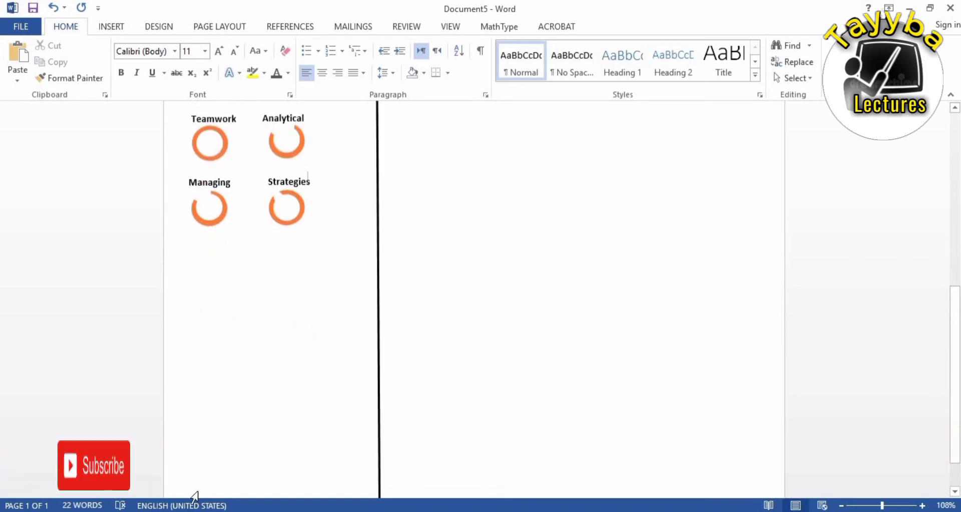
{"action": "left_click", "coordinate": [235, 475]}
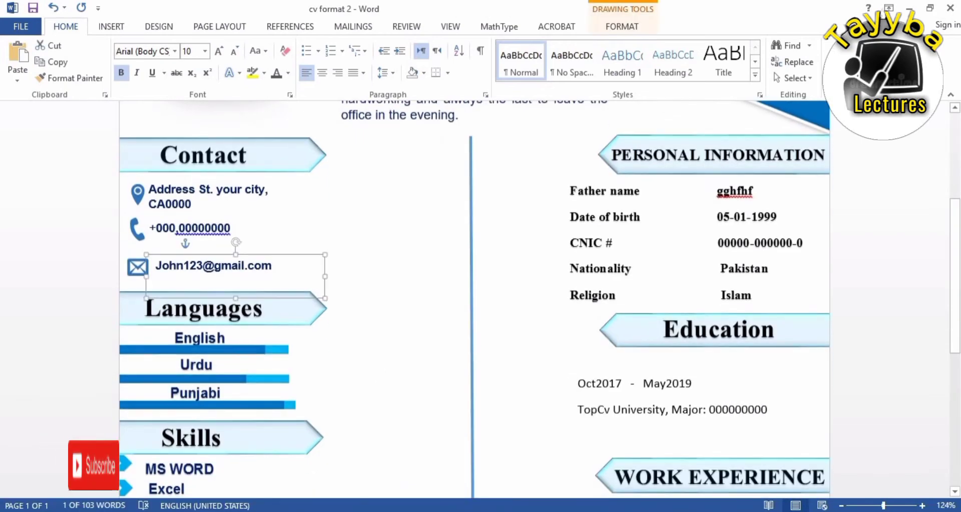
- In cv format 2, detach the HOBBIES text box from its arrow shape, tighten it, and copy it
{"action": "left_click", "coordinate": [405, 440]}
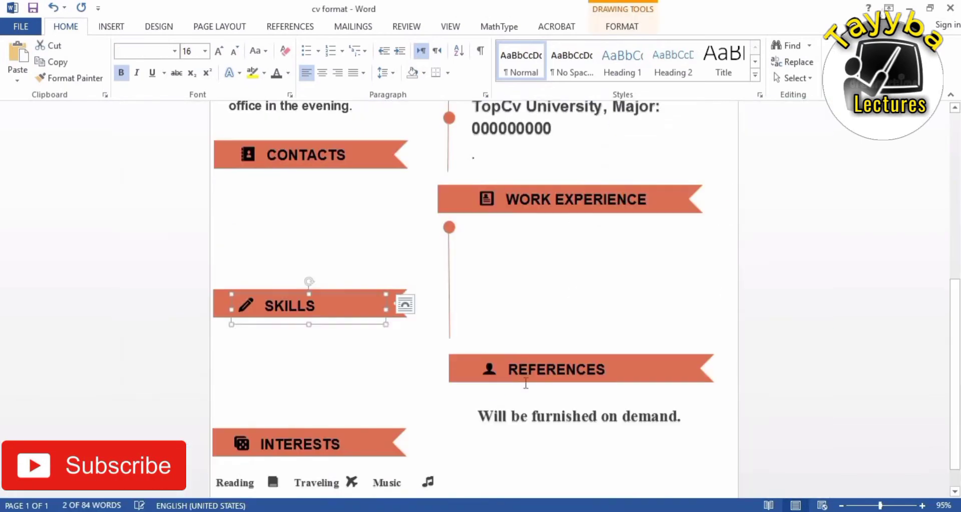
{"action": "scroll", "coordinate": [524, 375], "scroll_direction": "up", "scroll_amount": 3}
{"action": "scroll", "coordinate": [255, 300], "scroll_direction": "up", "scroll_amount": 3}
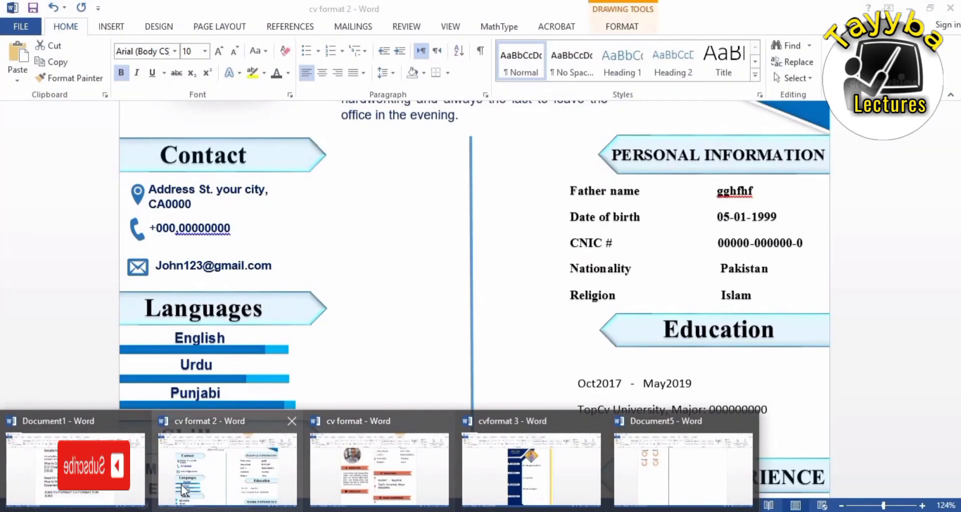
{"action": "left_click", "coordinate": [184, 490]}
{"action": "scroll", "coordinate": [659, 265], "scroll_direction": "down", "scroll_amount": 1}
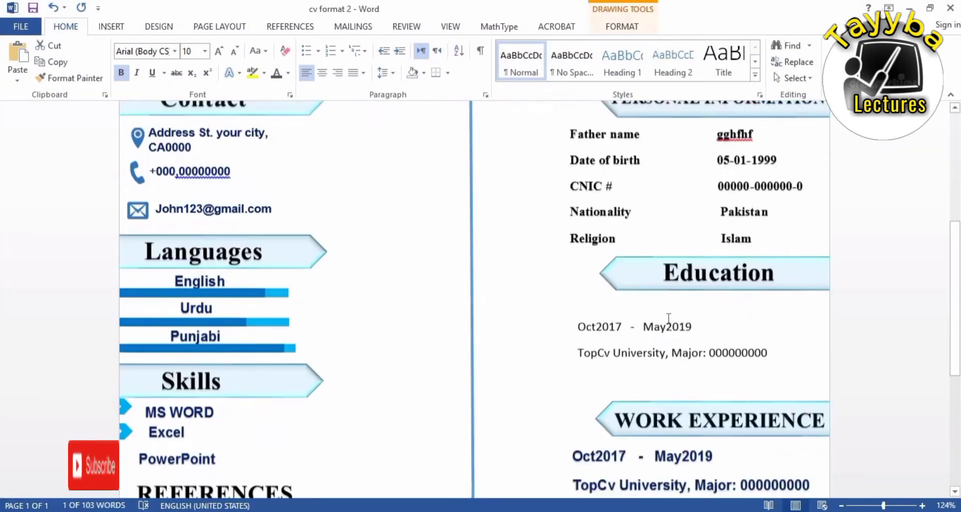
{"action": "scroll", "coordinate": [659, 265], "scroll_direction": "down", "scroll_amount": 5}
{"action": "left_click", "coordinate": [666, 261]}
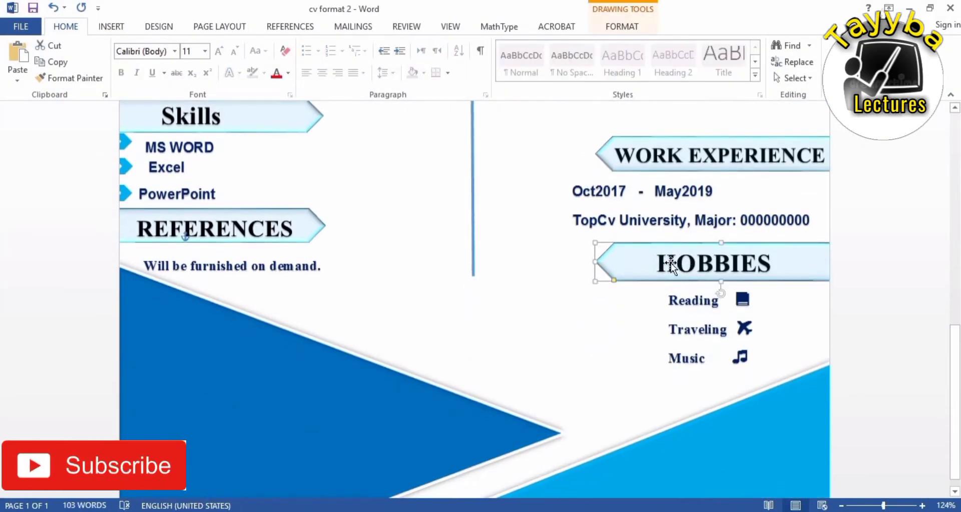
{"action": "double_click", "coordinate": [671, 263]}
{"action": "left_click_drag", "start_coordinate": [700, 269], "coordinate": [703, 304]}
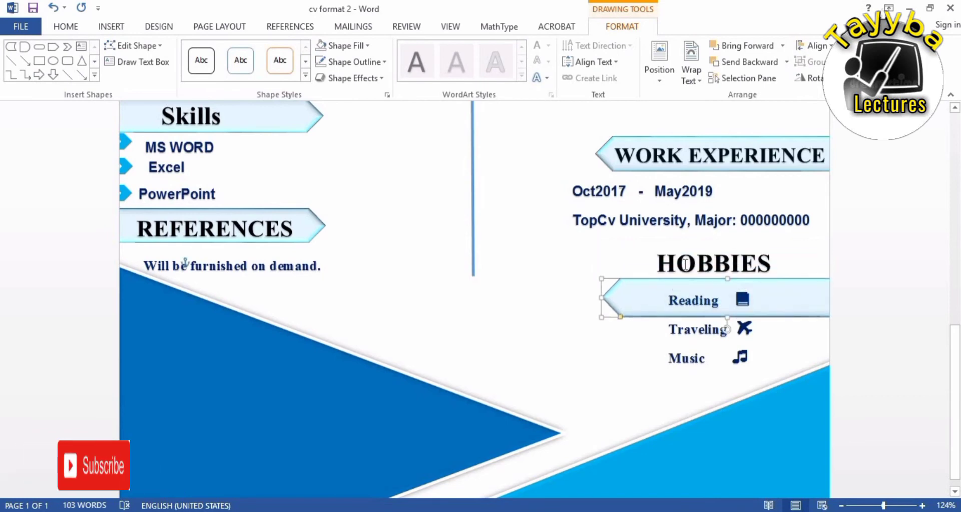
{"action": "left_click", "coordinate": [683, 270]}
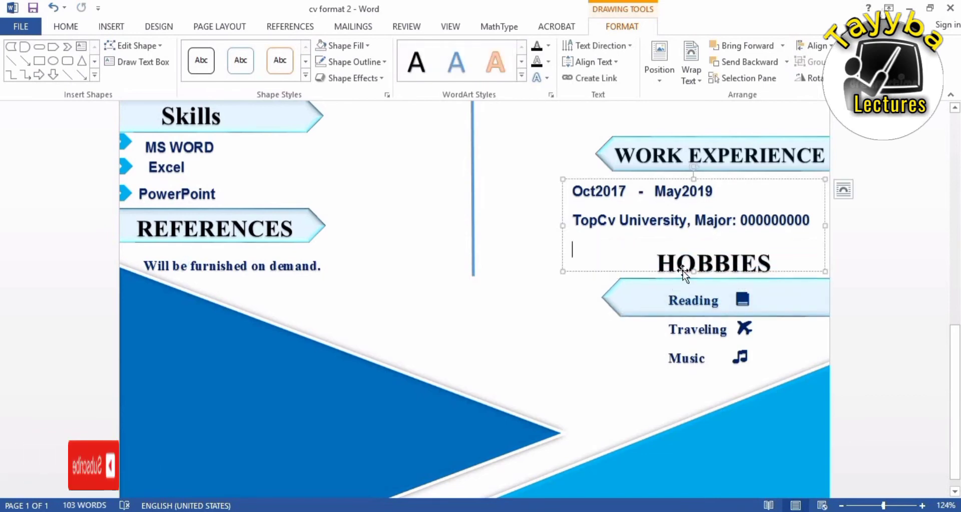
{"action": "left_click_drag", "start_coordinate": [697, 273], "coordinate": [698, 264]}
{"action": "left_click", "coordinate": [689, 243]}
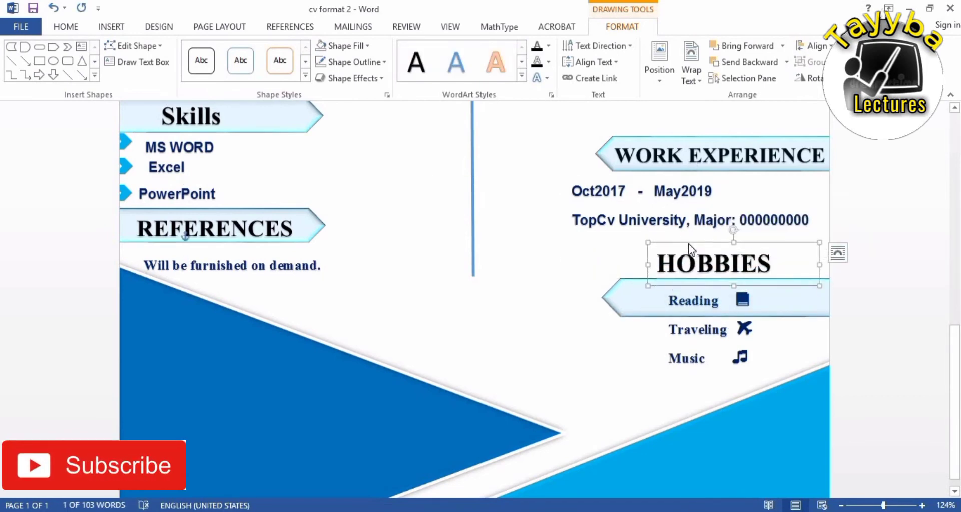
{"action": "right_click", "coordinate": [689, 244]}
{"action": "key", "text": "Escape"}
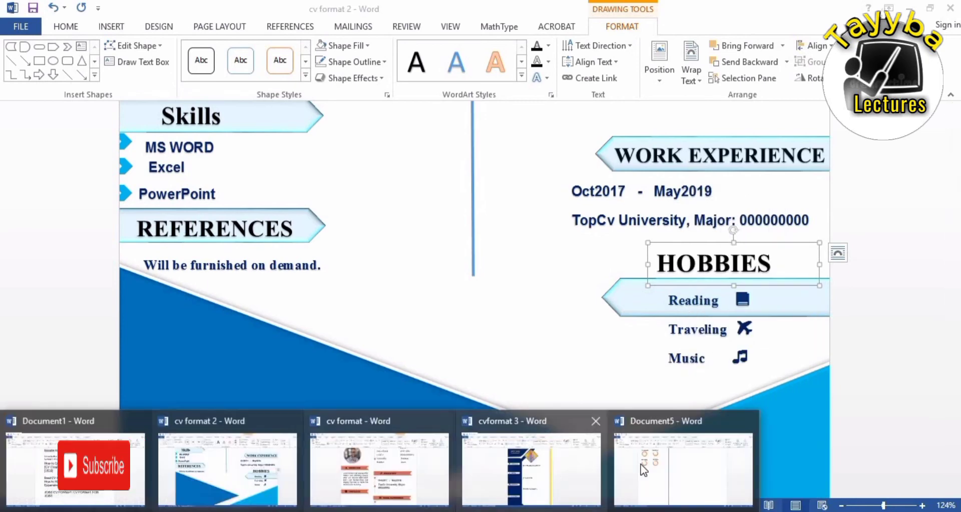
- Paste the HOBBIES heading into Document5 below the skill rings
{"action": "left_click", "coordinate": [684, 466]}
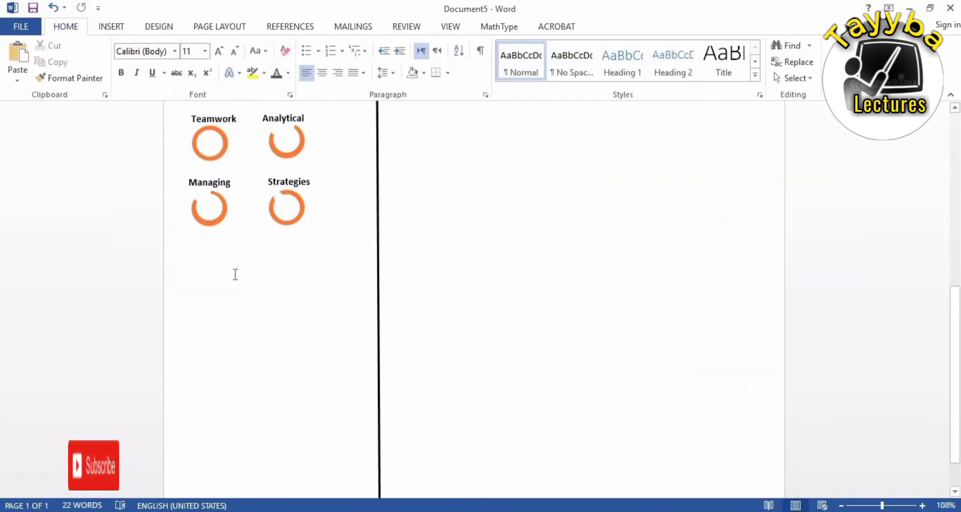
{"action": "key", "text": "ctrl+v"}
{"action": "left_click_drag", "start_coordinate": [324, 260], "coordinate": [289, 242]}
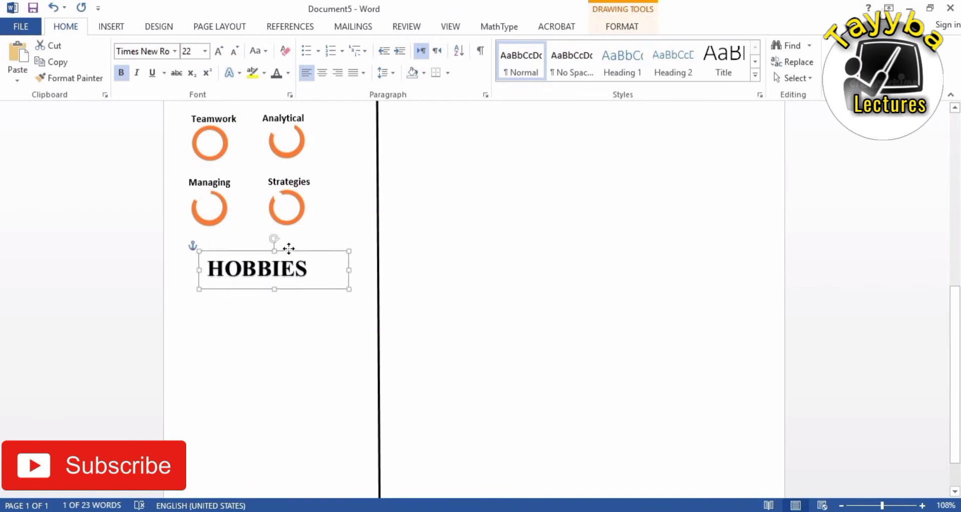
{"action": "left_click", "coordinate": [285, 296]}
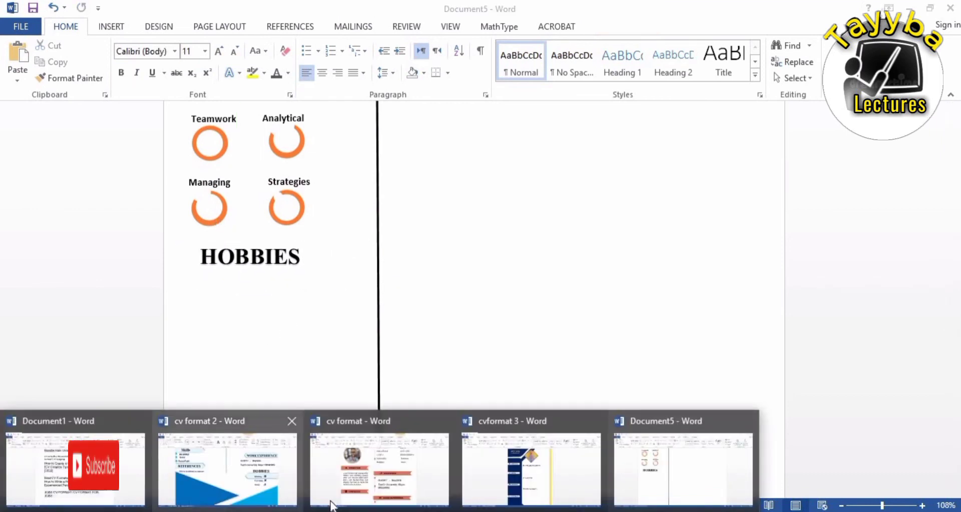
- Copy the Reading, Traveling, Music hobbies text box from cv format 2
{"action": "left_click", "coordinate": [375, 466]}
{"action": "scroll", "coordinate": [383, 350], "scroll_direction": "down", "scroll_amount": 1}
{"action": "scroll", "coordinate": [383, 420], "scroll_direction": "down", "scroll_amount": 5}
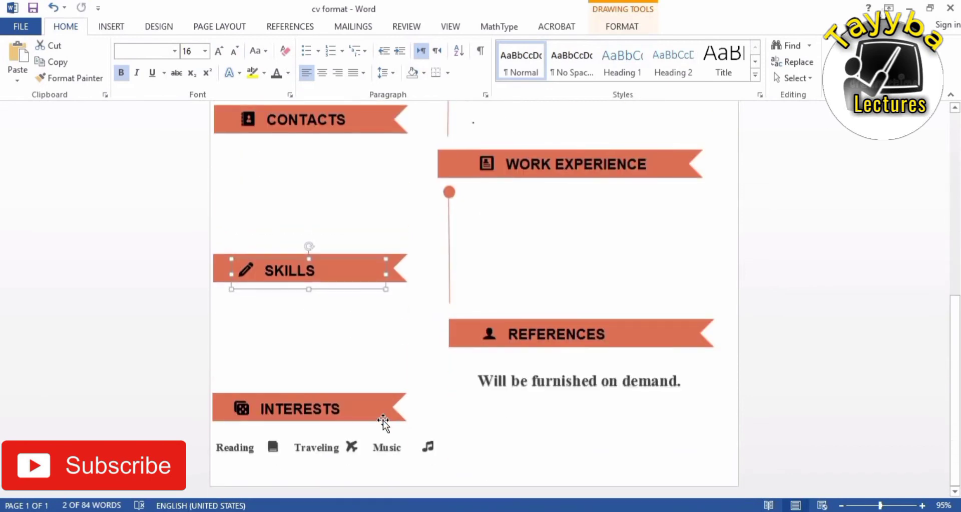
{"action": "left_click", "coordinate": [264, 447]}
{"action": "left_click_drag", "start_coordinate": [215, 447], "coordinate": [376, 481]}
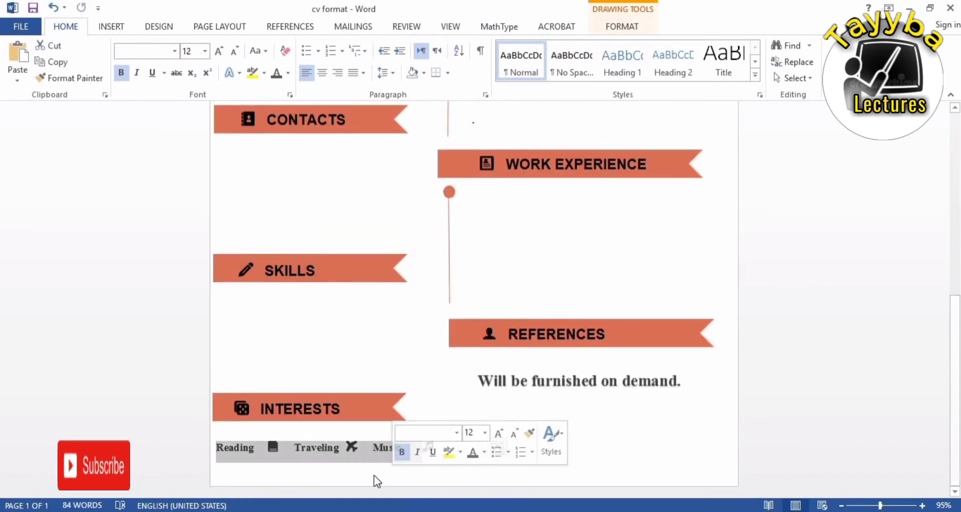
{"action": "left_click", "coordinate": [214, 461]}
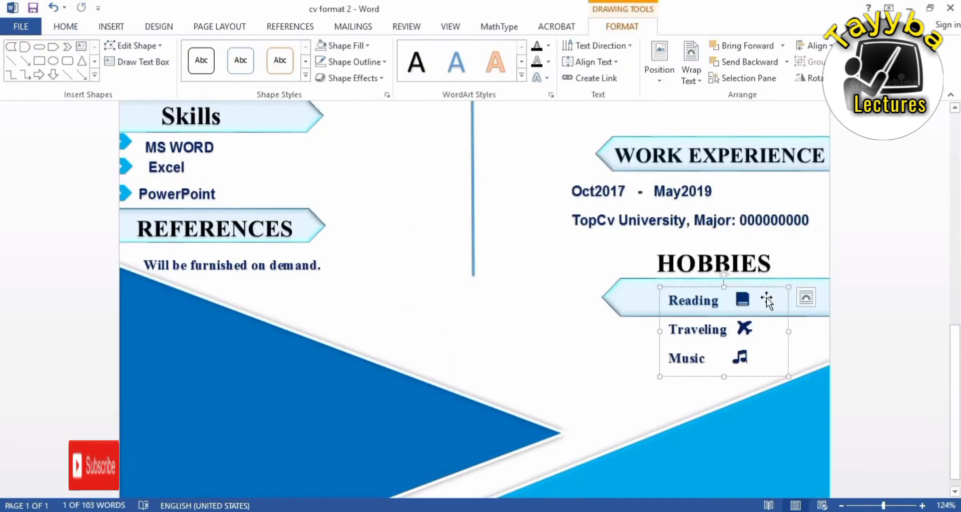
{"action": "right_click", "coordinate": [762, 284]}
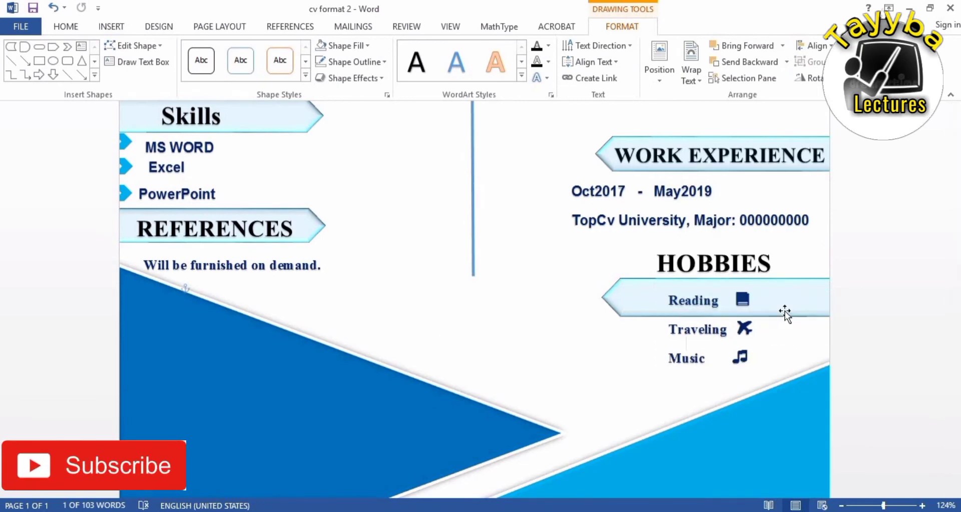
{"action": "mouse_move", "coordinate": [785, 311]}
{"action": "left_mouse_down"}
{"action": "mouse_move", "coordinate": [776, 267]}
{"action": "mouse_move", "coordinate": [775, 278]}
{"action": "left_mouse_up"}
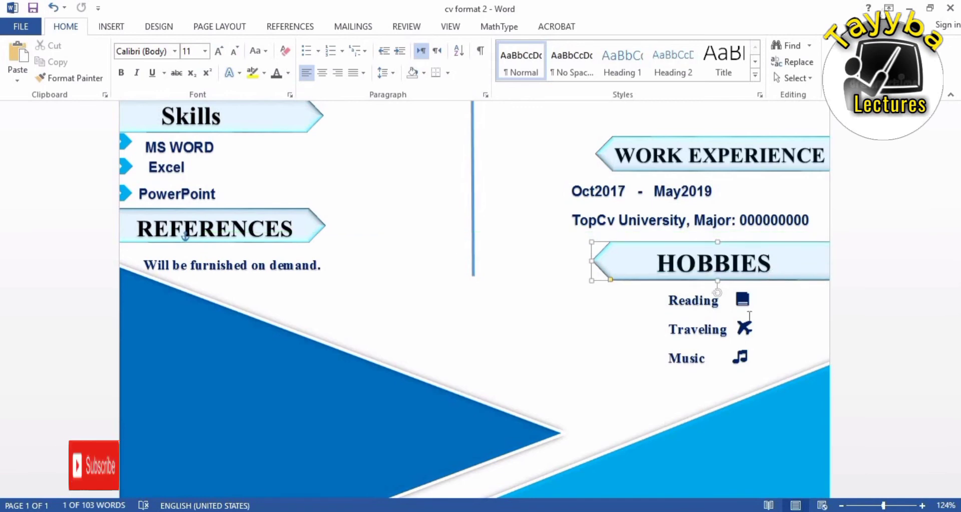
{"action": "left_click", "coordinate": [762, 299]}
{"action": "left_click", "coordinate": [763, 287]}
{"action": "right_click", "coordinate": [777, 295]}
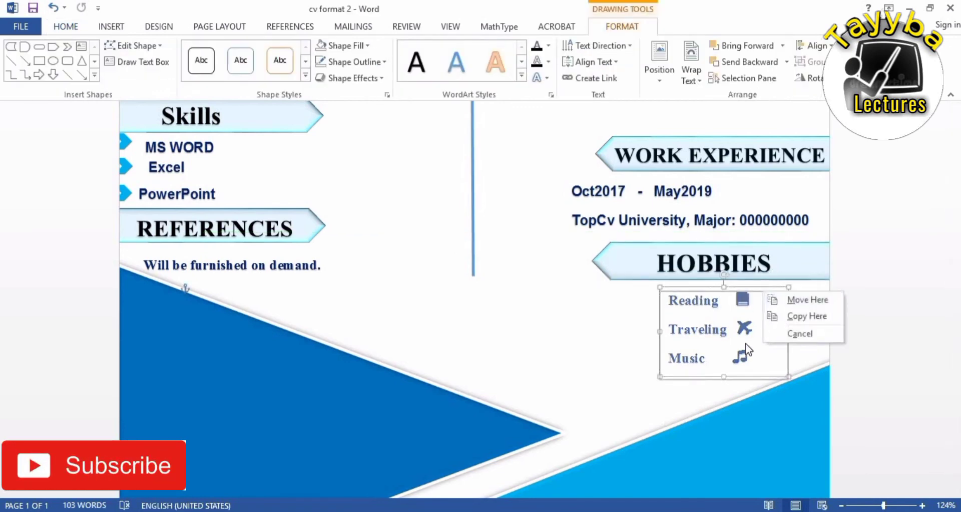
{"action": "left_click", "coordinate": [765, 290]}
{"action": "right_click", "coordinate": [770, 287]}
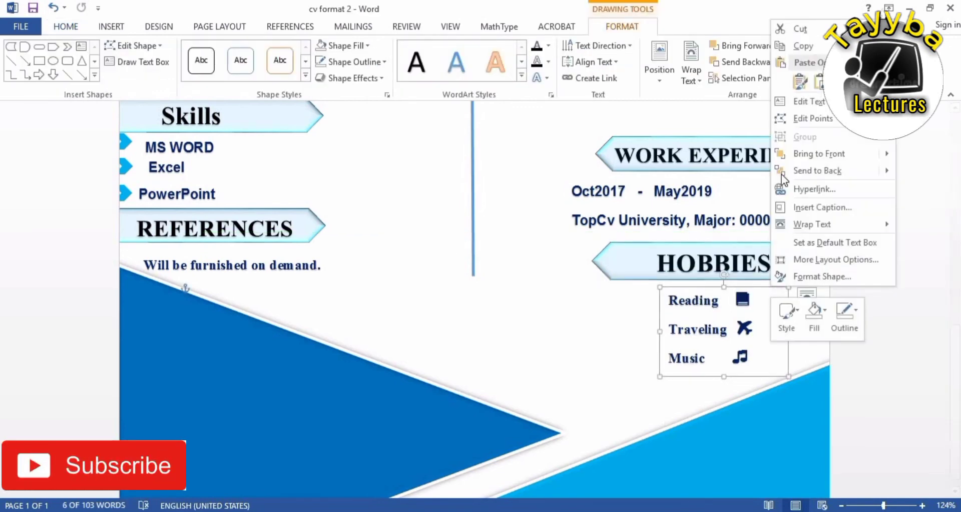
{"action": "left_click", "coordinate": [802, 50]}
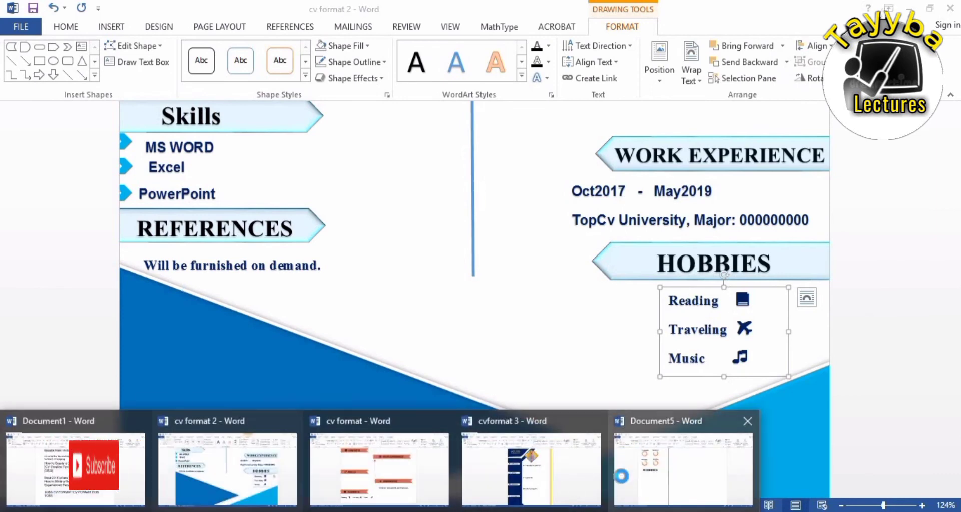
- Paste the hobbies list into Document5 directly under the HOBBIES heading
{"action": "left_click", "coordinate": [623, 493]}
{"action": "key", "text": "ctrl+v"}
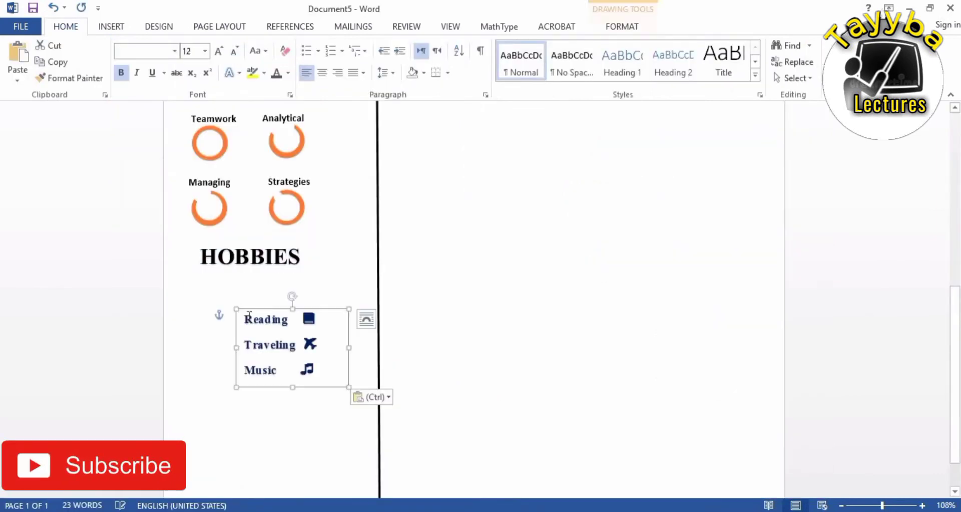
{"action": "left_click_drag", "start_coordinate": [320, 308], "coordinate": [283, 274]}
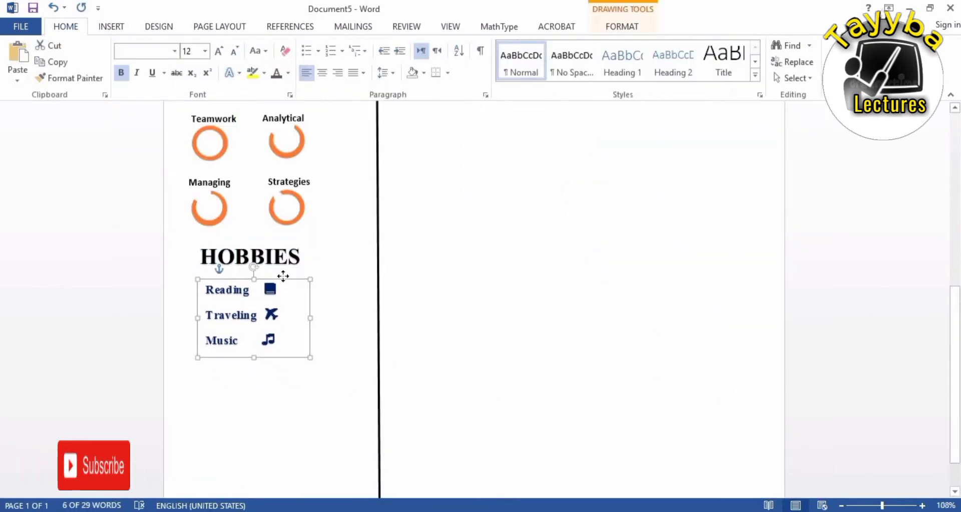
{"action": "key", "text": "ctrl+a"}
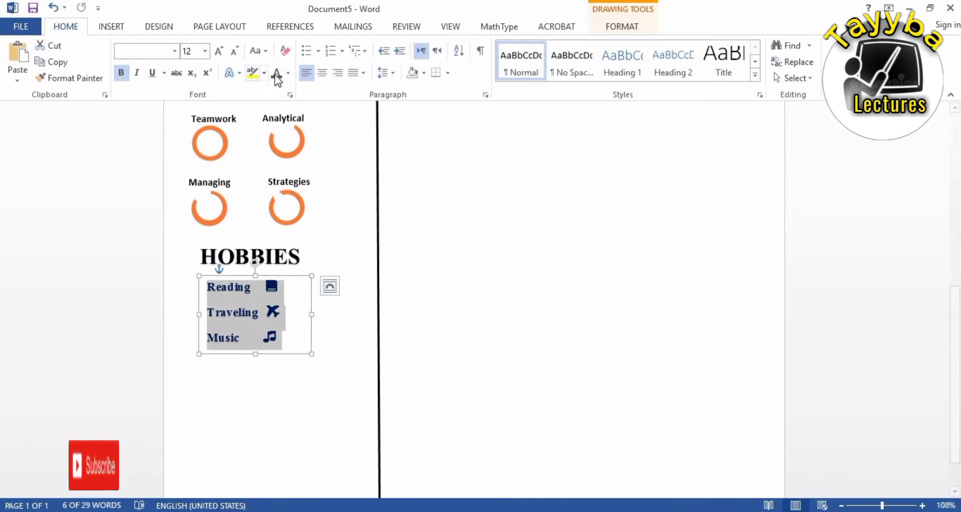
{"action": "left_click", "coordinate": [351, 408]}
{"action": "scroll", "coordinate": [374, 321], "scroll_direction": "up", "scroll_amount": 5}
- Shrink the HOBBIES heading text with Decrease Font Size
{"action": "scroll", "coordinate": [366, 309], "scroll_direction": "down", "scroll_amount": 4}
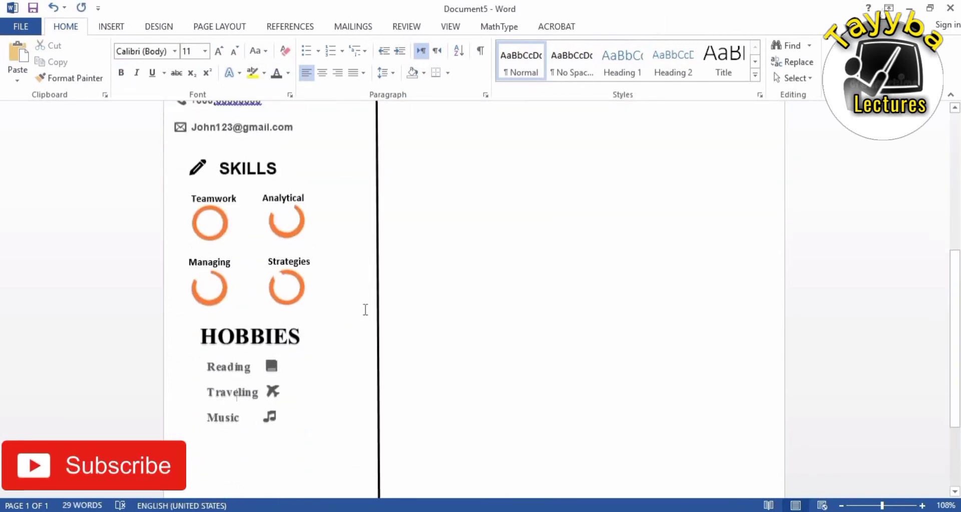
{"action": "scroll", "coordinate": [300, 320], "scroll_direction": "down", "scroll_amount": 1}
{"action": "left_click", "coordinate": [247, 125]}
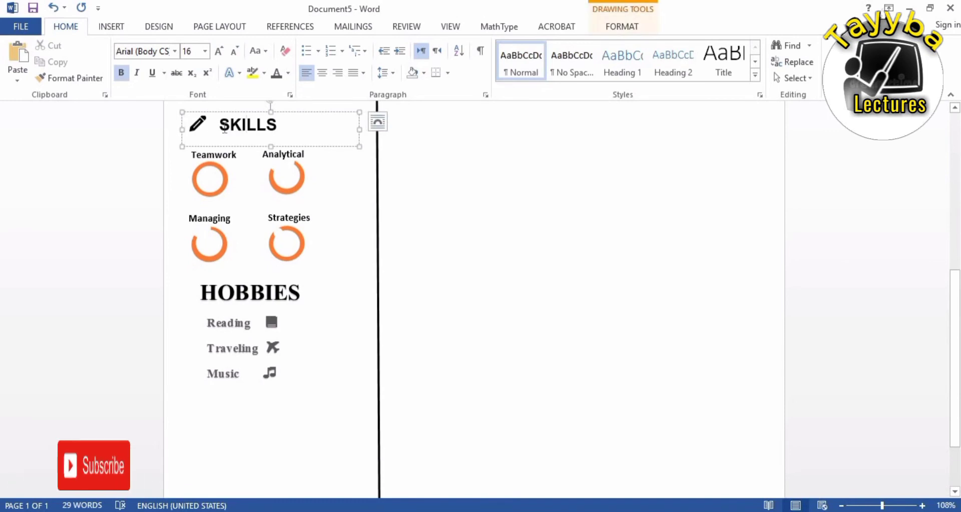
{"action": "mouse_move", "coordinate": [200, 292]}
{"action": "left_mouse_down"}
{"action": "mouse_move", "coordinate": [311, 292]}
{"action": "mouse_move", "coordinate": [293, 275]}
{"action": "left_mouse_up"}
{"action": "left_click", "coordinate": [232, 50]}
{"action": "left_click", "coordinate": [233, 50]}
{"action": "left_click", "coordinate": [232, 50]}
{"action": "left_click", "coordinate": [262, 336]}
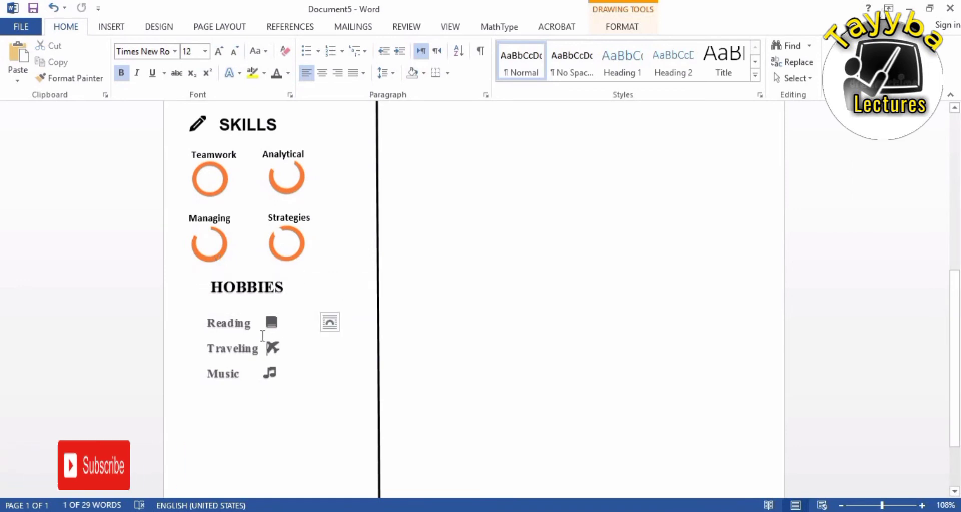
- Nudge the hobbies list box so it sits neatly beneath the HOBBIES heading
{"action": "left_click", "coordinate": [282, 384]}
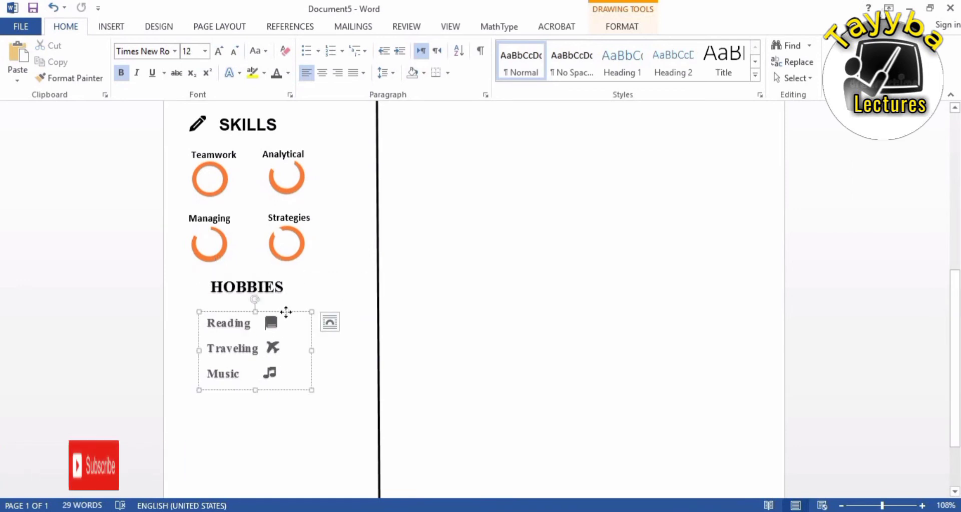
{"action": "left_click_drag", "start_coordinate": [286, 311], "coordinate": [282, 300]}
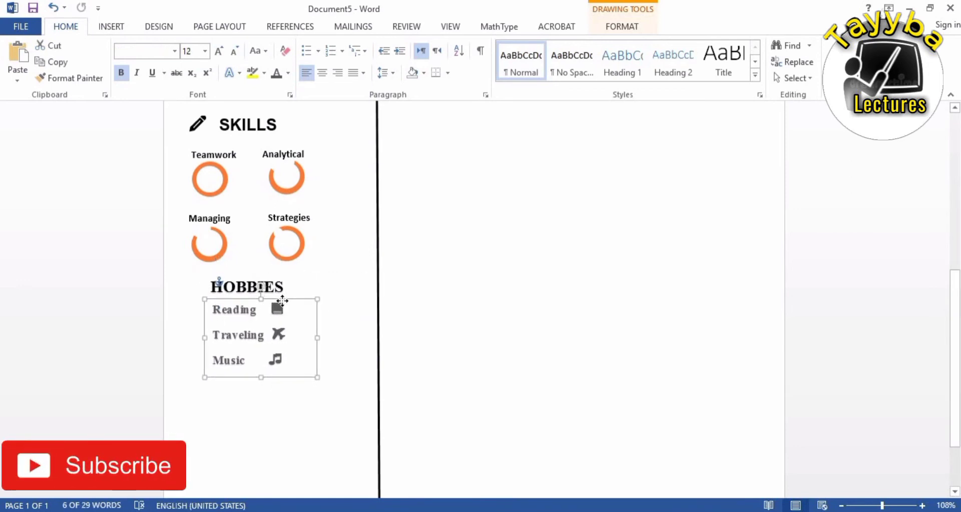
{"action": "left_click", "coordinate": [130, 398]}
{"action": "scroll", "coordinate": [130, 398], "scroll_direction": "down", "scroll_amount": 2}
{"action": "scroll", "coordinate": [237, 335], "scroll_direction": "up", "scroll_amount": 2}
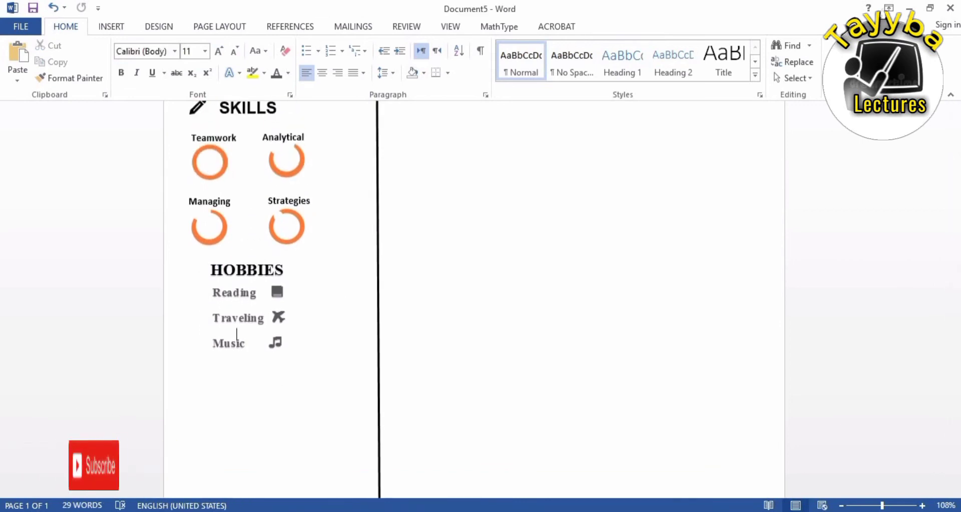
{"action": "scroll", "coordinate": [236, 334], "scroll_direction": "down", "scroll_amount": 3}
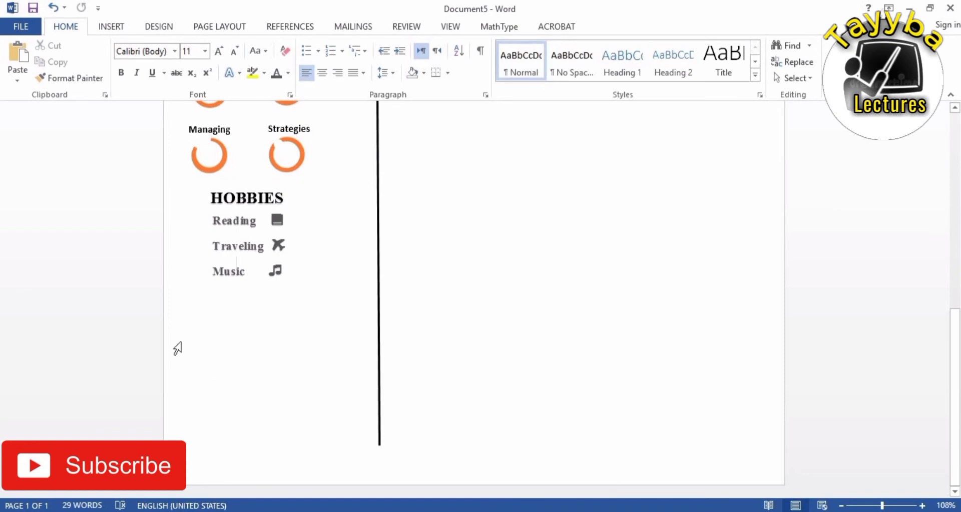
{"action": "scroll", "coordinate": [463, 336], "scroll_direction": "up", "scroll_amount": 5}
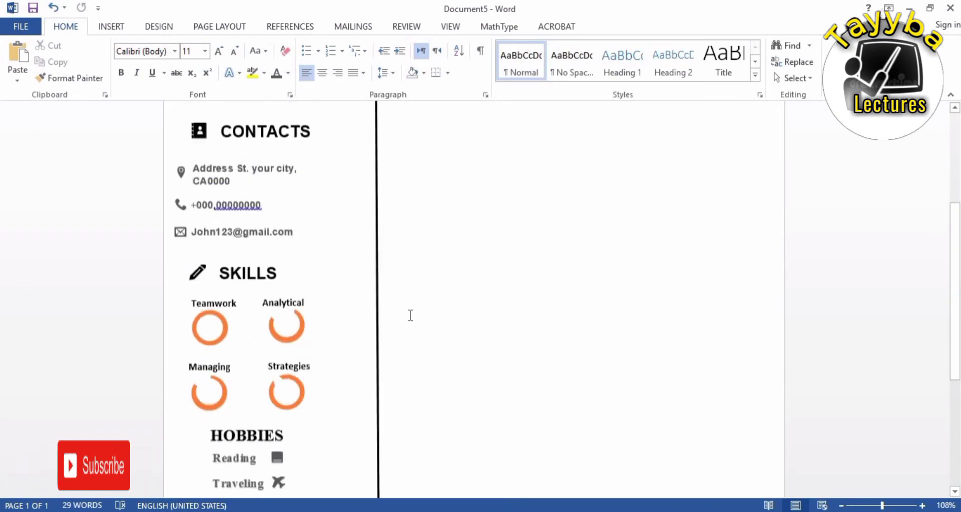
{"action": "scroll", "coordinate": [452, 298], "scroll_direction": "up", "scroll_amount": 4}
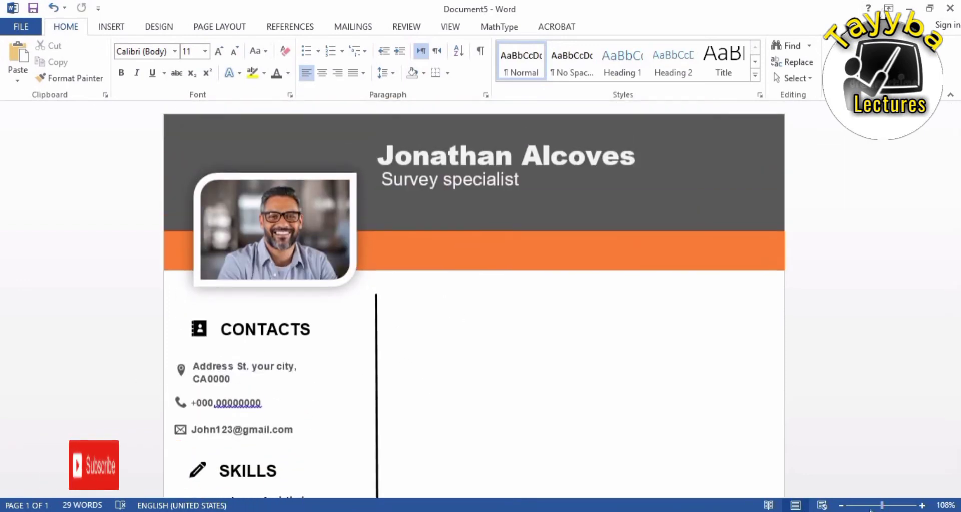
{"action": "scroll", "coordinate": [597, 361], "scroll_direction": "down", "scroll_amount": 4, "text": "ctrl"}
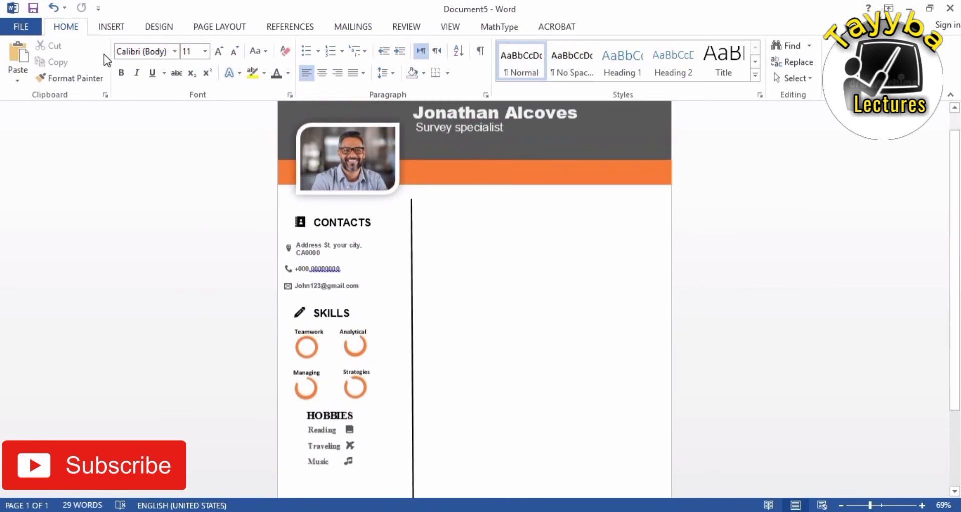
- Copy the ABOUT ME heading box from cv format 2 into Document5's right column
{"action": "left_click", "coordinate": [378, 465]}
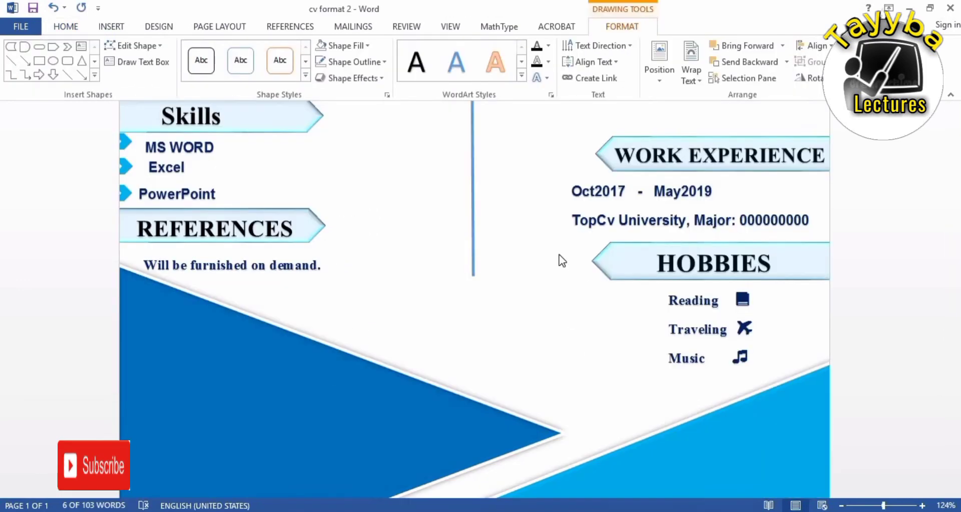
{"action": "scroll", "coordinate": [560, 260], "scroll_direction": "up", "scroll_amount": 4}
{"action": "scroll", "coordinate": [476, 273], "scroll_direction": "up", "scroll_amount": 7}
{"action": "left_click", "coordinate": [425, 253]}
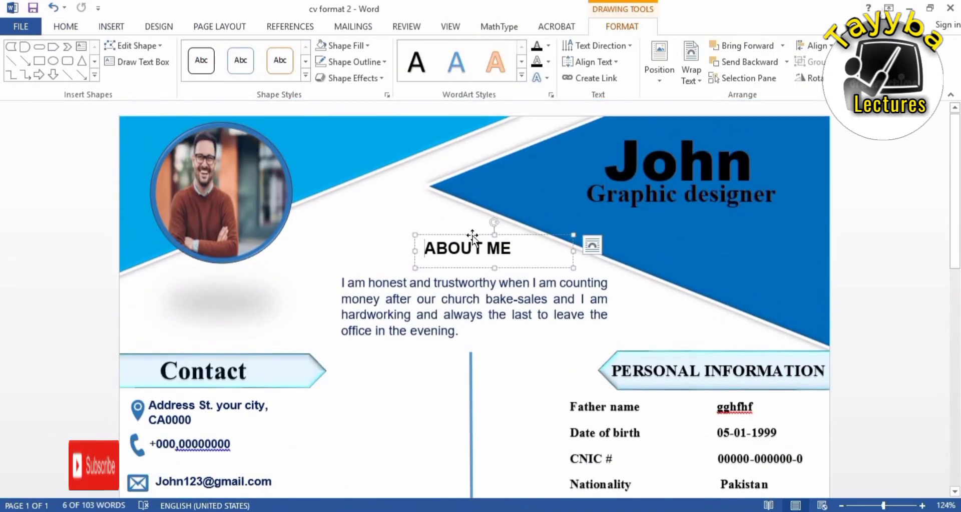
{"action": "right_click", "coordinate": [473, 236]}
{"action": "left_click", "coordinate": [501, 257]}
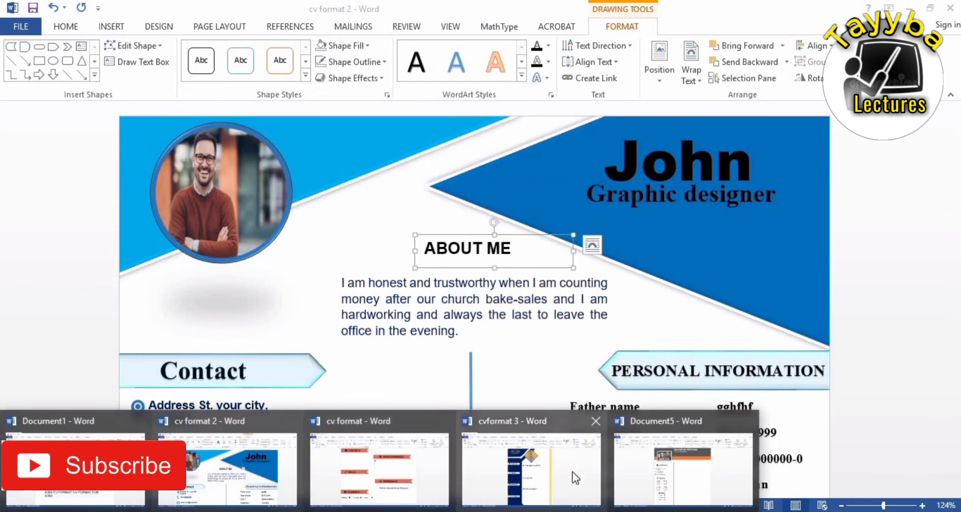
{"action": "left_click", "coordinate": [639, 470]}
{"action": "key", "text": "ctrl+v"}
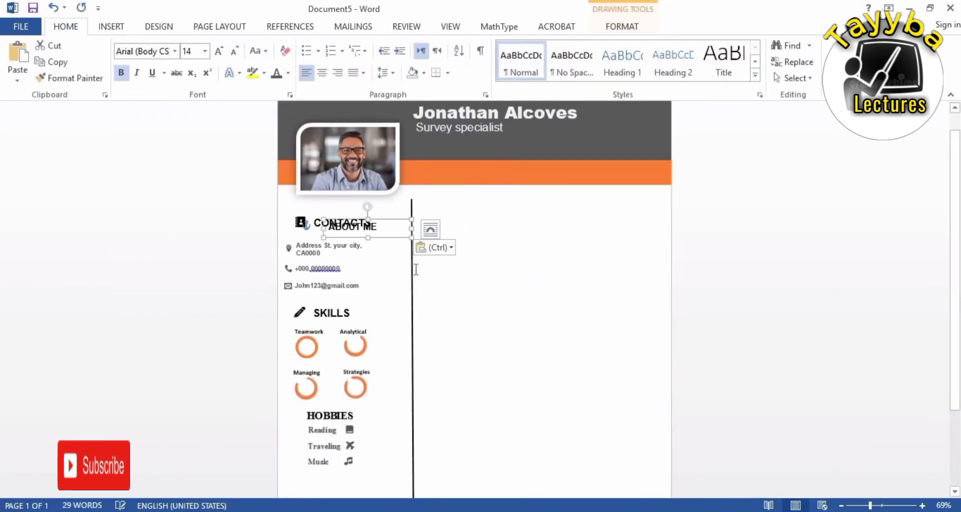
{"action": "left_click_drag", "start_coordinate": [393, 219], "coordinate": [499, 202]}
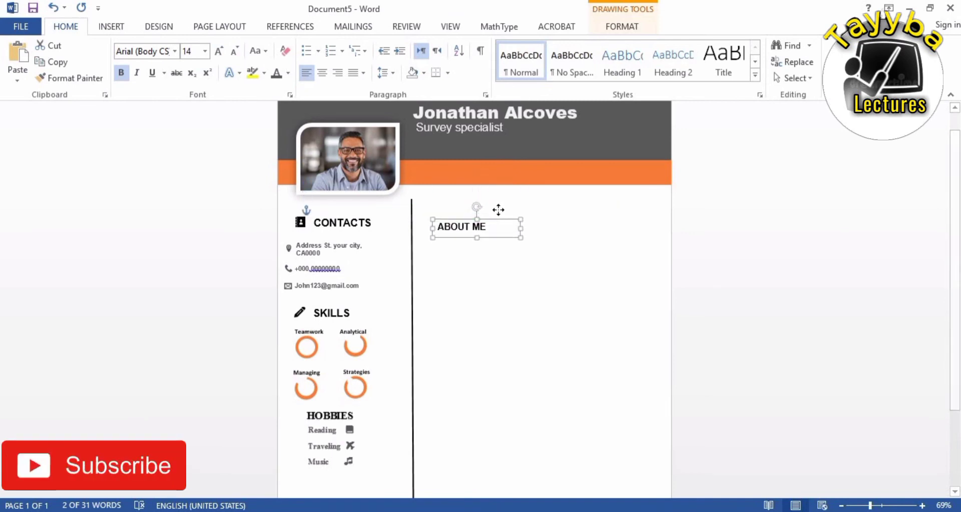
- Set the ABOUT ME box to In Front of Text and grow its text to size 16
{"action": "right_click", "coordinate": [498, 234]}
{"action": "mouse_move", "coordinate": [541, 437]}
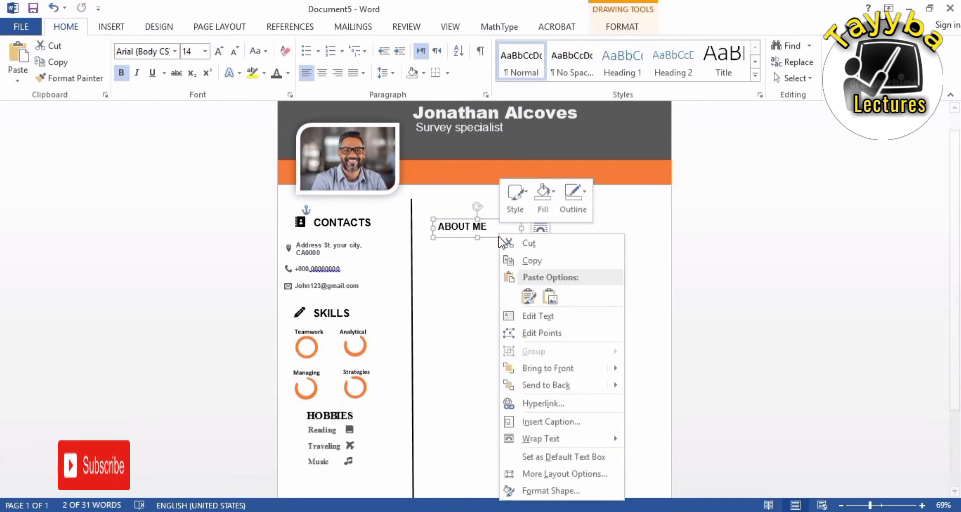
{"action": "left_click", "coordinate": [654, 412]}
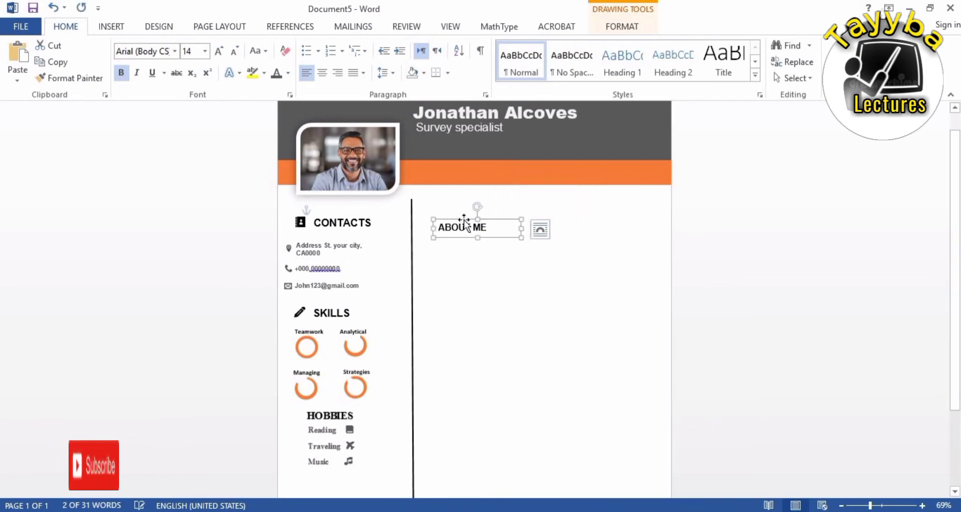
{"action": "left_click_drag", "start_coordinate": [464, 221], "coordinate": [464, 214]}
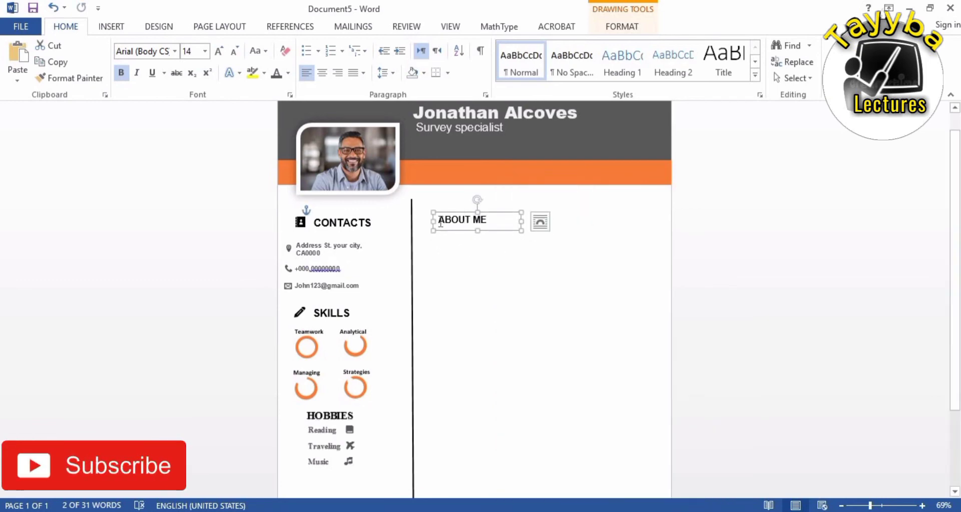
{"action": "left_click", "coordinate": [219, 52]}
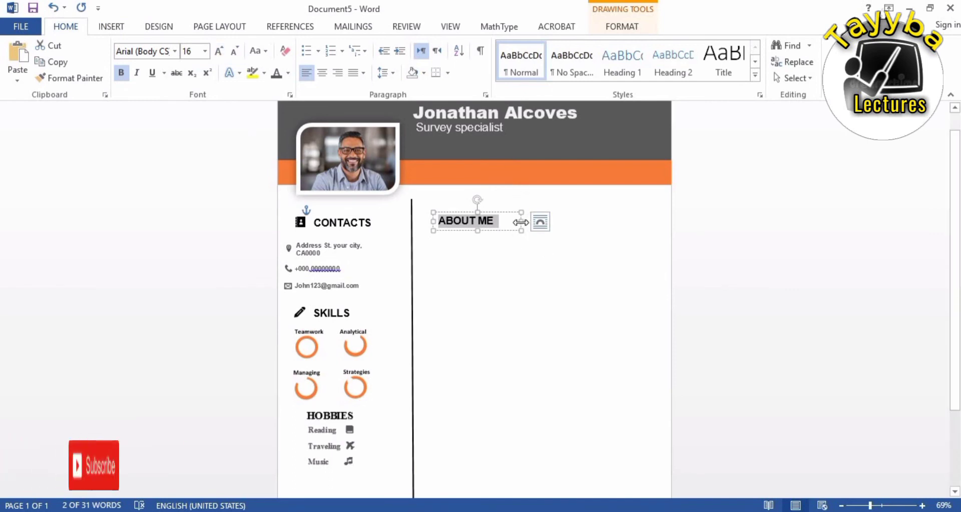
{"action": "left_click_drag", "start_coordinate": [521, 221], "coordinate": [525, 220]}
{"action": "left_click", "coordinate": [490, 257]}
- Insert the IcoMoon-Free person symbol just before the ABOUT ME heading text
{"action": "left_click", "coordinate": [476, 225]}
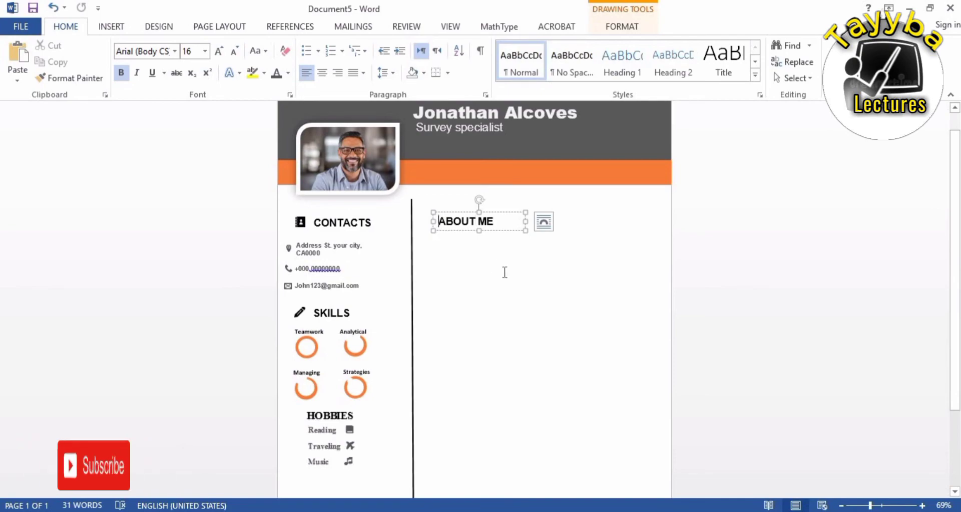
{"action": "left_click", "coordinate": [111, 26]}
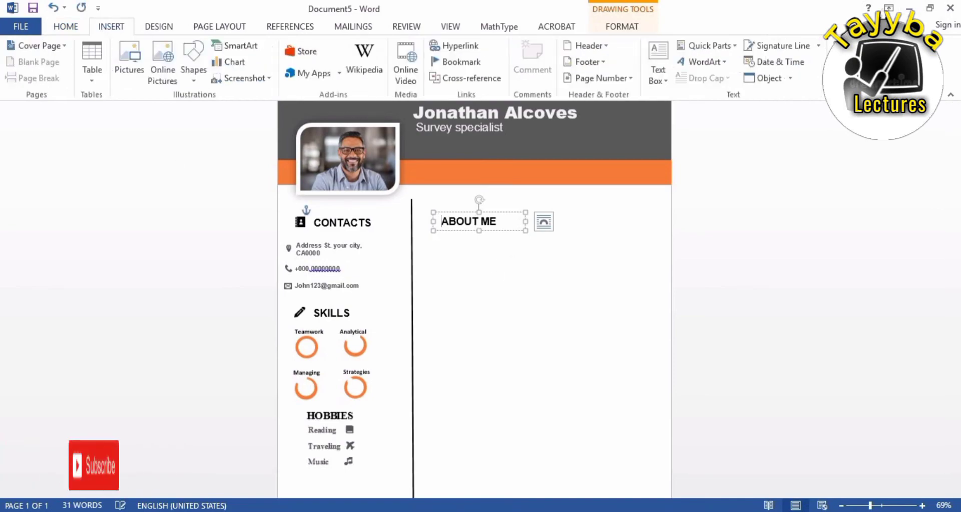
{"action": "left_click", "coordinate": [932, 63]}
{"action": "left_click", "coordinate": [864, 163]}
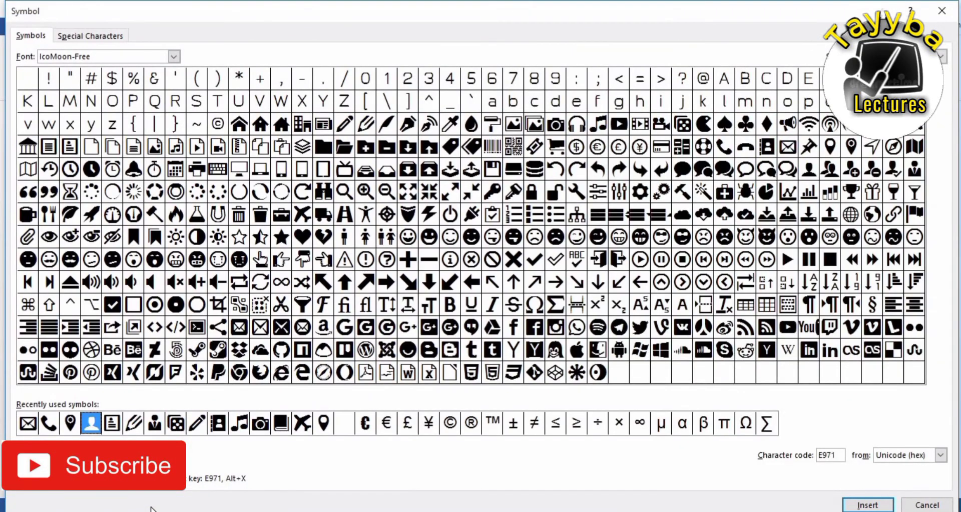
{"action": "left_click", "coordinate": [925, 506]}
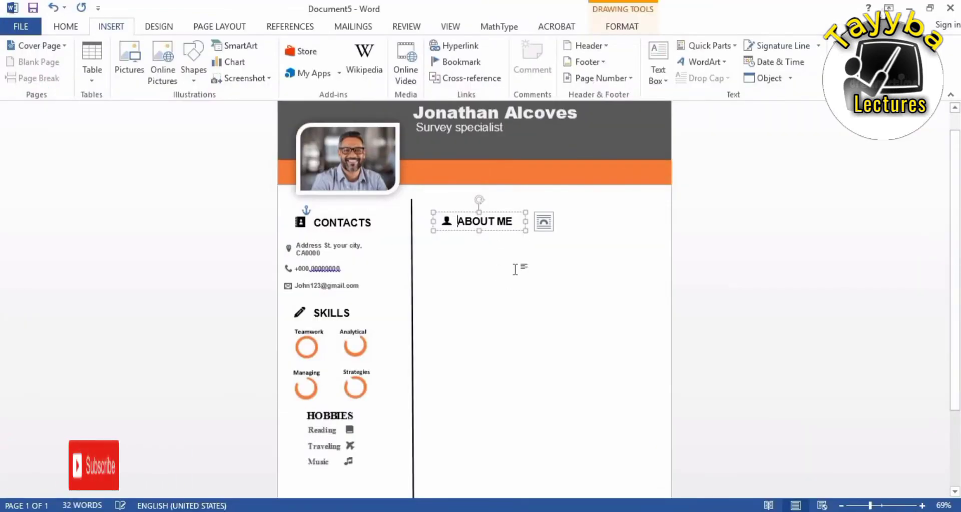
{"action": "scroll", "coordinate": [495, 221], "scroll_direction": "down", "scroll_amount": 1}
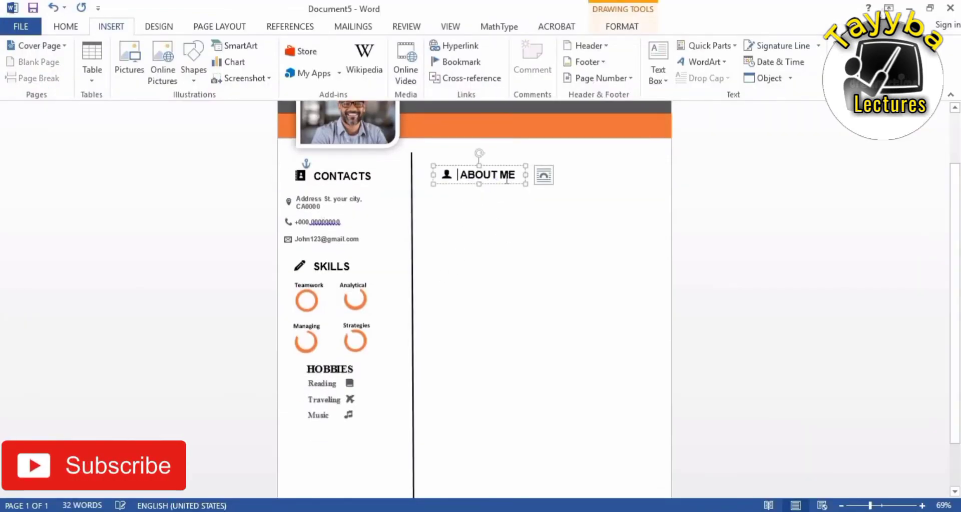
{"action": "left_click", "coordinate": [500, 271]}
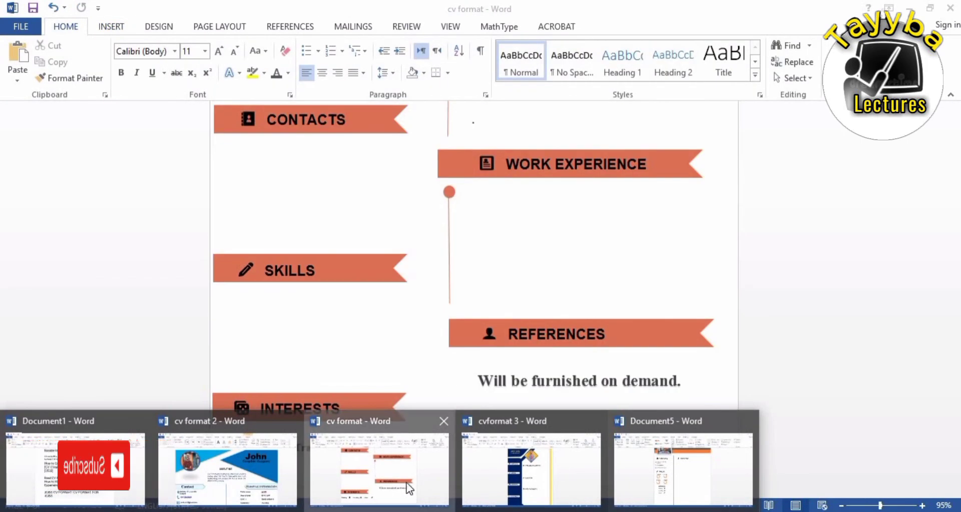
- Copy the honest-and-trustworthy Objective paragraph box from the cv format document
{"action": "left_click", "coordinate": [408, 488]}
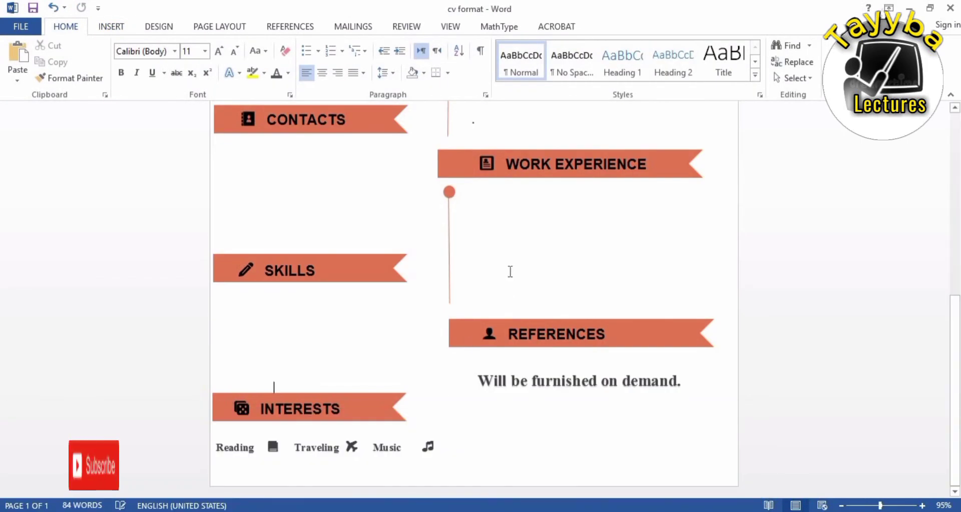
{"action": "scroll", "coordinate": [510, 271], "scroll_direction": "up", "scroll_amount": 7}
{"action": "left_click", "coordinate": [255, 342]}
{"action": "mouse_move", "coordinate": [230, 342]}
{"action": "left_mouse_down"}
{"action": "mouse_move", "coordinate": [353, 420]}
{"action": "mouse_move", "coordinate": [353, 335]}
{"action": "left_mouse_up"}
{"action": "right_click", "coordinate": [353, 334]}
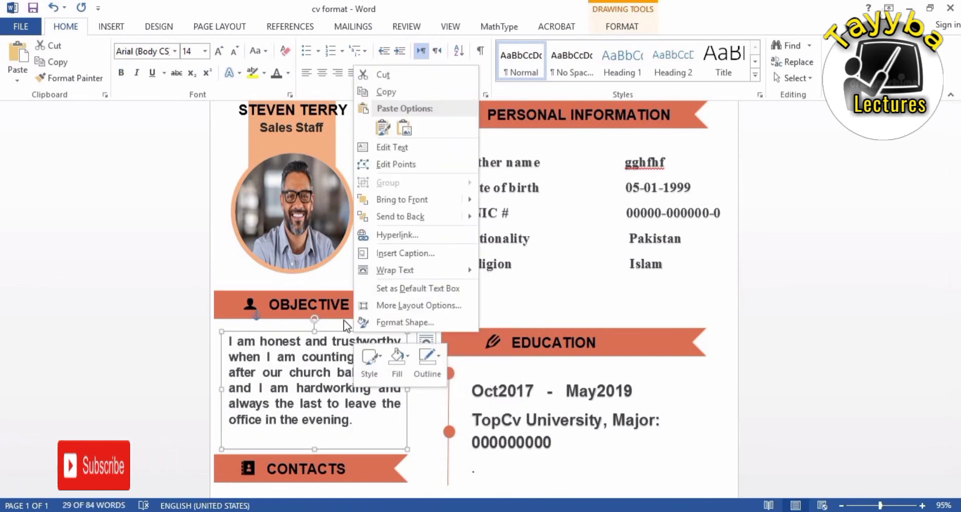
{"action": "key", "text": "Escape"}
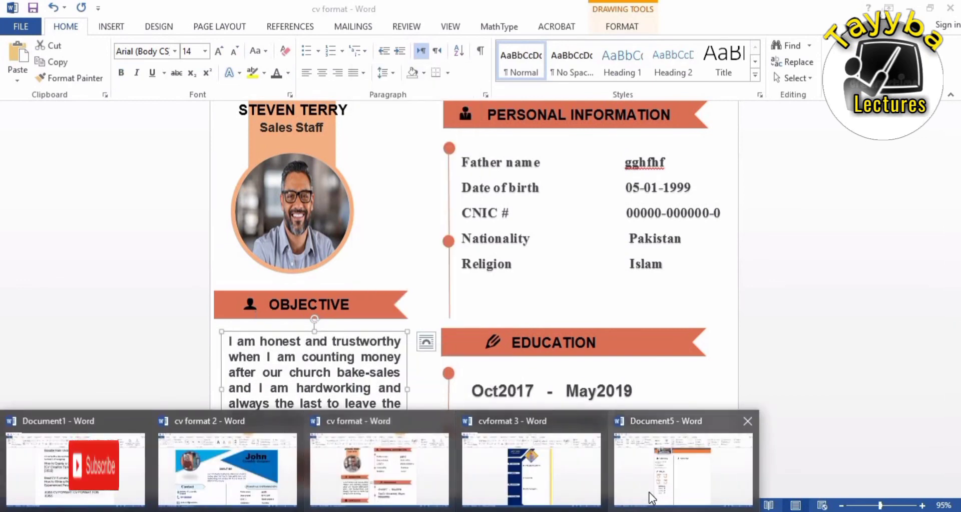
- Paste the paragraph under ABOUT ME in Document5 and widen it to fill the column
{"action": "left_click", "coordinate": [684, 470]}
{"action": "key", "text": "ctrl+v"}
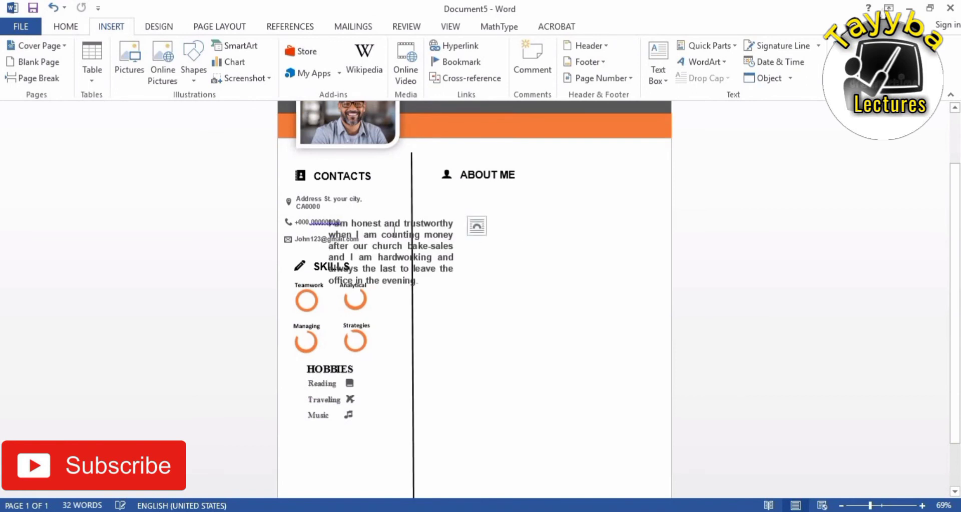
{"action": "left_click_drag", "start_coordinate": [399, 218], "coordinate": [495, 189]}
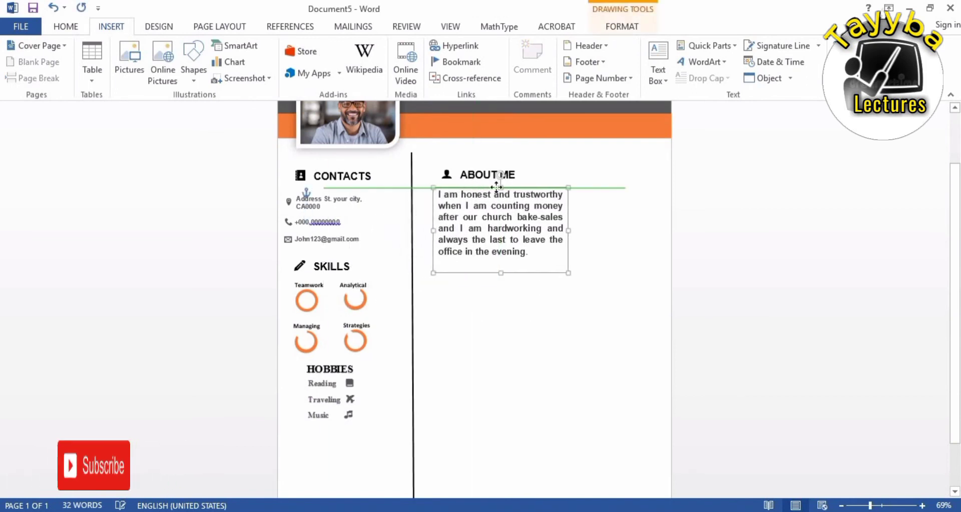
{"action": "left_click_drag", "start_coordinate": [554, 230], "coordinate": [600, 230]}
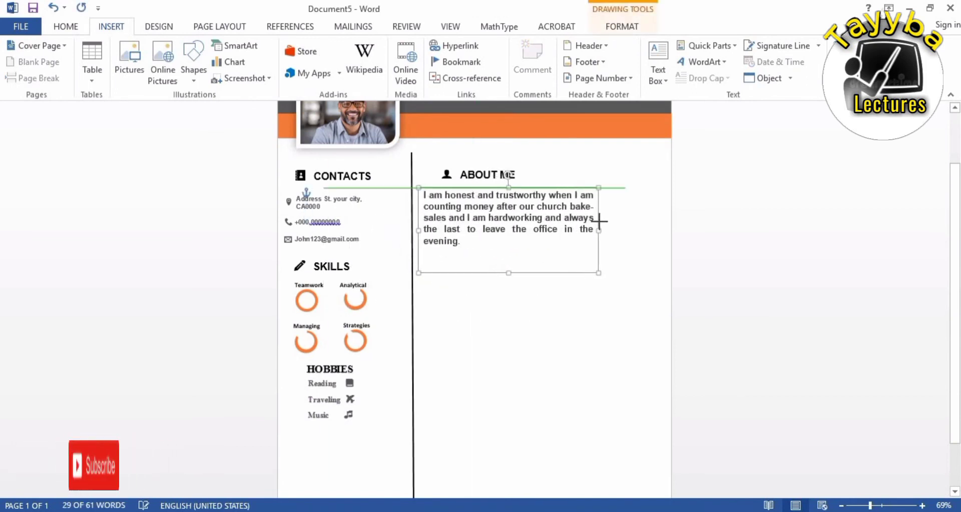
{"action": "left_click_drag", "start_coordinate": [600, 262], "coordinate": [599, 262]}
{"action": "left_click_drag", "start_coordinate": [599, 229], "coordinate": [601, 230]}
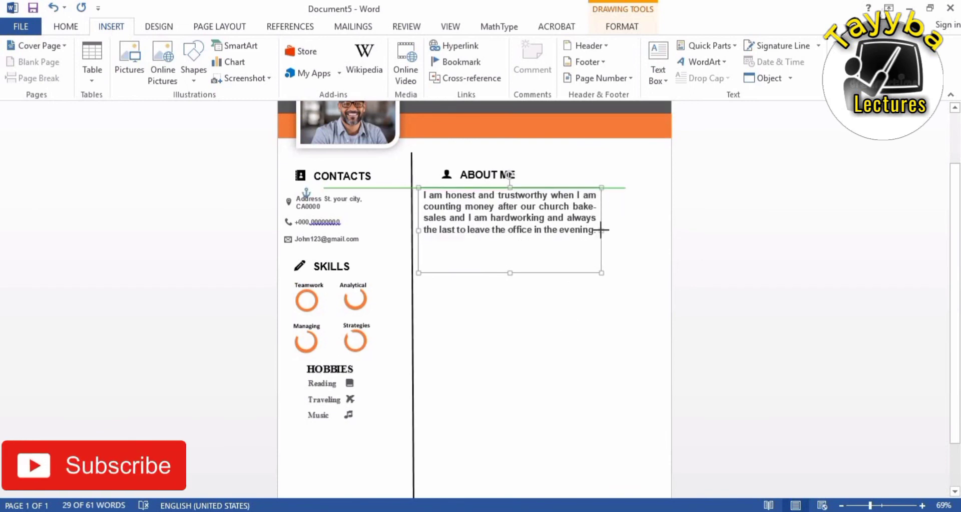
{"action": "left_click_drag", "start_coordinate": [531, 186], "coordinate": [534, 184]}
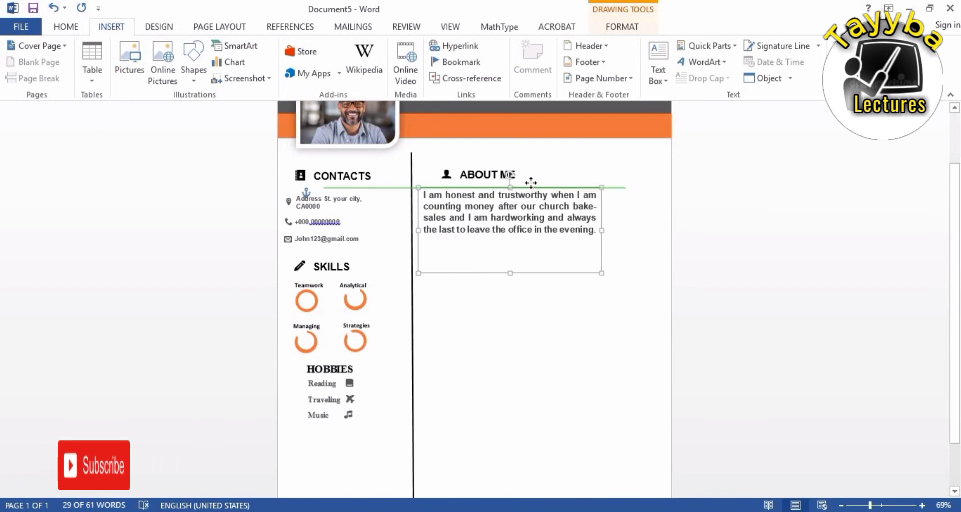
{"action": "left_click", "coordinate": [556, 303]}
{"action": "left_click", "coordinate": [508, 270]}
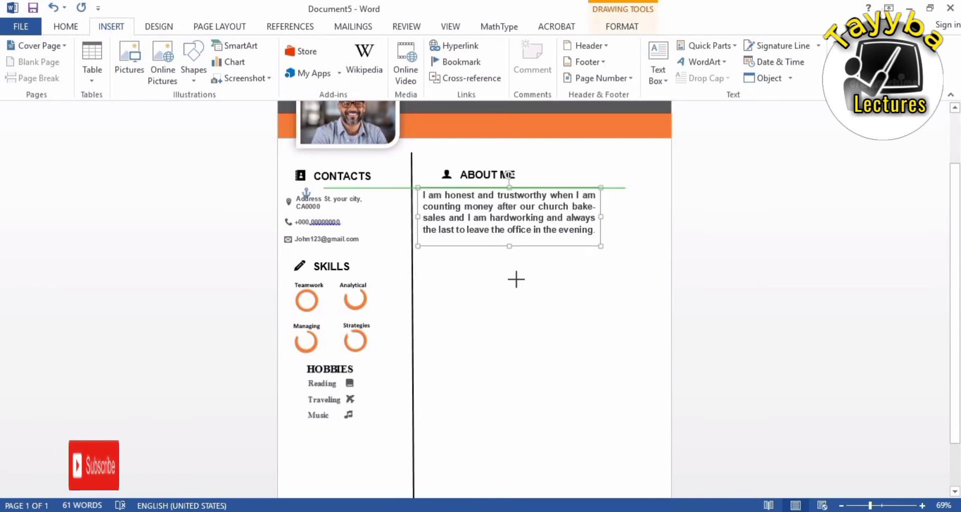
{"action": "left_click", "coordinate": [444, 357]}
{"action": "scroll", "coordinate": [489, 256], "scroll_direction": "down", "scroll_amount": 2}
{"action": "scroll", "coordinate": [489, 255], "scroll_direction": "up", "scroll_amount": 2}
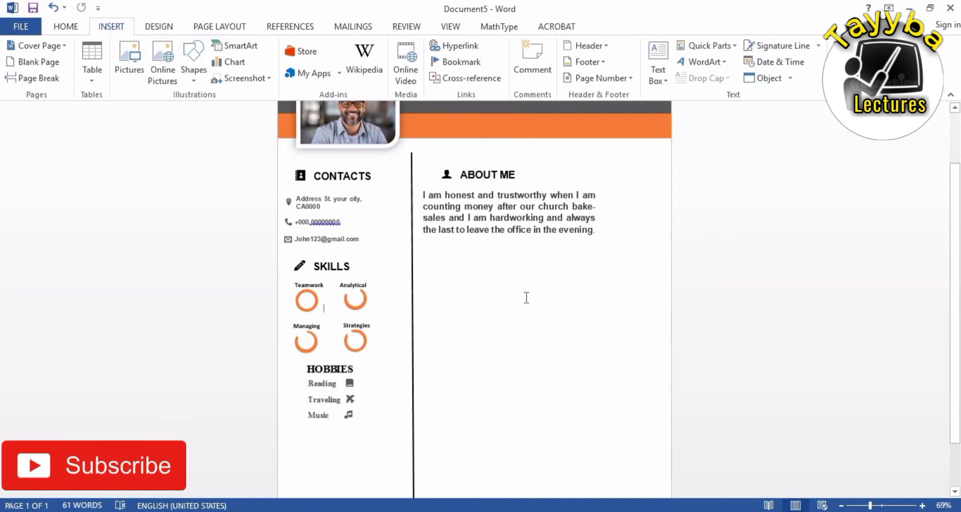
{"action": "scroll", "coordinate": [527, 298], "scroll_direction": "up", "scroll_amount": 1}
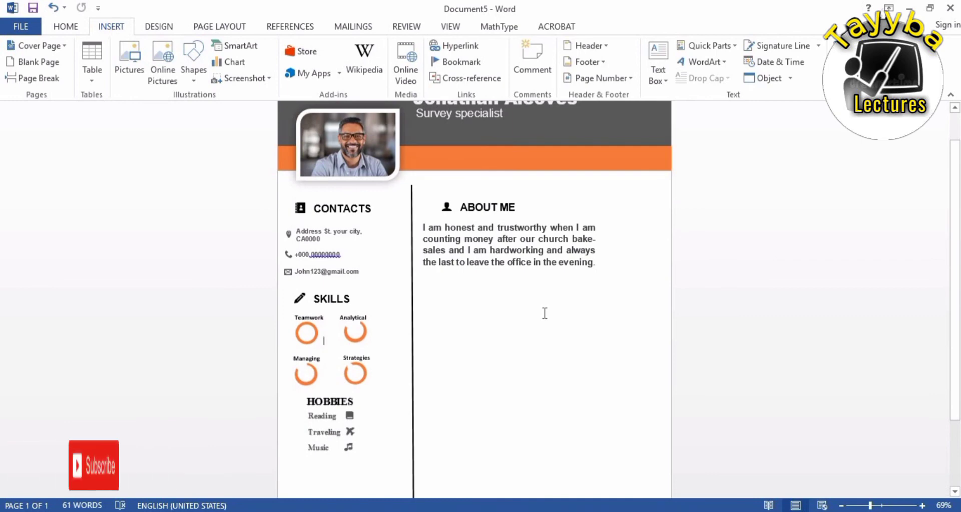
- Copy the WORK EXPERIENCE heading from cv format and place it below the About Me paragraph
{"action": "scroll", "coordinate": [544, 313], "scroll_direction": "down", "scroll_amount": 2}
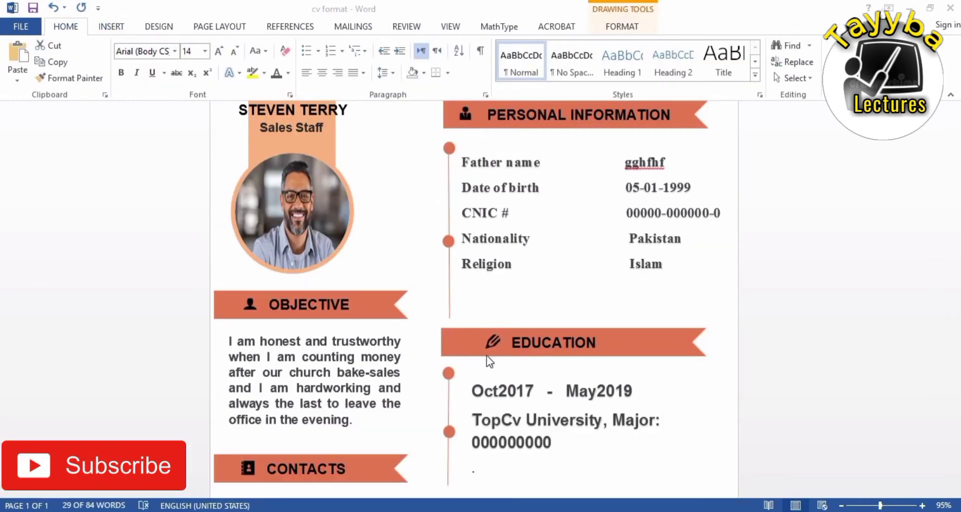
{"action": "scroll", "coordinate": [386, 307], "scroll_direction": "down", "scroll_amount": 4}
{"action": "scroll", "coordinate": [326, 306], "scroll_direction": "down", "scroll_amount": 4}
{"action": "scroll", "coordinate": [326, 306], "scroll_direction": "up", "scroll_amount": 4}
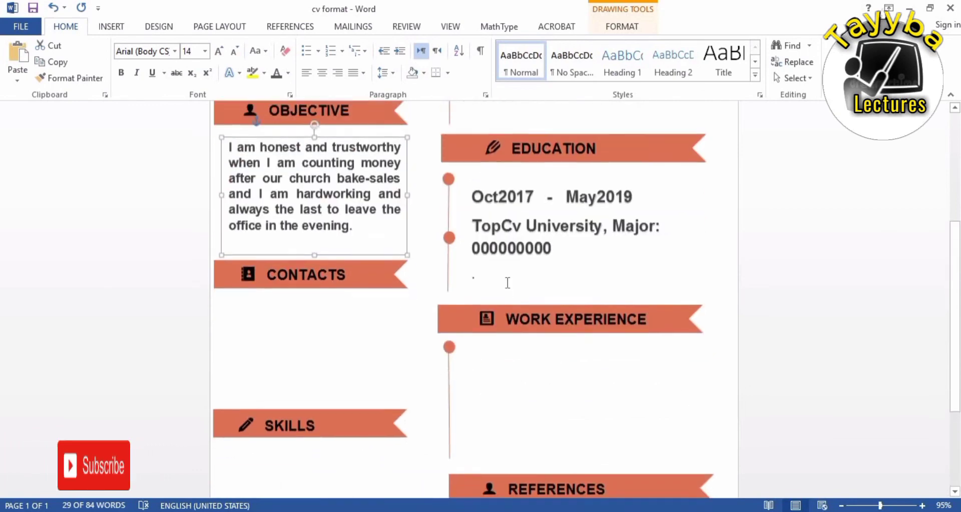
{"action": "left_click", "coordinate": [604, 310]}
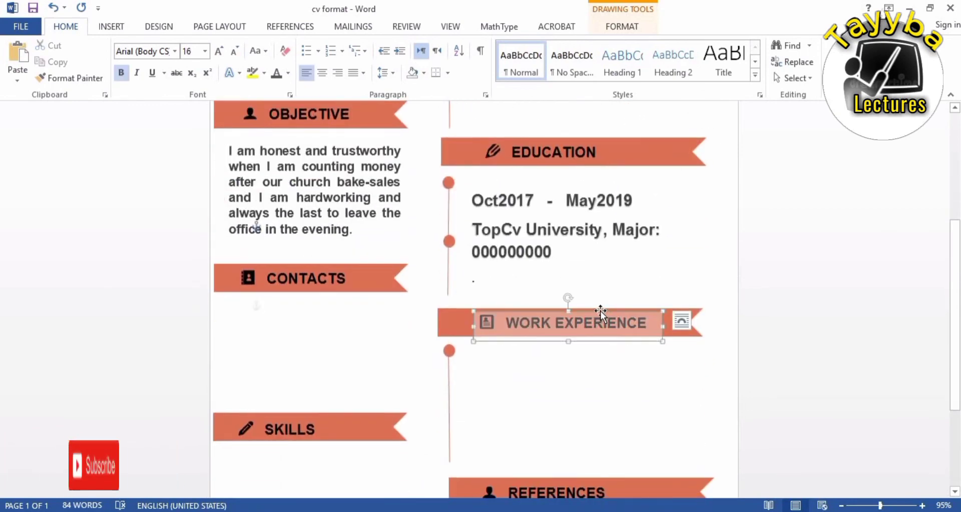
{"action": "right_click", "coordinate": [601, 311]}
{"action": "left_click", "coordinate": [632, 69]}
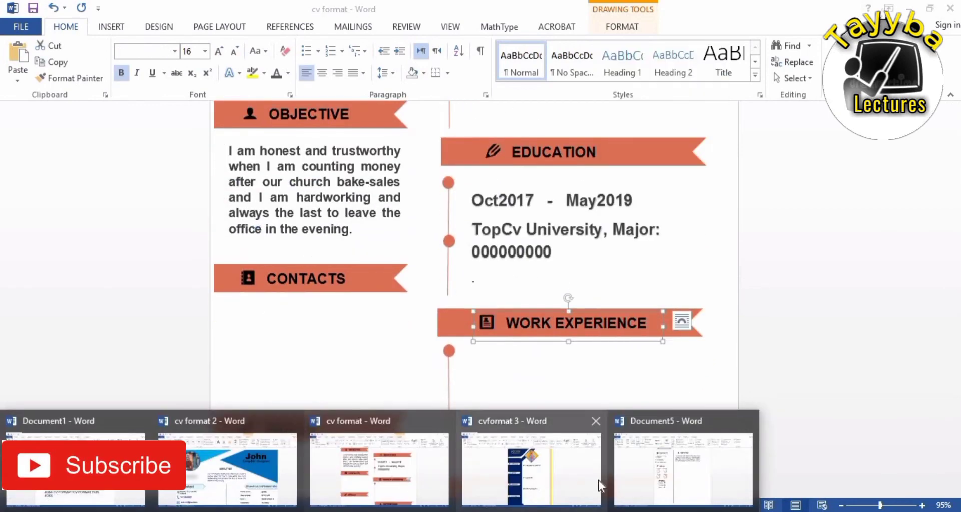
{"action": "left_click", "coordinate": [599, 480]}
{"action": "left_click", "coordinate": [687, 475]}
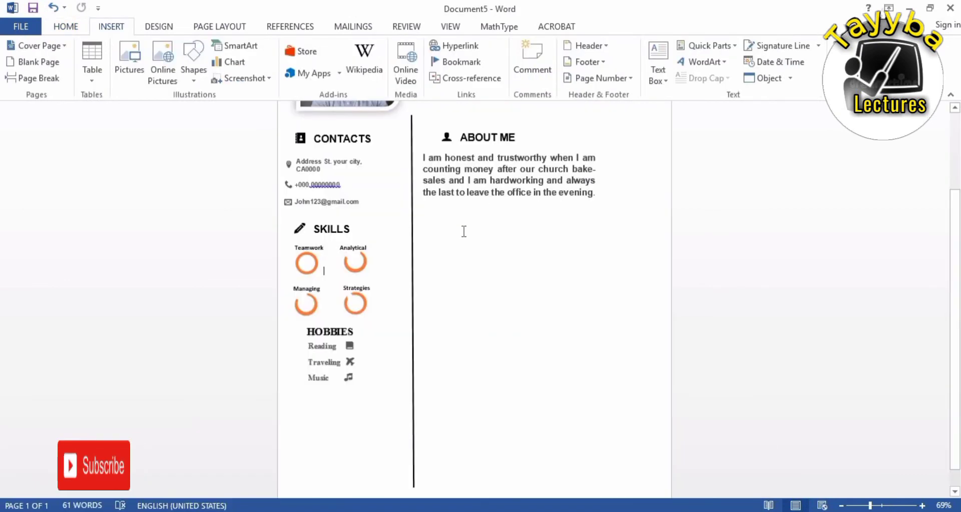
{"action": "key", "text": "ctrl+v"}
{"action": "left_click_drag", "start_coordinate": [458, 210], "coordinate": [529, 209]}
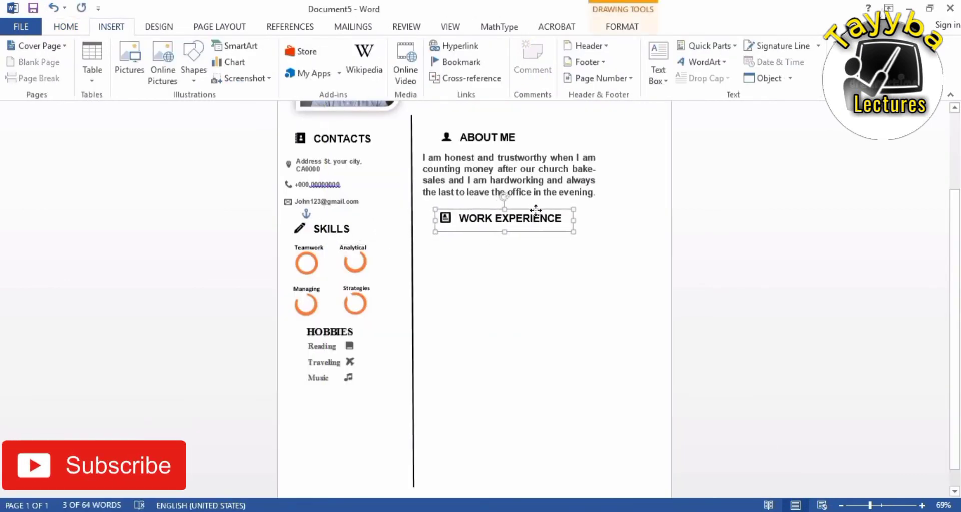
{"action": "left_click", "coordinate": [451, 294]}
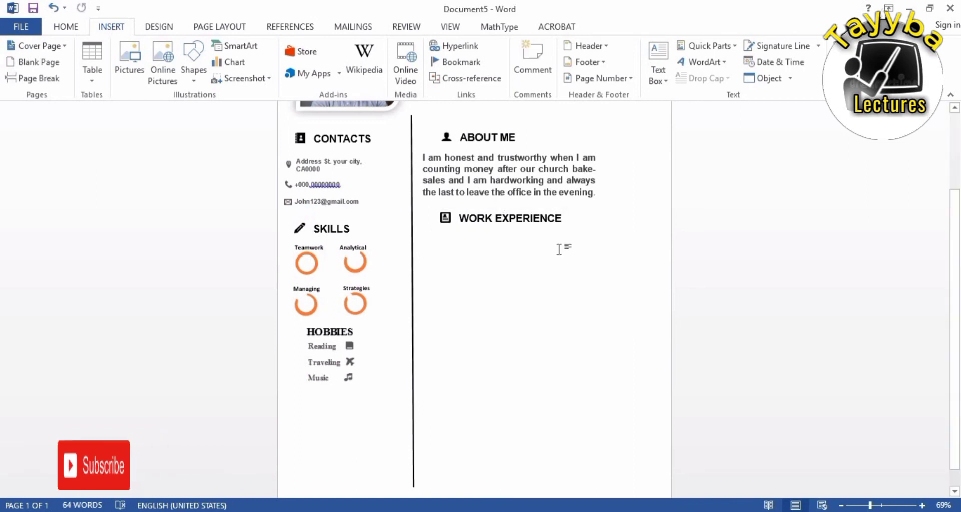
- Paste a second copy beneath it, enlarge it, and clear its text to leave an empty box
{"action": "scroll", "coordinate": [561, 240], "scroll_direction": "down", "scroll_amount": 1}
{"action": "left_click", "coordinate": [563, 197]}
{"action": "left_click", "coordinate": [585, 260]}
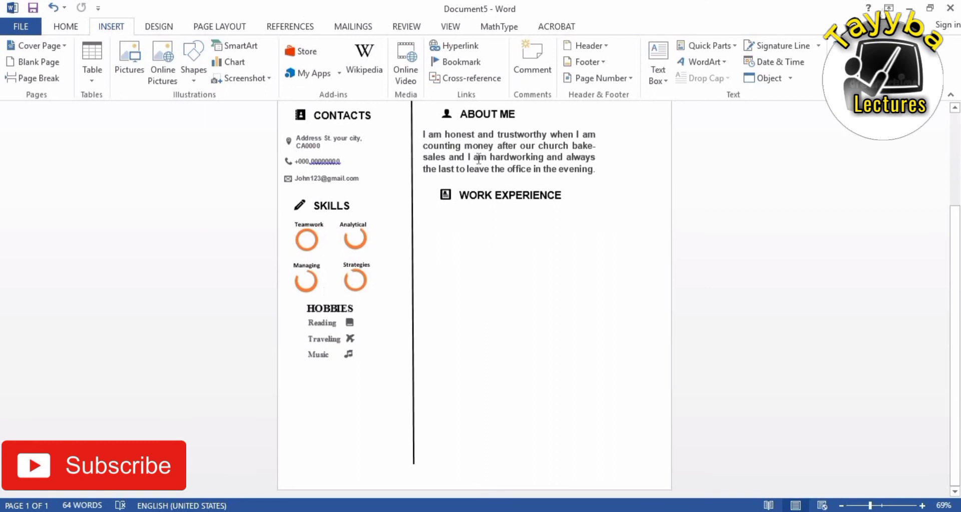
{"action": "key", "text": "ctrl+v"}
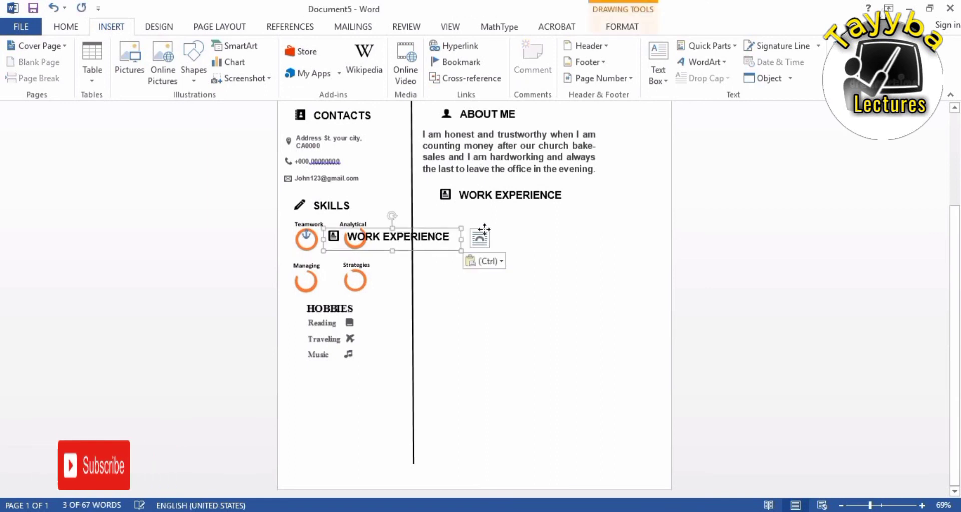
{"action": "left_click_drag", "start_coordinate": [436, 227], "coordinate": [540, 213]}
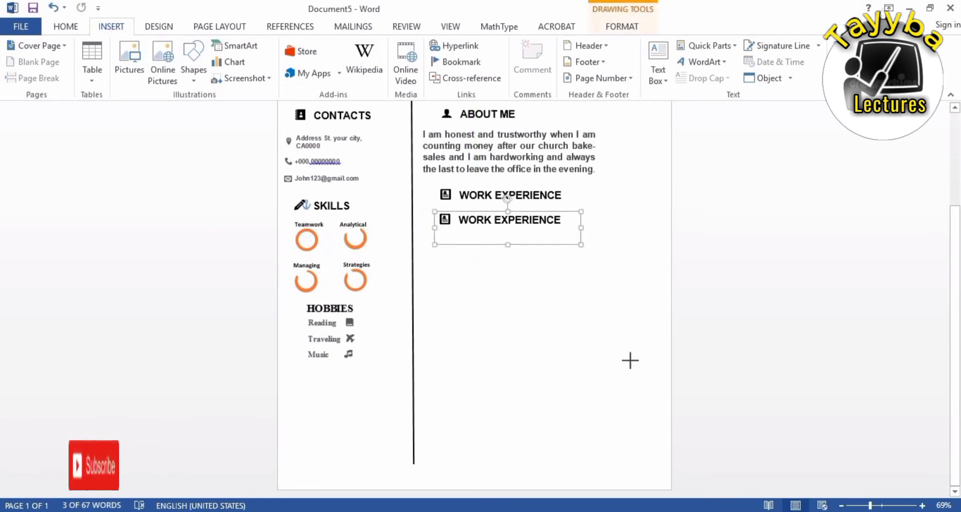
{"action": "left_click_drag", "start_coordinate": [631, 360], "coordinate": [603, 283]}
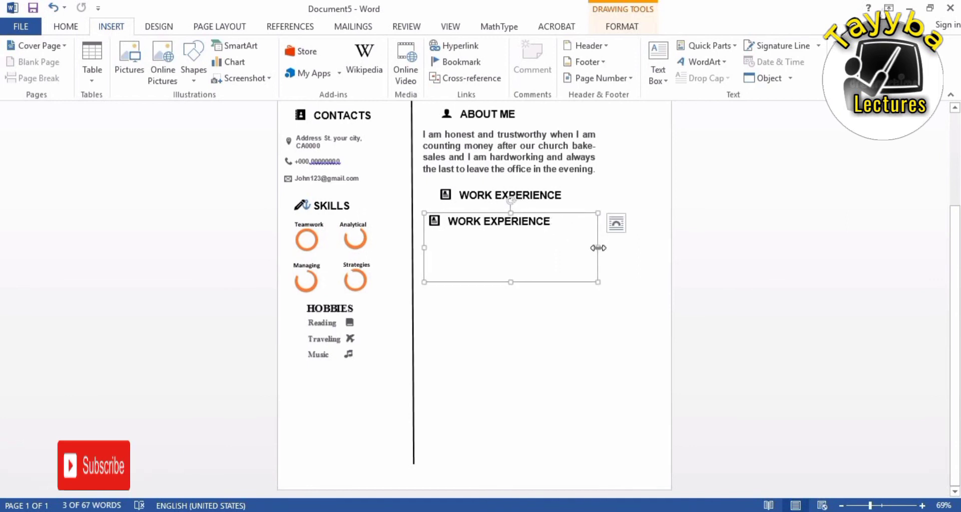
{"action": "triple_click", "coordinate": [541, 227]}
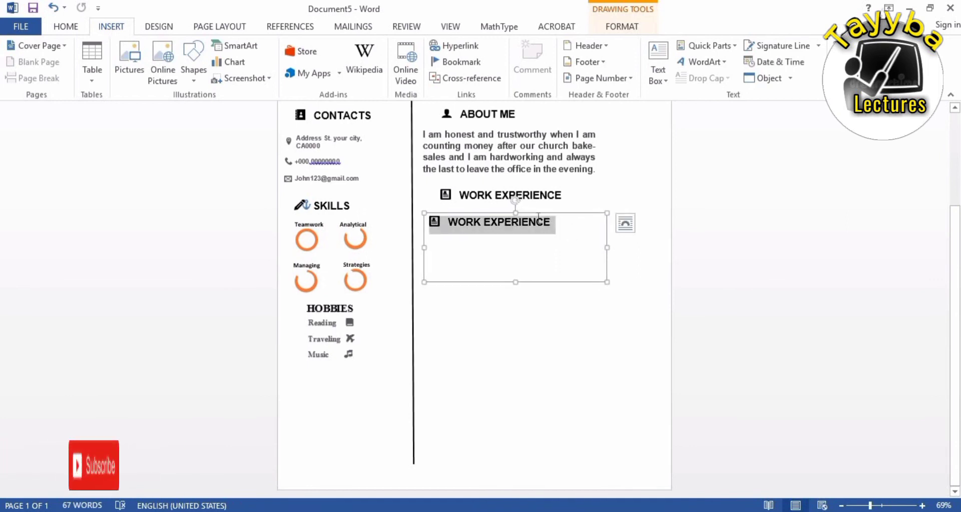
{"action": "key", "text": "Delete"}
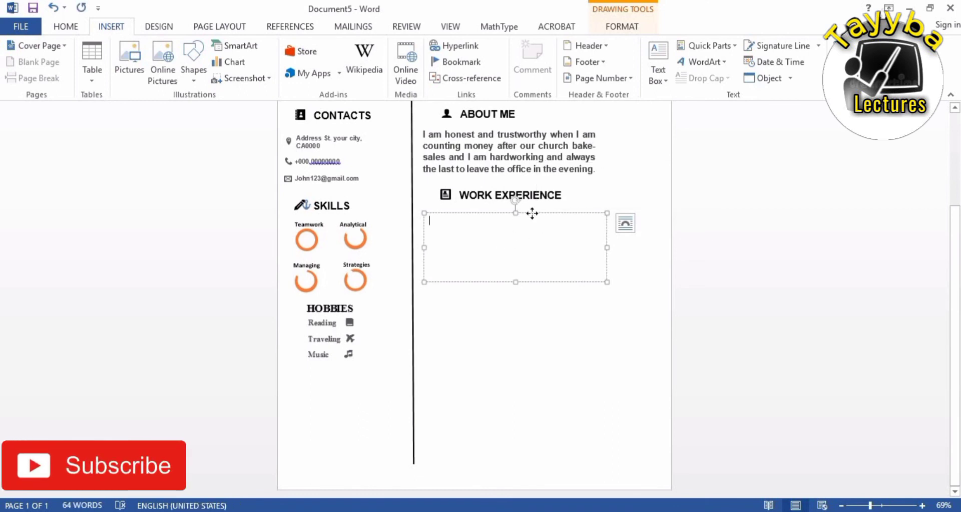
{"action": "left_click", "coordinate": [541, 315]}
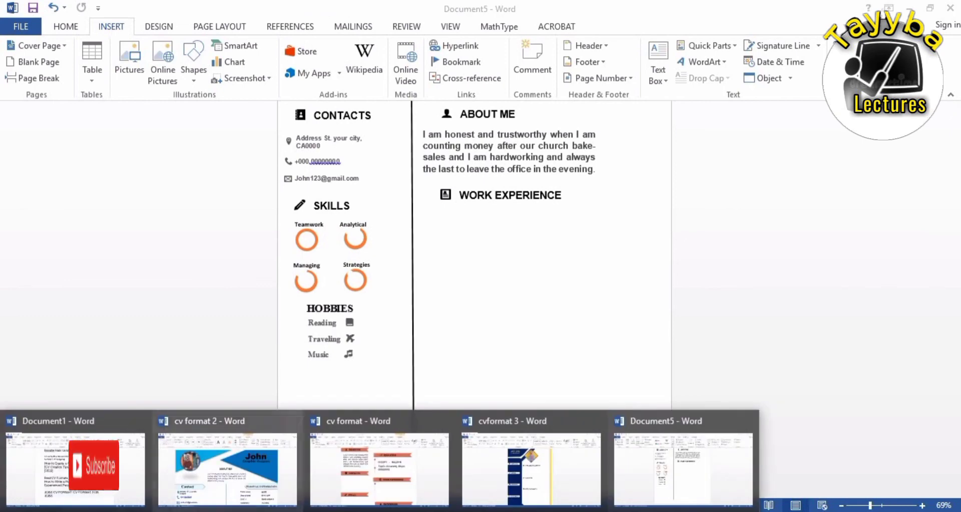
{"action": "mouse_move", "coordinate": [379, 458]}
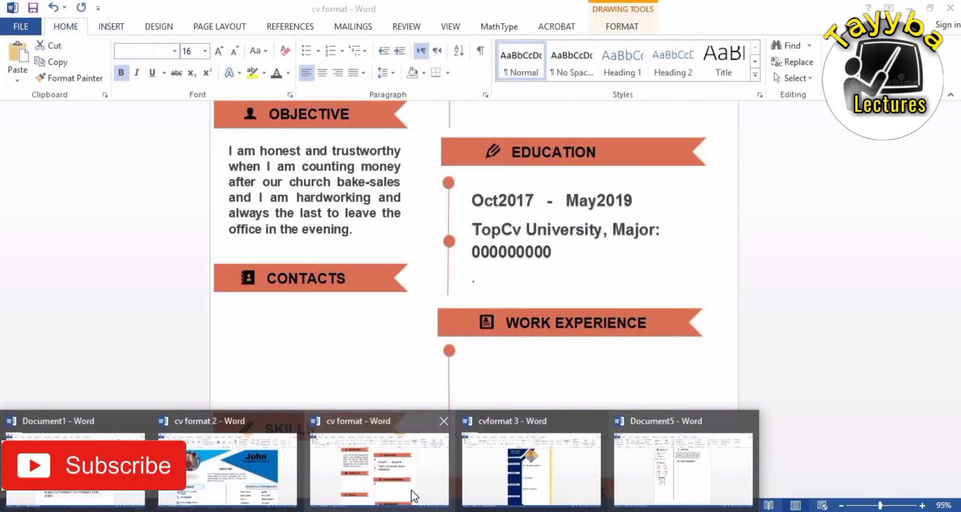
- Copy the pen-icon EDUCATION heading from cv format into Document5's right column
{"action": "left_click", "coordinate": [379, 468]}
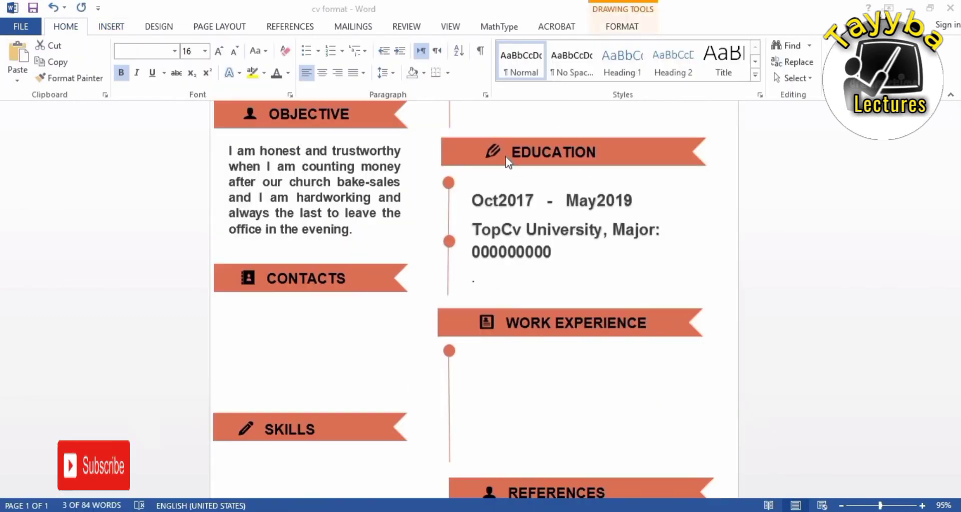
{"action": "left_click", "coordinate": [545, 141]}
{"action": "right_click", "coordinate": [545, 140]}
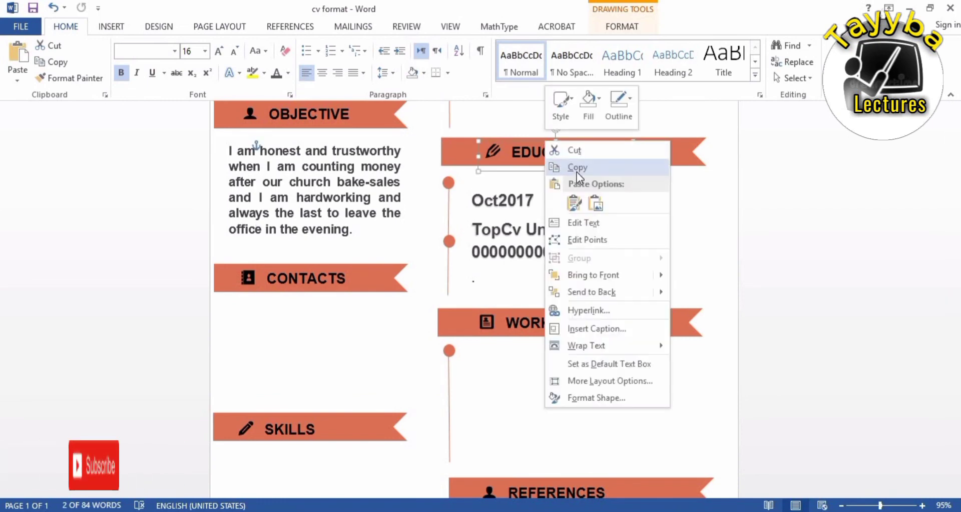
{"action": "key", "text": "Escape"}
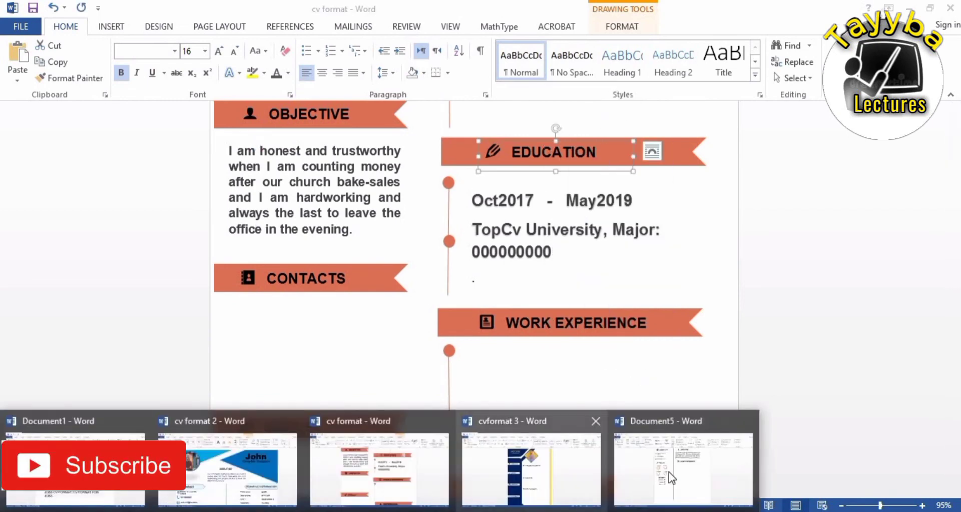
{"action": "left_click", "coordinate": [686, 476]}
{"action": "key", "text": "ctrl+v"}
{"action": "left_click", "coordinate": [557, 323]}
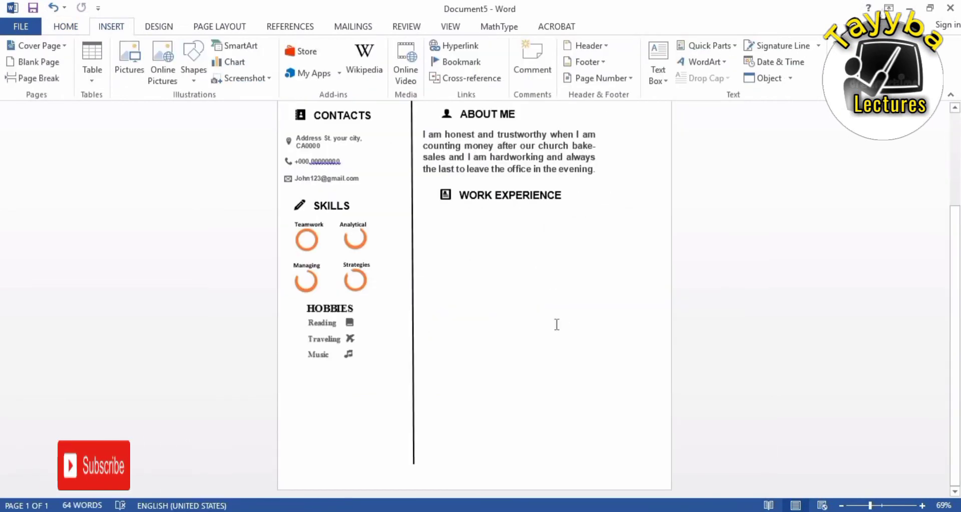
{"action": "mouse_move", "coordinate": [404, 301]}
{"action": "left_mouse_down"}
{"action": "mouse_move", "coordinate": [528, 286]}
{"action": "mouse_move", "coordinate": [519, 283]}
{"action": "left_mouse_up"}
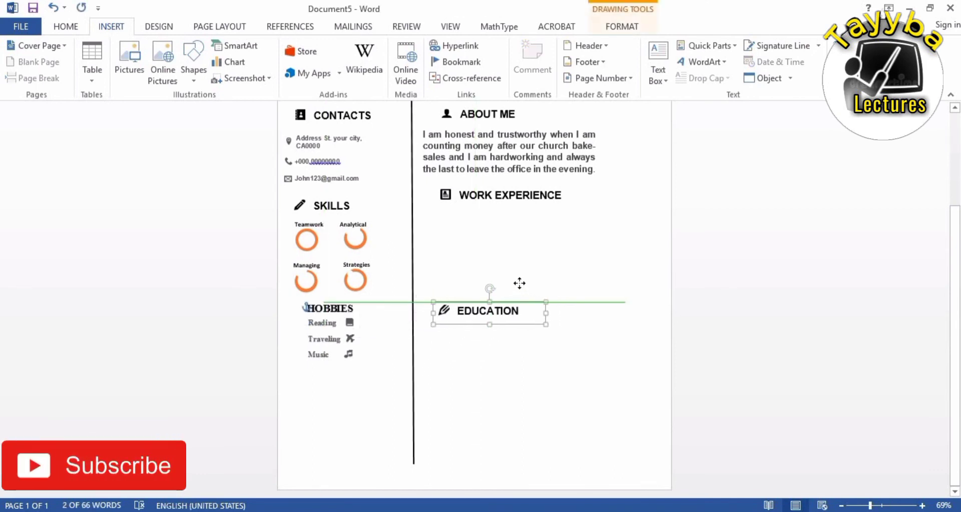
{"action": "left_click", "coordinate": [450, 402]}
{"action": "scroll", "coordinate": [453, 366], "scroll_direction": "up", "scroll_amount": 2}
{"action": "scroll", "coordinate": [490, 299], "scroll_direction": "down", "scroll_amount": 1}
{"action": "scroll", "coordinate": [487, 284], "scroll_direction": "down", "scroll_amount": 1}
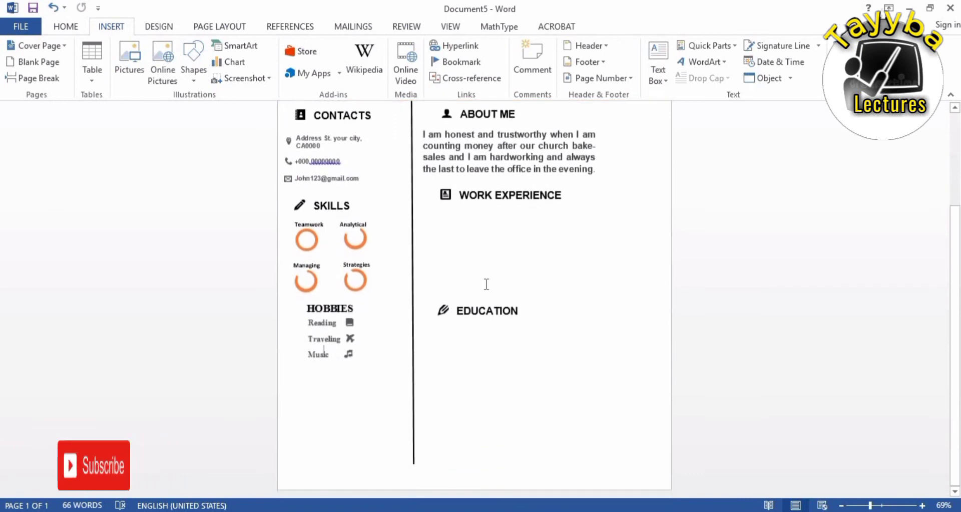
{"action": "scroll", "coordinate": [487, 284], "scroll_direction": "up", "scroll_amount": 3}
{"action": "scroll", "coordinate": [495, 273], "scroll_direction": "down", "scroll_amount": 2}
{"action": "scroll", "coordinate": [521, 397], "scroll_direction": "down", "scroll_amount": 1}
- Move WORK EXPERIENCE and its empty text box down below EDUCATION
{"action": "left_click", "coordinate": [517, 188]}
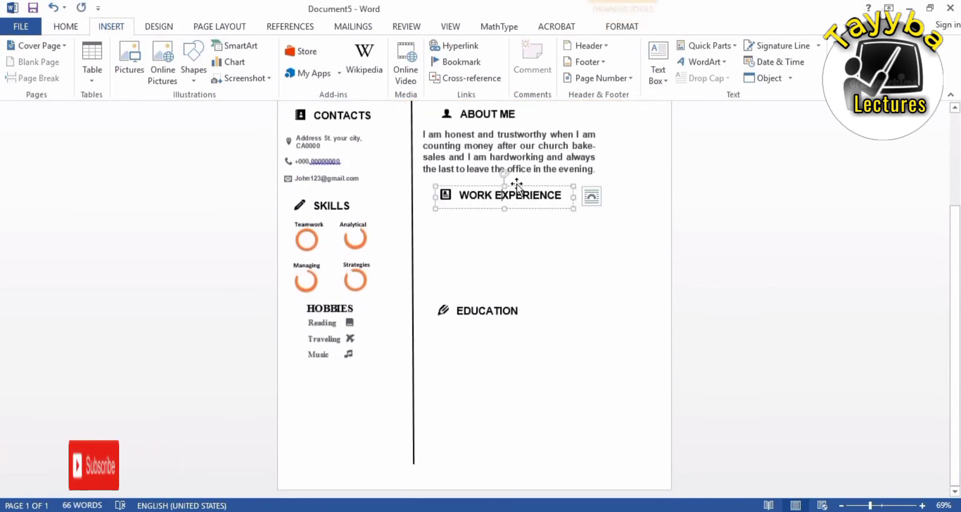
{"action": "left_click_drag", "start_coordinate": [517, 188], "coordinate": [511, 370]}
{"action": "left_click", "coordinate": [484, 226]}
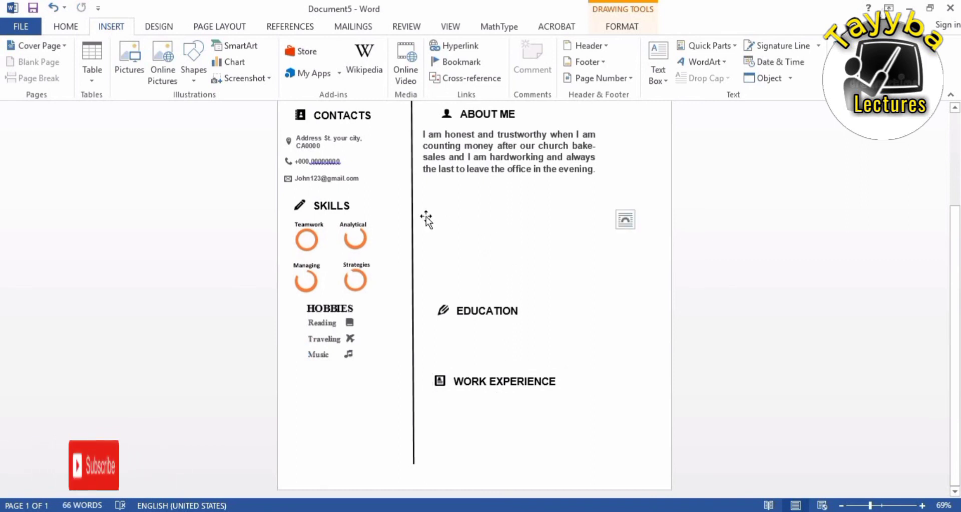
{"action": "left_click_drag", "start_coordinate": [426, 219], "coordinate": [437, 394]}
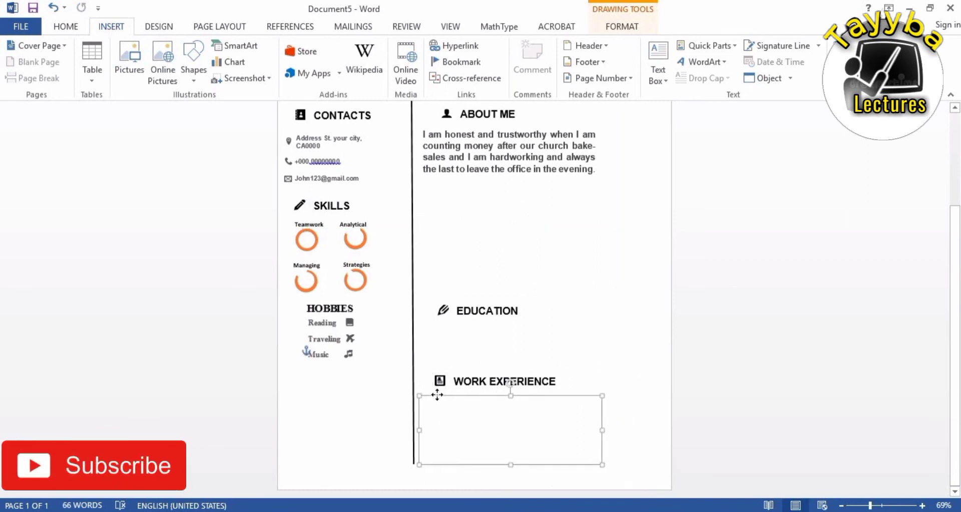
{"action": "left_click", "coordinate": [463, 251]}
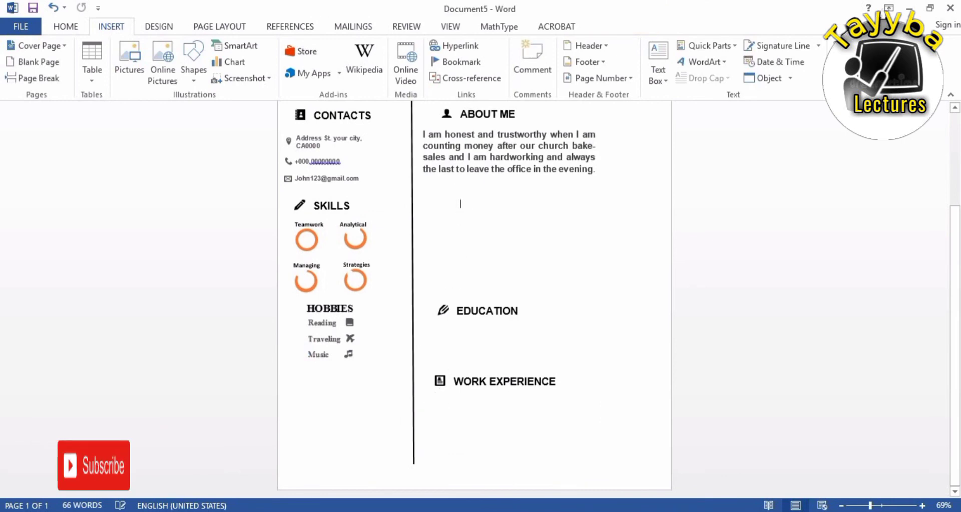
{"action": "left_click", "coordinate": [383, 463]}
- Copy the PERSONAL INFORMATION banner from cv format and drop it beneath ABOUT ME in Document5
{"action": "scroll", "coordinate": [516, 259], "scroll_direction": "up", "scroll_amount": 3}
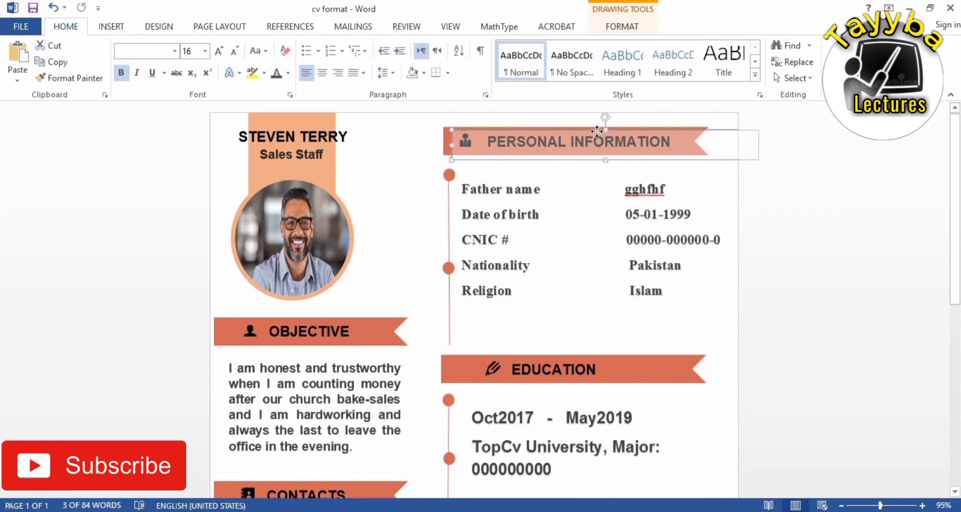
{"action": "left_click_drag", "start_coordinate": [597, 132], "coordinate": [596, 131]}
{"action": "right_click", "coordinate": [625, 131]}
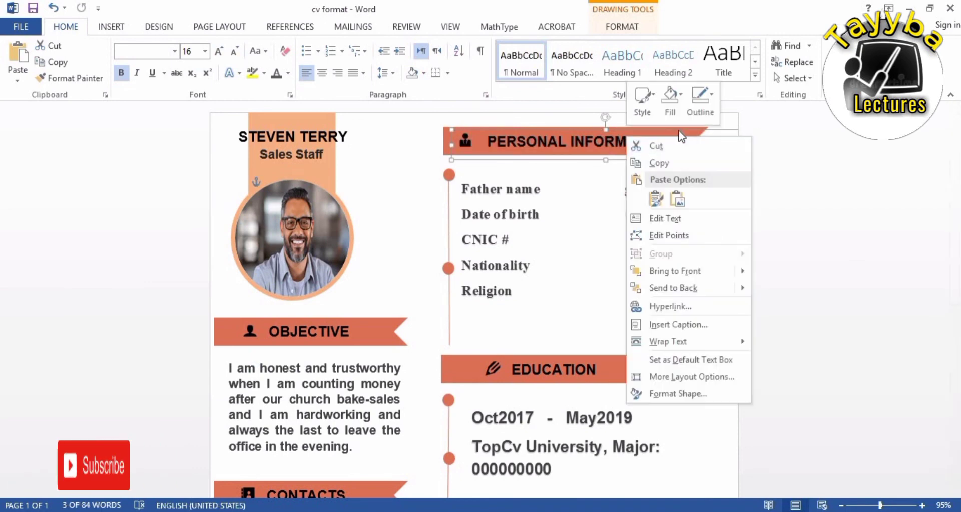
{"action": "left_click", "coordinate": [656, 161]}
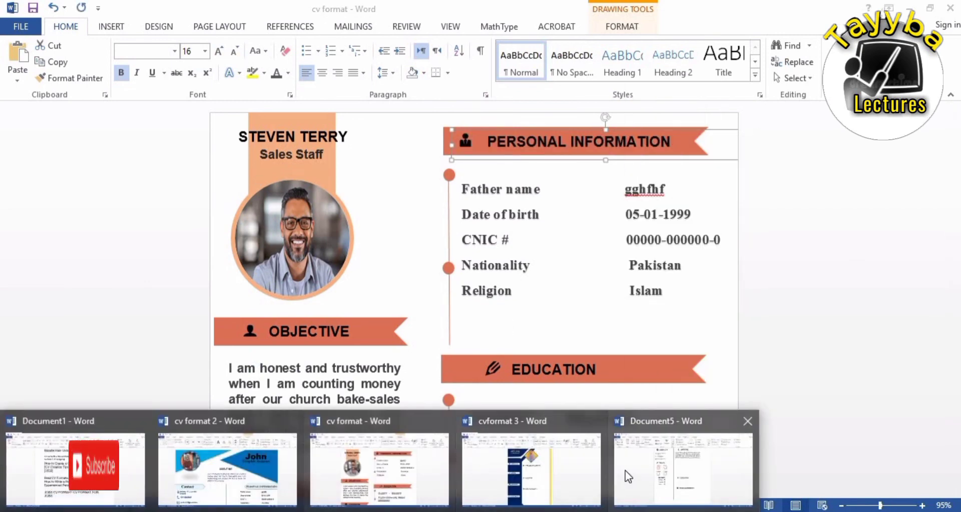
{"action": "left_click", "coordinate": [641, 471]}
{"action": "key", "text": "ctrl+v"}
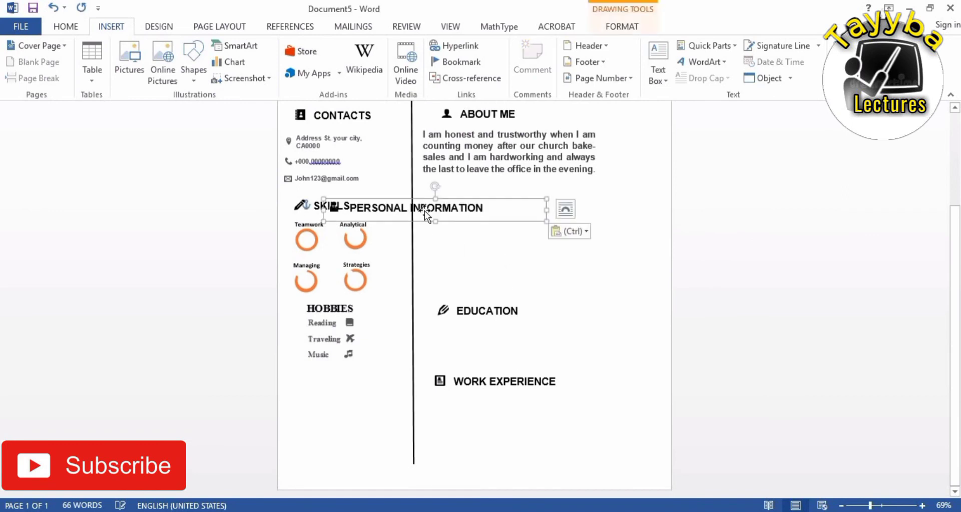
{"action": "left_click_drag", "start_coordinate": [530, 192], "coordinate": [584, 177]}
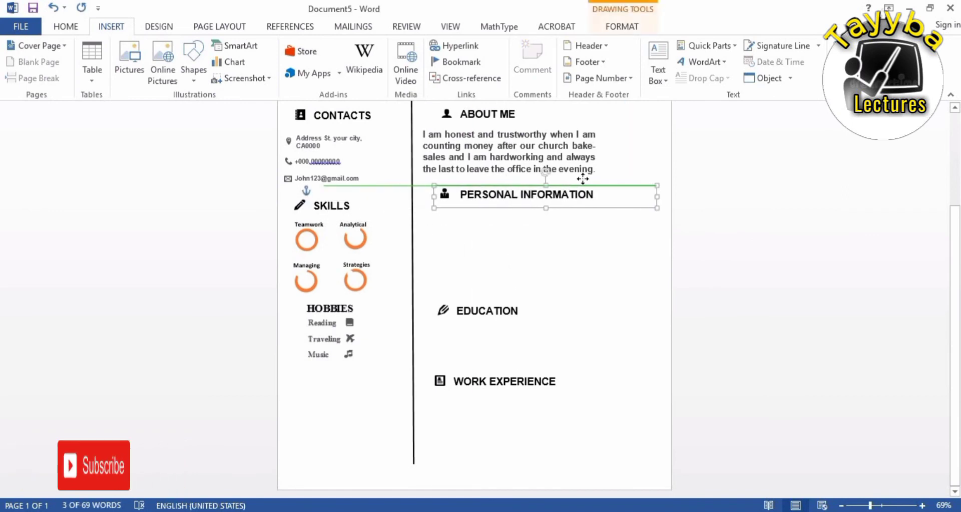
- Copy the Father name-to-Religion details box under PERSONAL INFORMATION, sized to fit above EDUCATION
{"action": "left_click", "coordinate": [575, 224]}
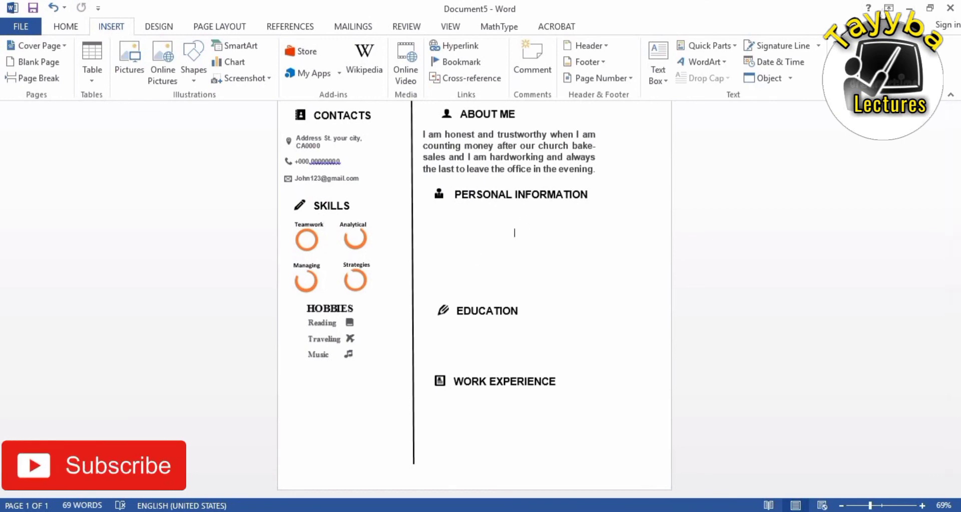
{"action": "left_click", "coordinate": [225, 462]}
{"action": "left_click", "coordinate": [535, 180]}
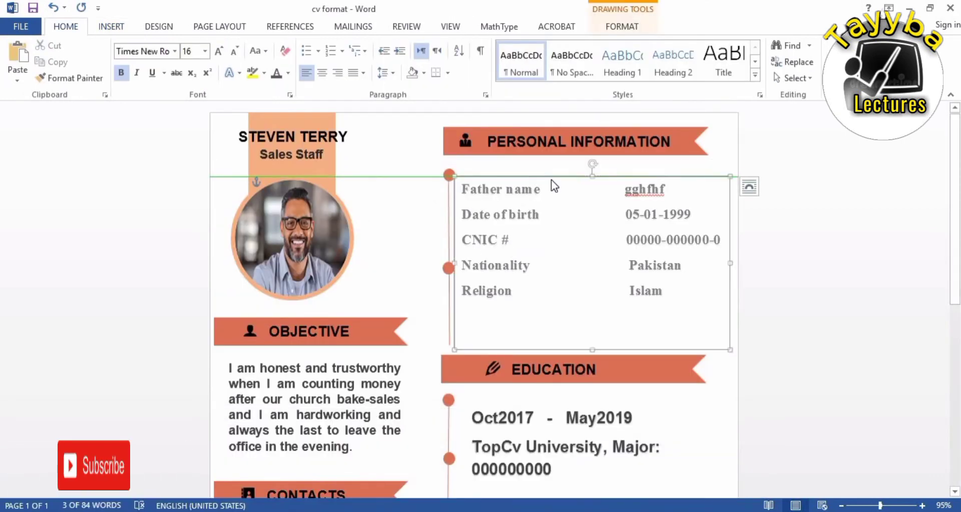
{"action": "right_click", "coordinate": [553, 176]}
{"action": "left_click", "coordinate": [581, 197]}
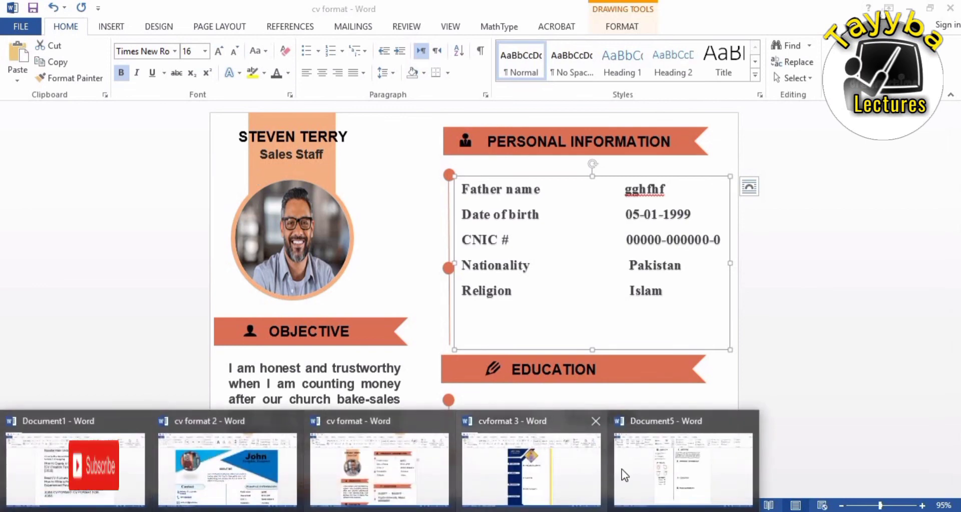
{"action": "left_click", "coordinate": [626, 473]}
{"action": "key", "text": "ctrl+v"}
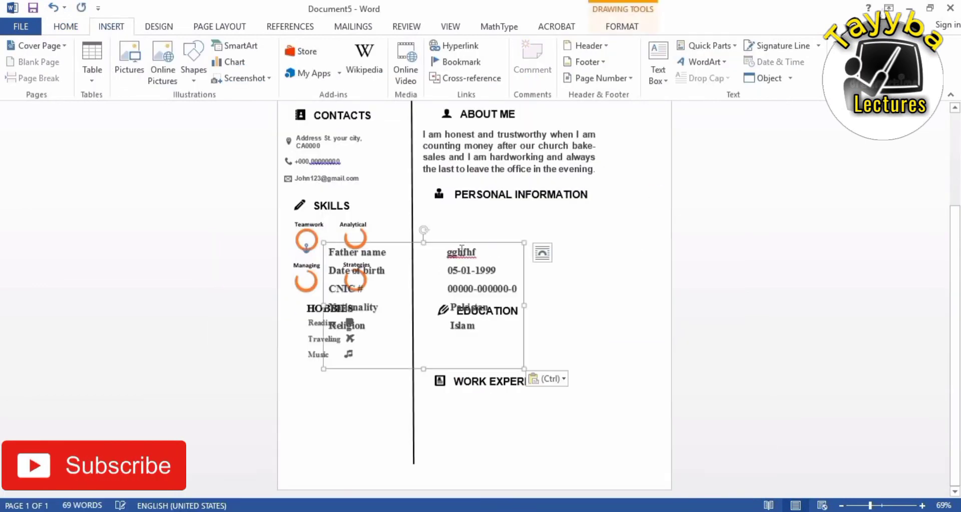
{"action": "left_click_drag", "start_coordinate": [496, 231], "coordinate": [581, 189]}
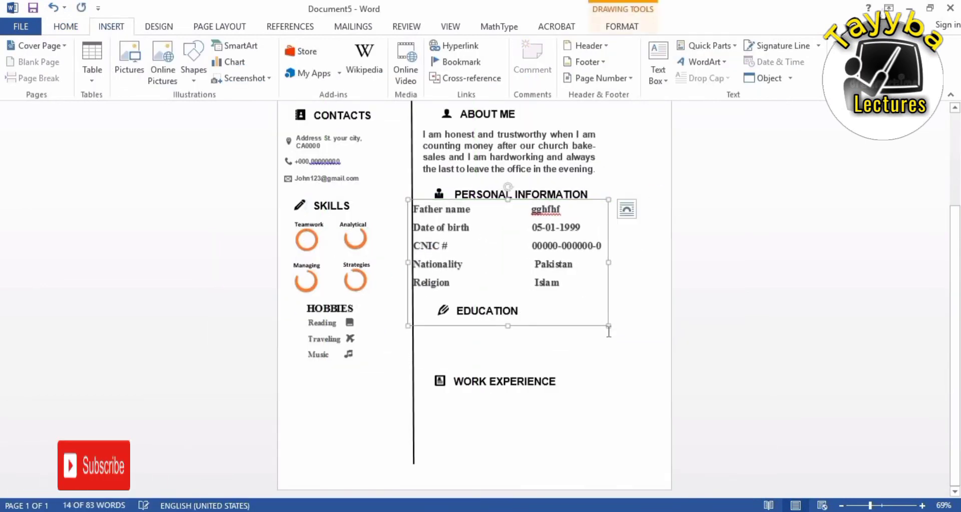
{"action": "left_click_drag", "start_coordinate": [608, 325], "coordinate": [619, 289]}
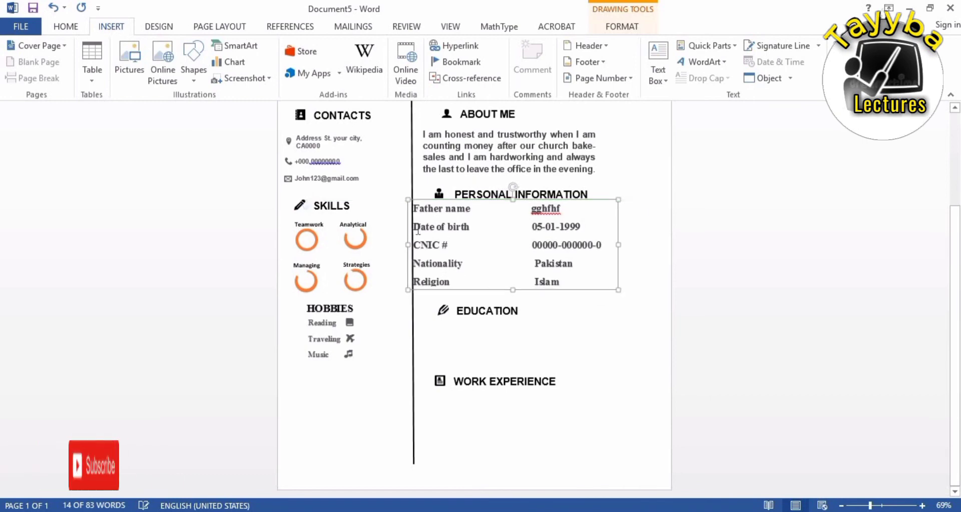
- Set the personal details text to size 14 and fine-tune the box's position
{"action": "left_click_drag", "start_coordinate": [414, 213], "coordinate": [561, 283]}
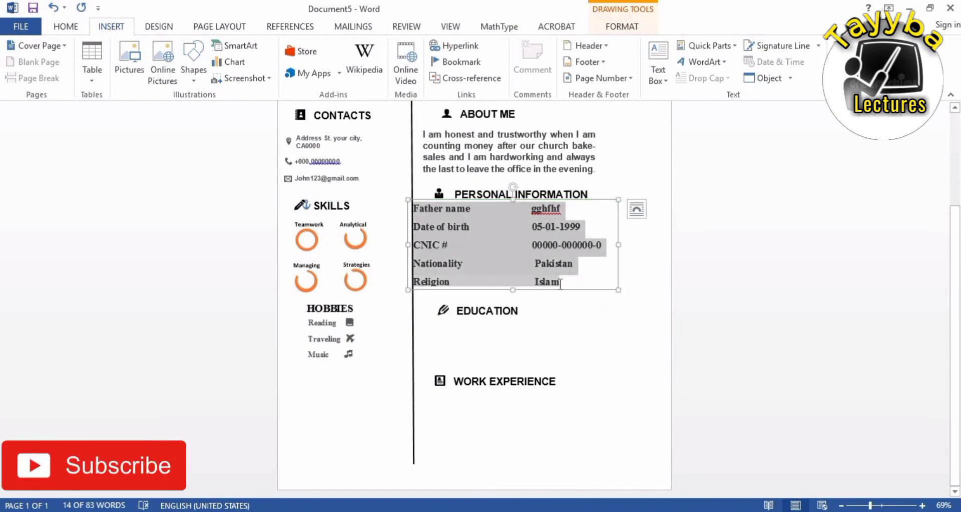
{"action": "left_click", "coordinate": [55, 26]}
{"action": "left_click", "coordinate": [240, 52]}
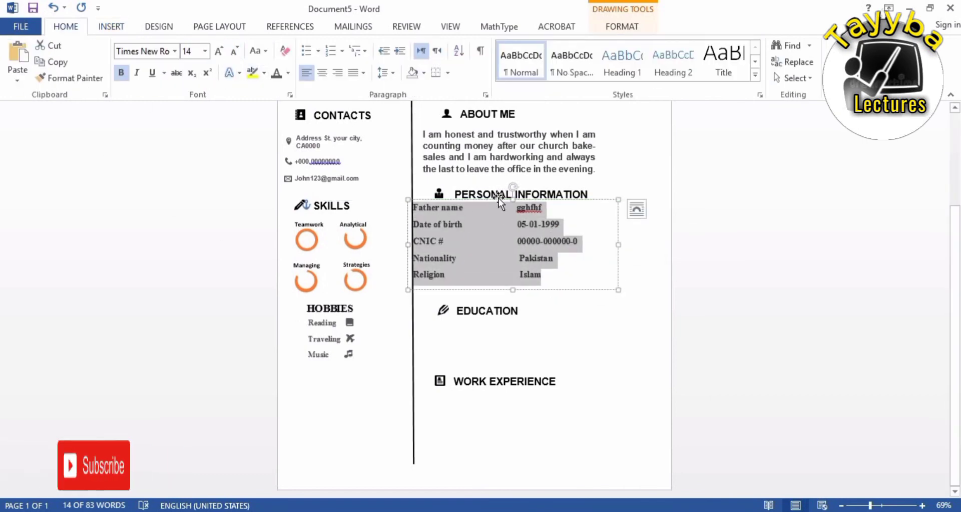
{"action": "mouse_move", "coordinate": [499, 199]}
{"action": "left_mouse_down"}
{"action": "mouse_move", "coordinate": [521, 203]}
{"action": "mouse_move", "coordinate": [510, 203]}
{"action": "left_mouse_up"}
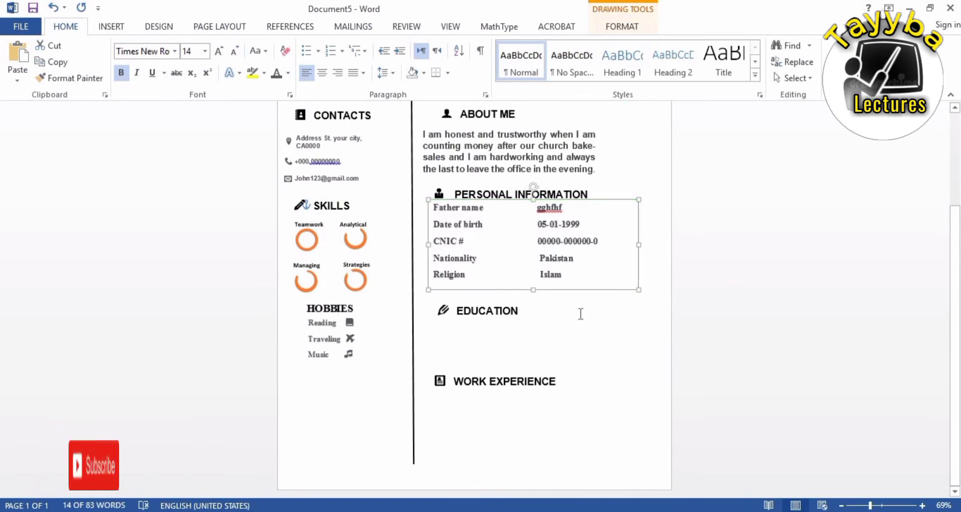
{"action": "left_click", "coordinate": [534, 326]}
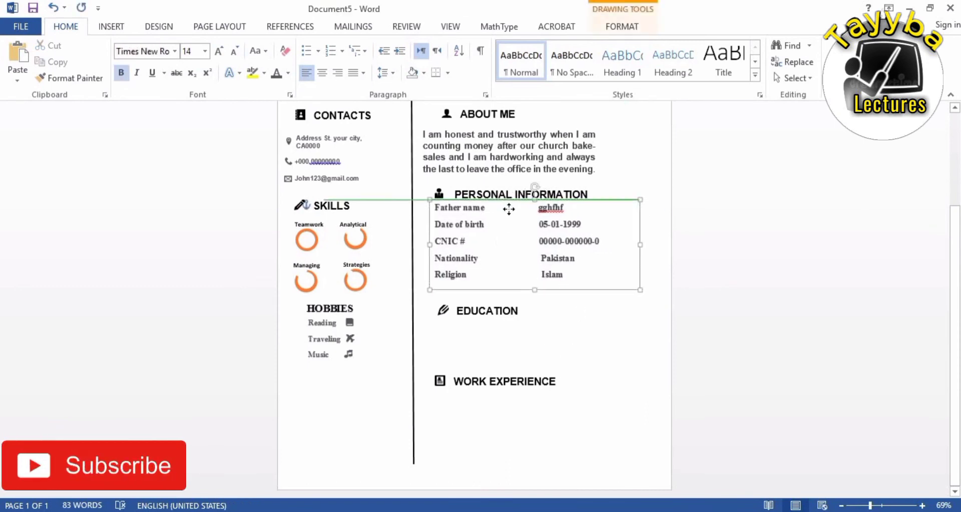
{"action": "left_click_drag", "start_coordinate": [509, 205], "coordinate": [507, 211]}
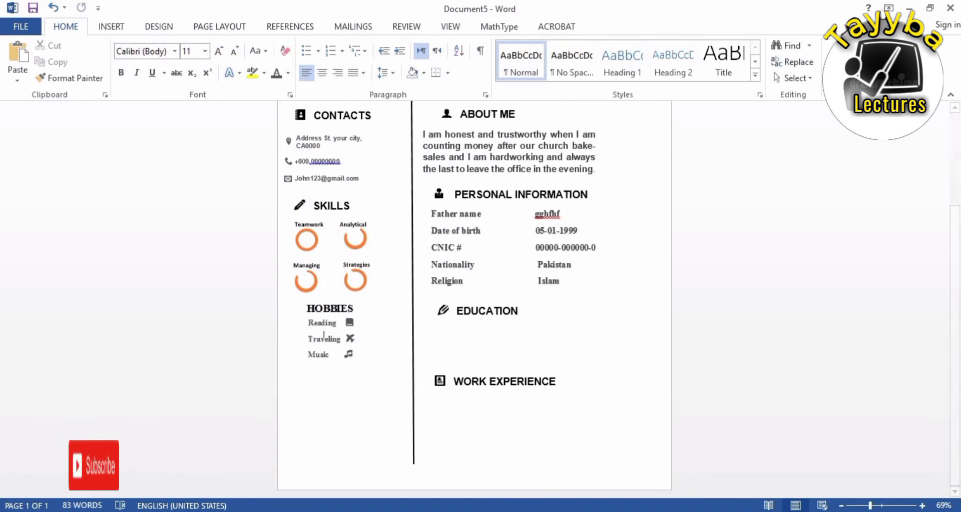
{"action": "left_click", "coordinate": [300, 506]}
{"action": "left_click", "coordinate": [379, 468]}
- Try copying the REFERENCES heading, undoing the details box pasted by mistake
{"action": "scroll", "coordinate": [561, 348], "scroll_direction": "down", "scroll_amount": 5}
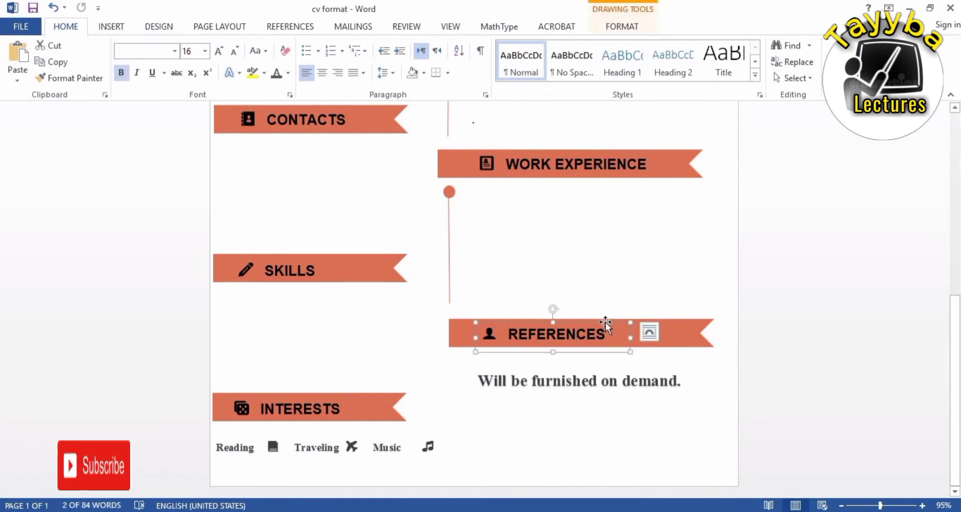
{"action": "left_click_drag", "start_coordinate": [606, 323], "coordinate": [595, 326]}
{"action": "left_click", "coordinate": [651, 333]}
{"action": "right_click", "coordinate": [606, 324]}
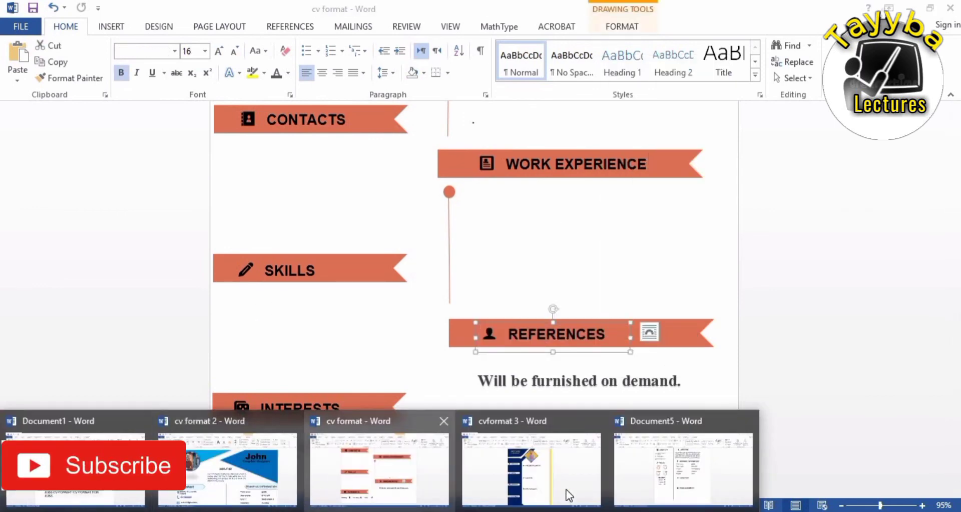
{"action": "left_click", "coordinate": [681, 456]}
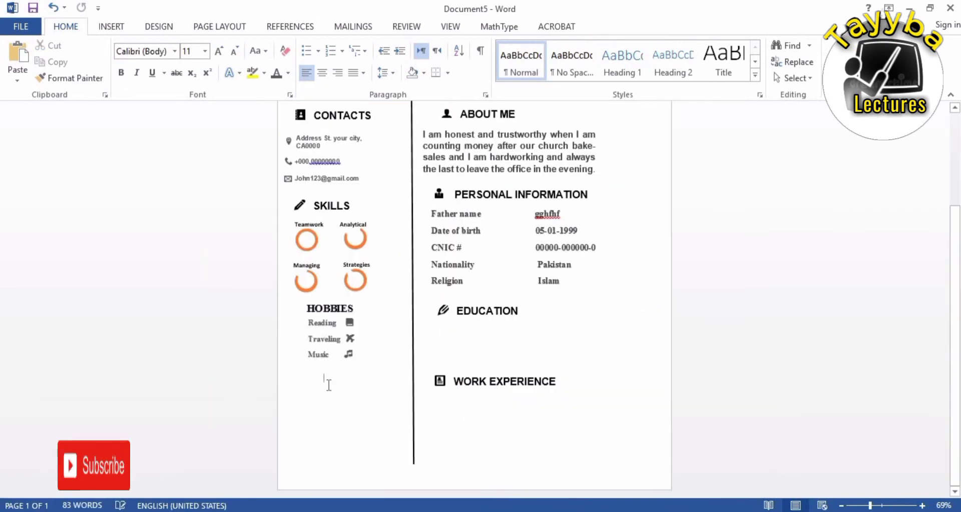
{"action": "right_click", "coordinate": [328, 385]}
{"action": "key", "text": "ctrl+v"}
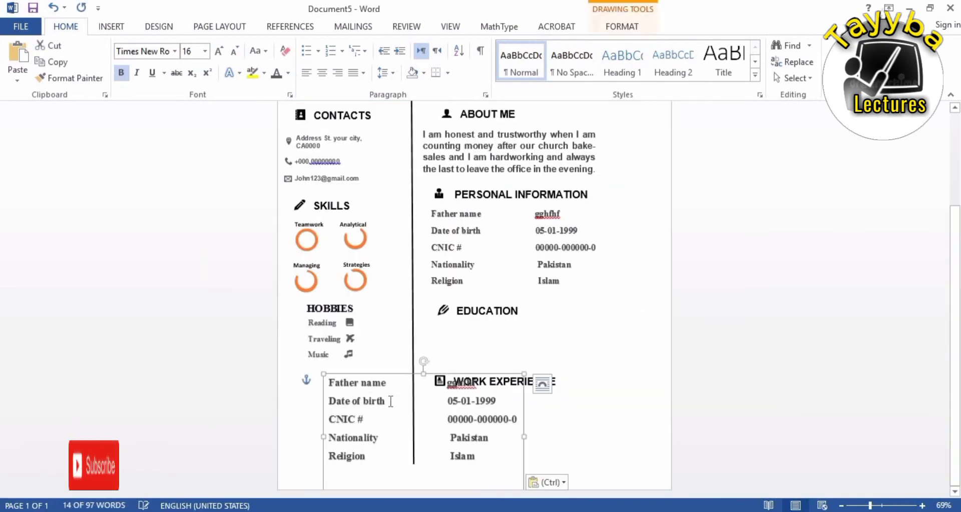
{"action": "key", "text": "ctrl+z"}
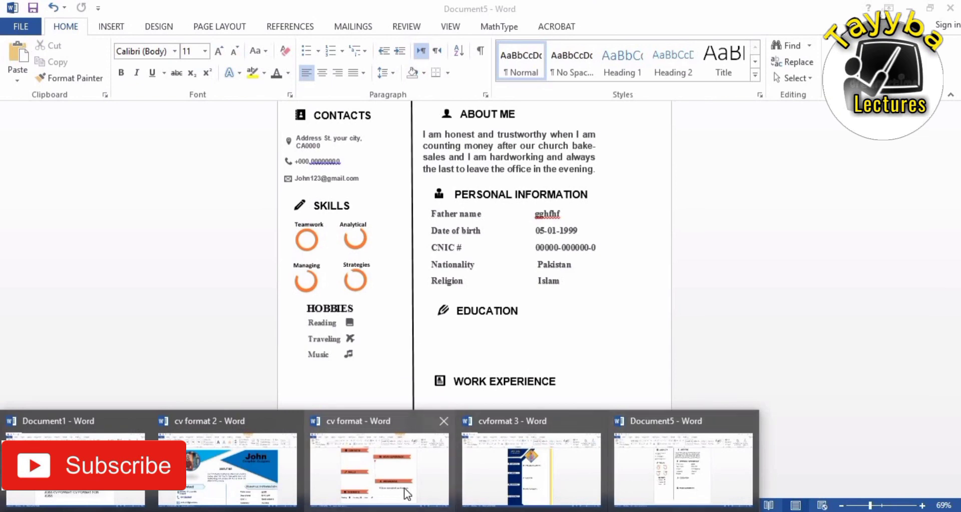
- Copy the REFERENCES heading from cv format and place it under the hobbies list
{"action": "left_click", "coordinate": [404, 487]}
{"action": "right_click", "coordinate": [572, 326]}
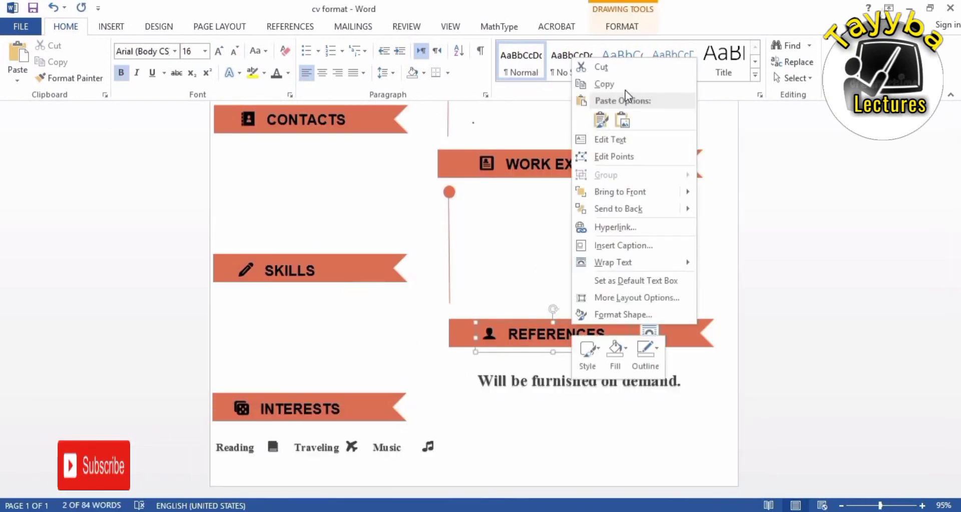
{"action": "key", "text": "Escape"}
{"action": "left_click", "coordinate": [630, 478]}
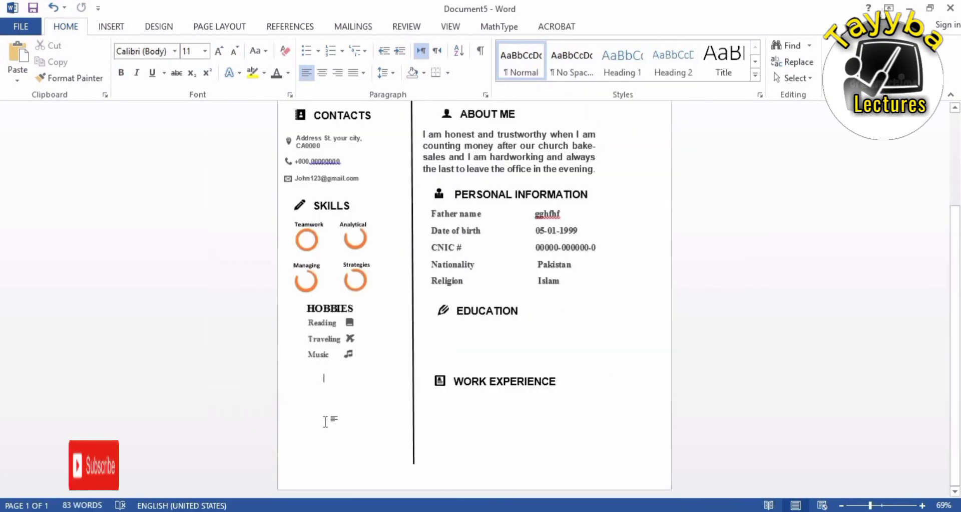
{"action": "key", "text": "ctrl+v"}
{"action": "left_click_drag", "start_coordinate": [389, 371], "coordinate": [353, 367]}
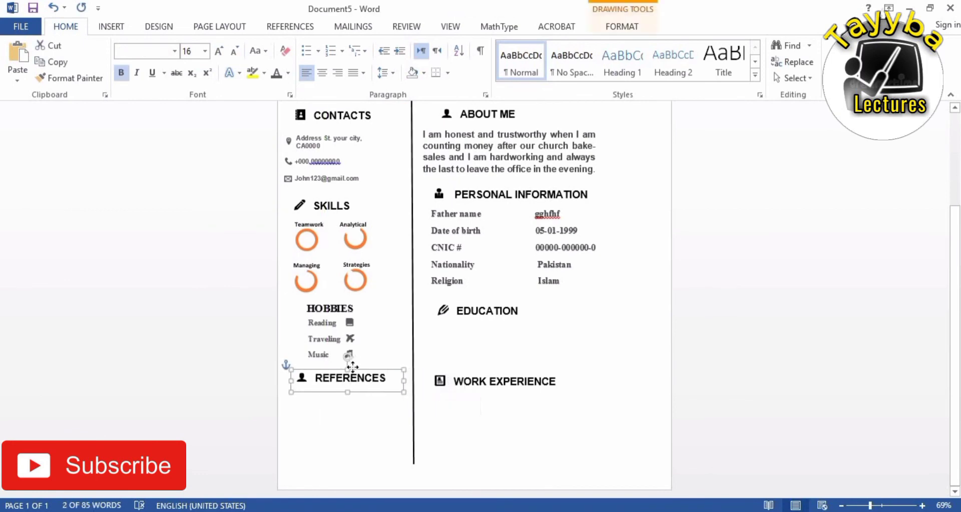
{"action": "left_click", "coordinate": [360, 420]}
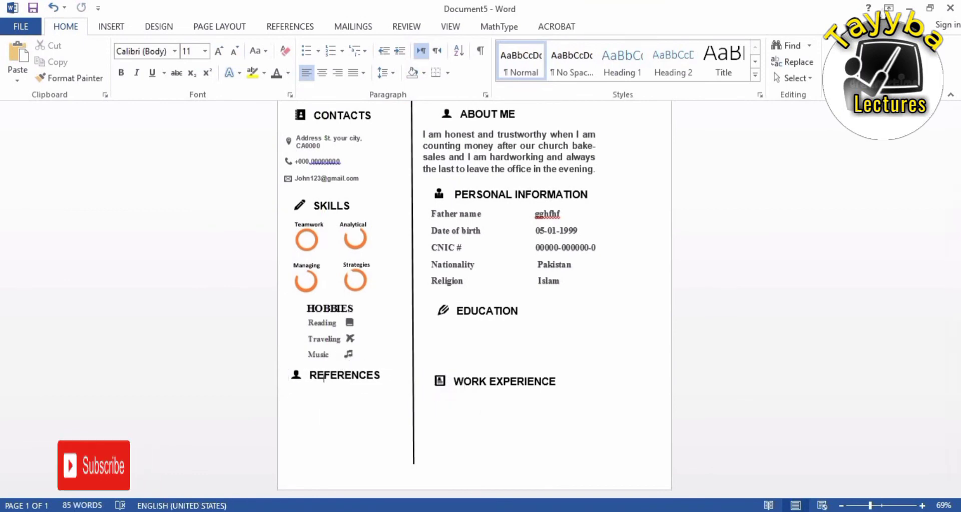
{"action": "left_click", "coordinate": [220, 481]}
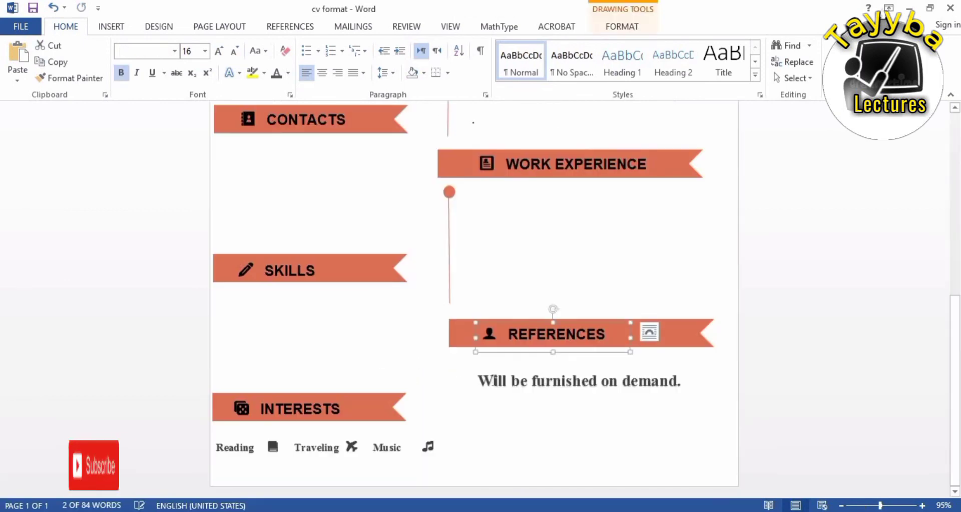
{"action": "left_click", "coordinate": [522, 366]}
- Paste the 'Will be furnished on demand.' note under REFERENCES, aligned with the heading
{"action": "mouse_move", "coordinate": [522, 365]}
{"action": "left_mouse_down"}
{"action": "mouse_move", "coordinate": [537, 379]}
{"action": "mouse_move", "coordinate": [527, 365]}
{"action": "left_mouse_up"}
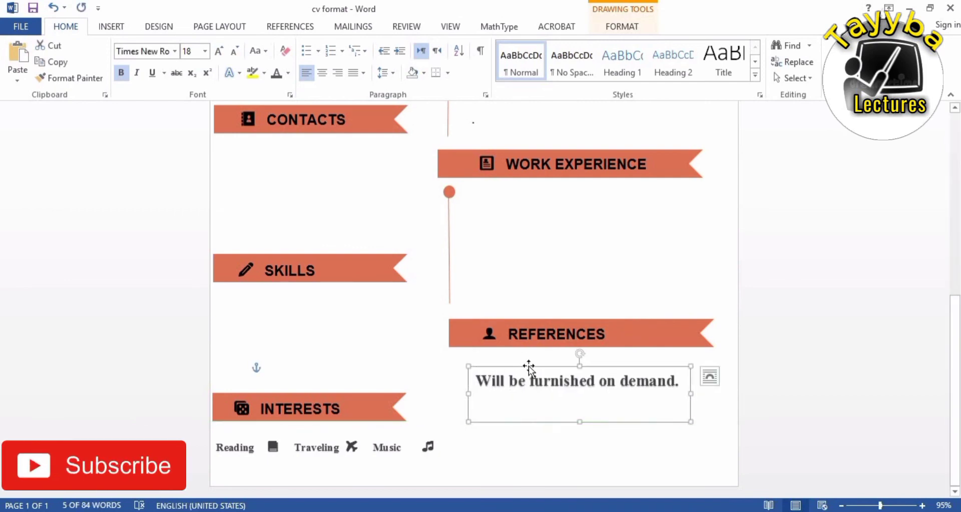
{"action": "right_click", "coordinate": [592, 366]}
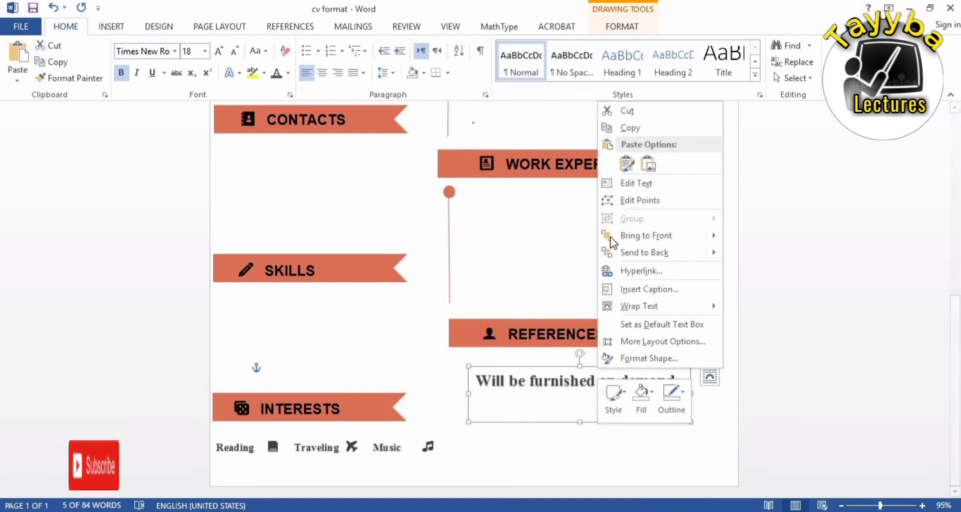
{"action": "left_click", "coordinate": [629, 129]}
{"action": "left_click", "coordinate": [483, 476]}
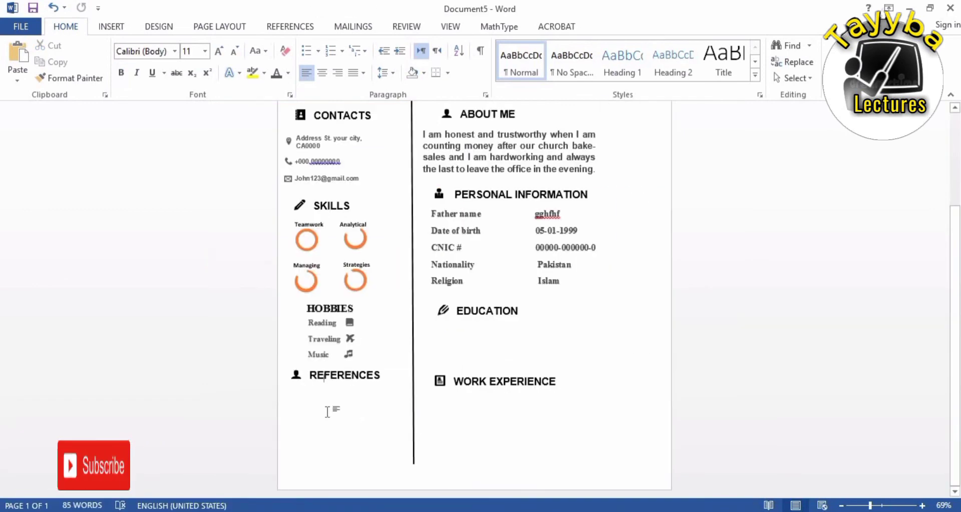
{"action": "key", "text": "ctrl+v"}
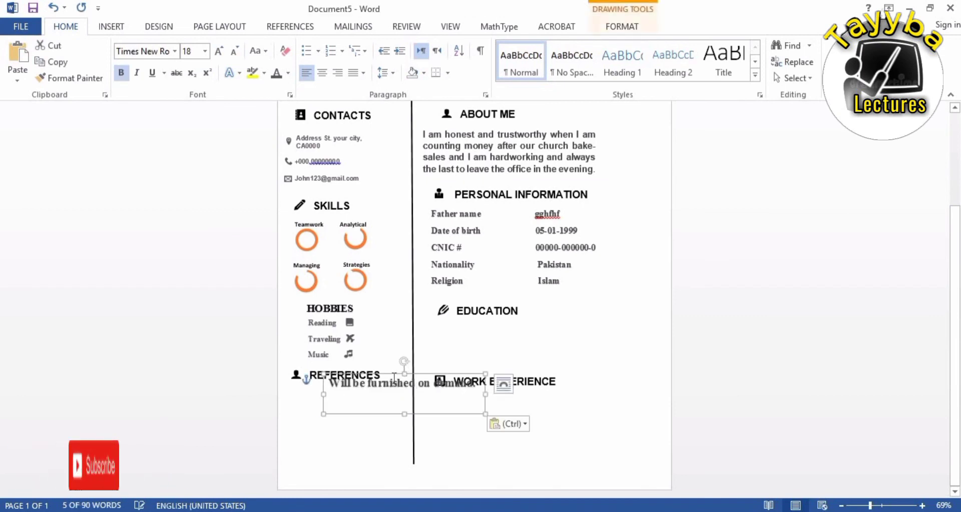
{"action": "mouse_move", "coordinate": [375, 396]}
{"action": "left_mouse_down"}
{"action": "mouse_move", "coordinate": [330, 412]}
{"action": "mouse_move", "coordinate": [433, 423]}
{"action": "left_mouse_up"}
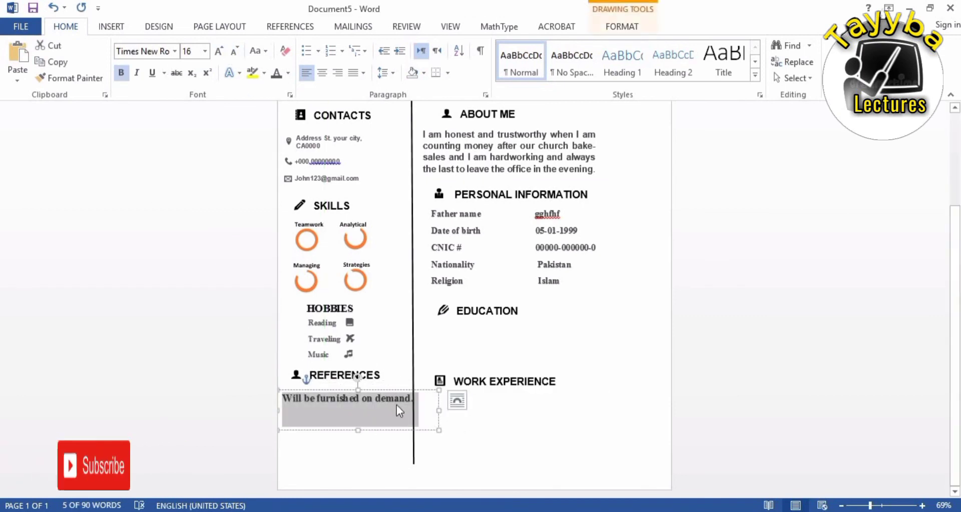
{"action": "left_click_drag", "start_coordinate": [380, 389], "coordinate": [377, 385]}
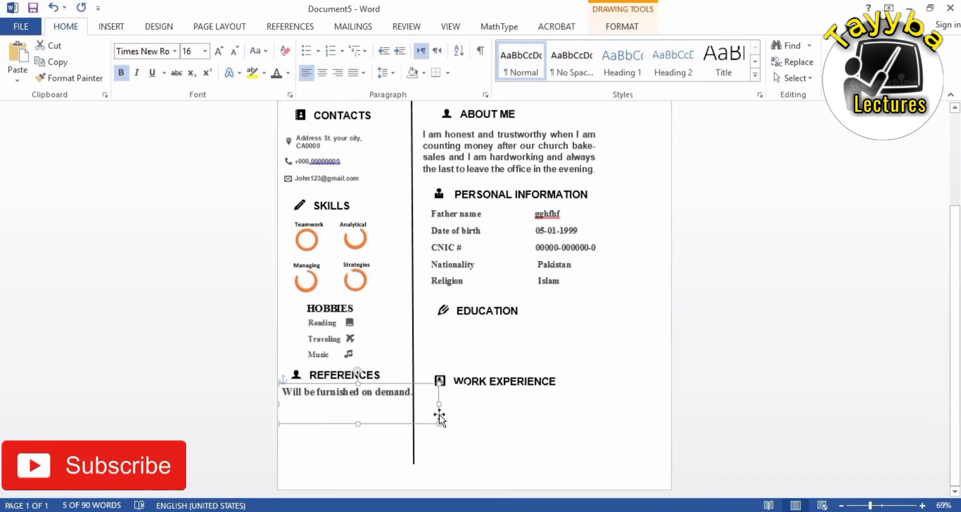
{"action": "key", "text": "ctrl+v"}
{"action": "key", "text": "ctrl+z"}
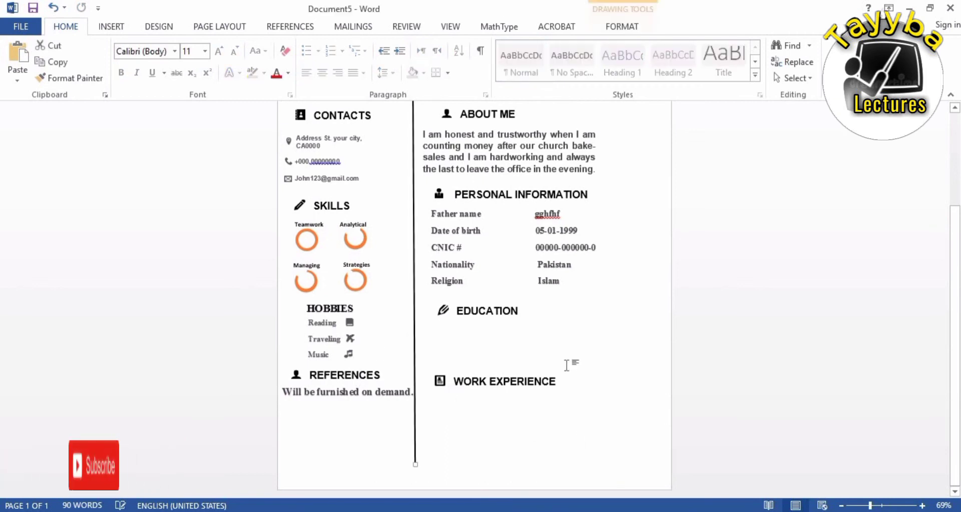
{"action": "scroll", "coordinate": [539, 369], "scroll_direction": "up", "scroll_amount": 1}
- Nudge the ABOUT ME heading slightly up and to the left
{"action": "left_click", "coordinate": [482, 167]}
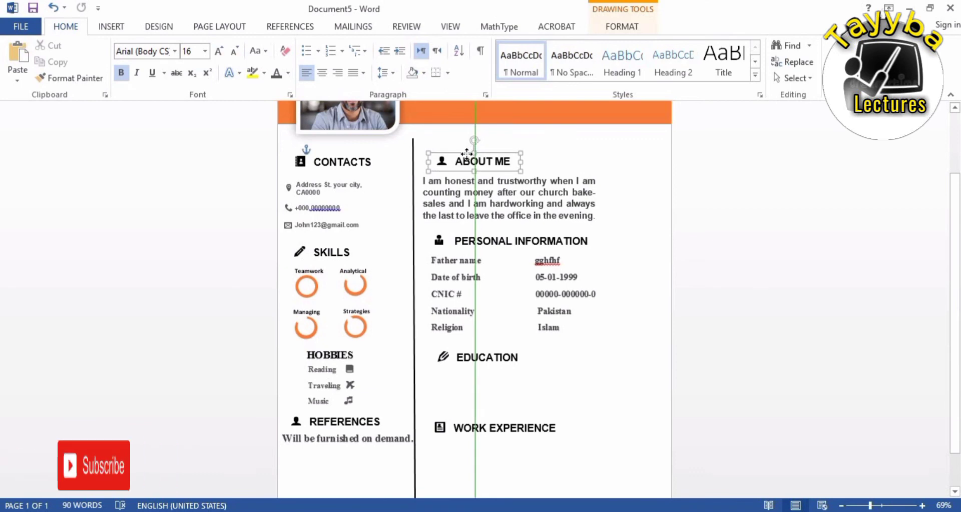
{"action": "left_click_drag", "start_coordinate": [470, 151], "coordinate": [484, 147]}
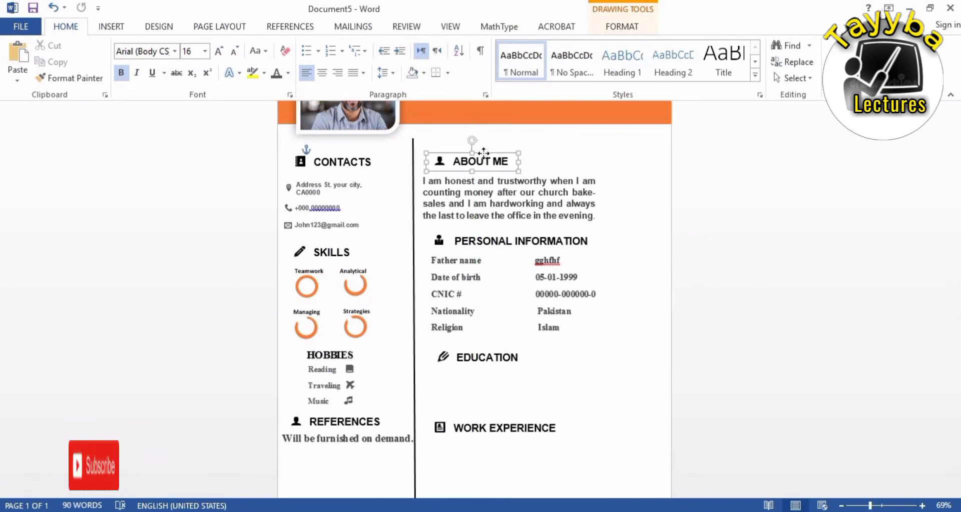
{"action": "scroll", "coordinate": [571, 390], "scroll_direction": "down", "scroll_amount": 2}
{"action": "scroll", "coordinate": [571, 390], "scroll_direction": "up", "scroll_amount": 3}
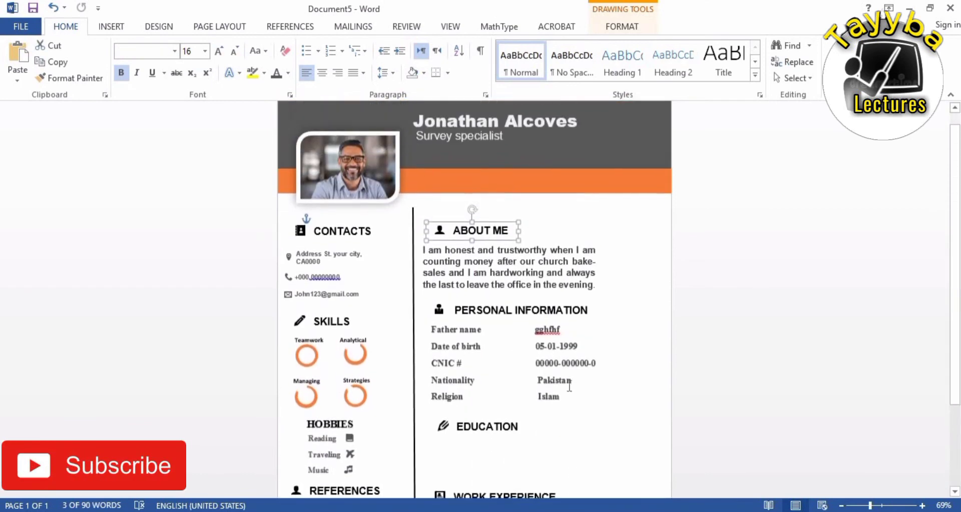
{"action": "scroll", "coordinate": [571, 390], "scroll_direction": "down", "scroll_amount": 2}
{"action": "left_click", "coordinate": [507, 399]}
- Zoom out to 50% to view the whole resume page
{"action": "scroll", "coordinate": [508, 399], "scroll_direction": "down", "scroll_amount": 1}
{"action": "scroll", "coordinate": [507, 399], "scroll_direction": "up", "scroll_amount": 2}
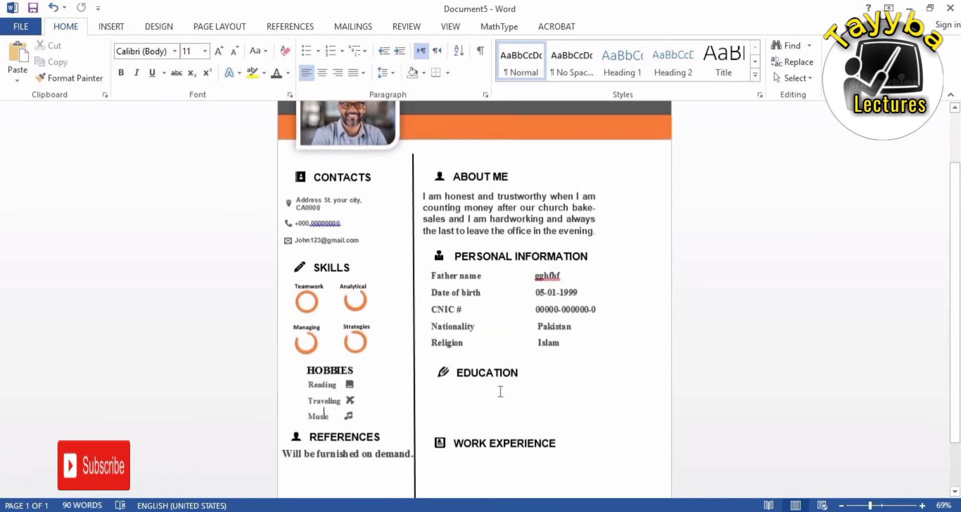
{"action": "scroll", "coordinate": [500, 392], "scroll_direction": "down", "scroll_amount": 2}
{"action": "left_click", "coordinate": [864, 505]}
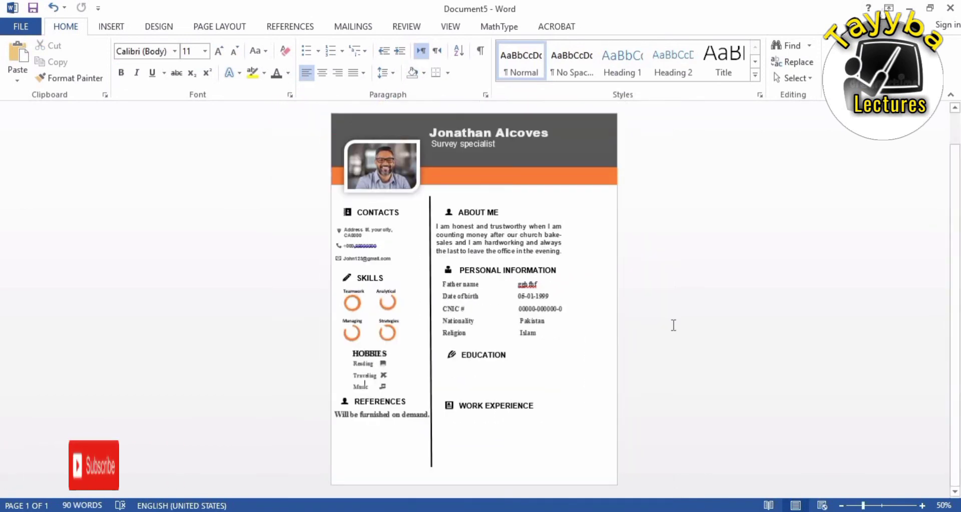
- Duplicate the orange header bar with copy and paste
{"action": "left_click", "coordinate": [463, 181]}
{"action": "key", "text": "ctrl+c"}
{"action": "key", "text": "ctrl+v"}
- Drag the copied orange bar down to the bottom edge of the page
{"action": "left_click_drag", "start_coordinate": [467, 186], "coordinate": [458, 477]}
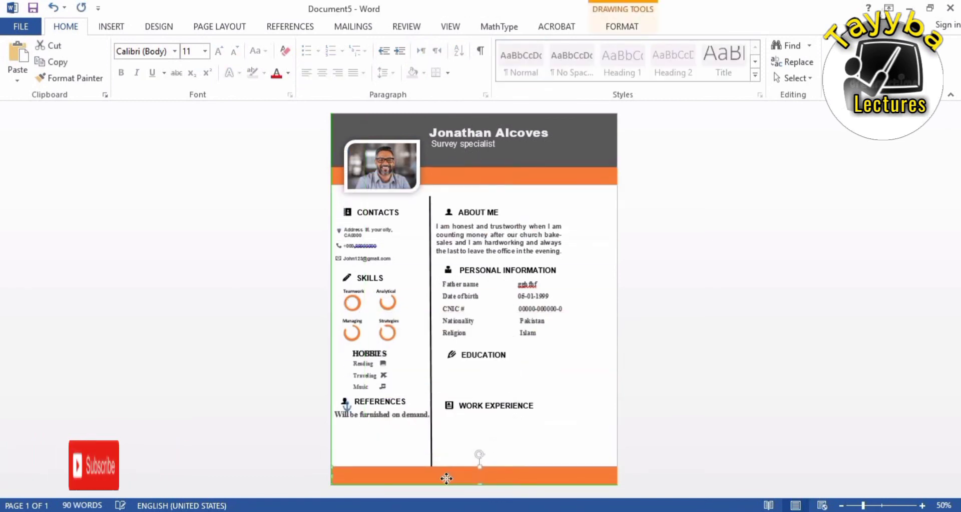
{"action": "left_click", "coordinate": [595, 479]}
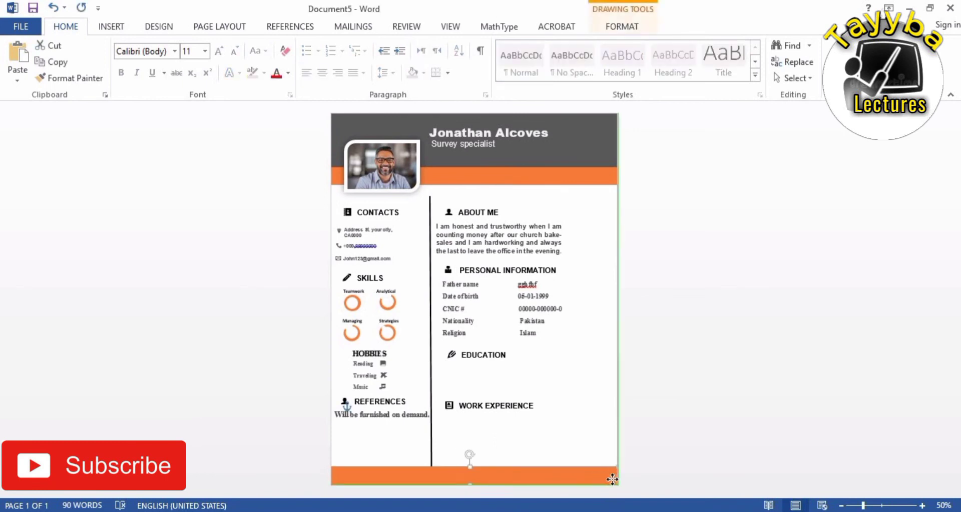
{"action": "left_click", "coordinate": [658, 482]}
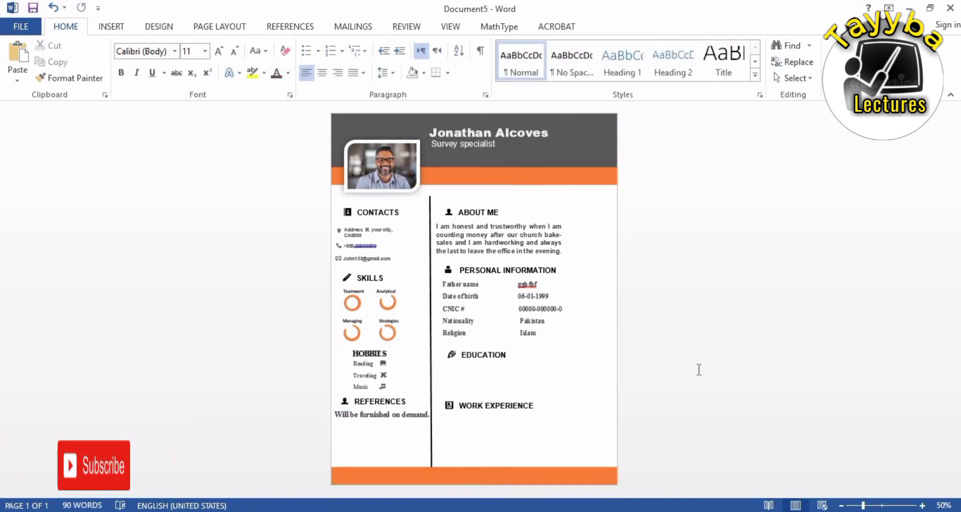
- Check the orange and grey header shapes on the shape Format tab
{"action": "left_click", "coordinate": [515, 176]}
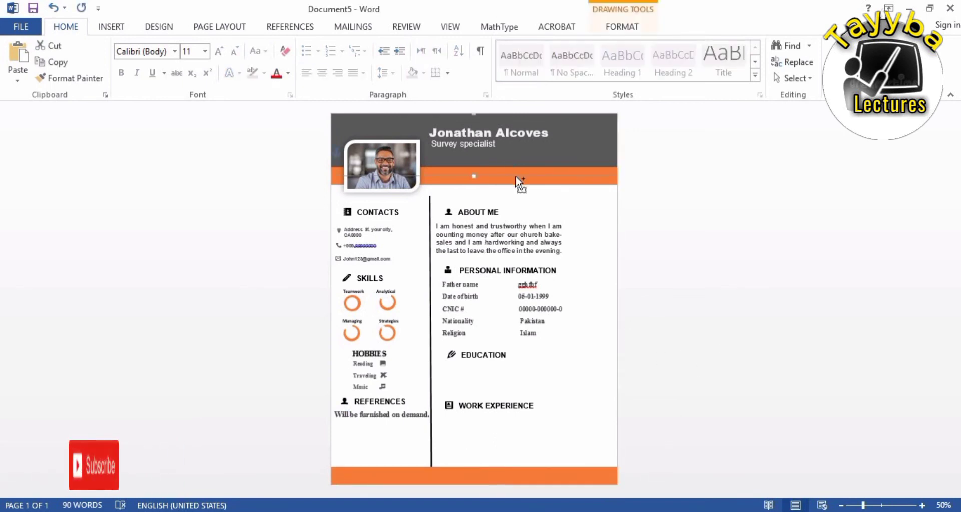
{"action": "left_click", "coordinate": [504, 149]}
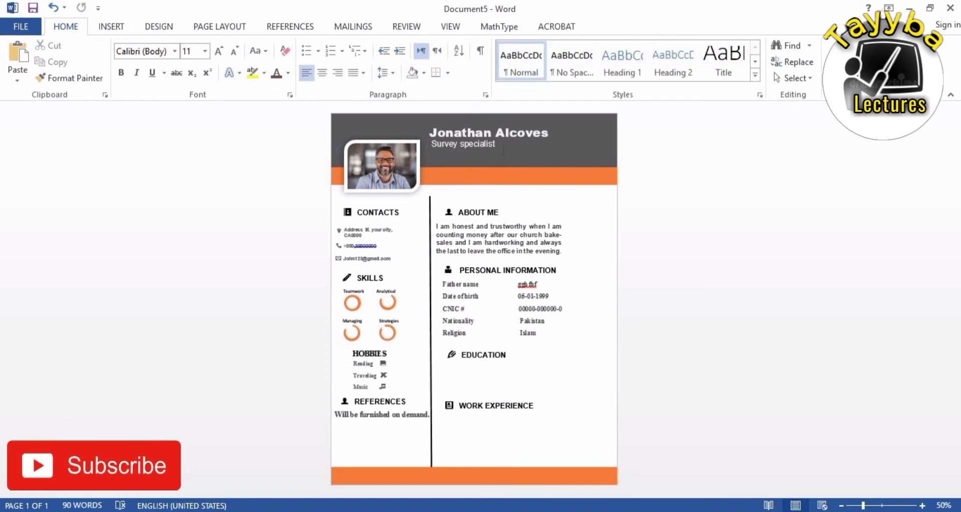
{"action": "left_click", "coordinate": [548, 157]}
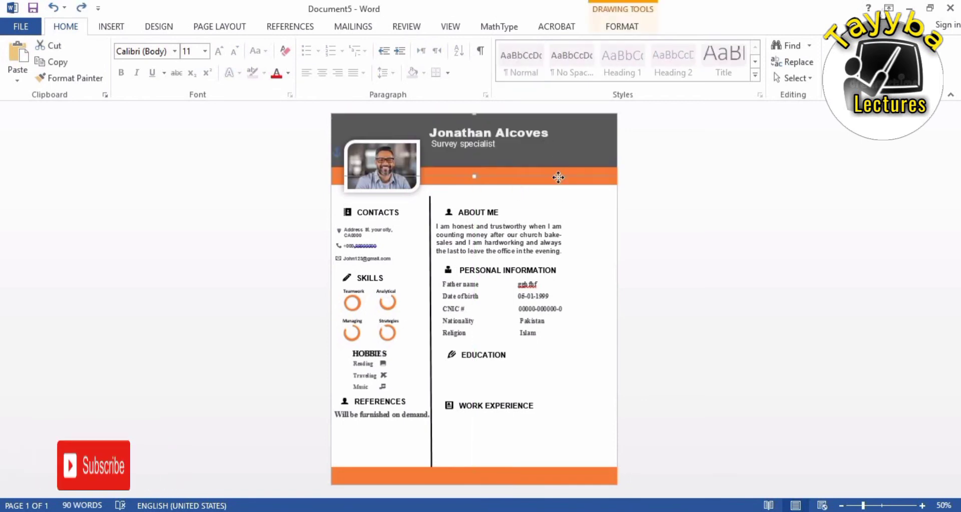
{"action": "left_click", "coordinate": [558, 173]}
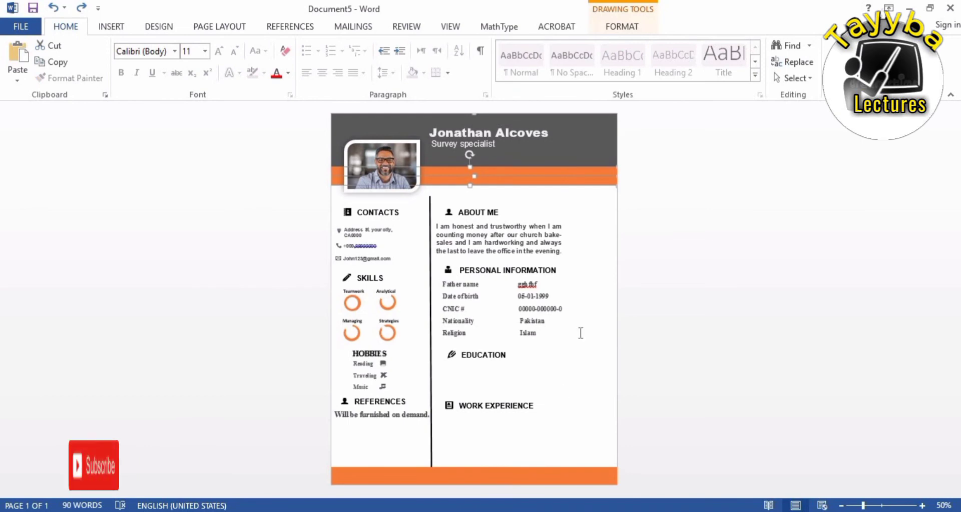
{"action": "left_click", "coordinate": [632, 30]}
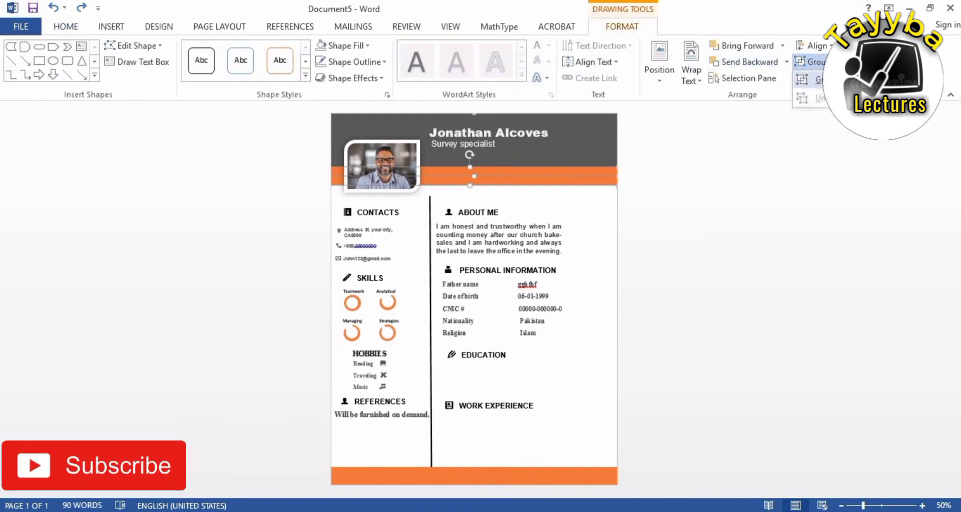
{"action": "left_click", "coordinate": [626, 246]}
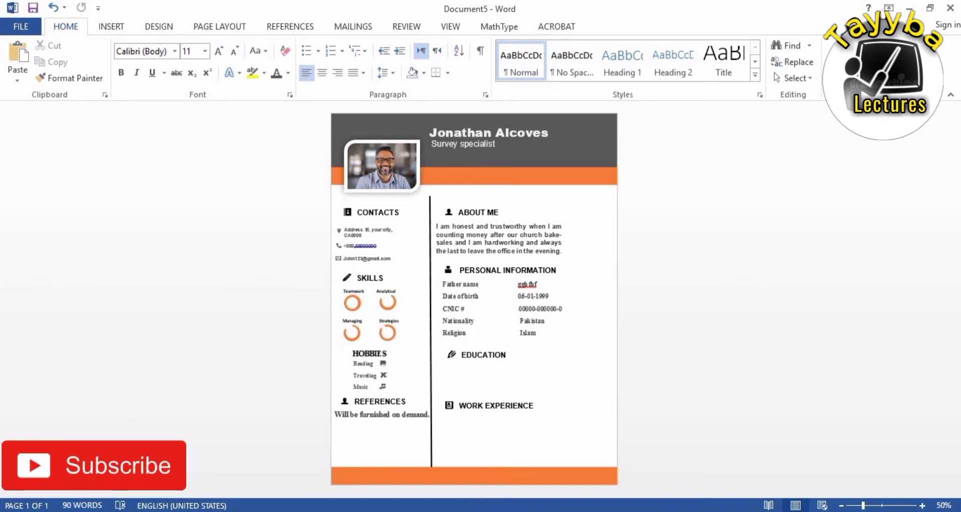
{"action": "left_click", "coordinate": [807, 510]}
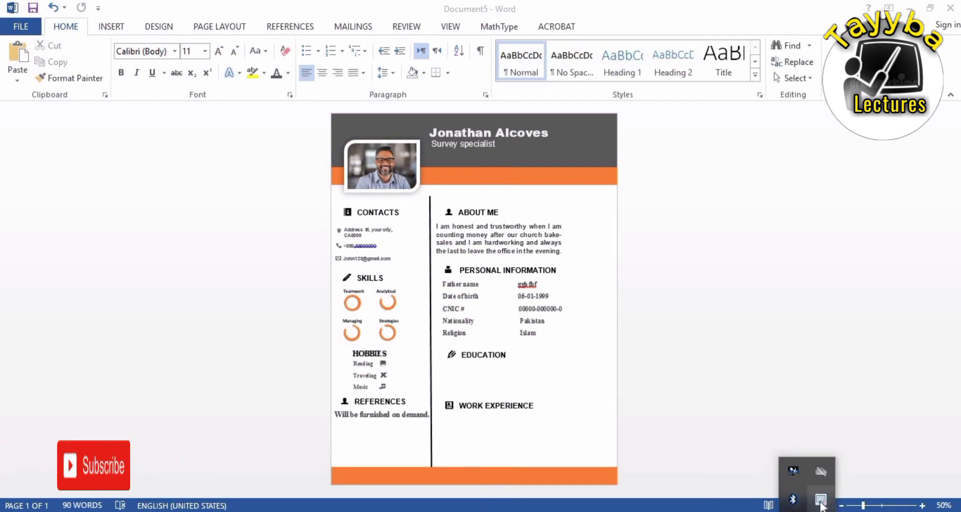